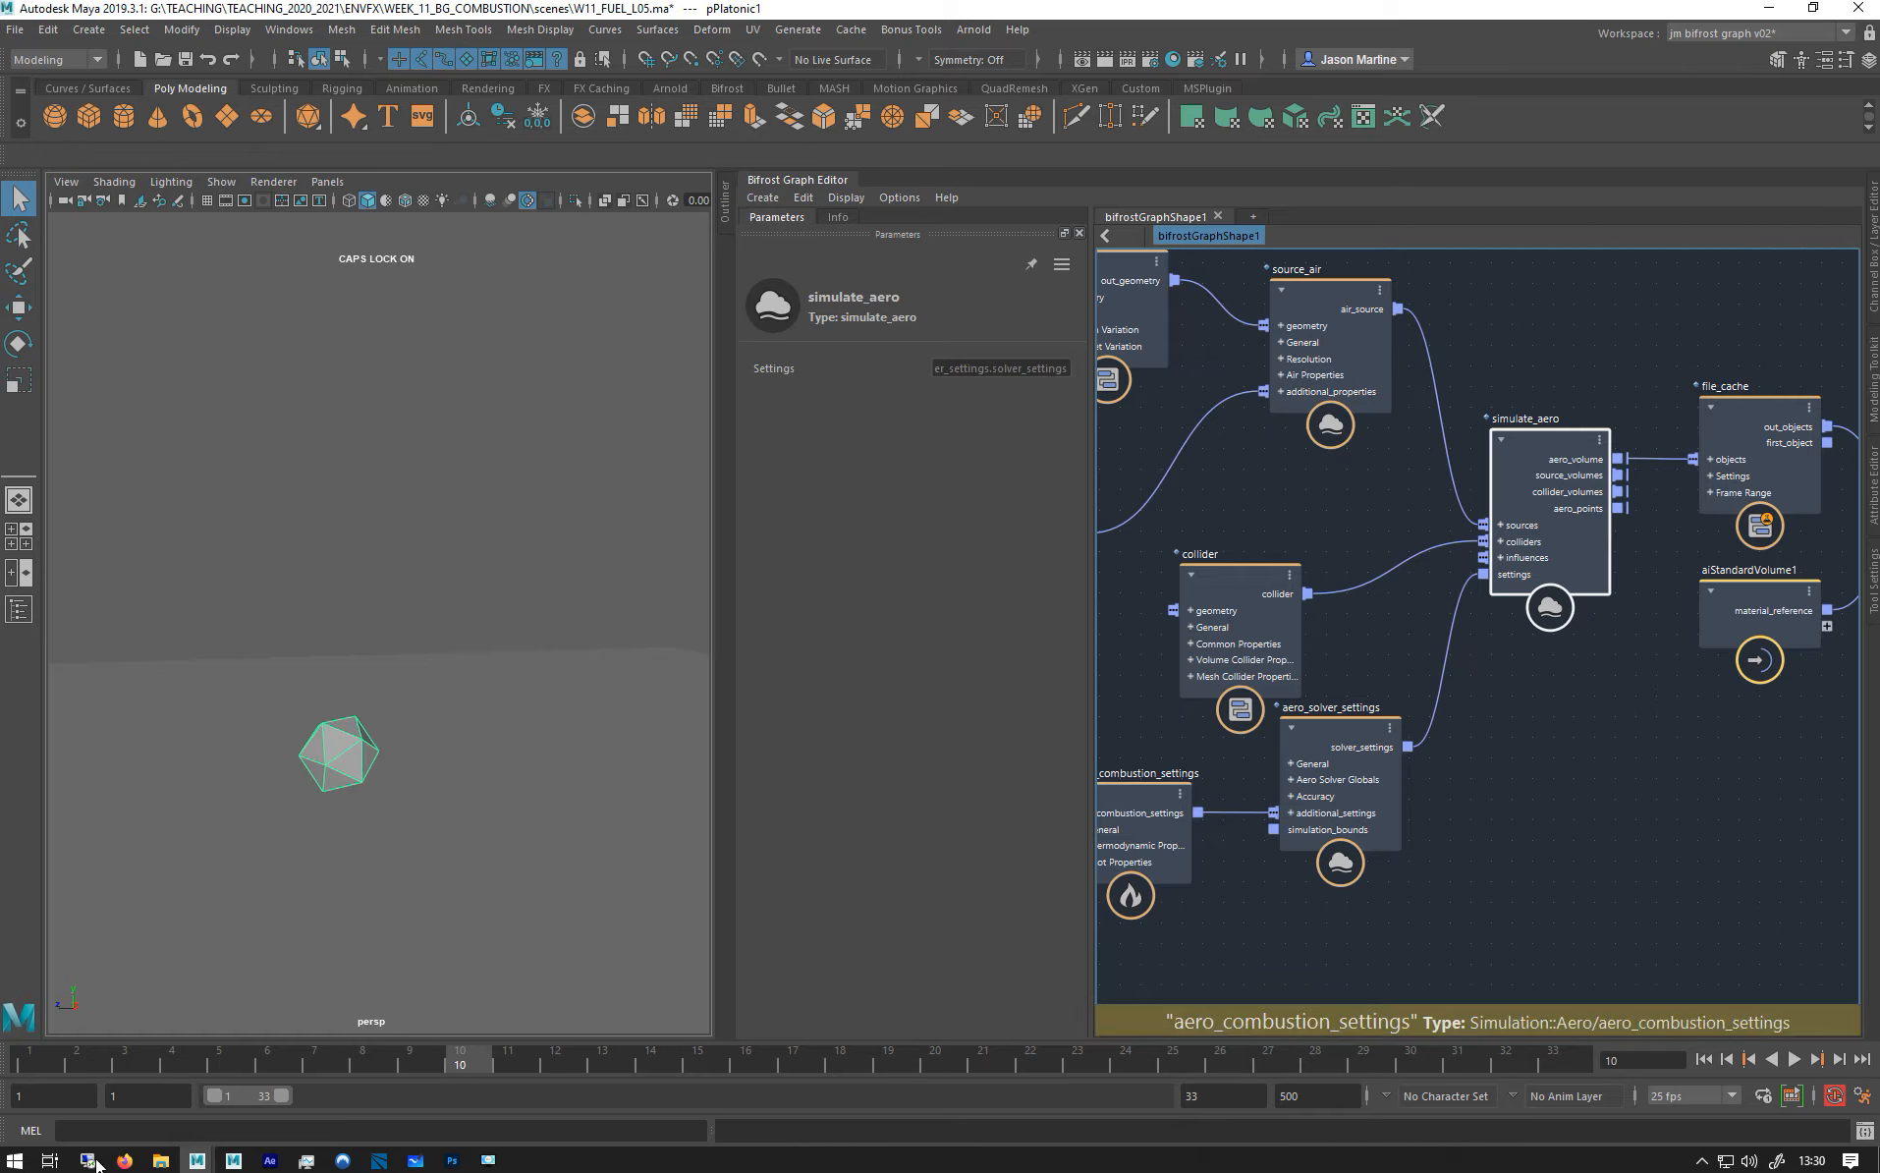
Switch to Firefox and review the Rebel Pack 0.4.0 download page, highlighting its title and the pyroclastic noise mention in the description.
mouse_move(127, 1161)
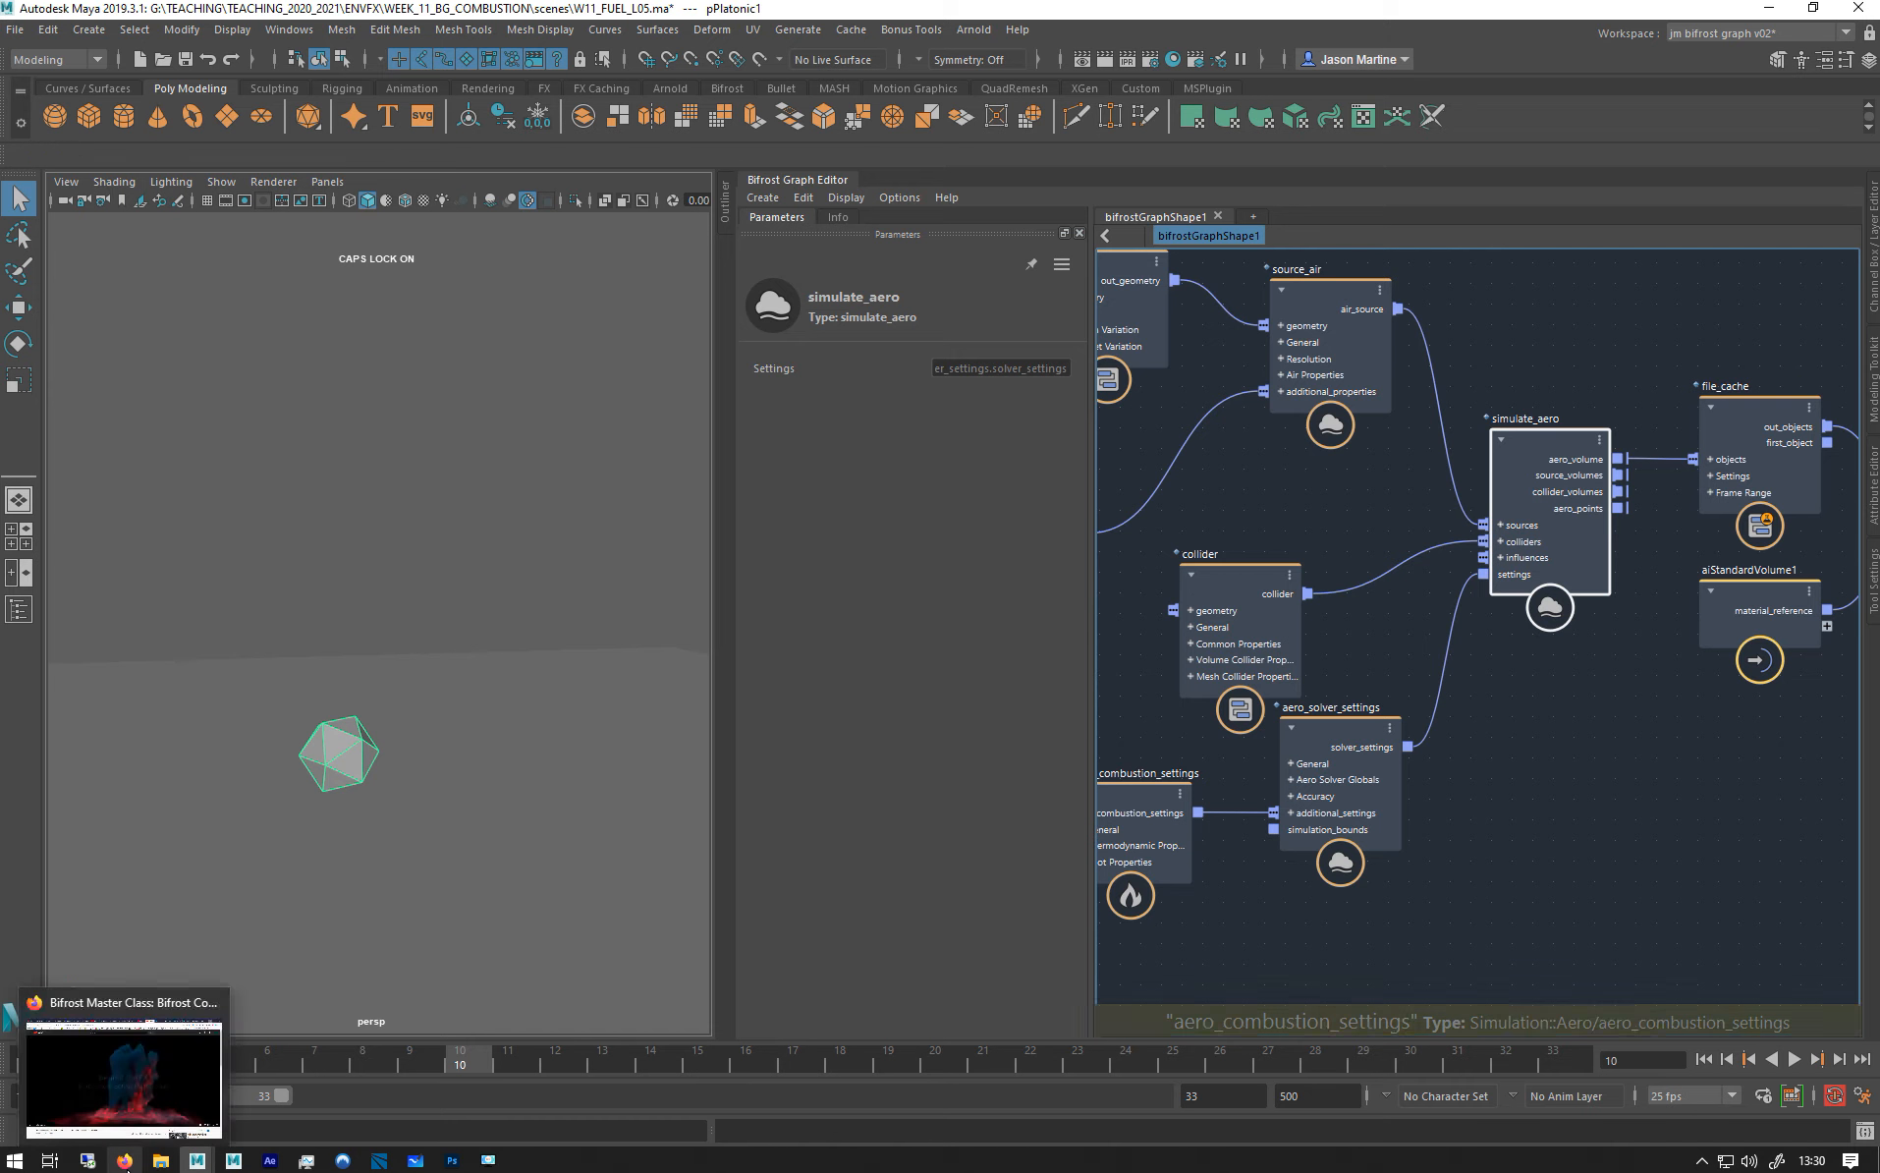
left_click(125, 1161)
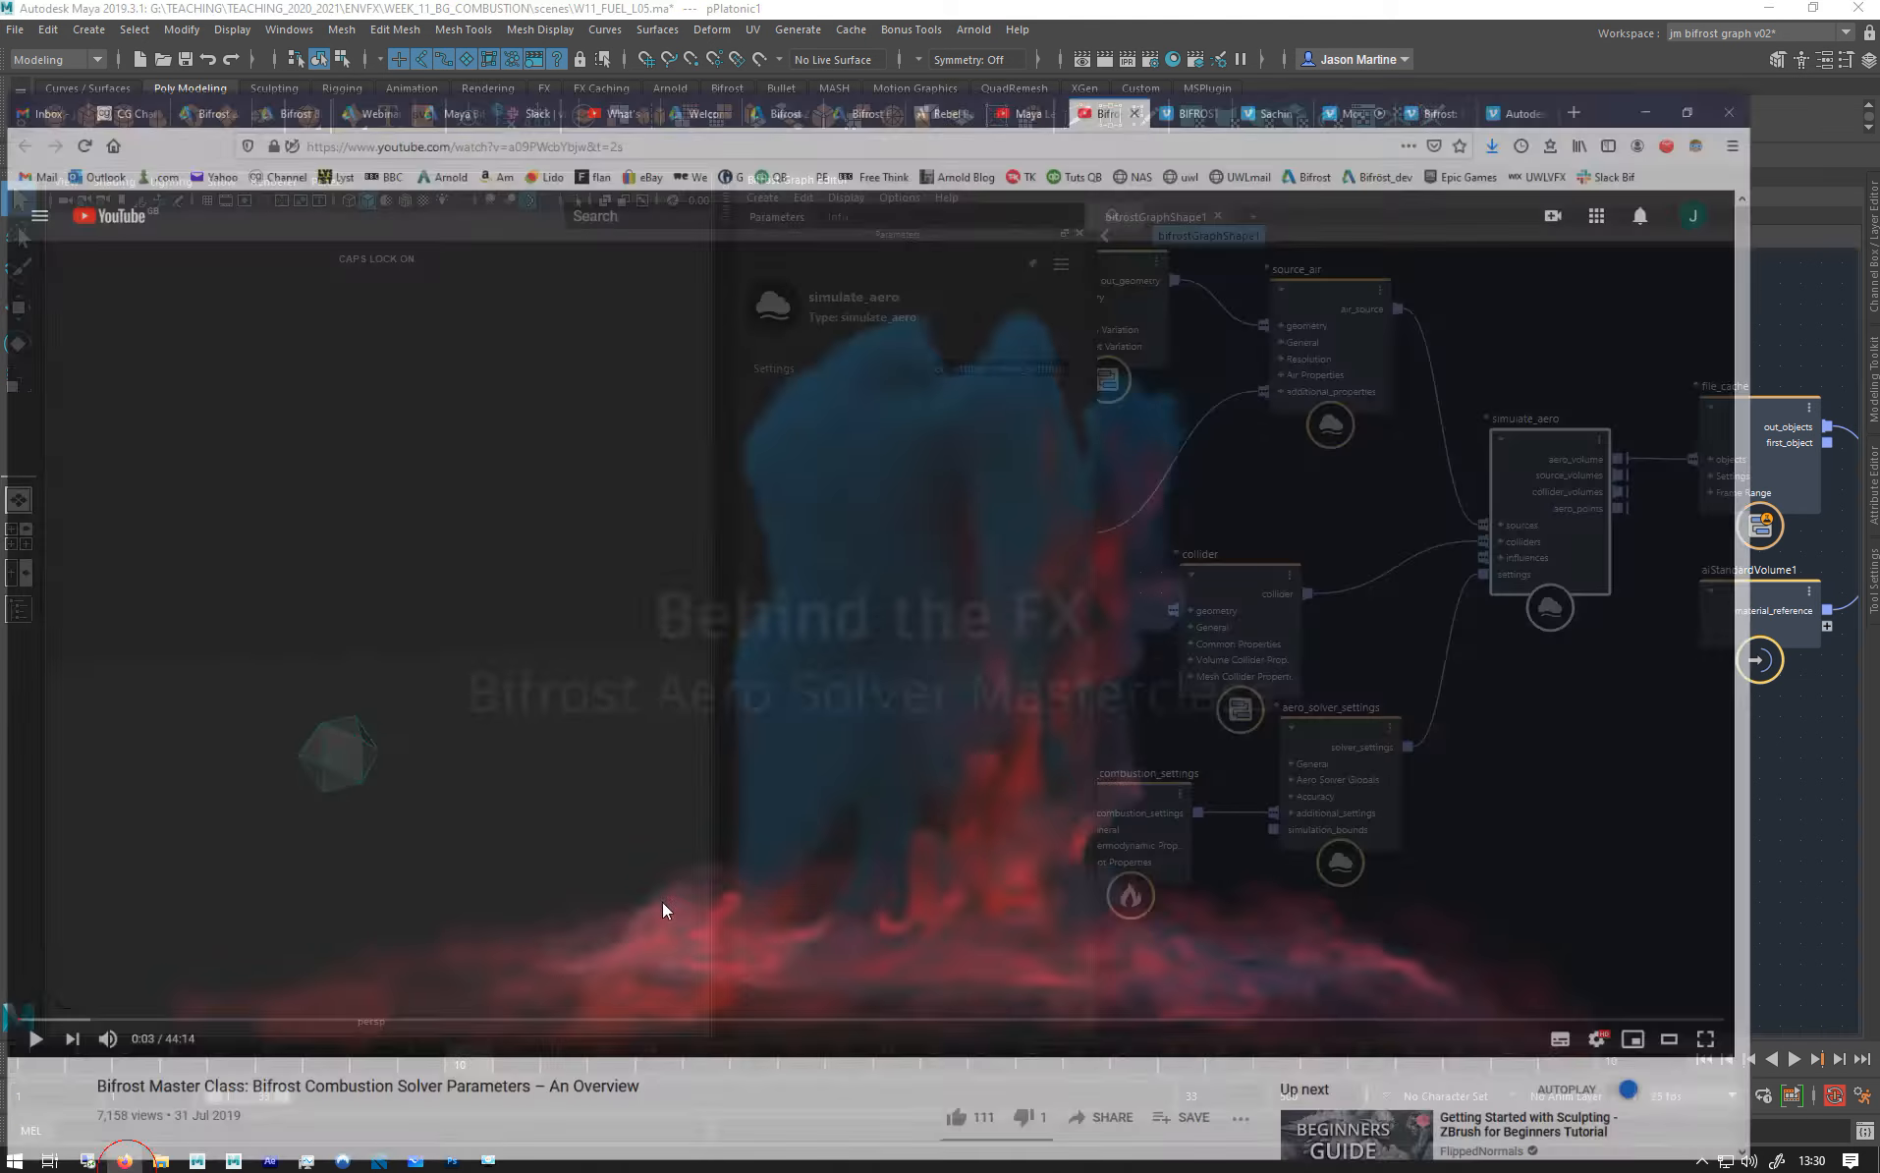
left_click(988, 16)
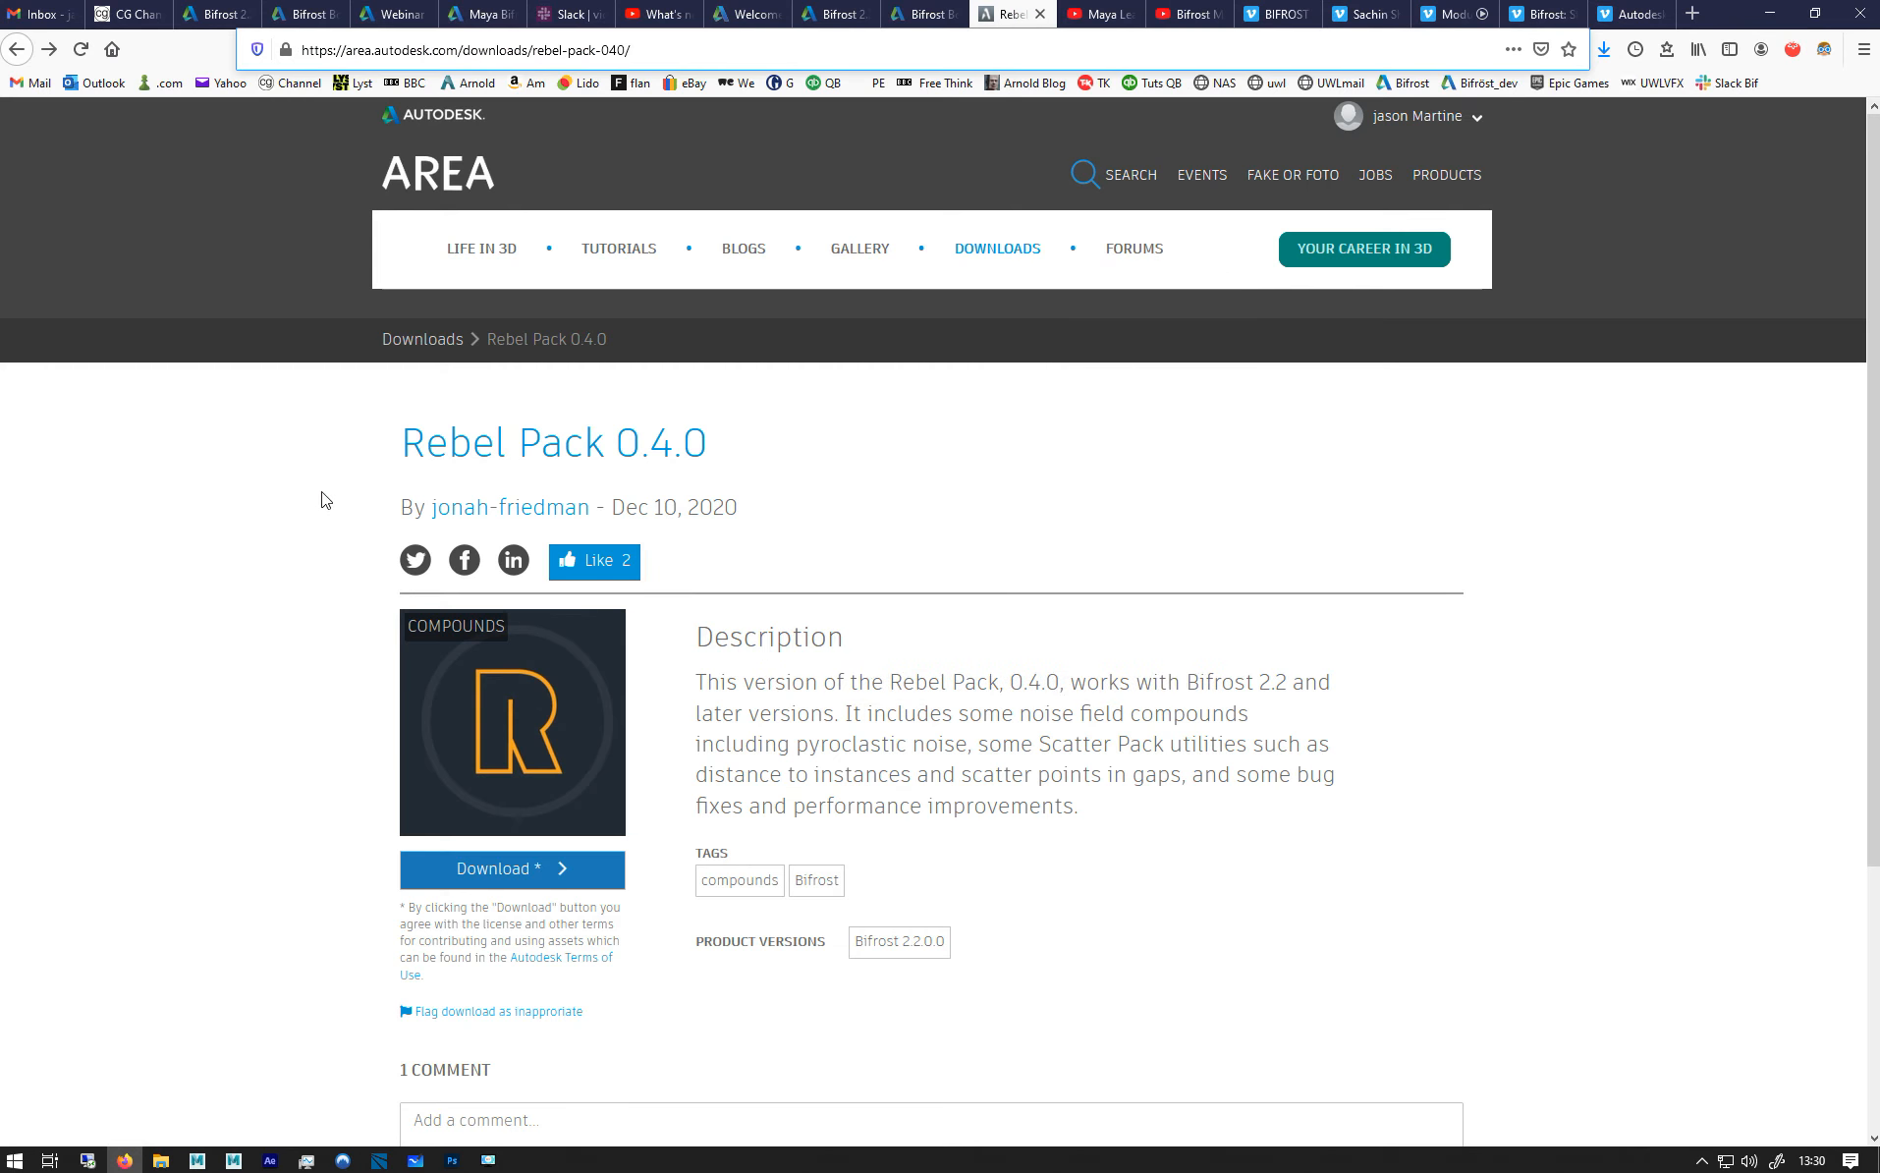
left_click_drag(394, 443, 731, 450)
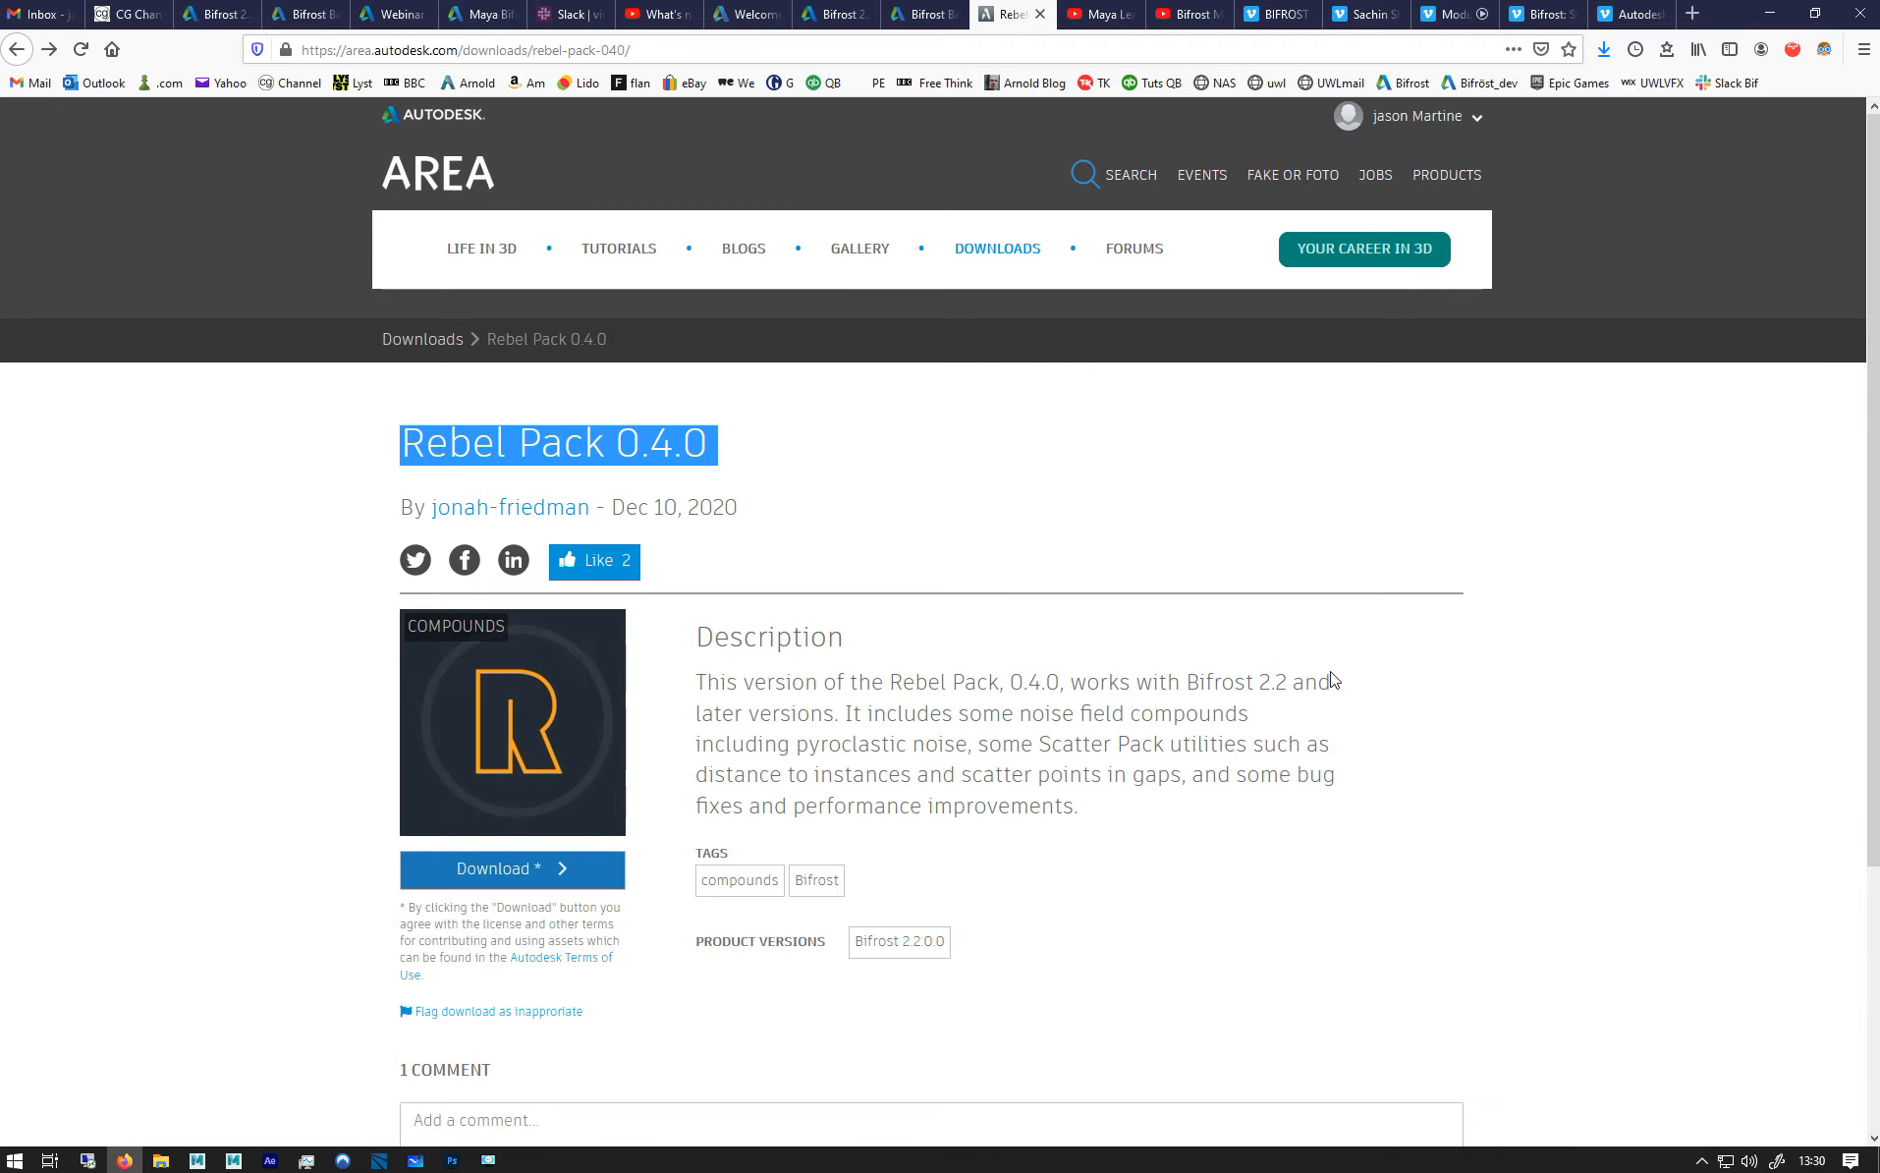
scroll(1443, 741, "down", 1)
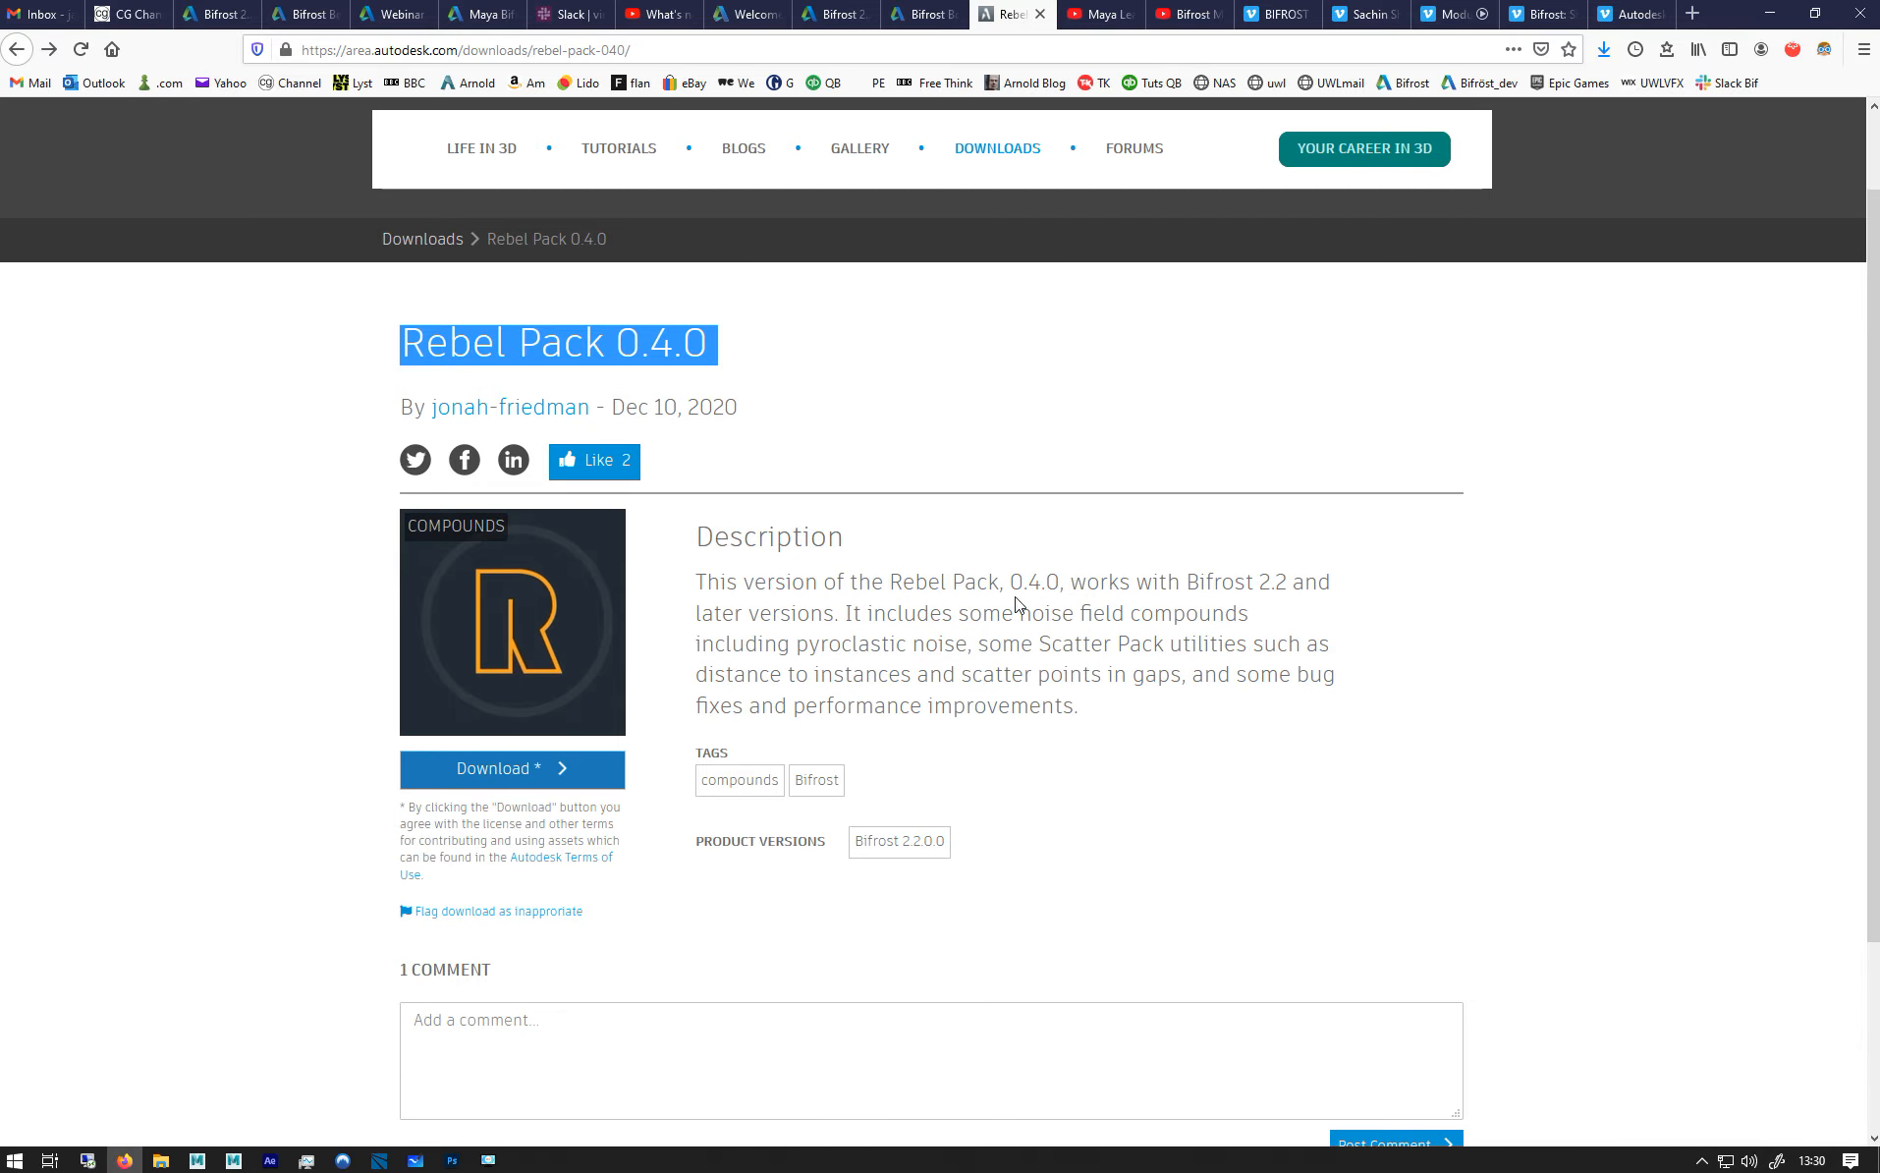
left_click_drag(797, 644, 954, 645)
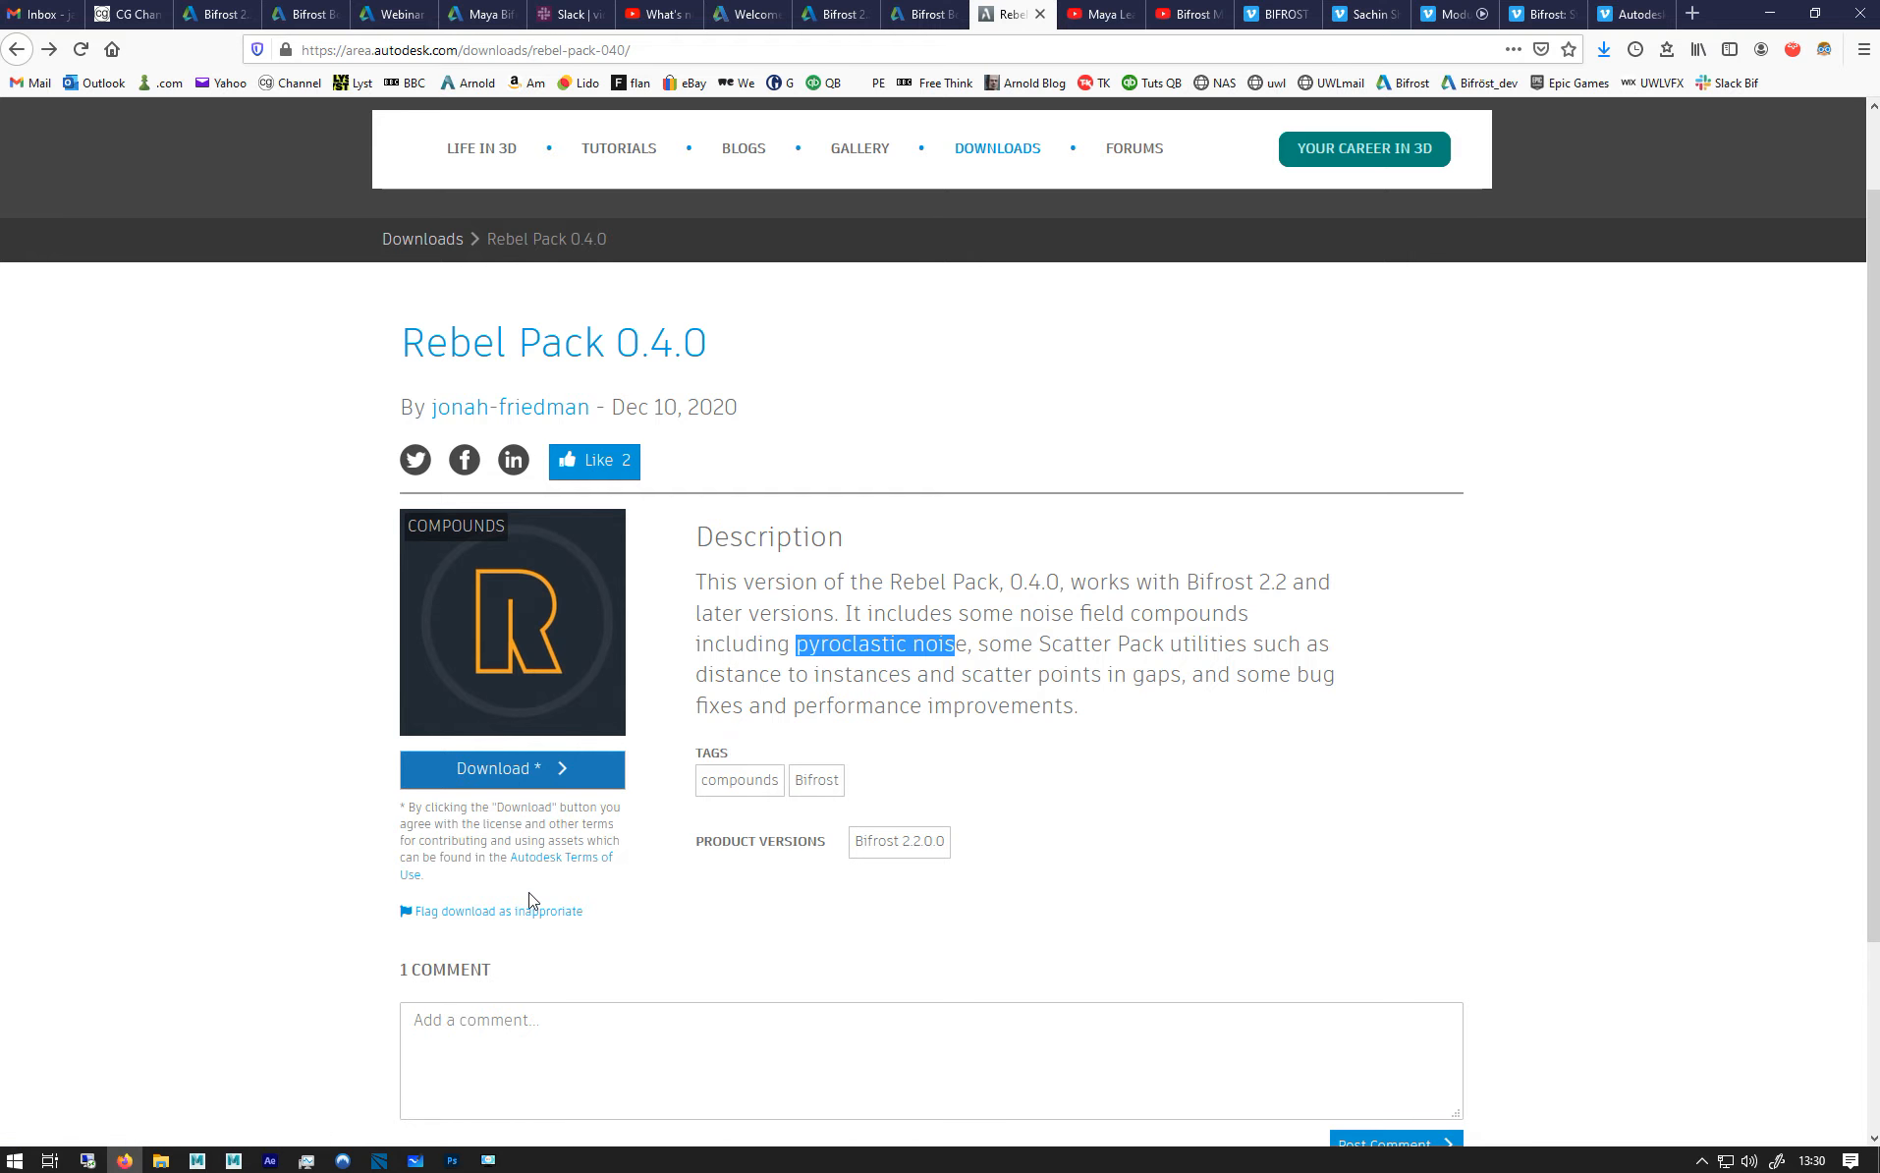
Switch to File Explorer and browse from the downloaded Rebel Pack compounds folder to the user's profile folder under C:\Users.
left_click(160, 1160)
left_click(305, 1009)
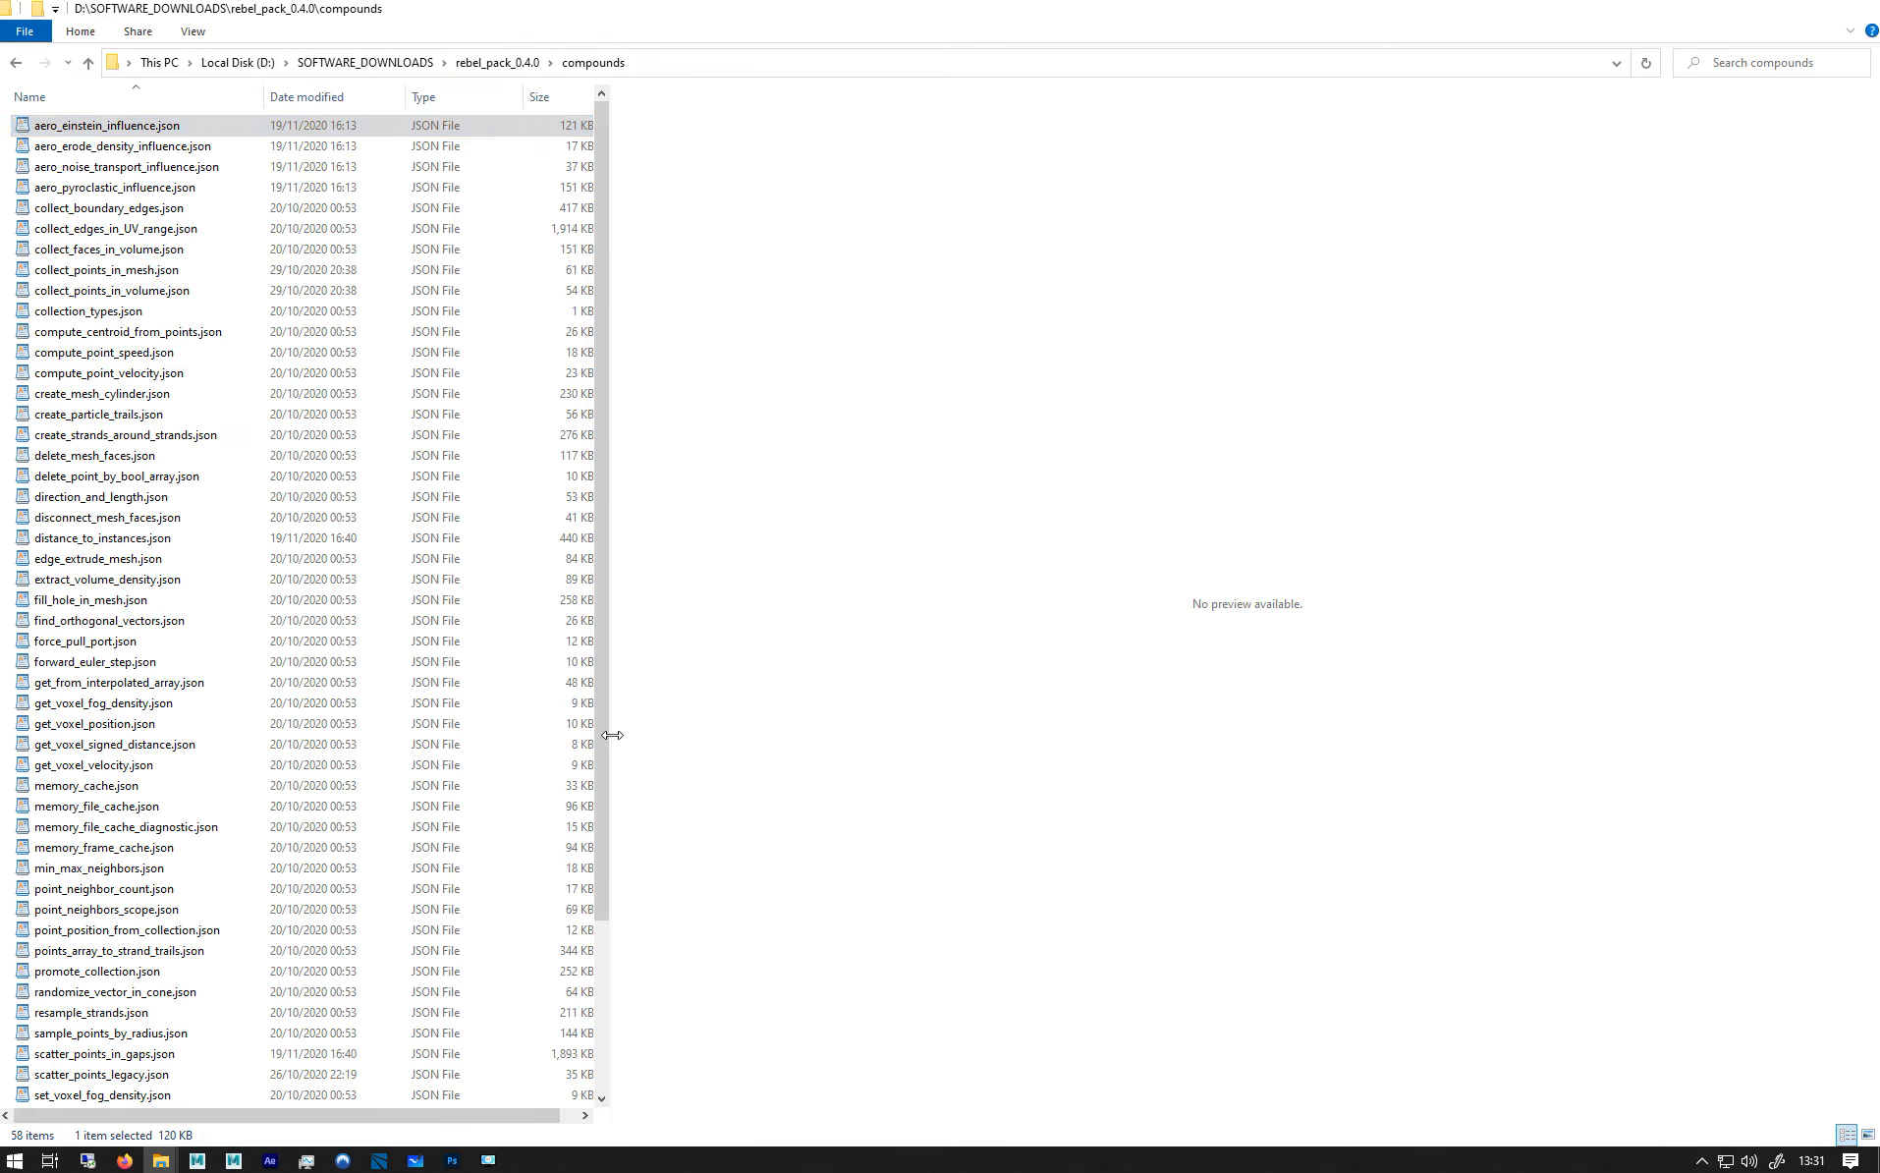
left_click(155, 65)
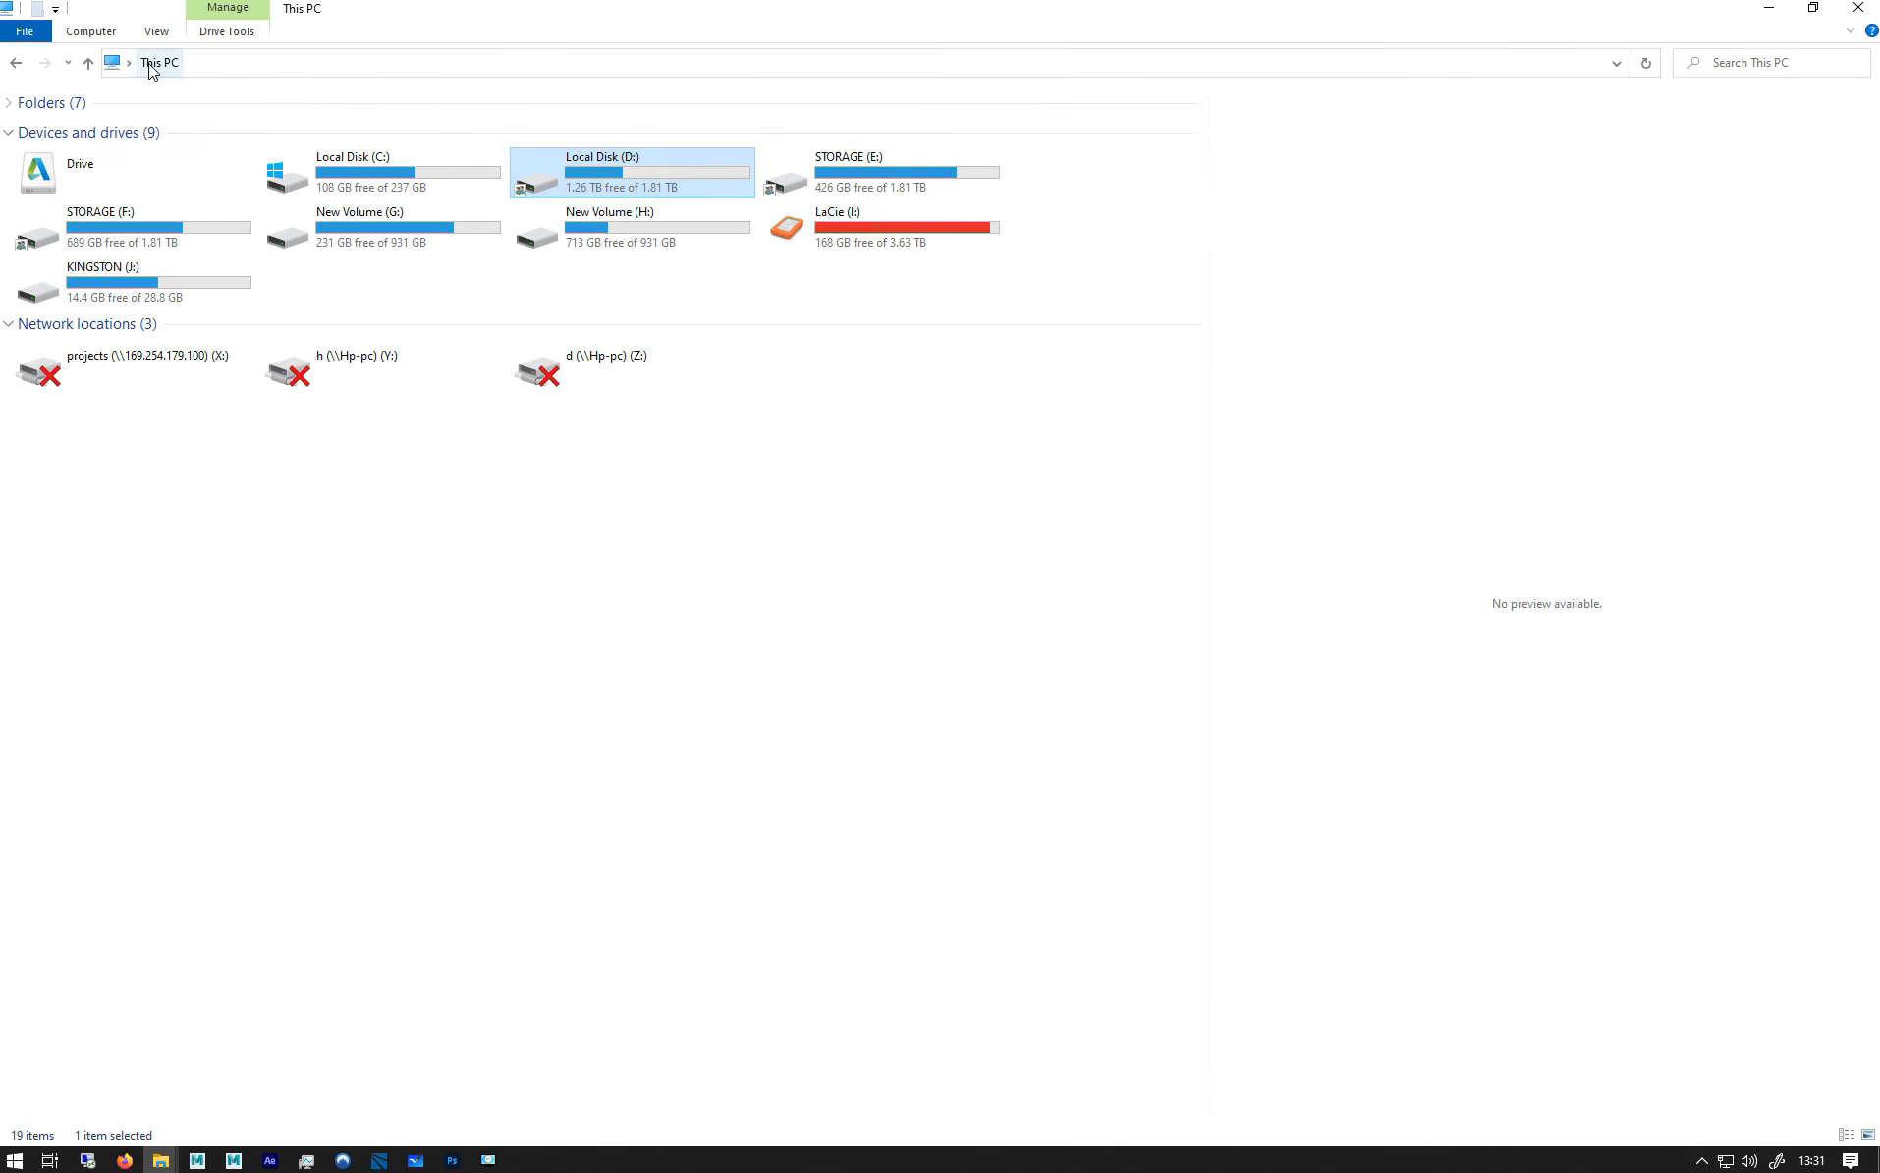
left_click(420, 165)
double_click(420, 165)
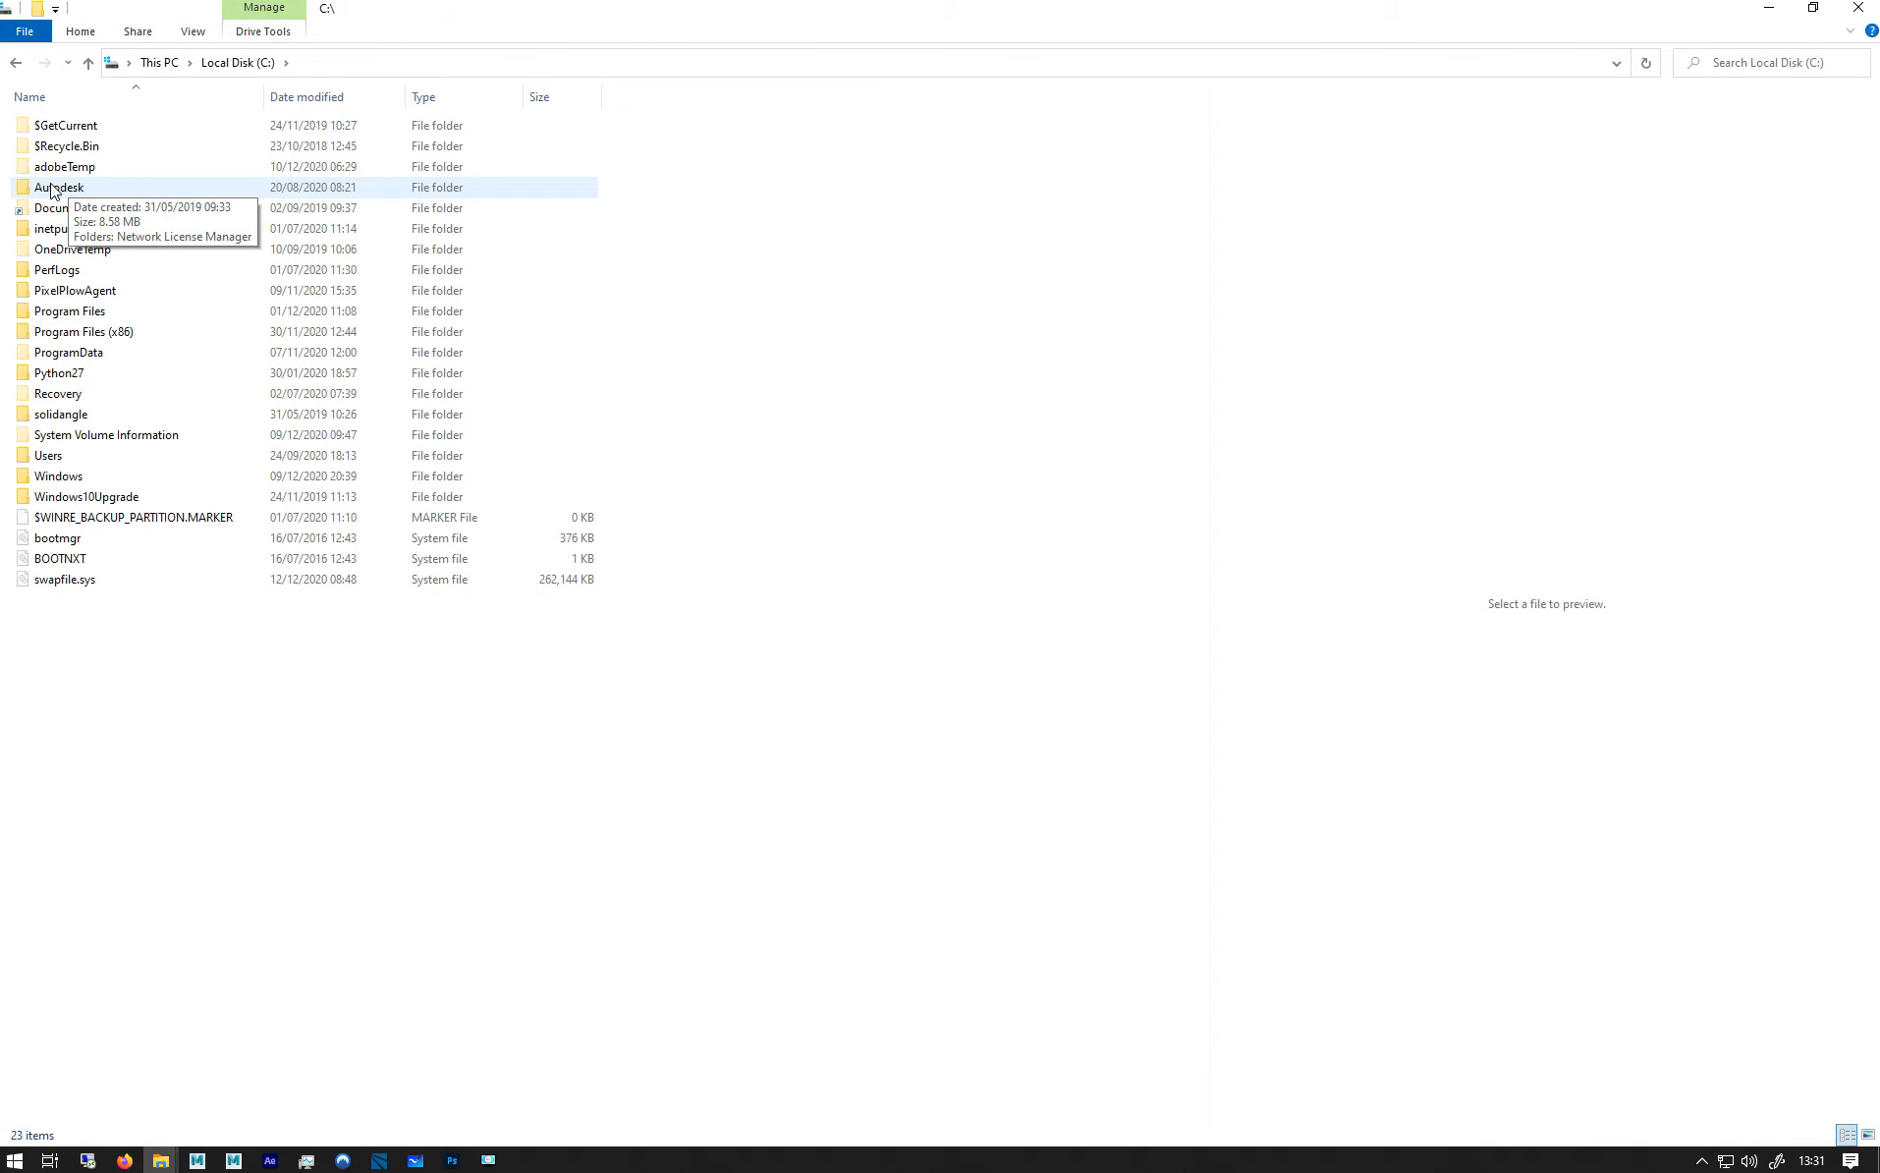
double_click(45, 455)
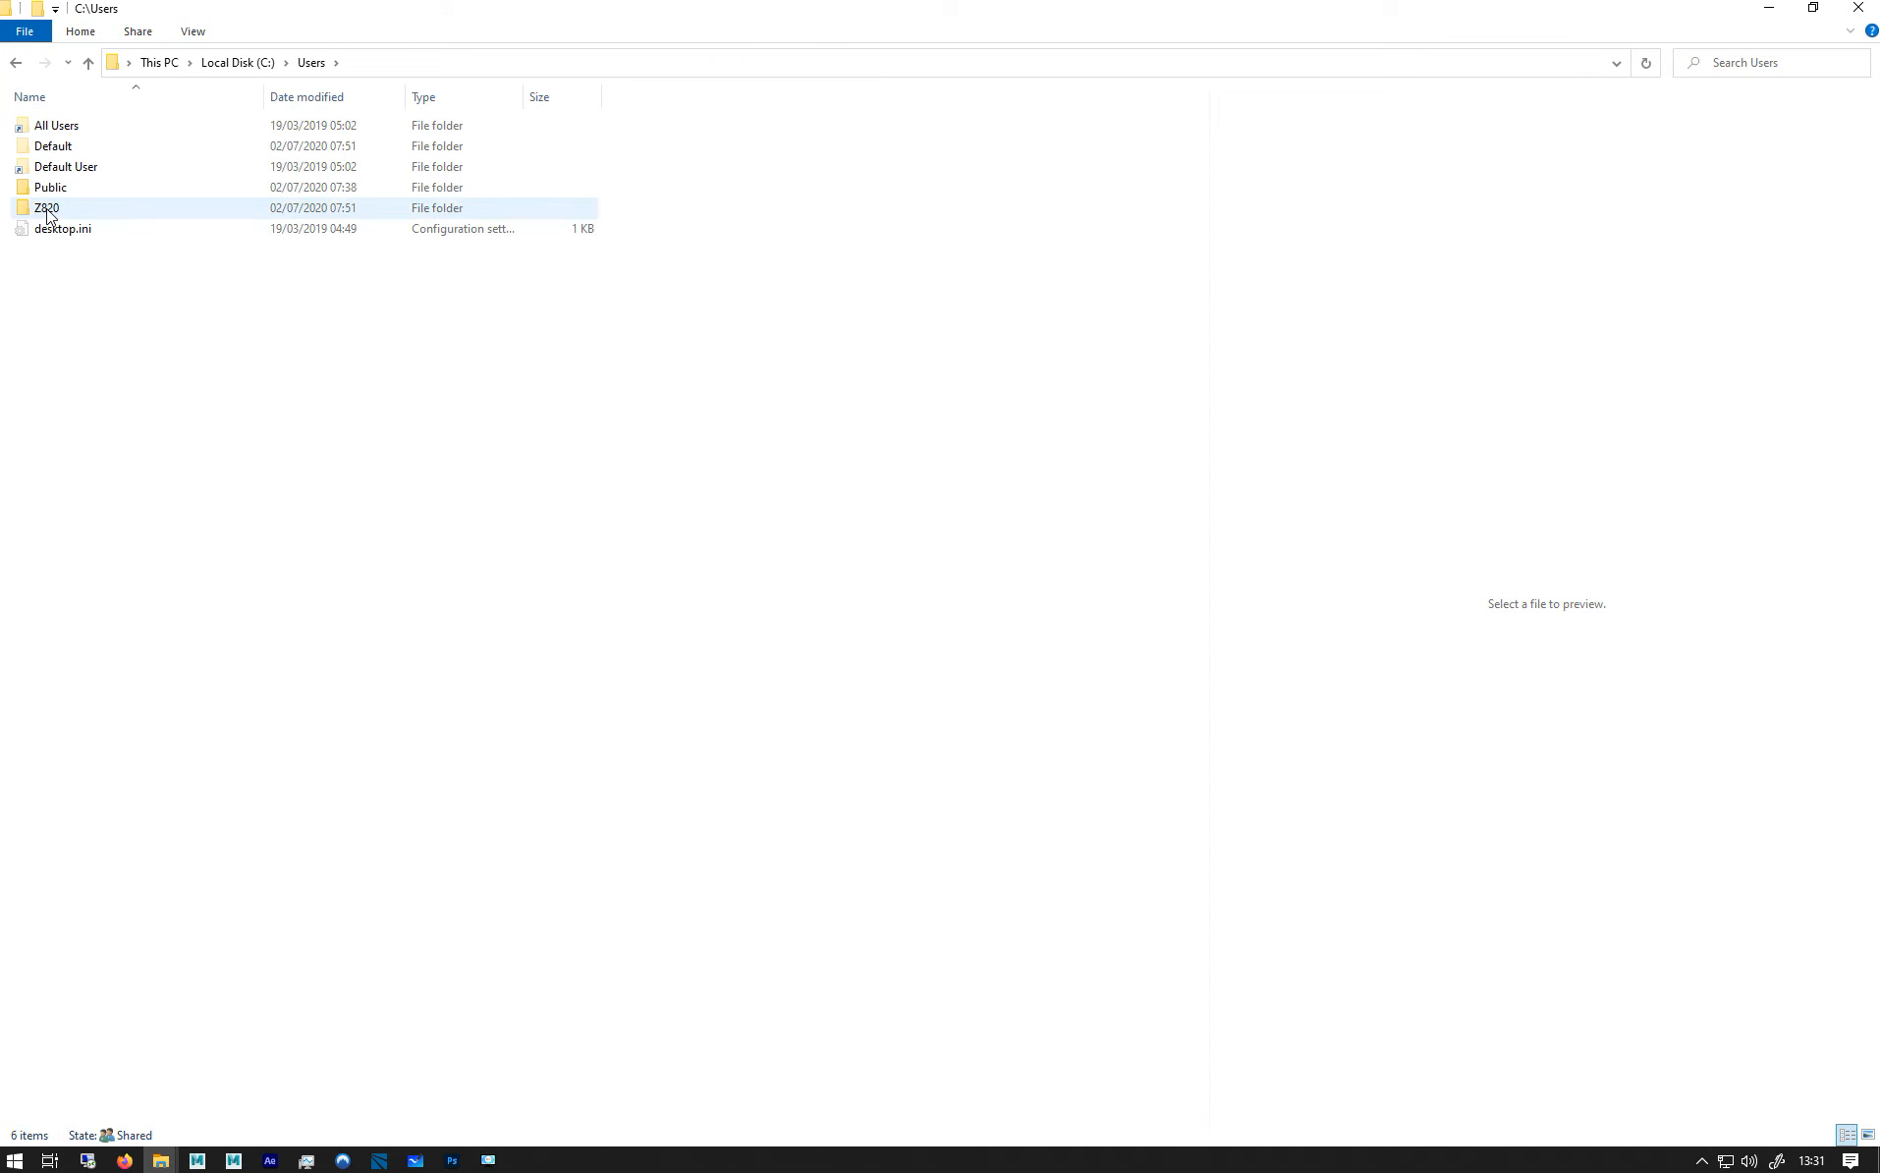
double_click(46, 209)
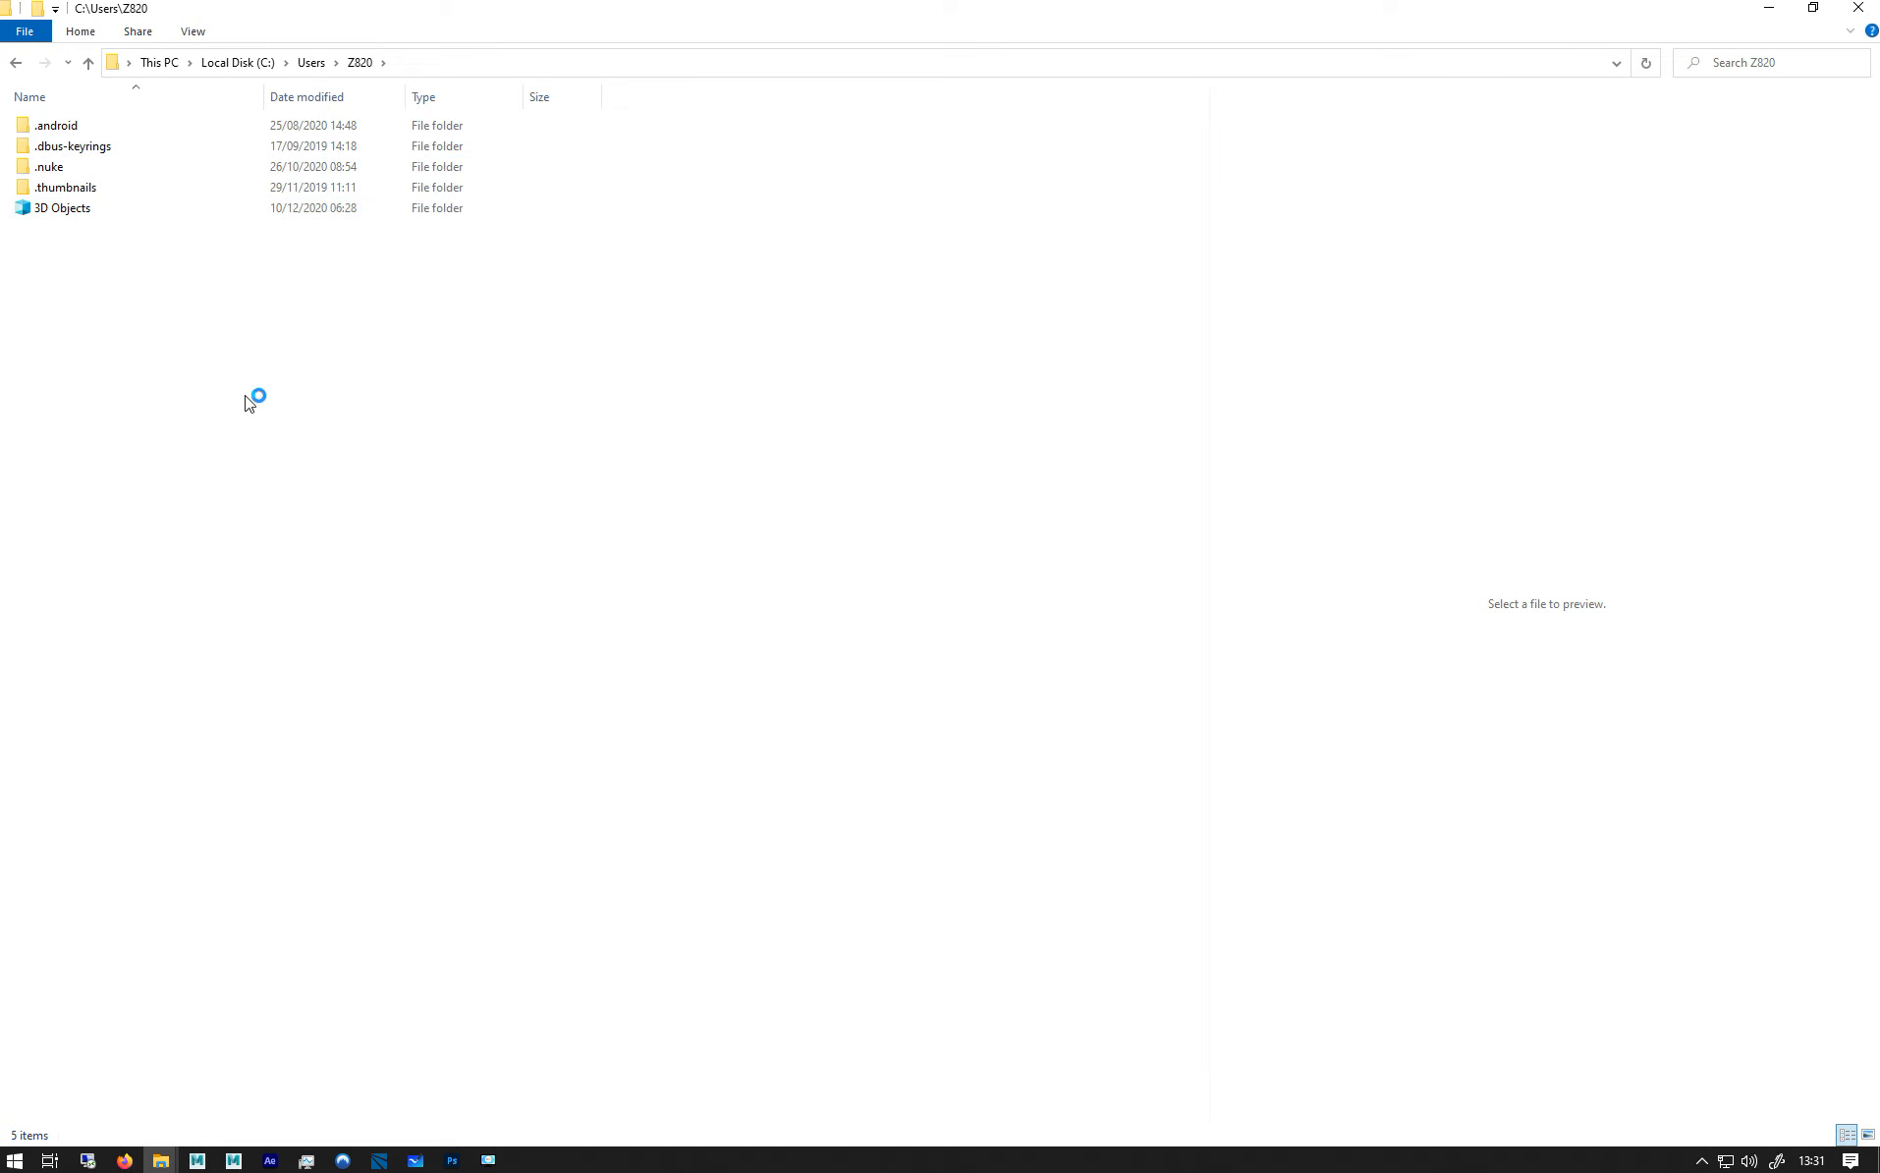
left_click(310, 63)
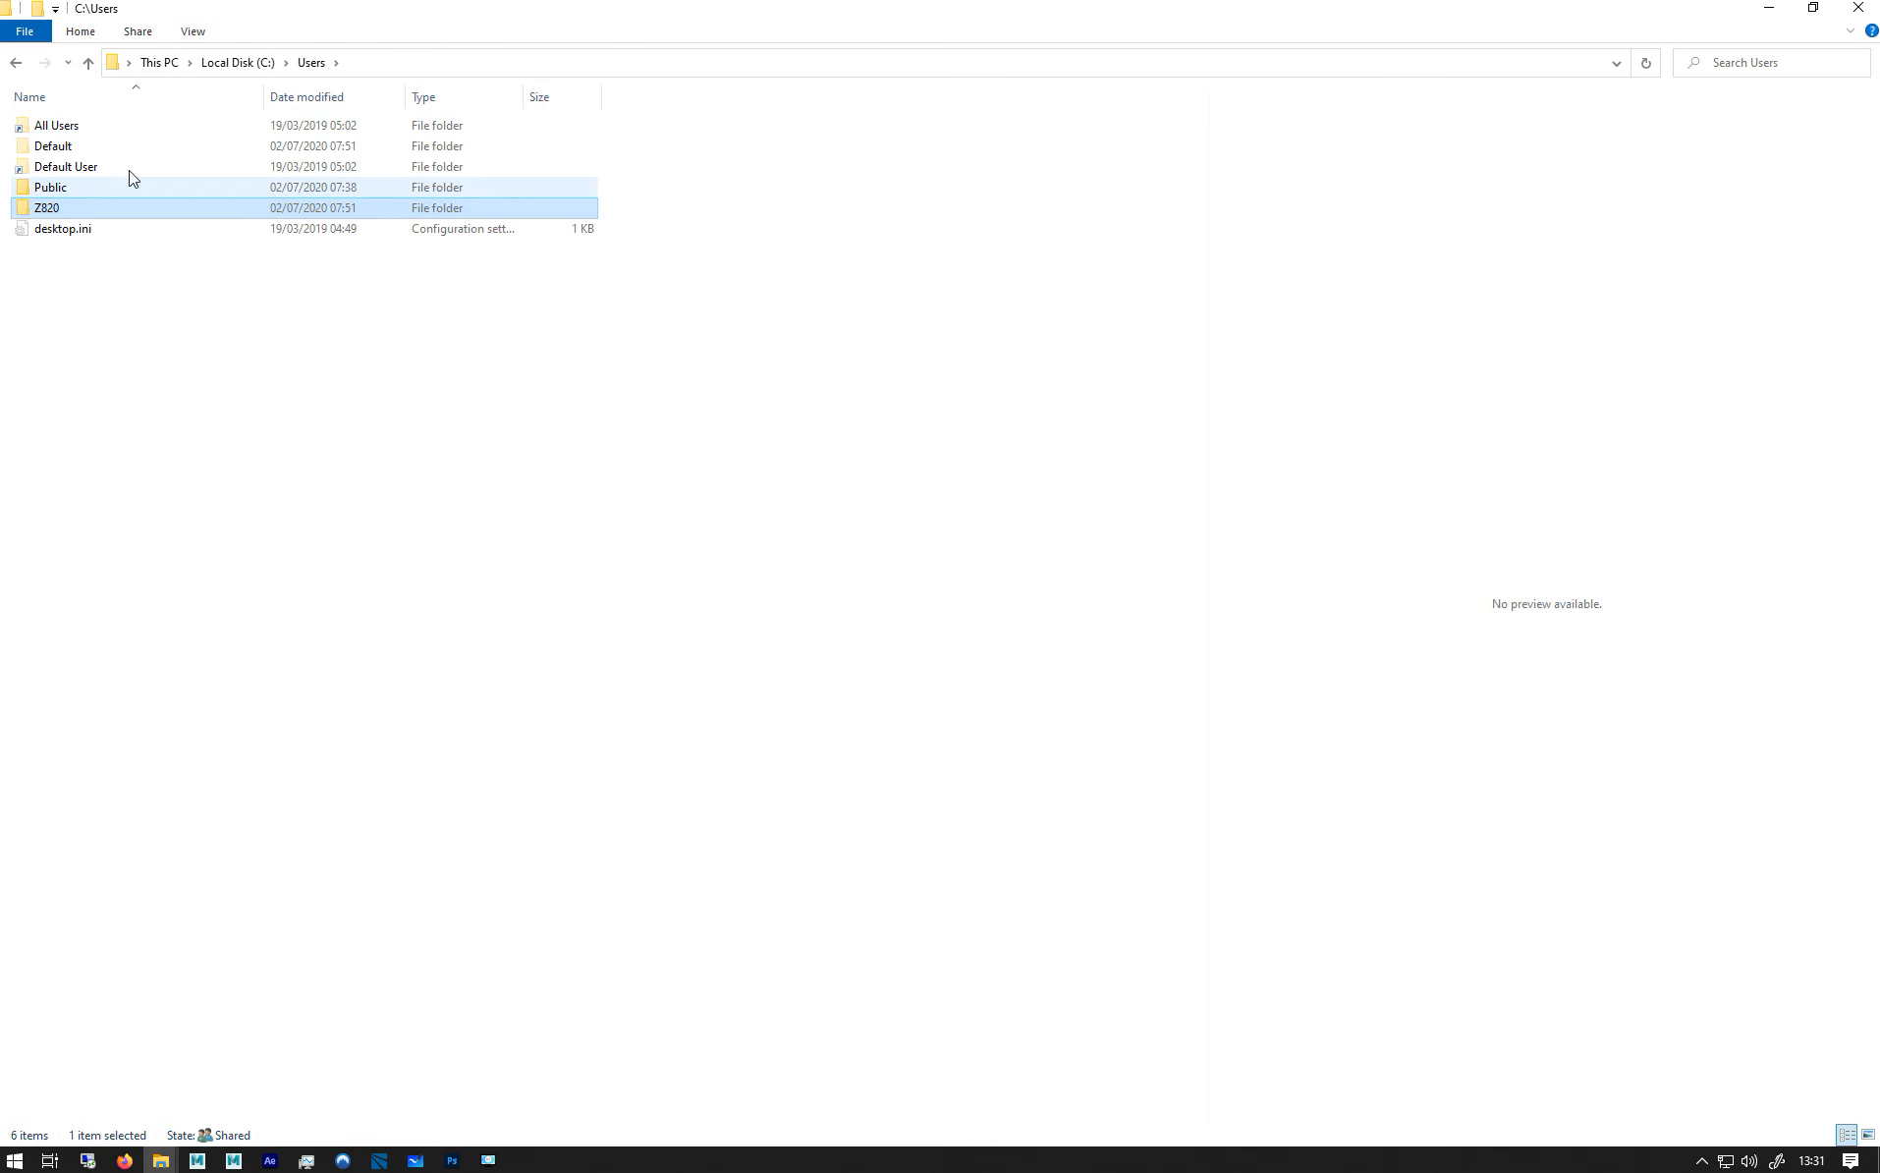
double_click(57, 210)
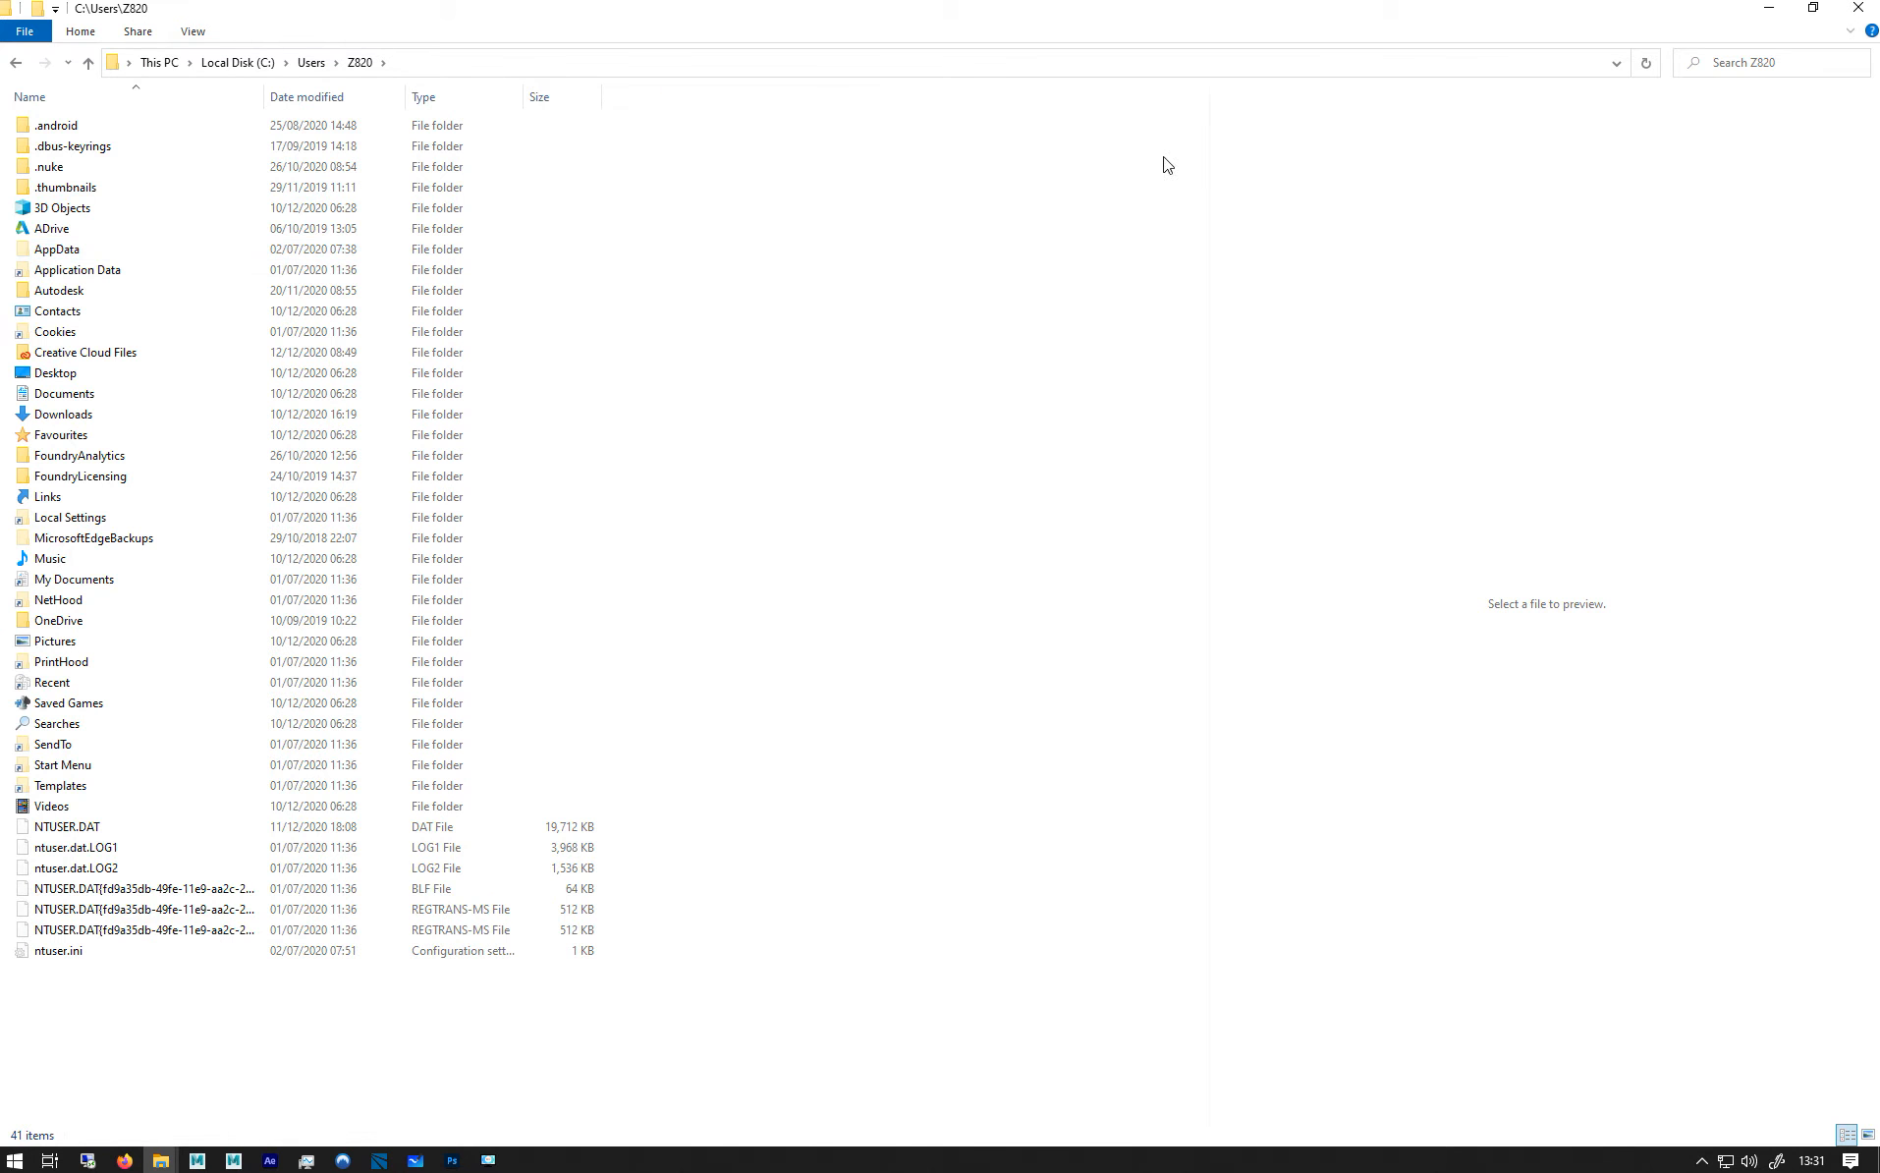
Open the Autodesk\Bifrost\Compounds folder inside the user's profile folder and select the rebel_pack folder.
double_click(56, 294)
left_click(52, 130)
double_click(53, 131)
double_click(52, 129)
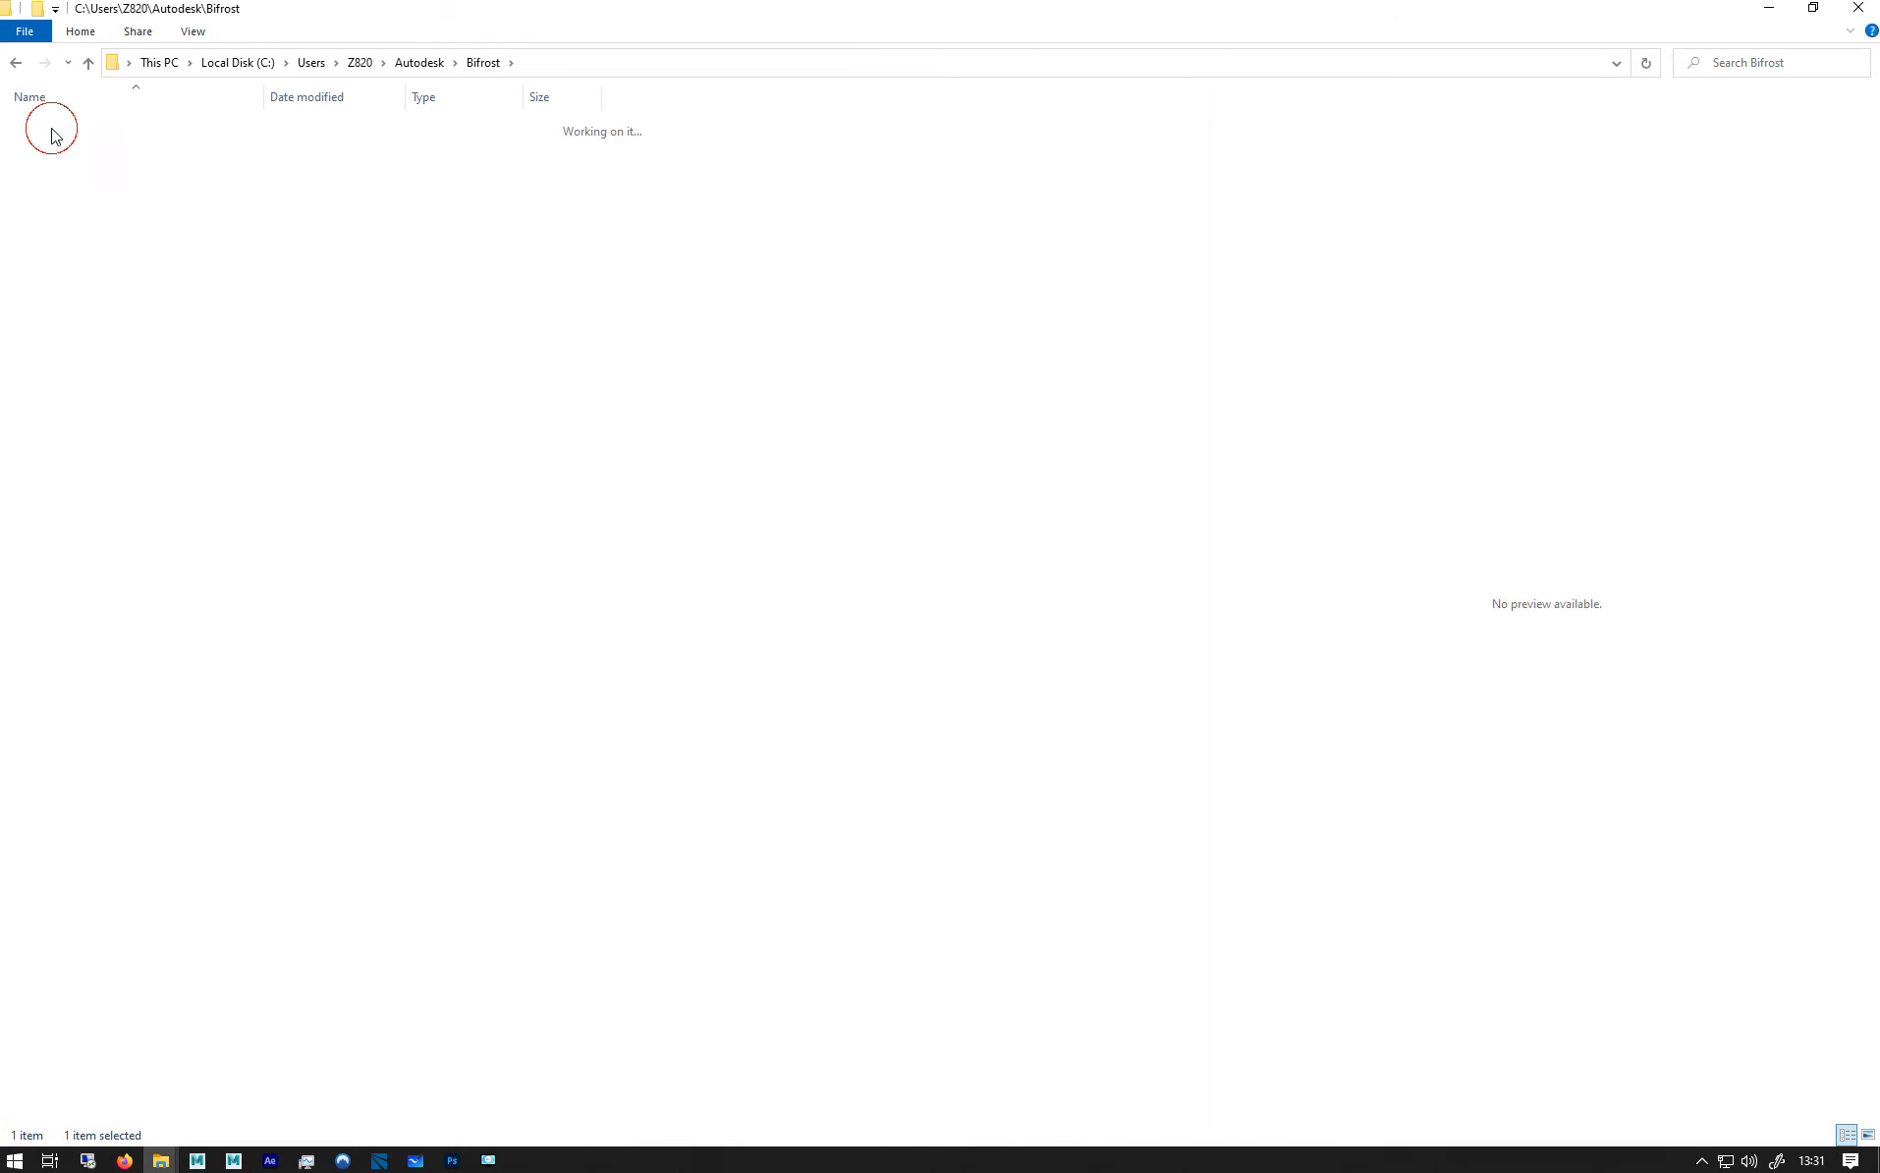
left_click(74, 169)
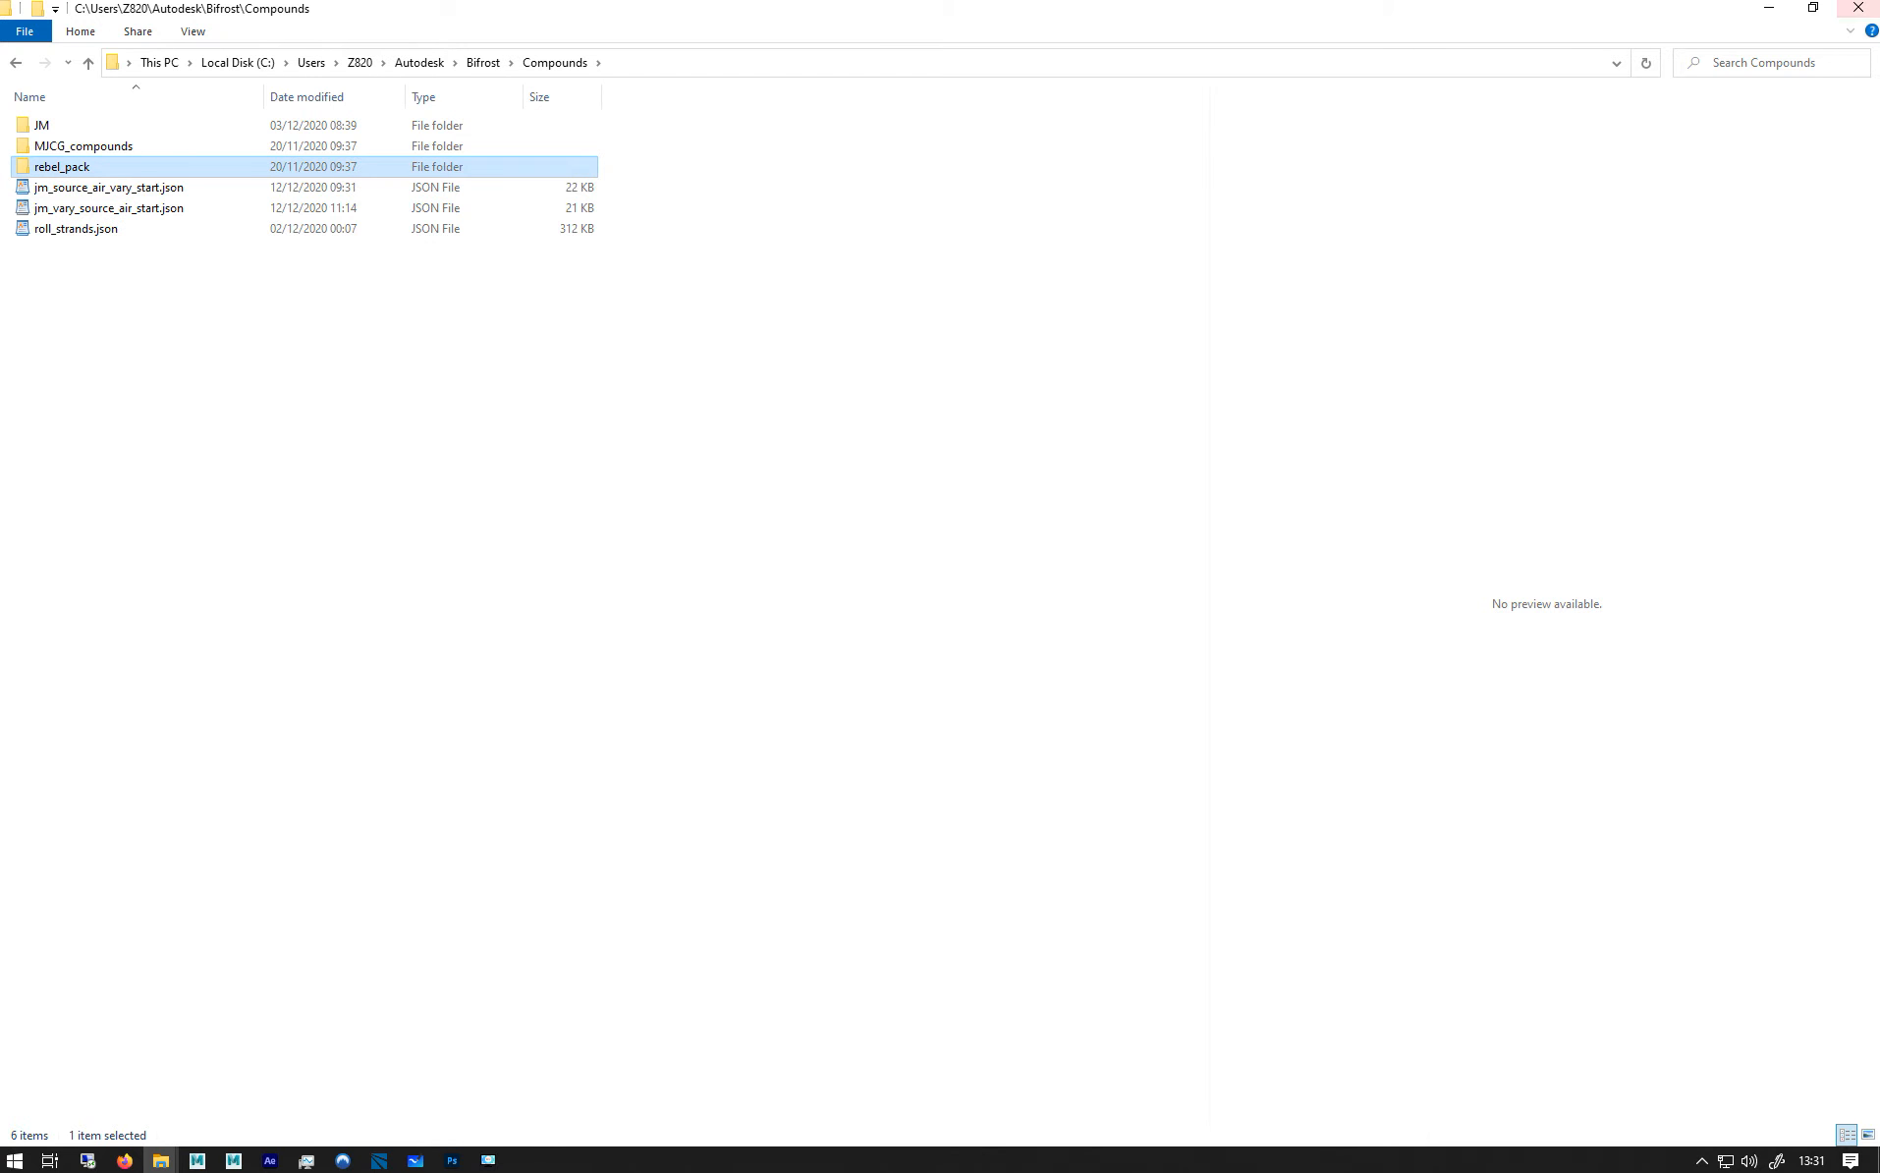
Switch back to Maya and examine which Simulation Influence compounds can be added to the Bifrost graph.
left_click(1779, 17)
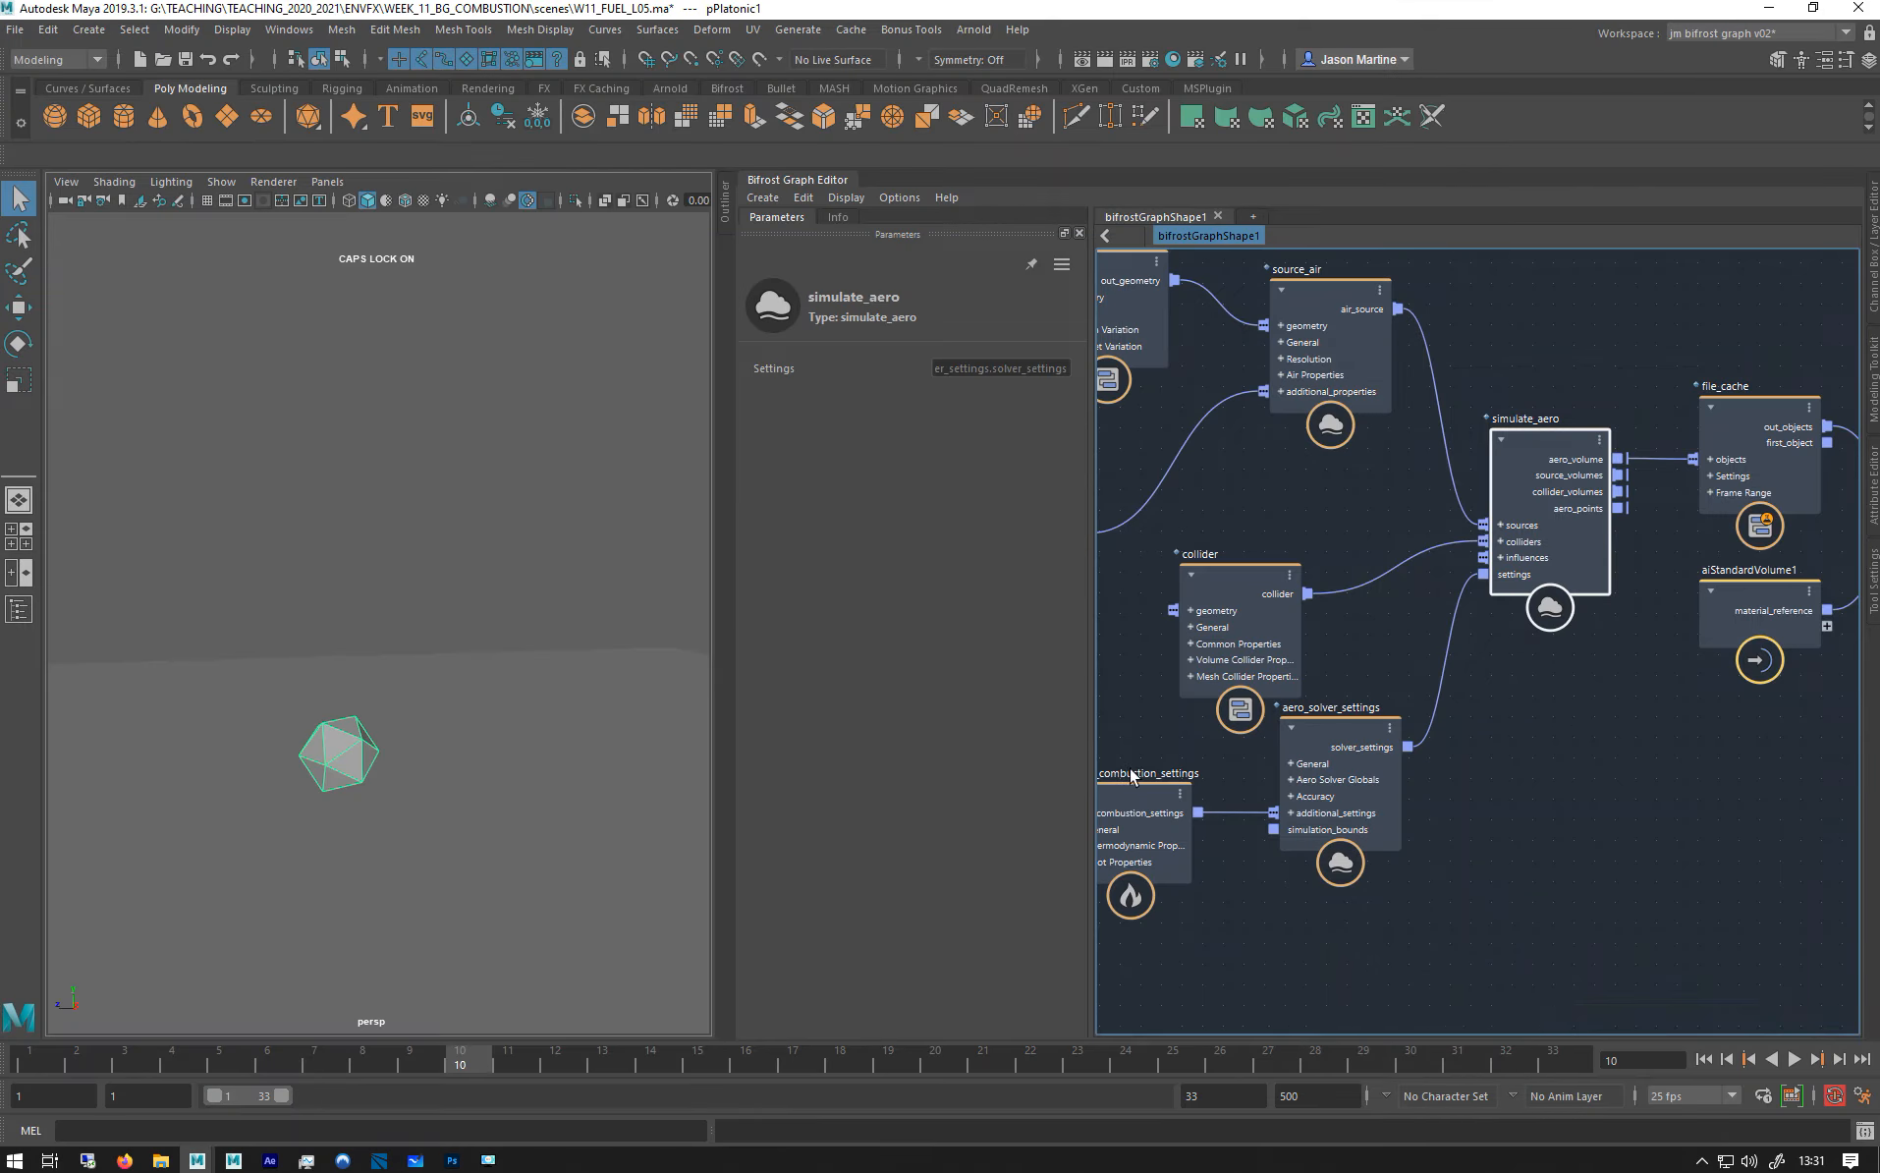
middle_click_drag(1636, 722, 1698, 662, "alt")
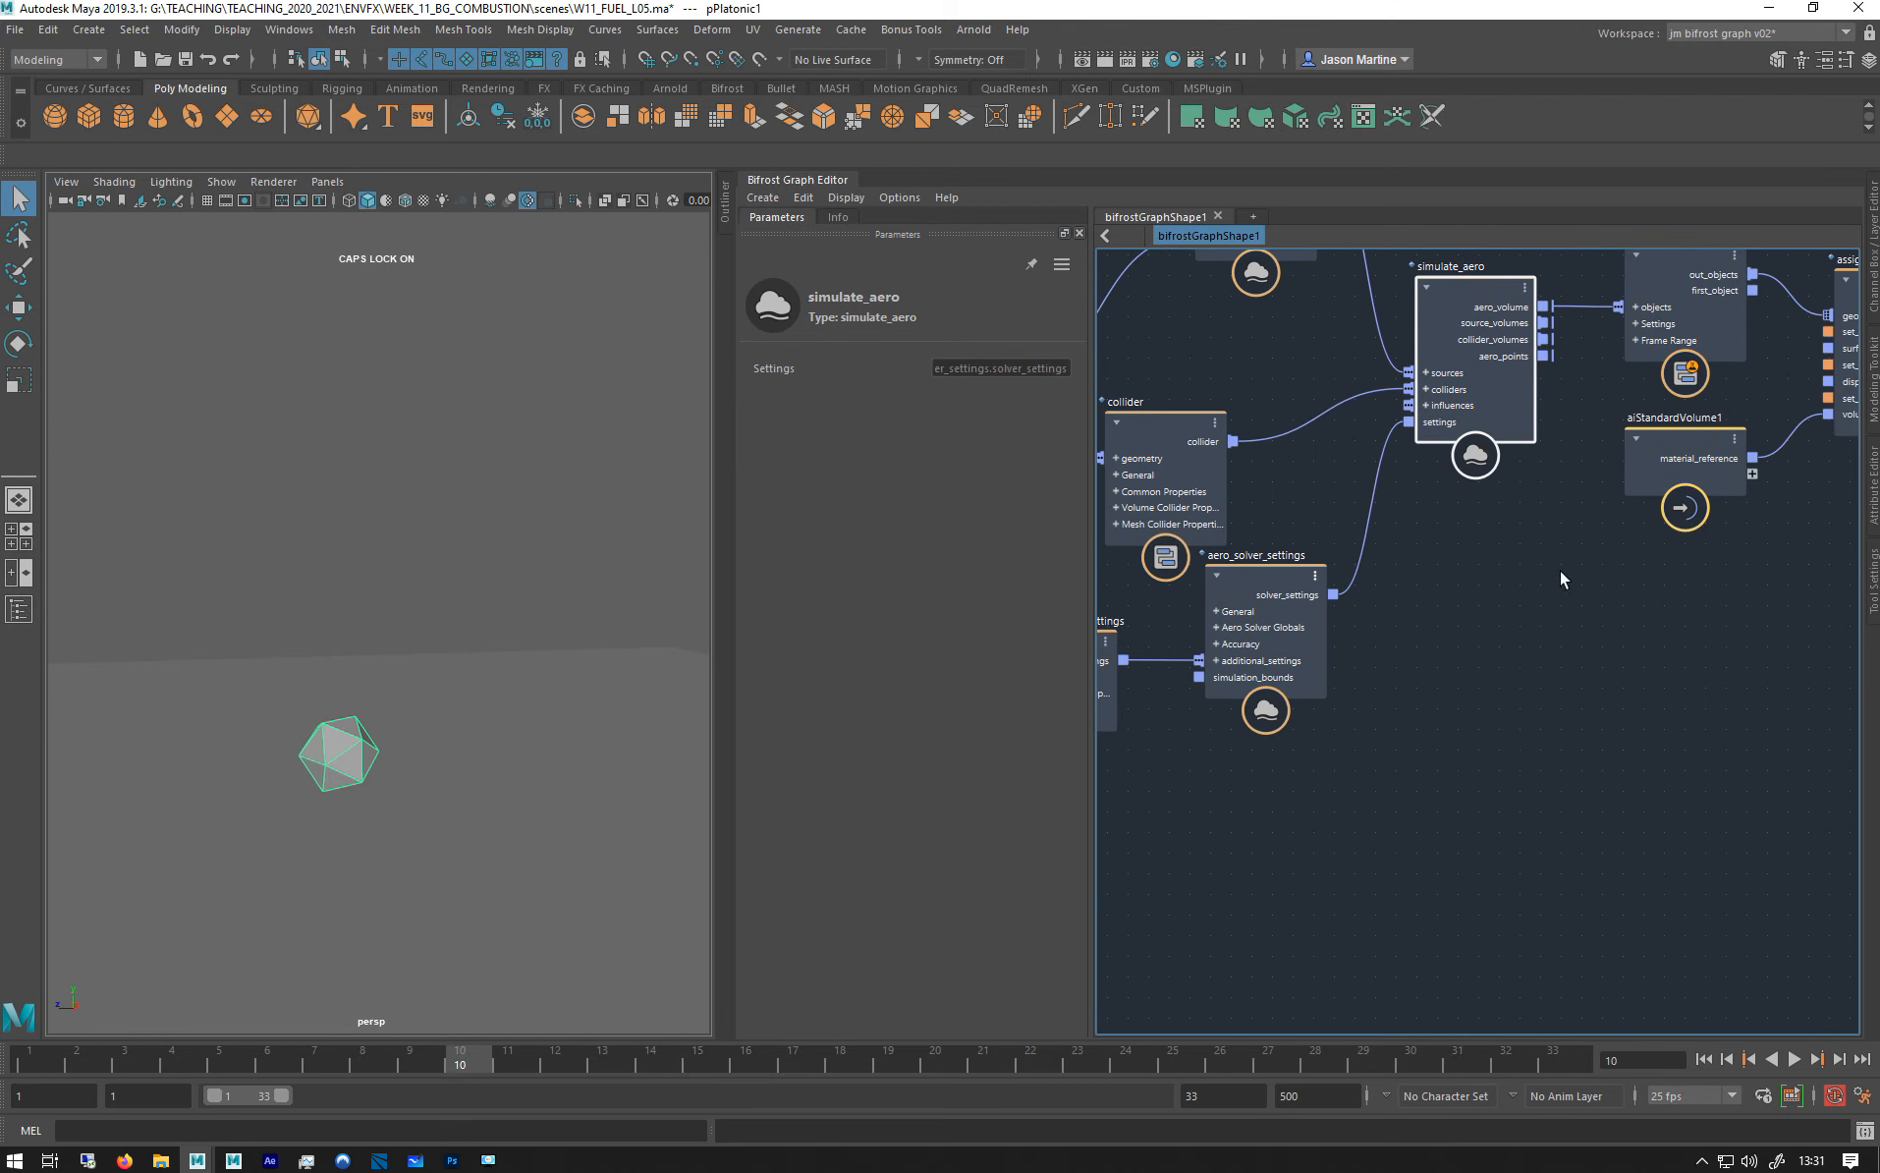
left_click(1451, 625)
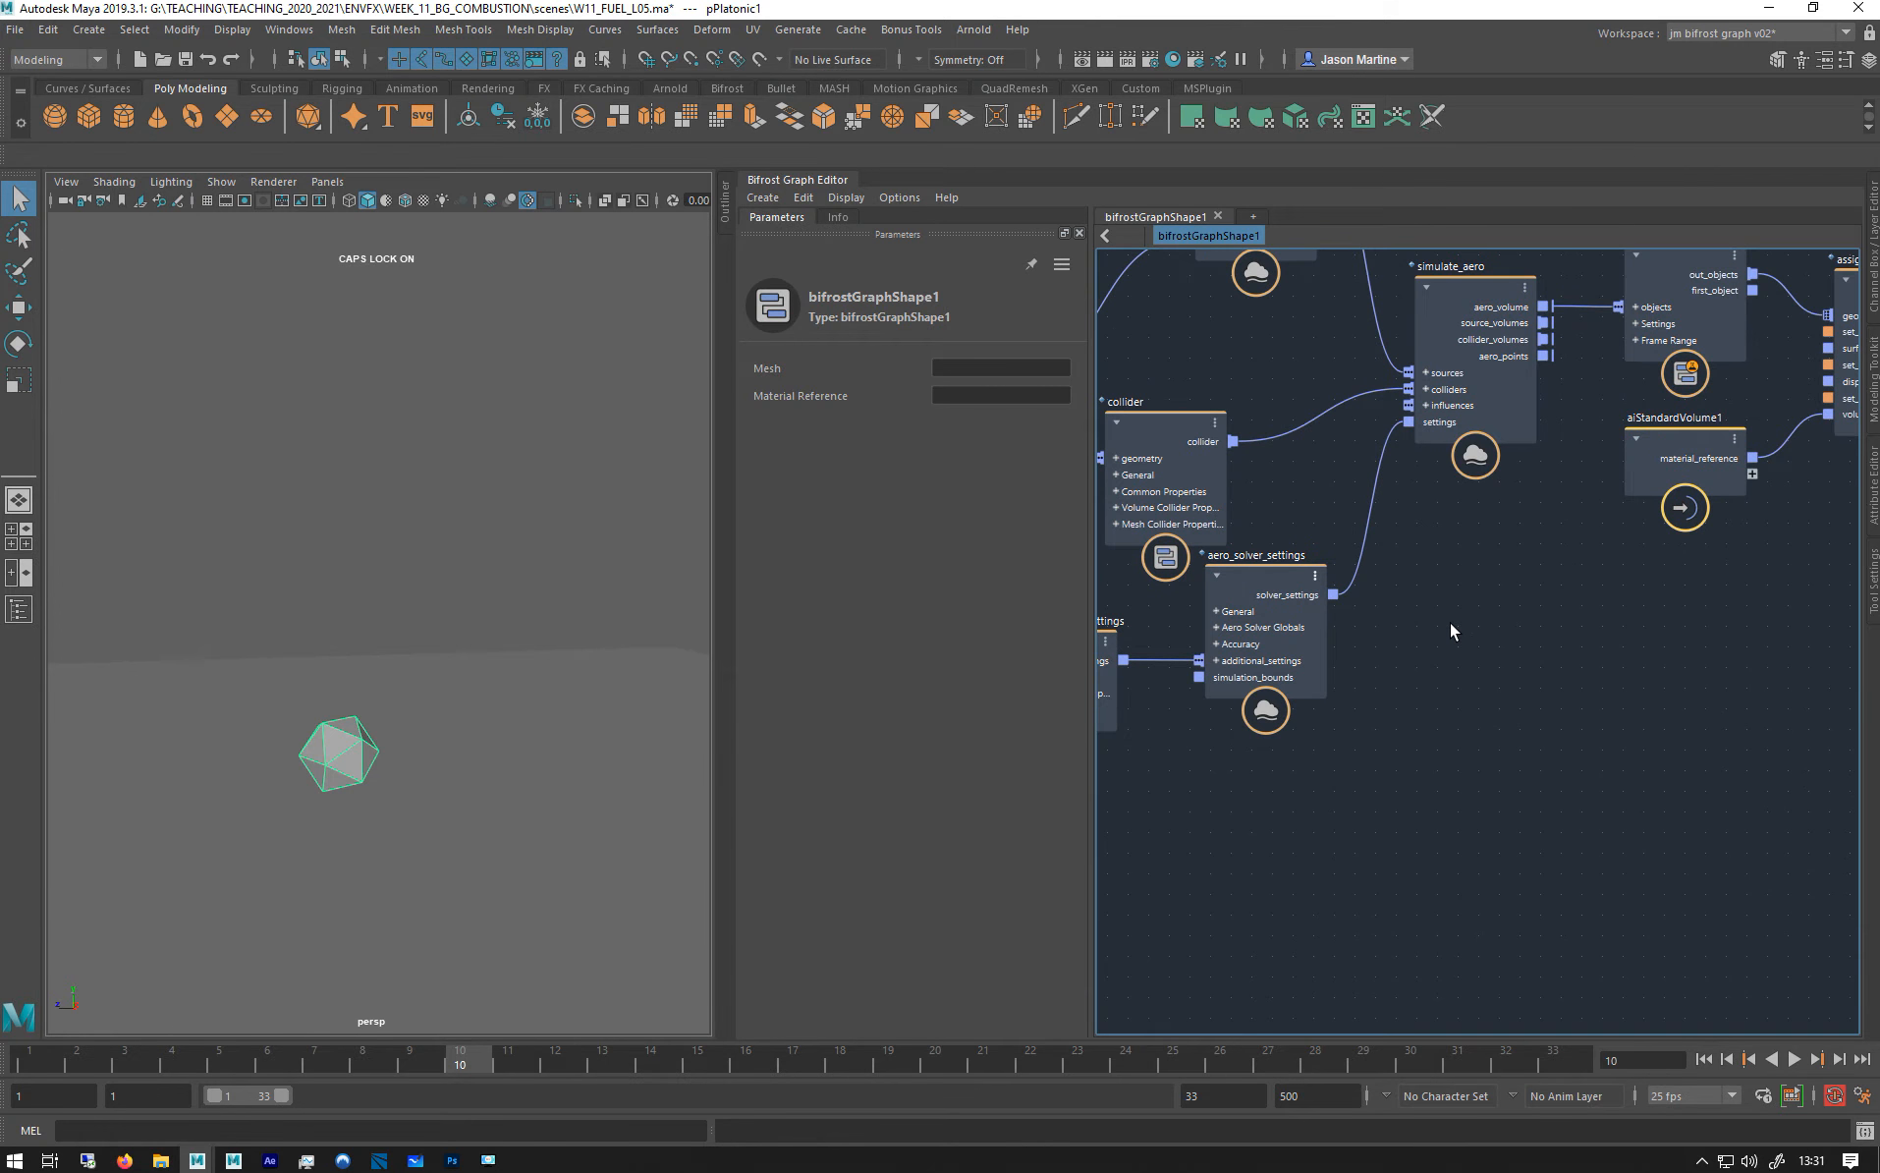
key("Tab")
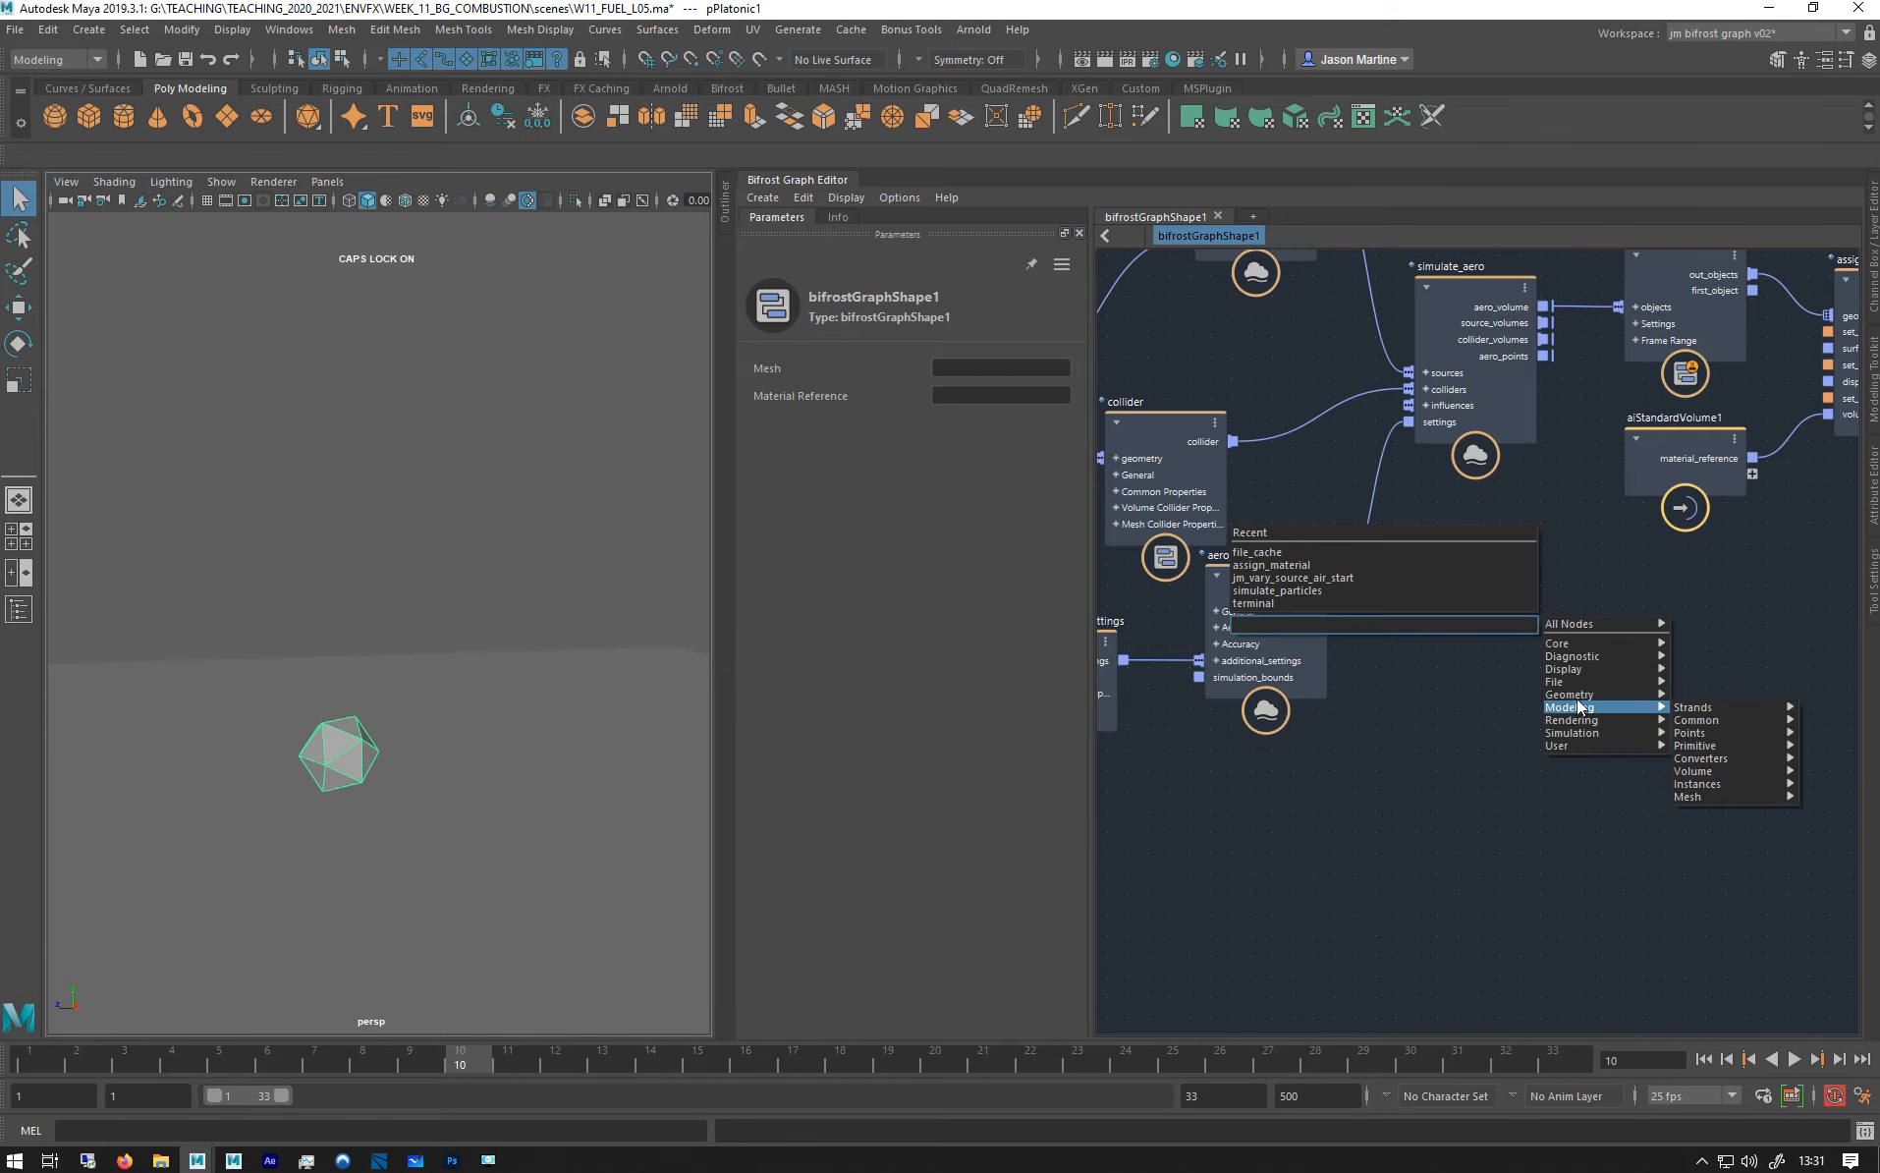
mouse_move(1577, 734)
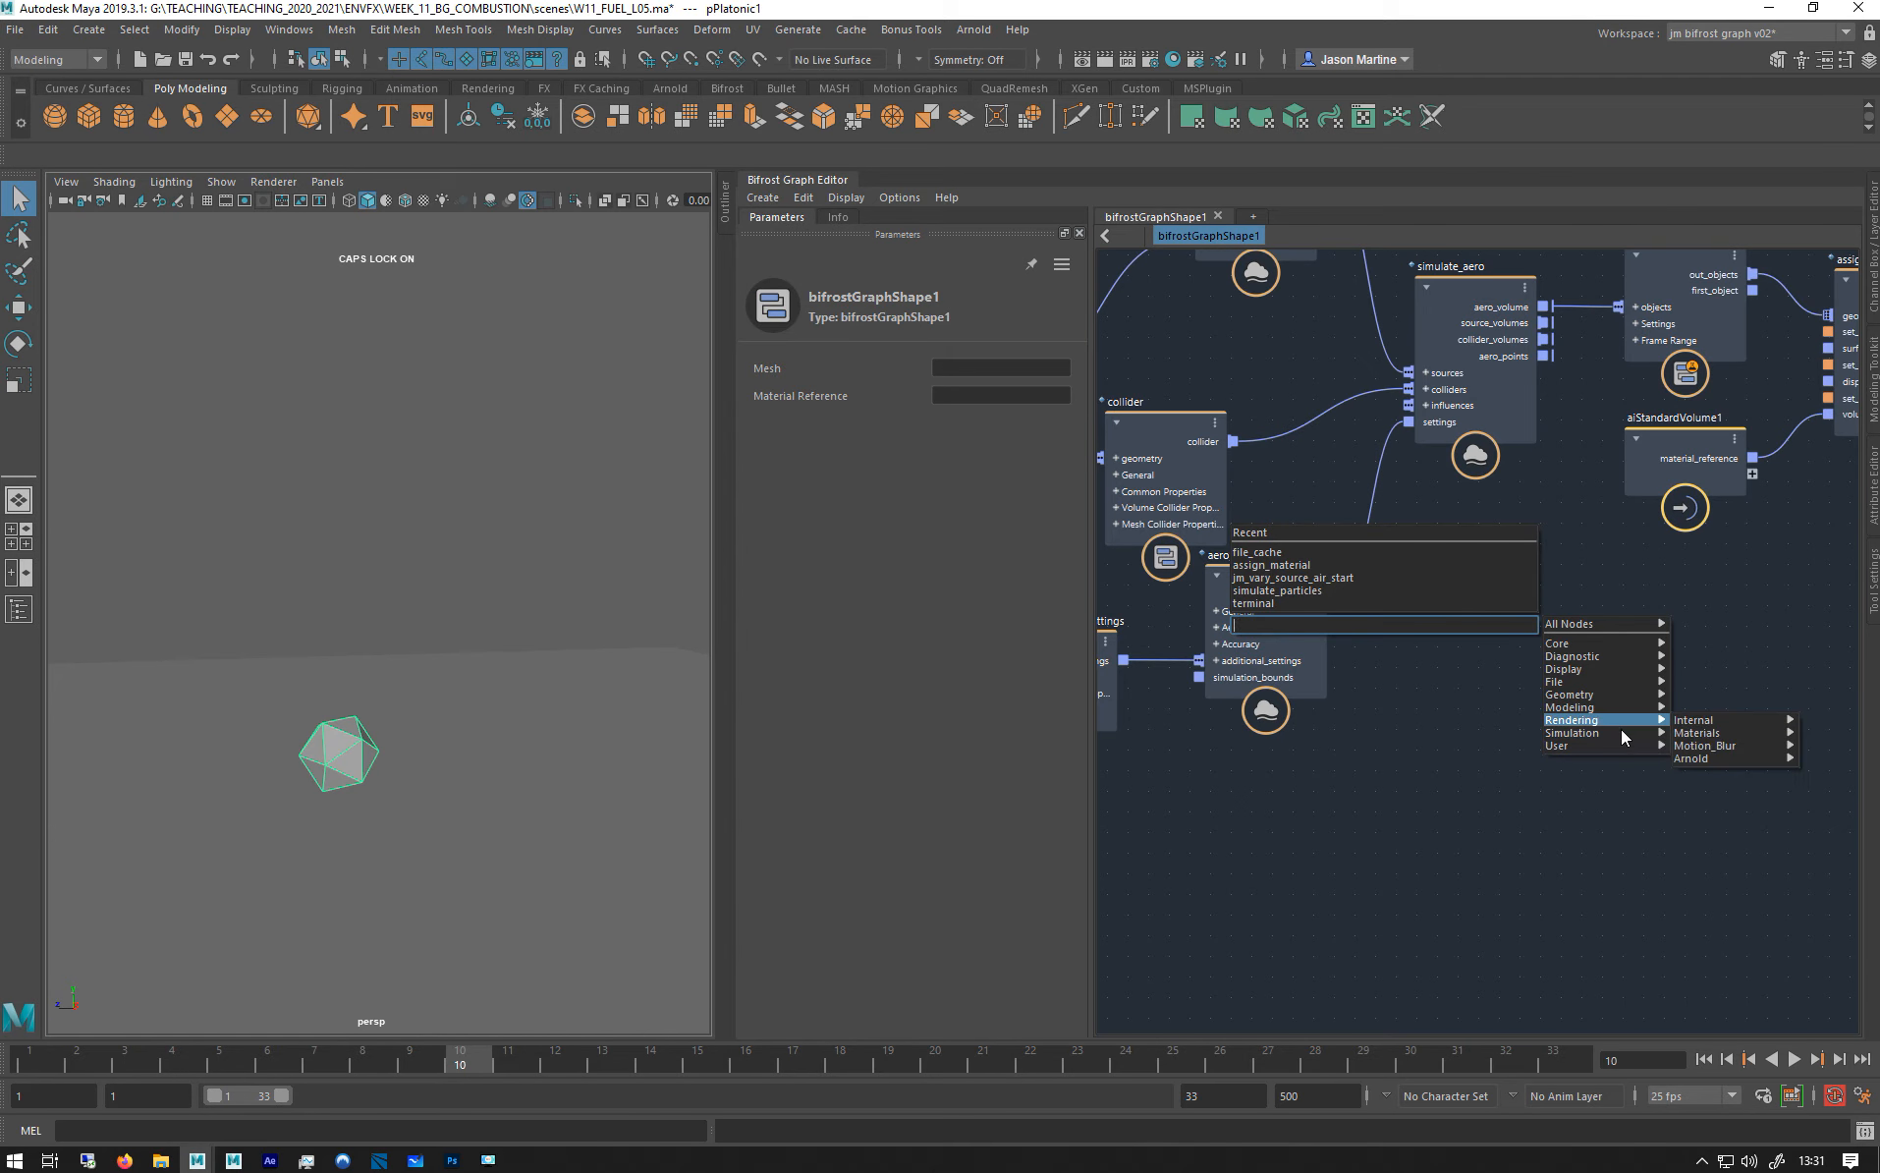
mouse_move(1691, 740)
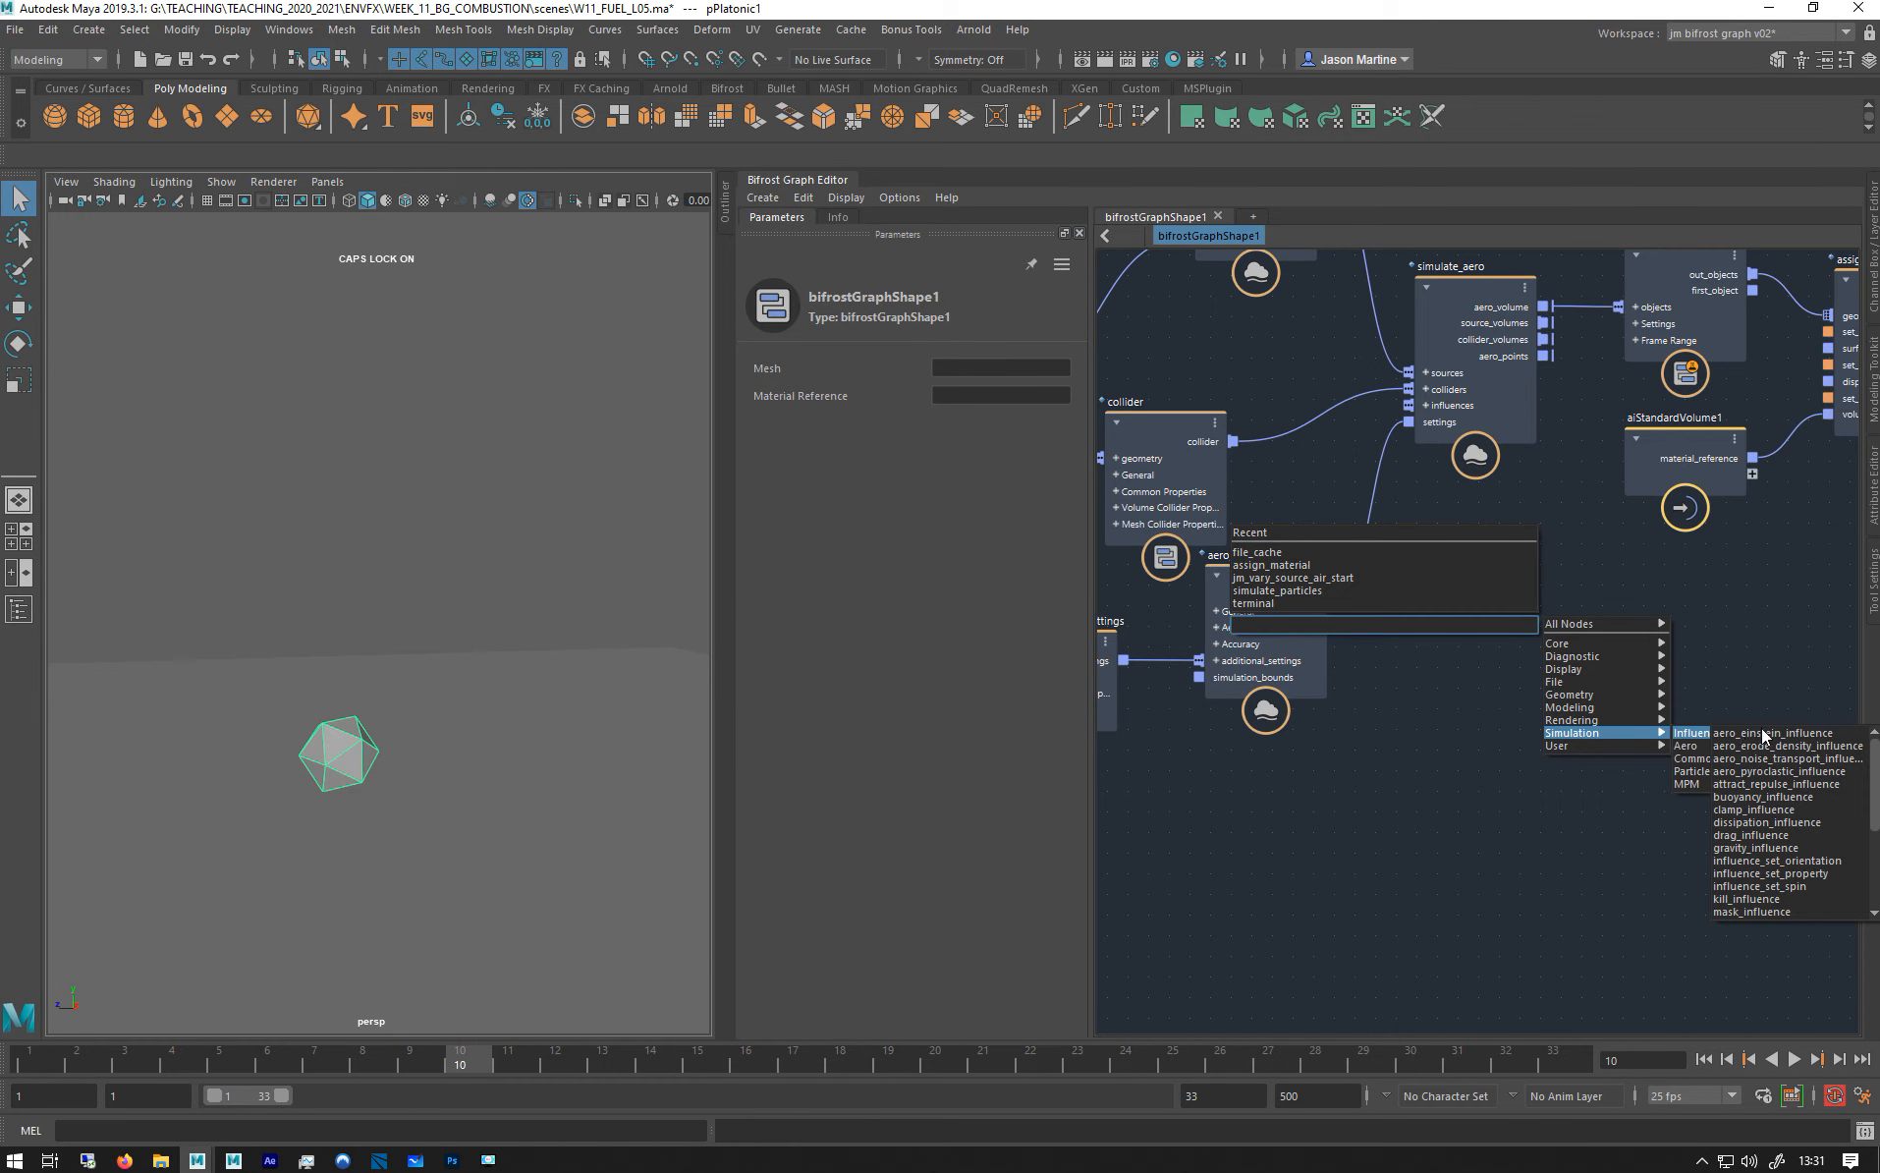
left_click(1321, 789)
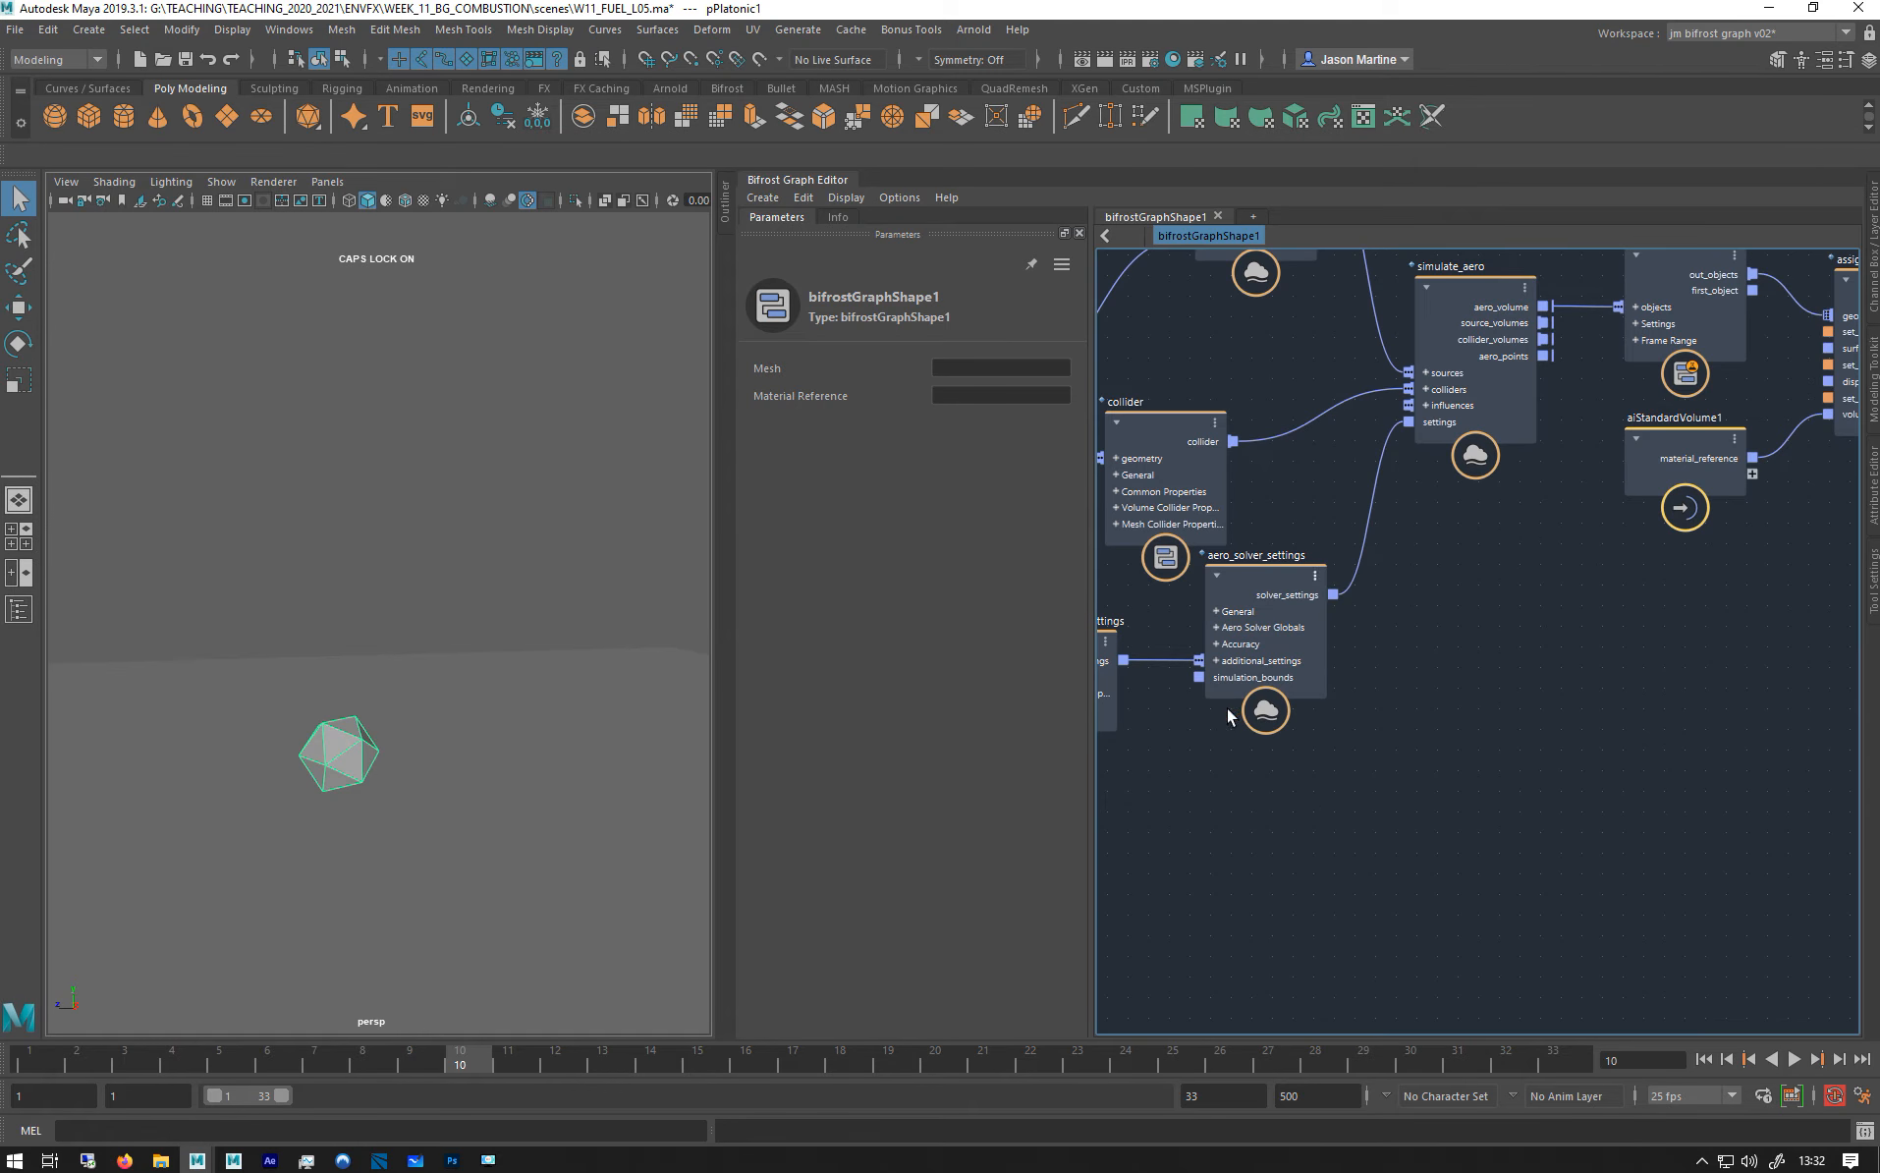
Widen the Bifrost Graph Editor and add an aero_einstein_influence node beside aero_solver_settings.
middle_click_drag(1273, 493, 1213, 479, "alt")
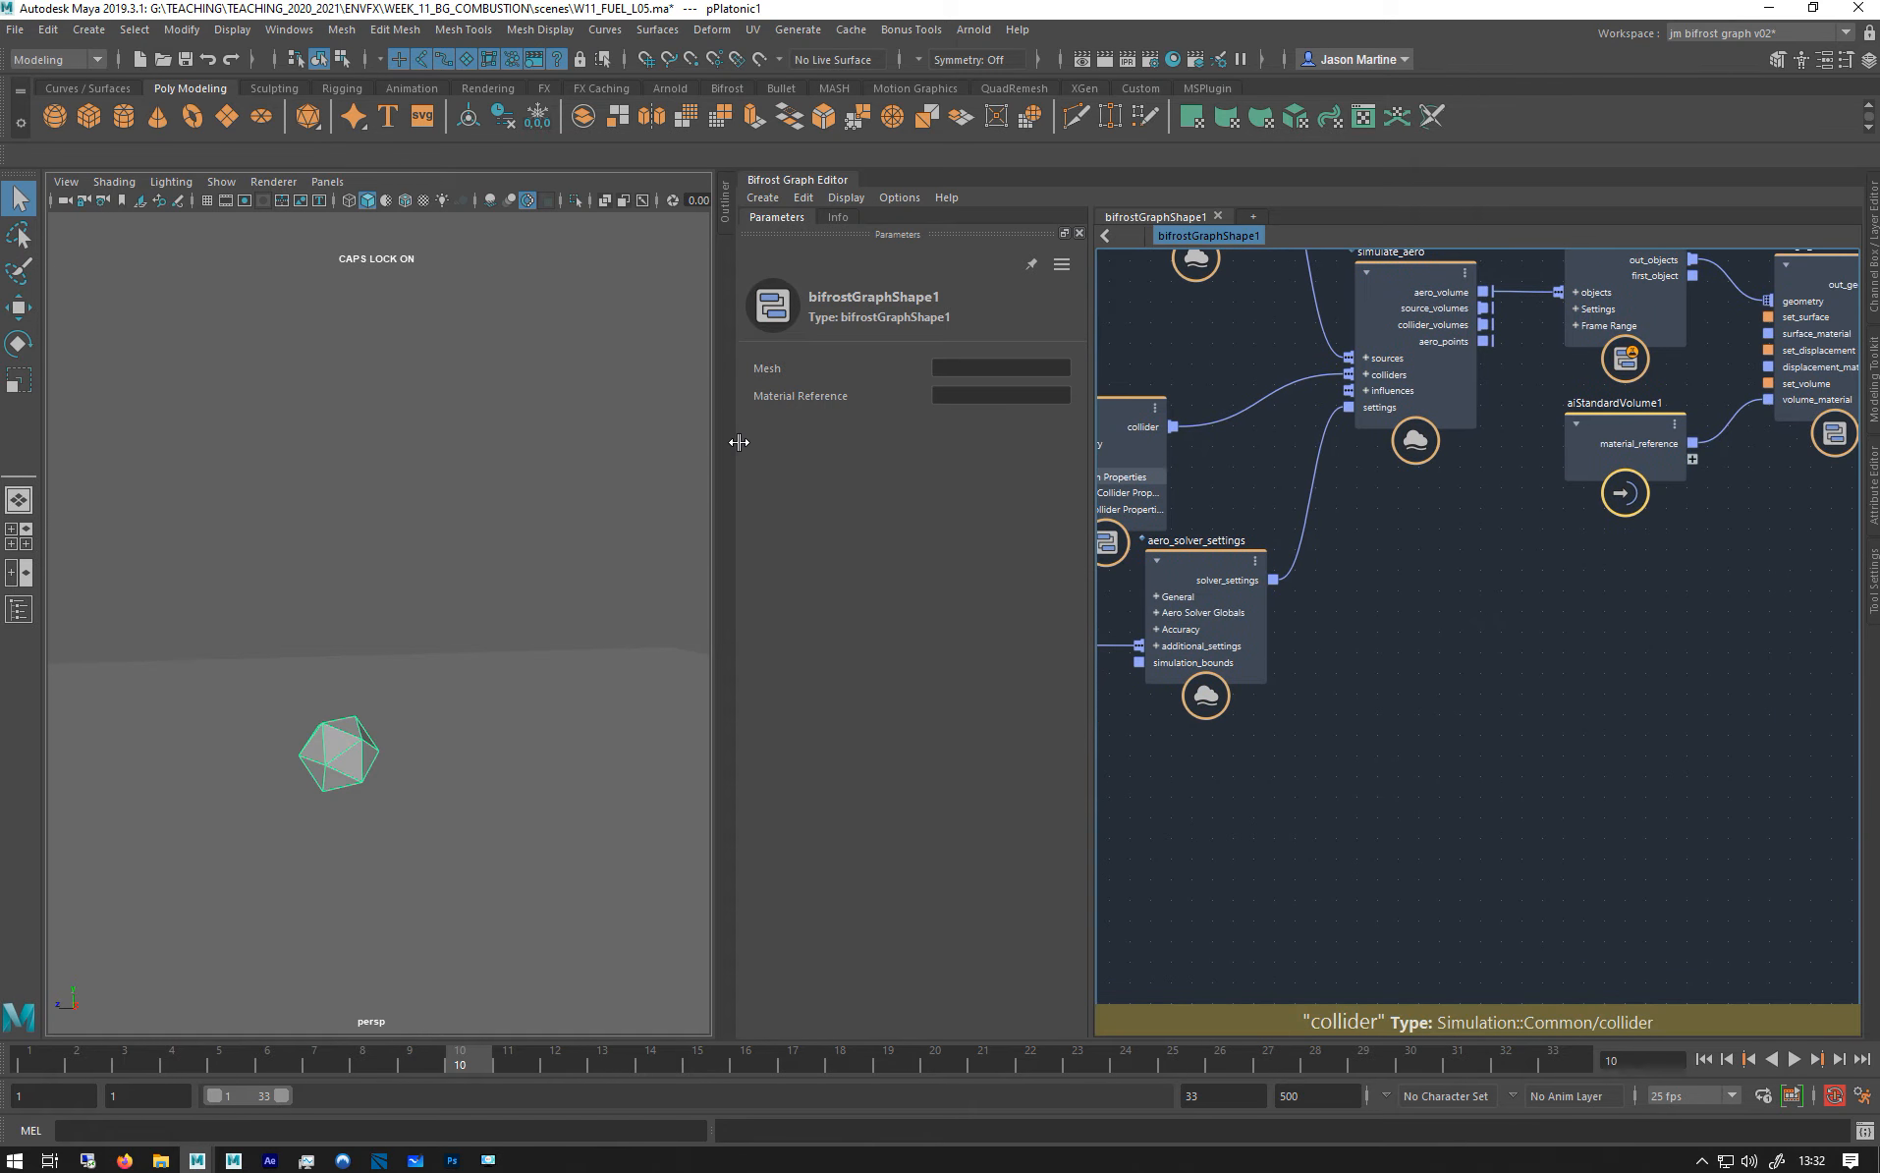
left_click_drag(713, 450, 473, 453)
left_click(1194, 562)
key("Tab")
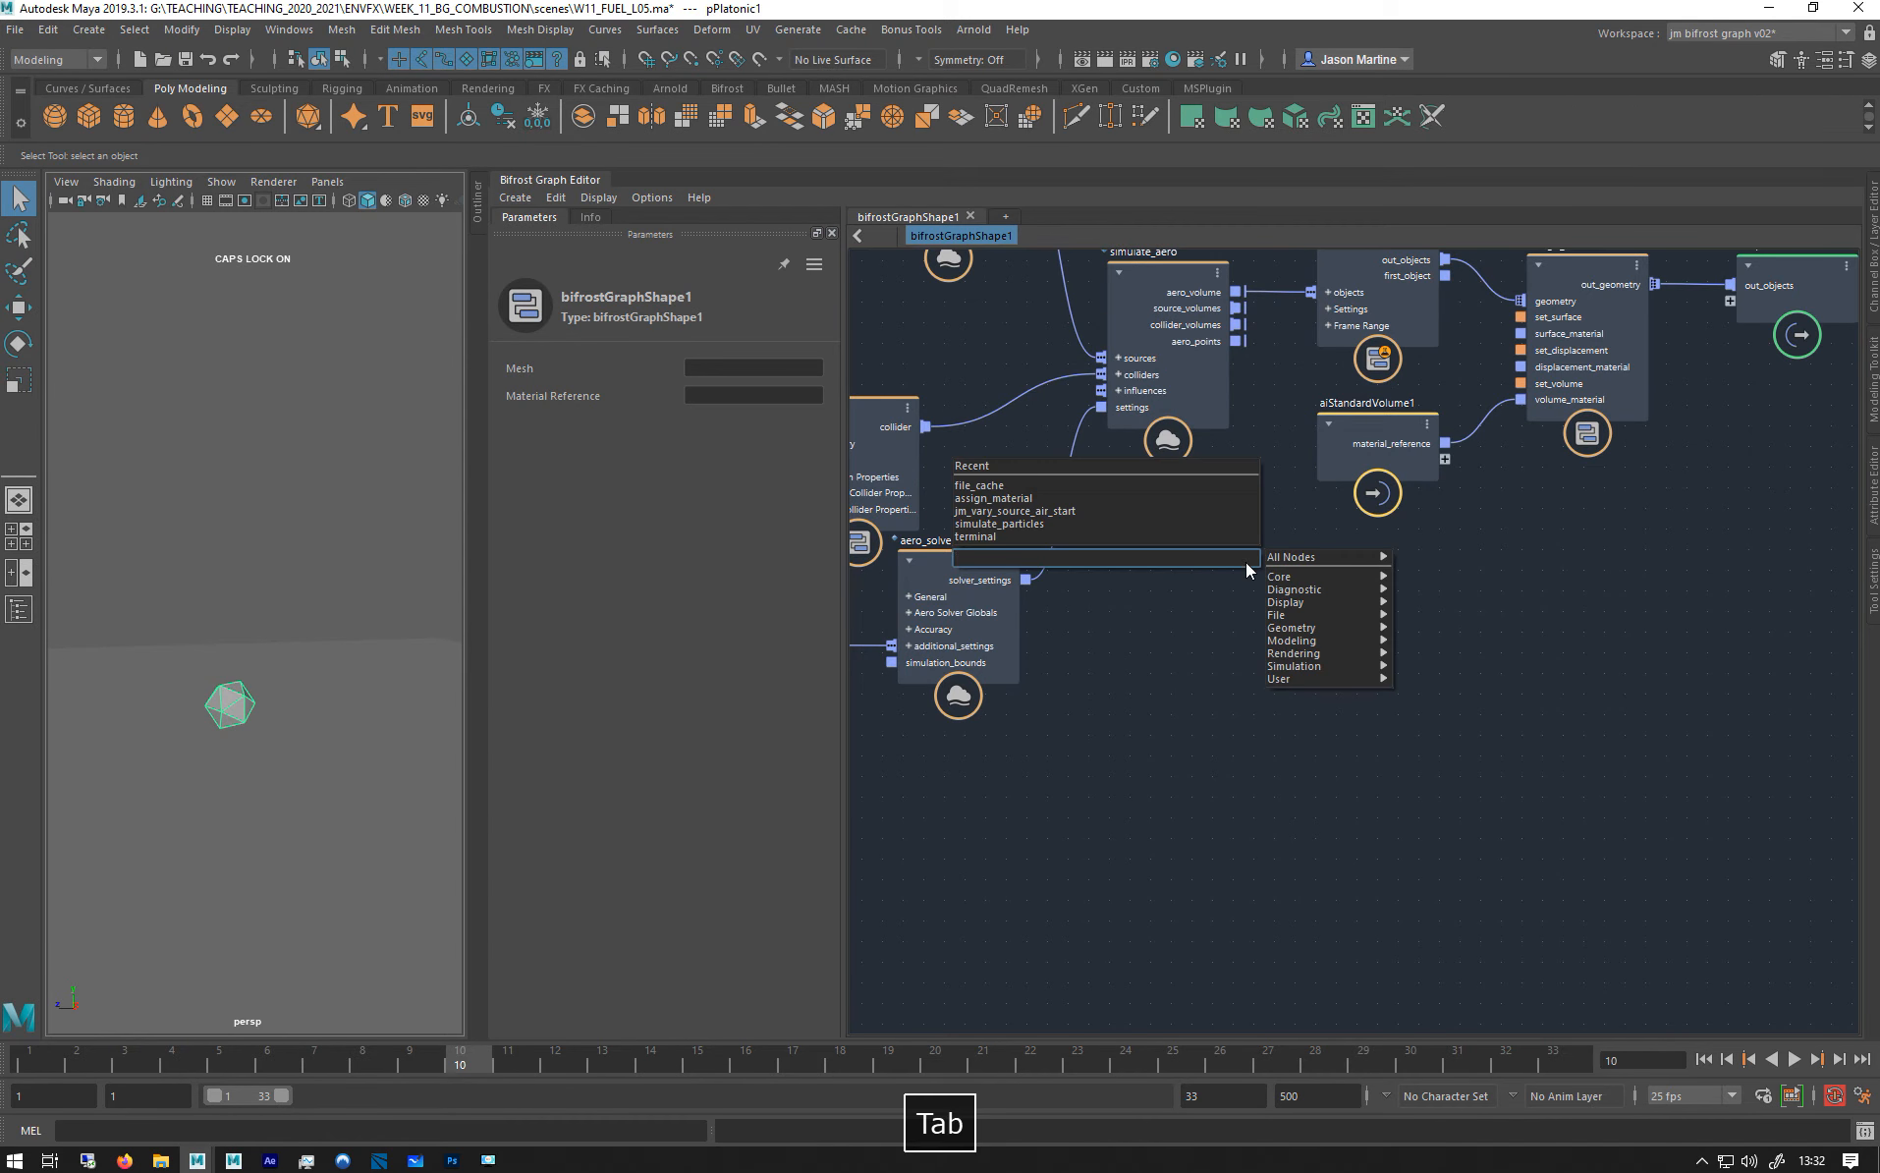
mouse_move(1316, 639)
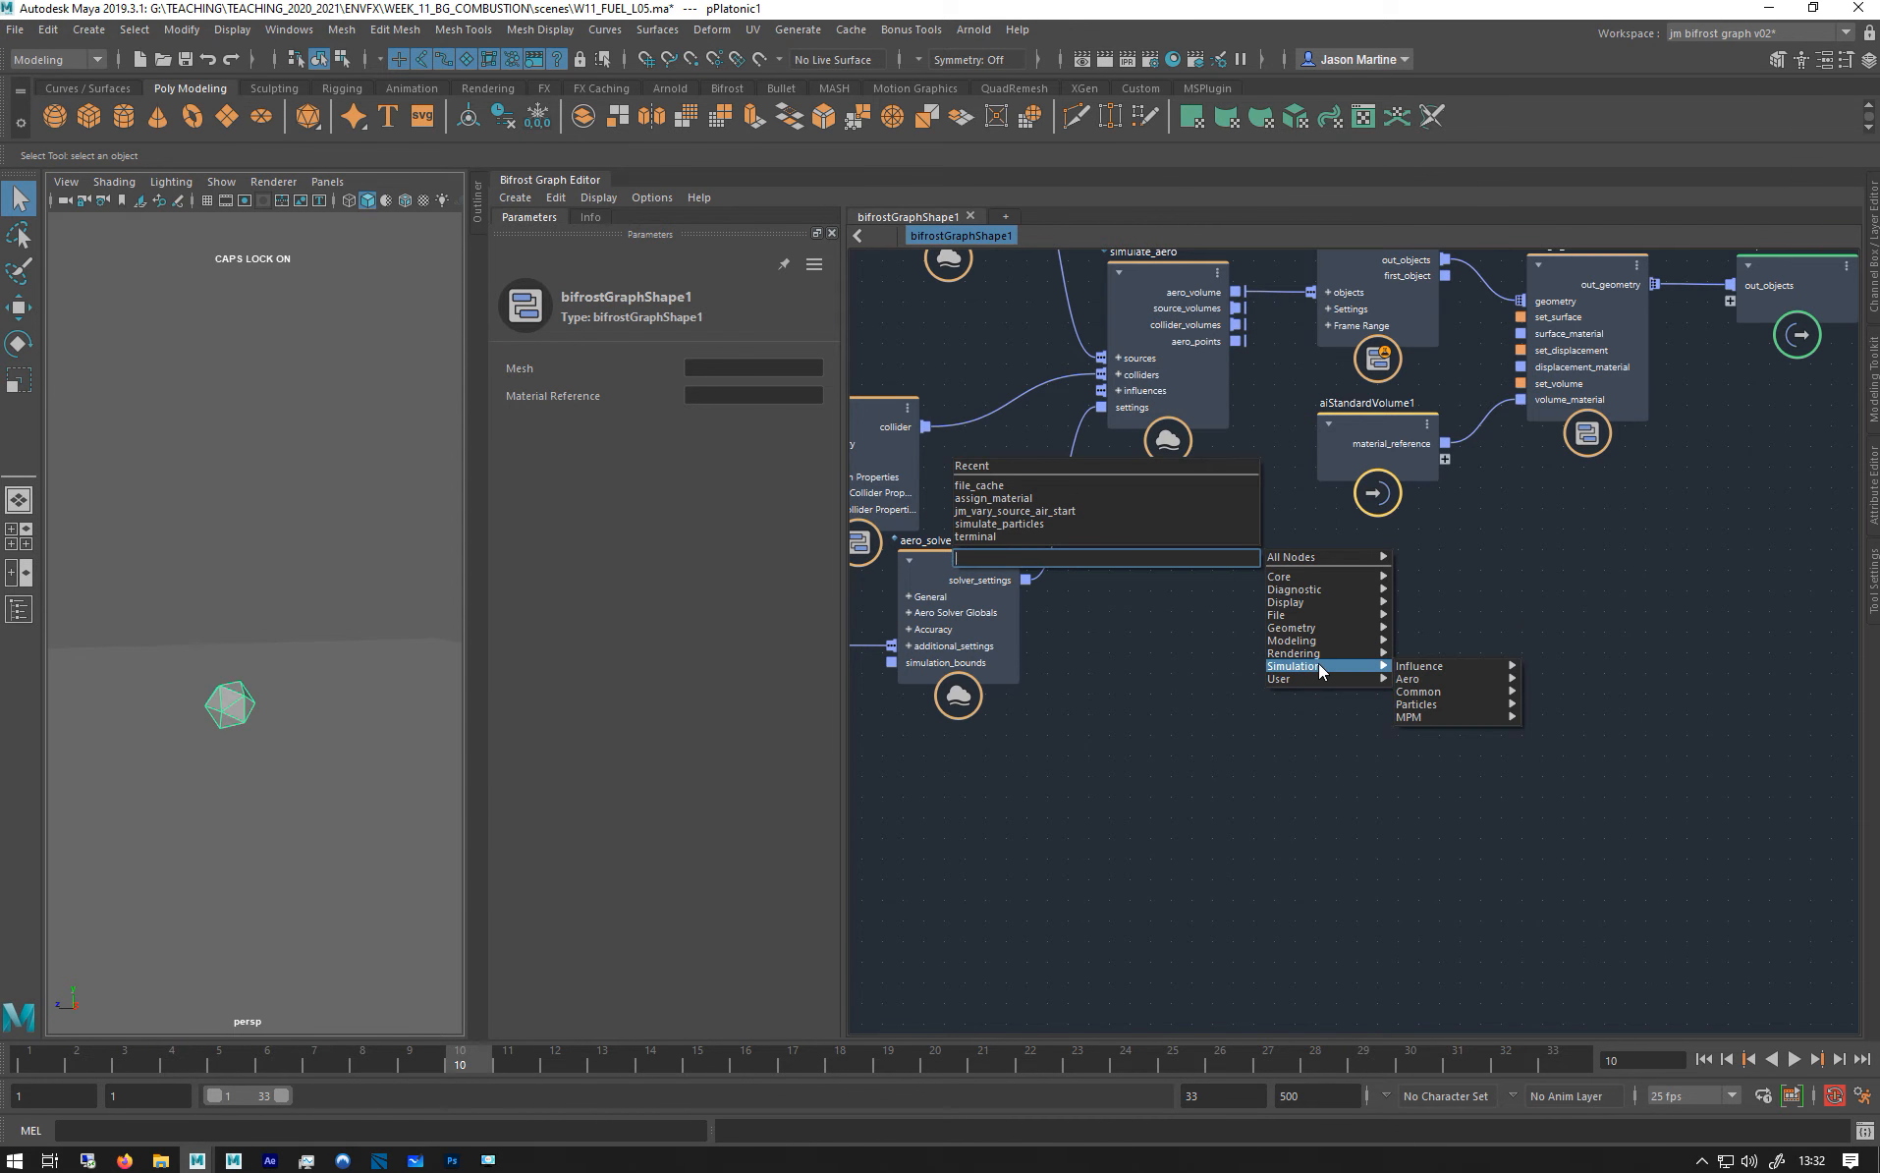
mouse_move(1415, 667)
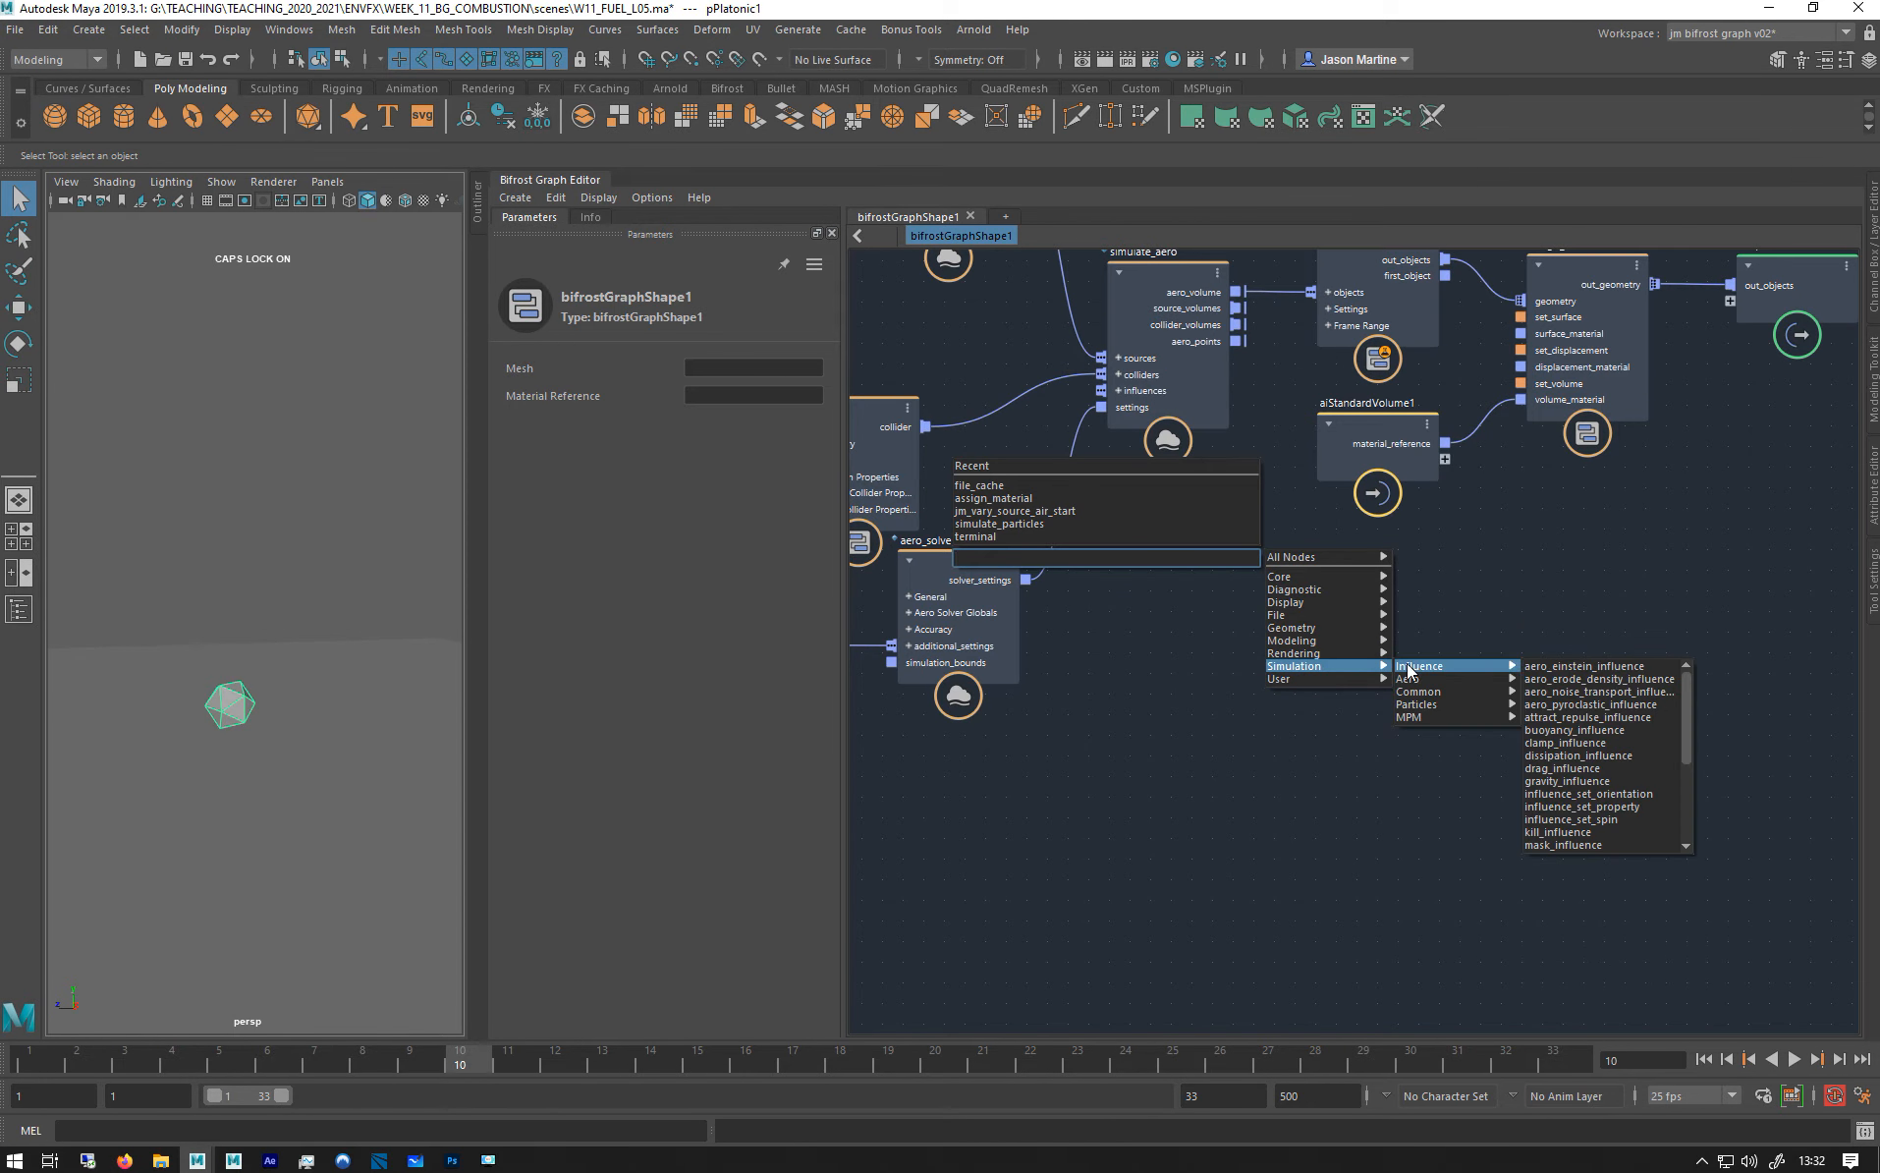
left_click(1624, 668)
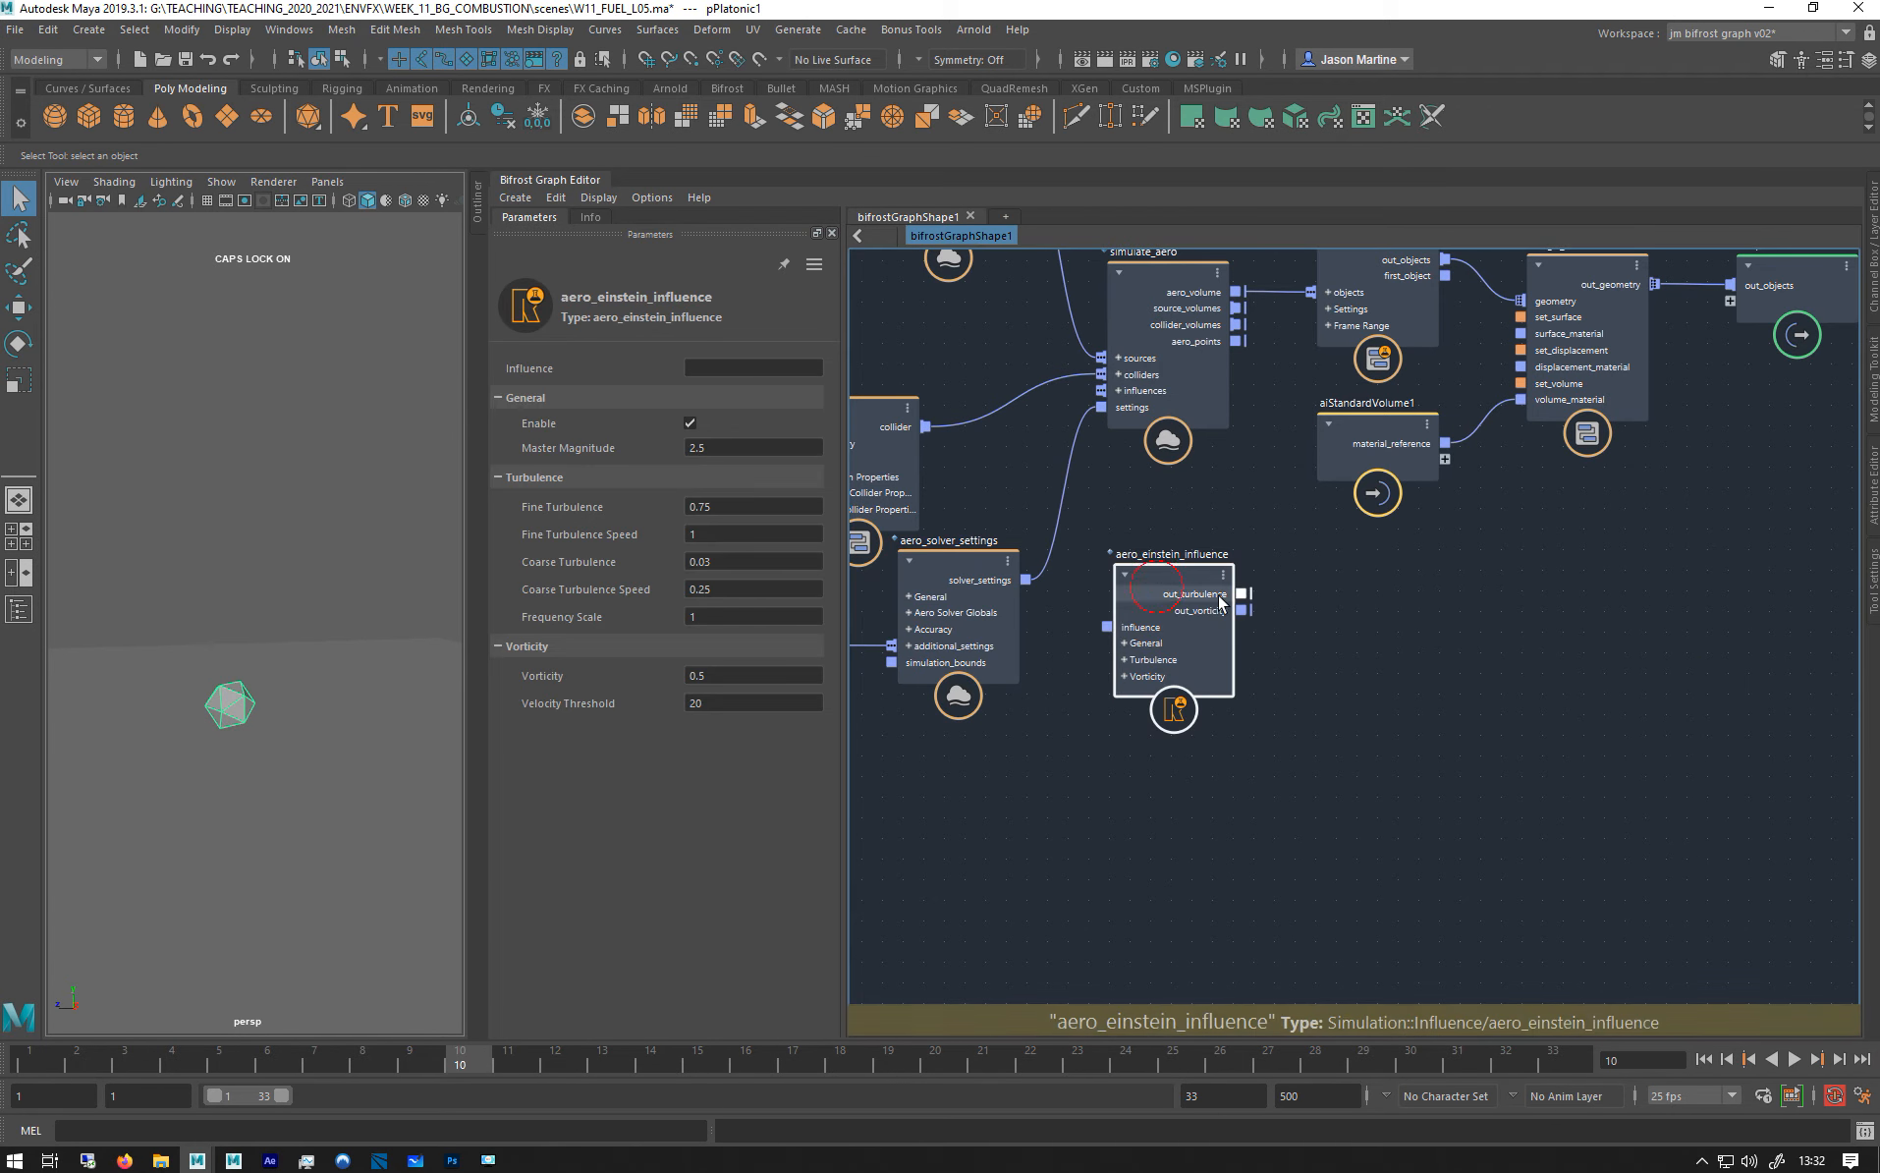
left_click_drag(1156, 587, 1325, 604)
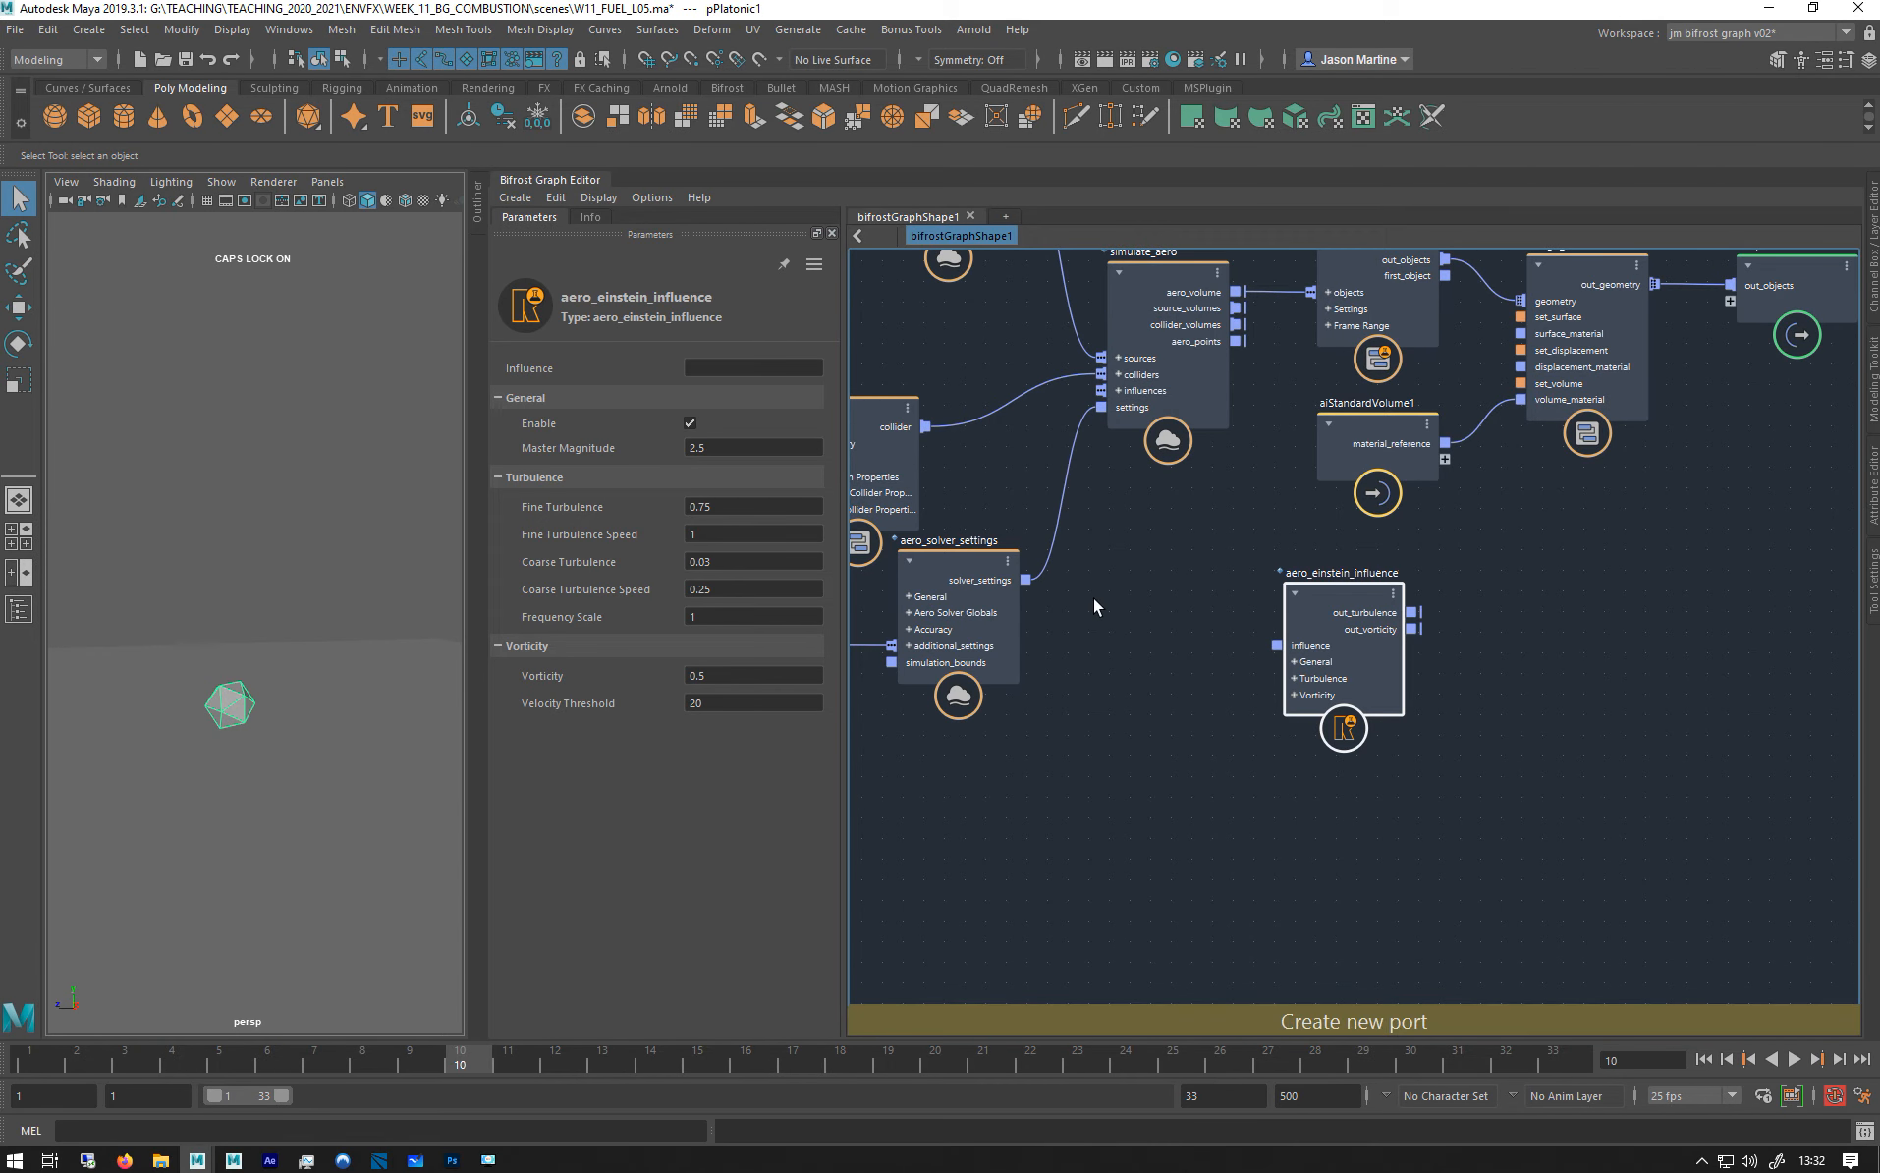
left_click_drag(1335, 627, 1240, 614)
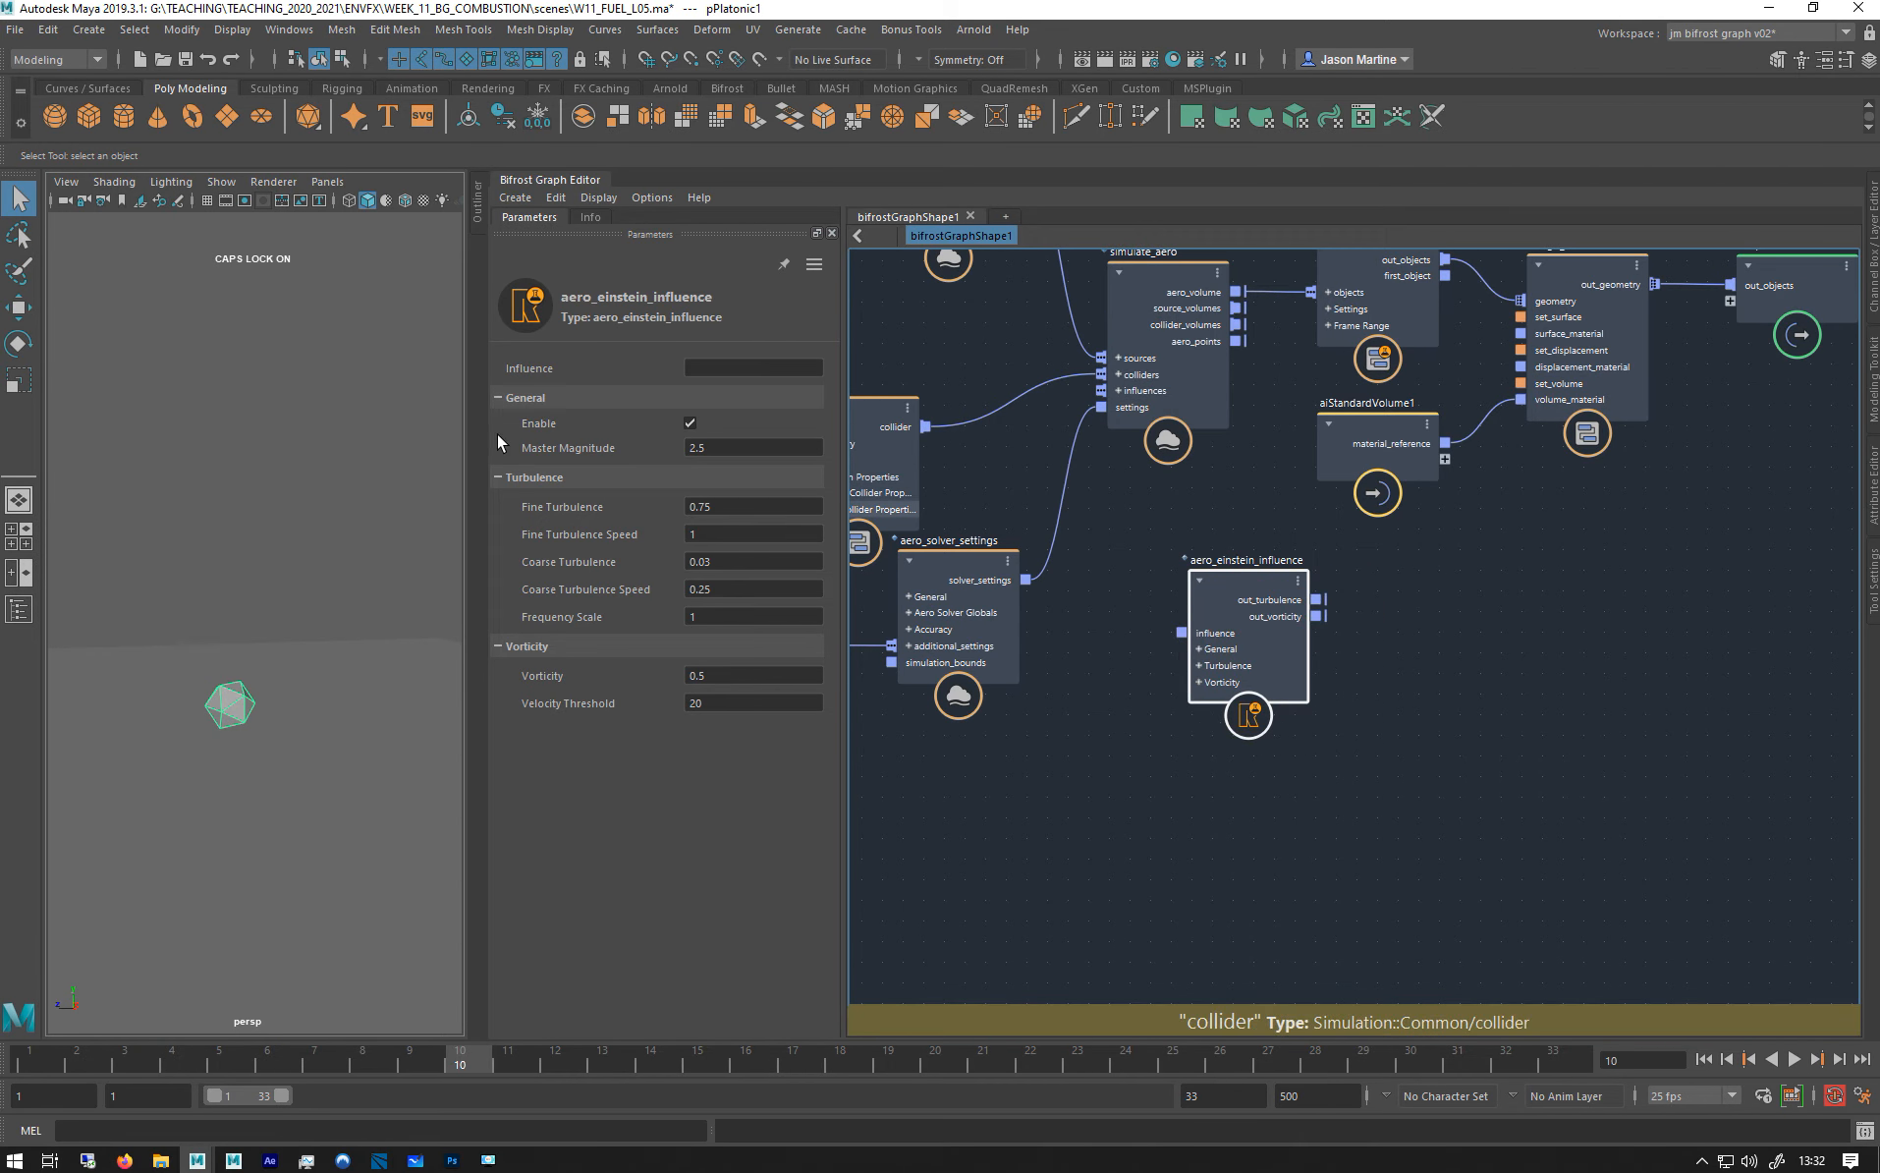
Show the aero_einstein_influence documentation and connect the node's out_turbulence and out_vorticity to the influences port of simulate_aero.
left_click(587, 217)
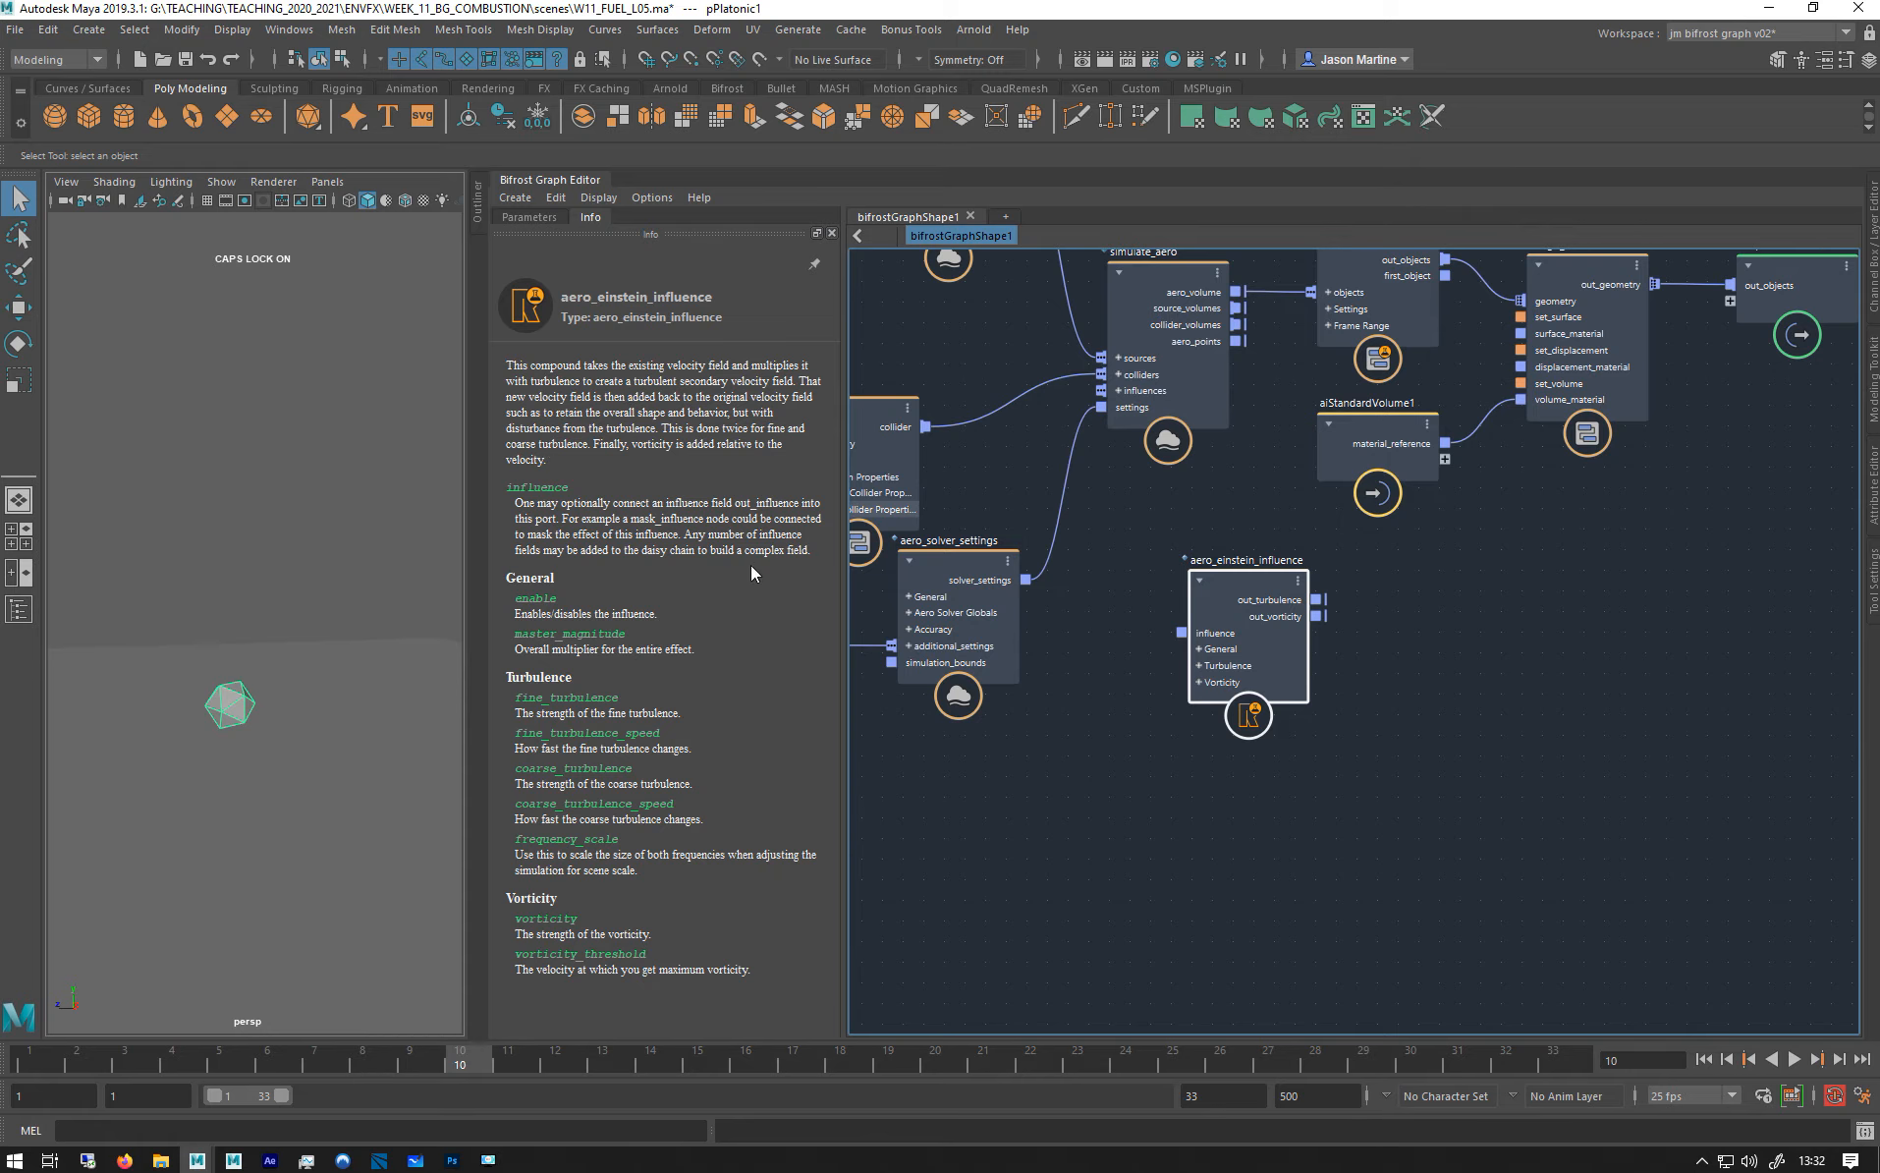
middle_click_drag(1139, 631, 1582, 728)
left_click_drag(1663, 737, 1538, 496)
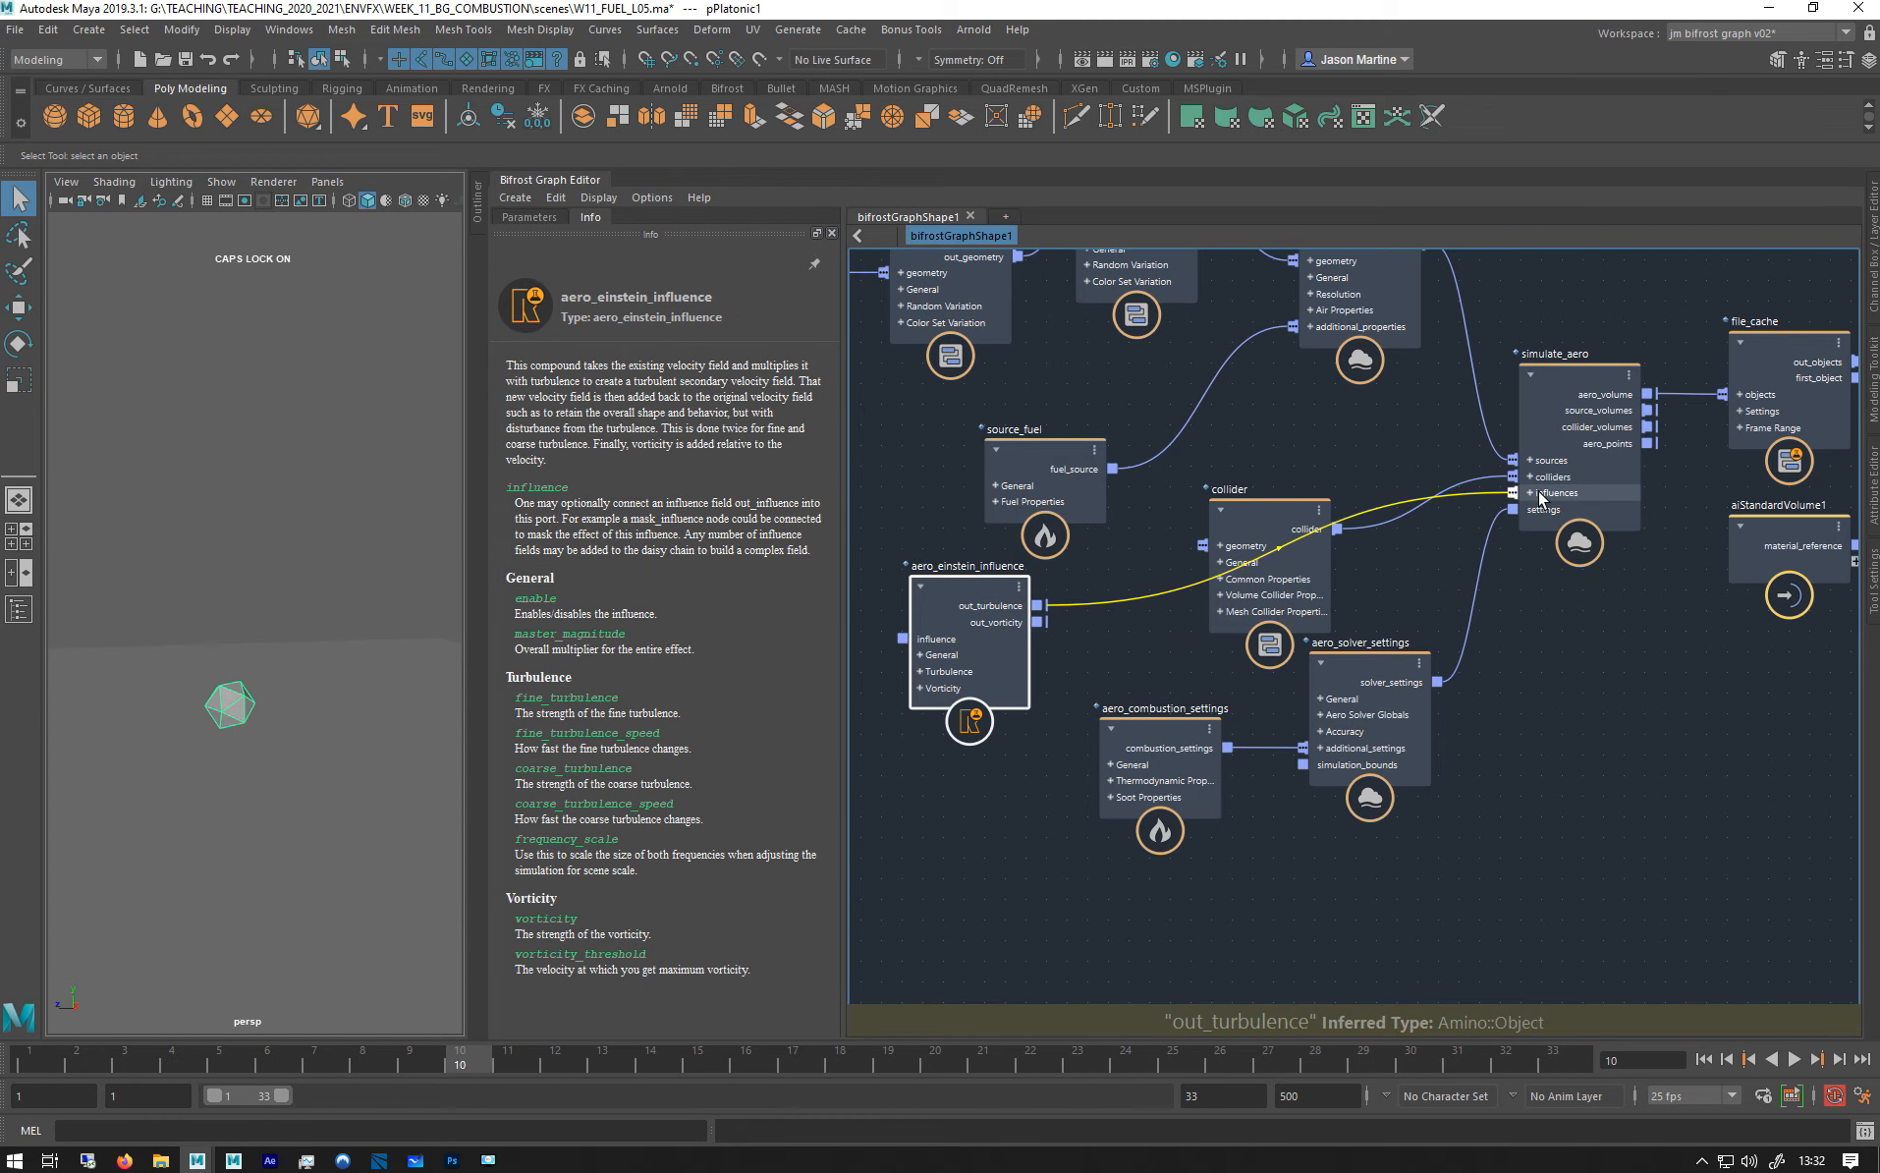
left_click_drag(1038, 622, 1525, 494)
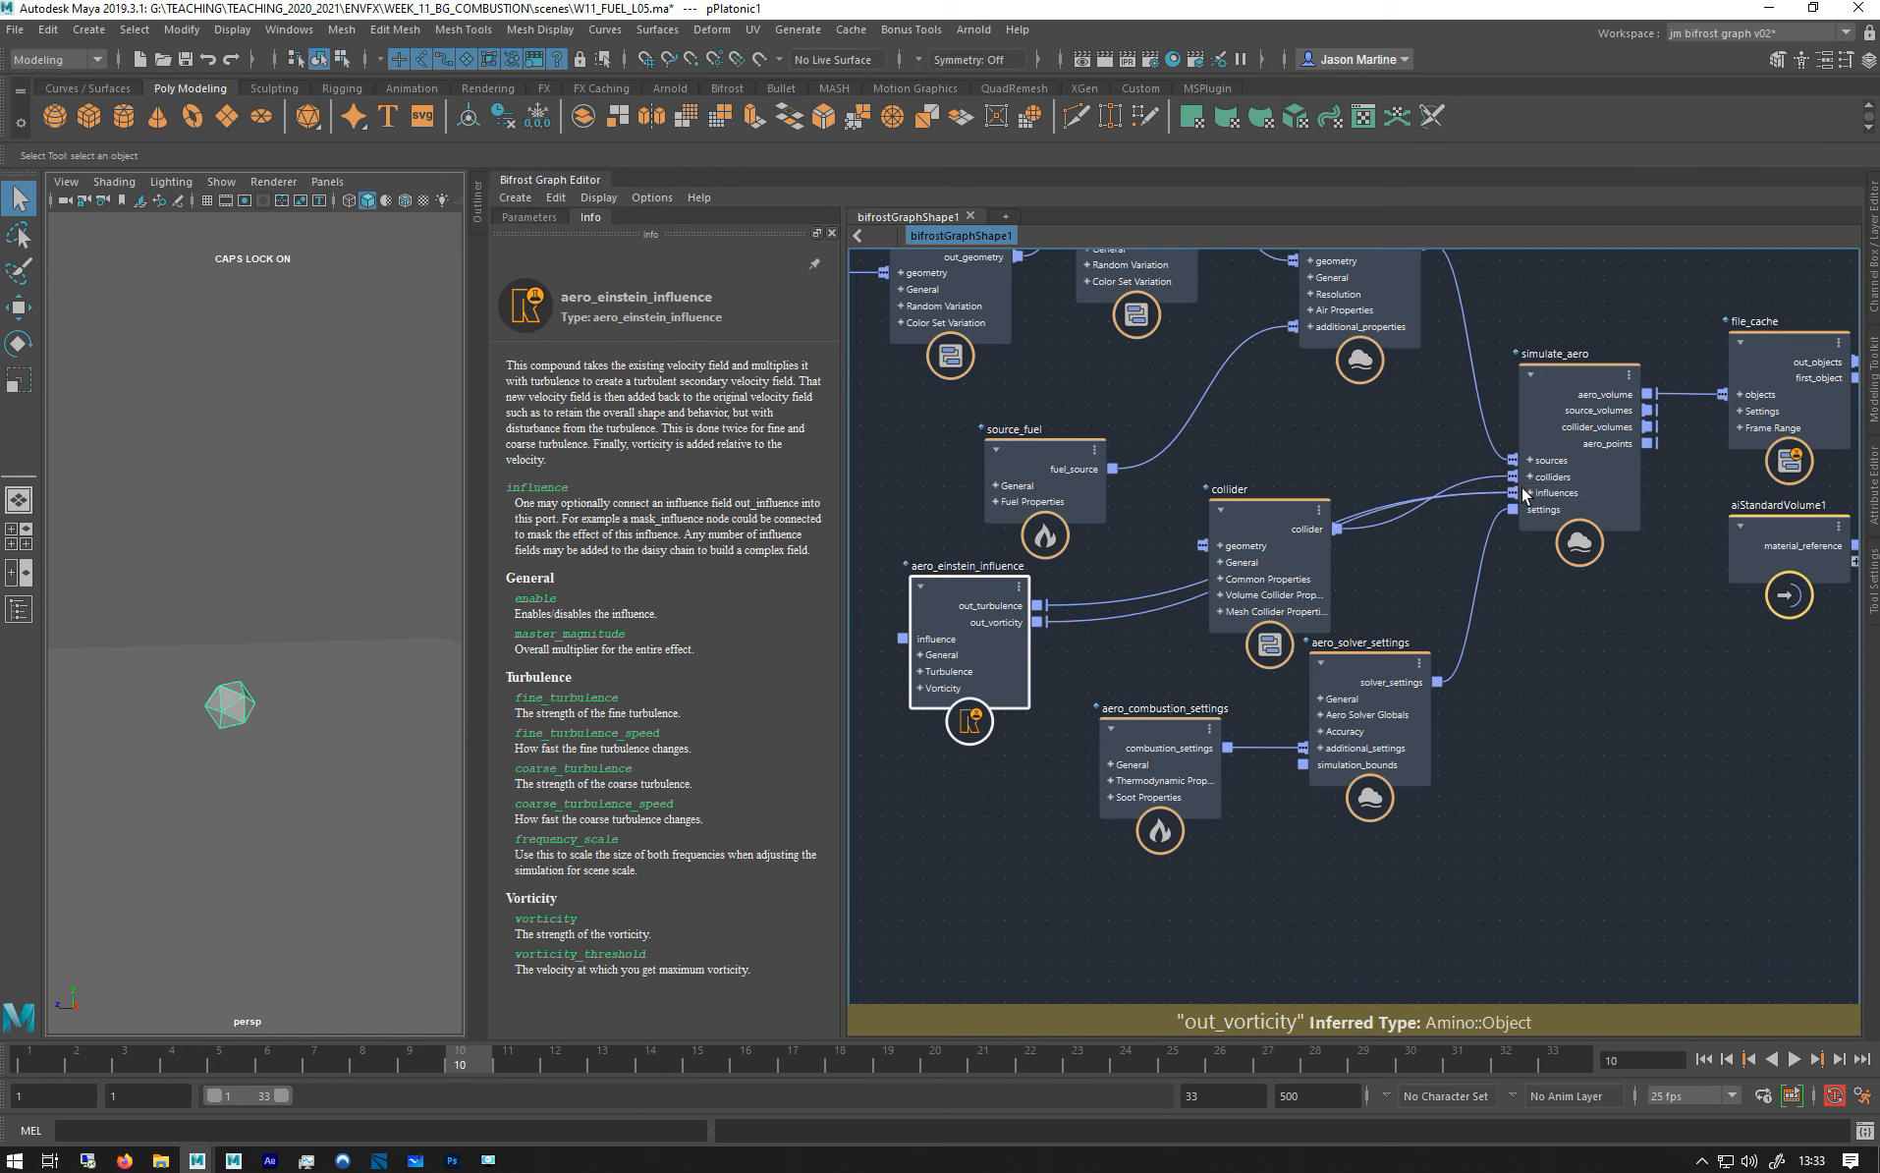
Return the timeline to frame 1 and enlarge the viewport around the small emitter sphere.
left_click(1707, 1058)
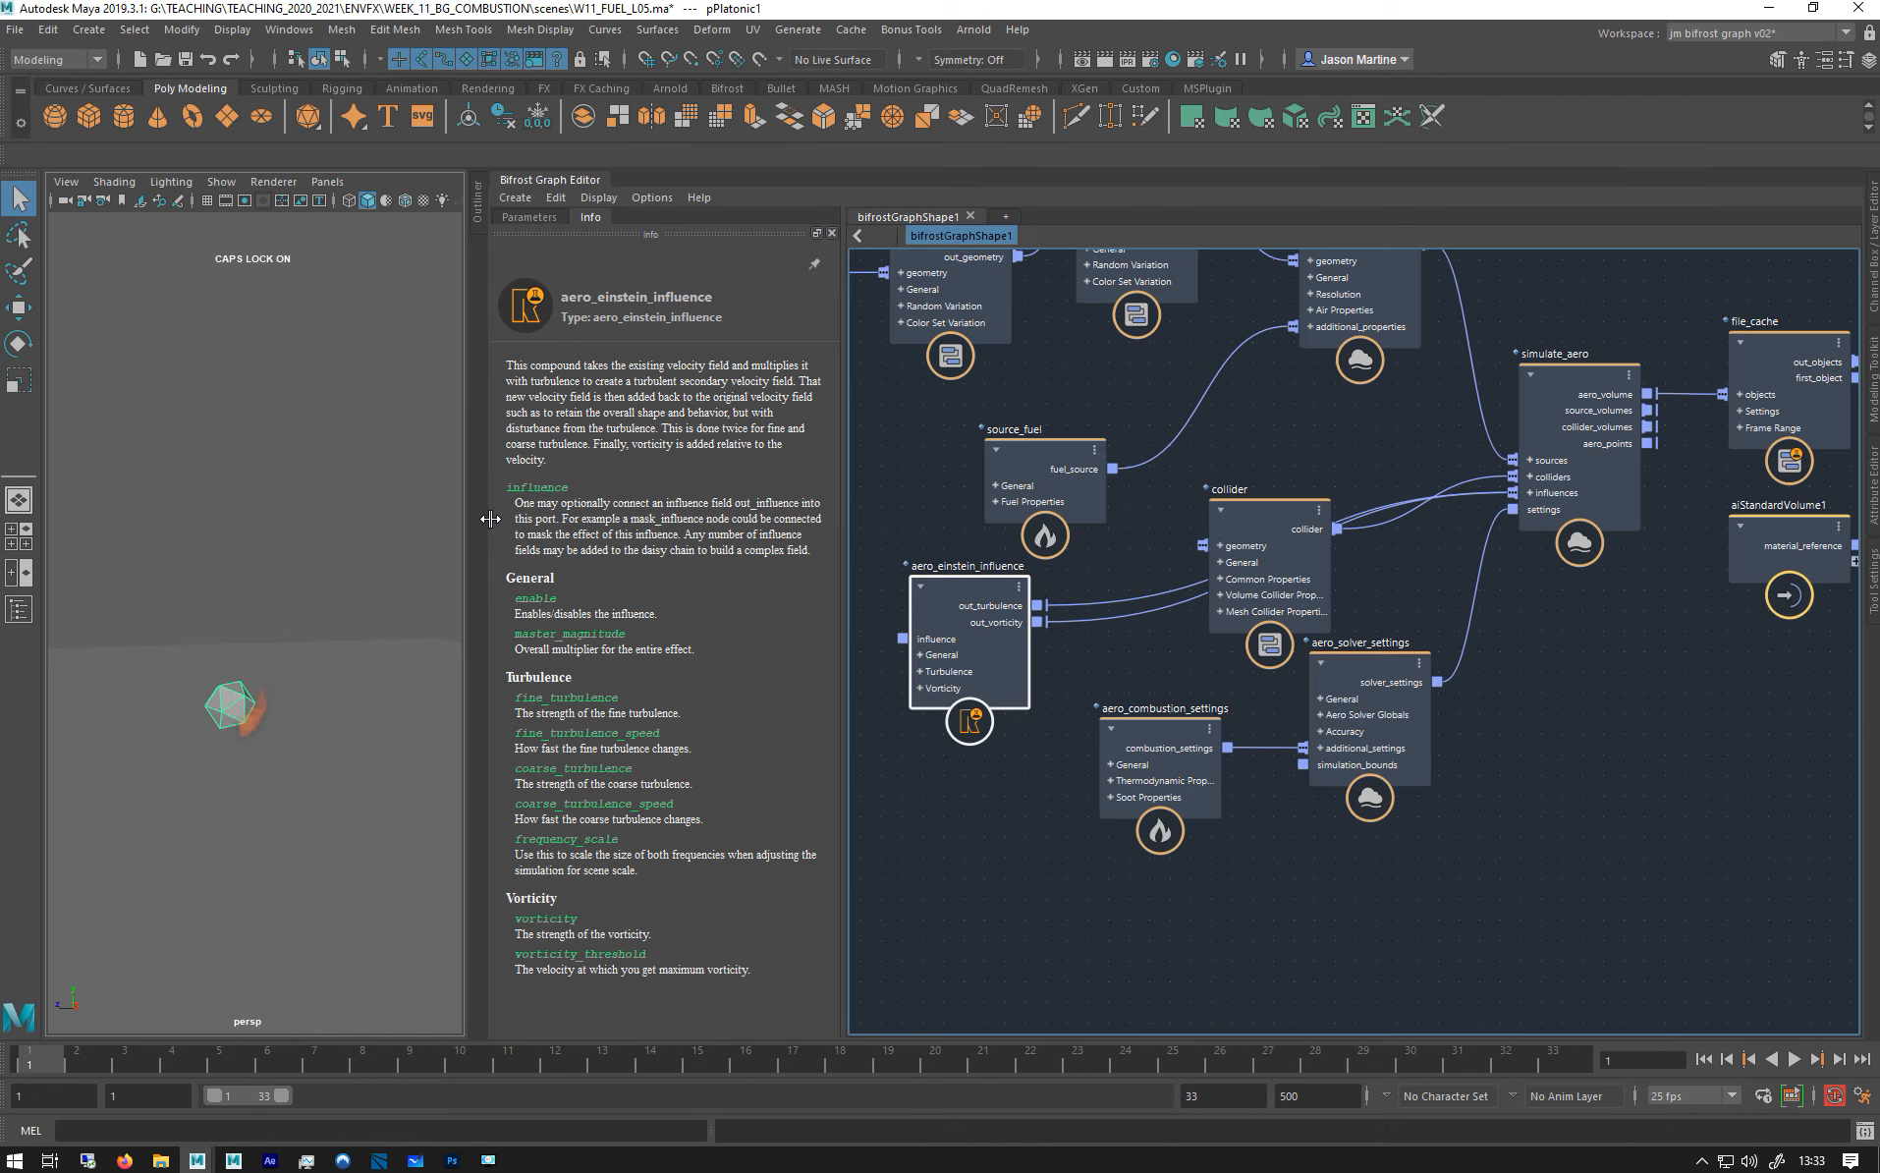
left_click_drag(712, 530, 775, 530)
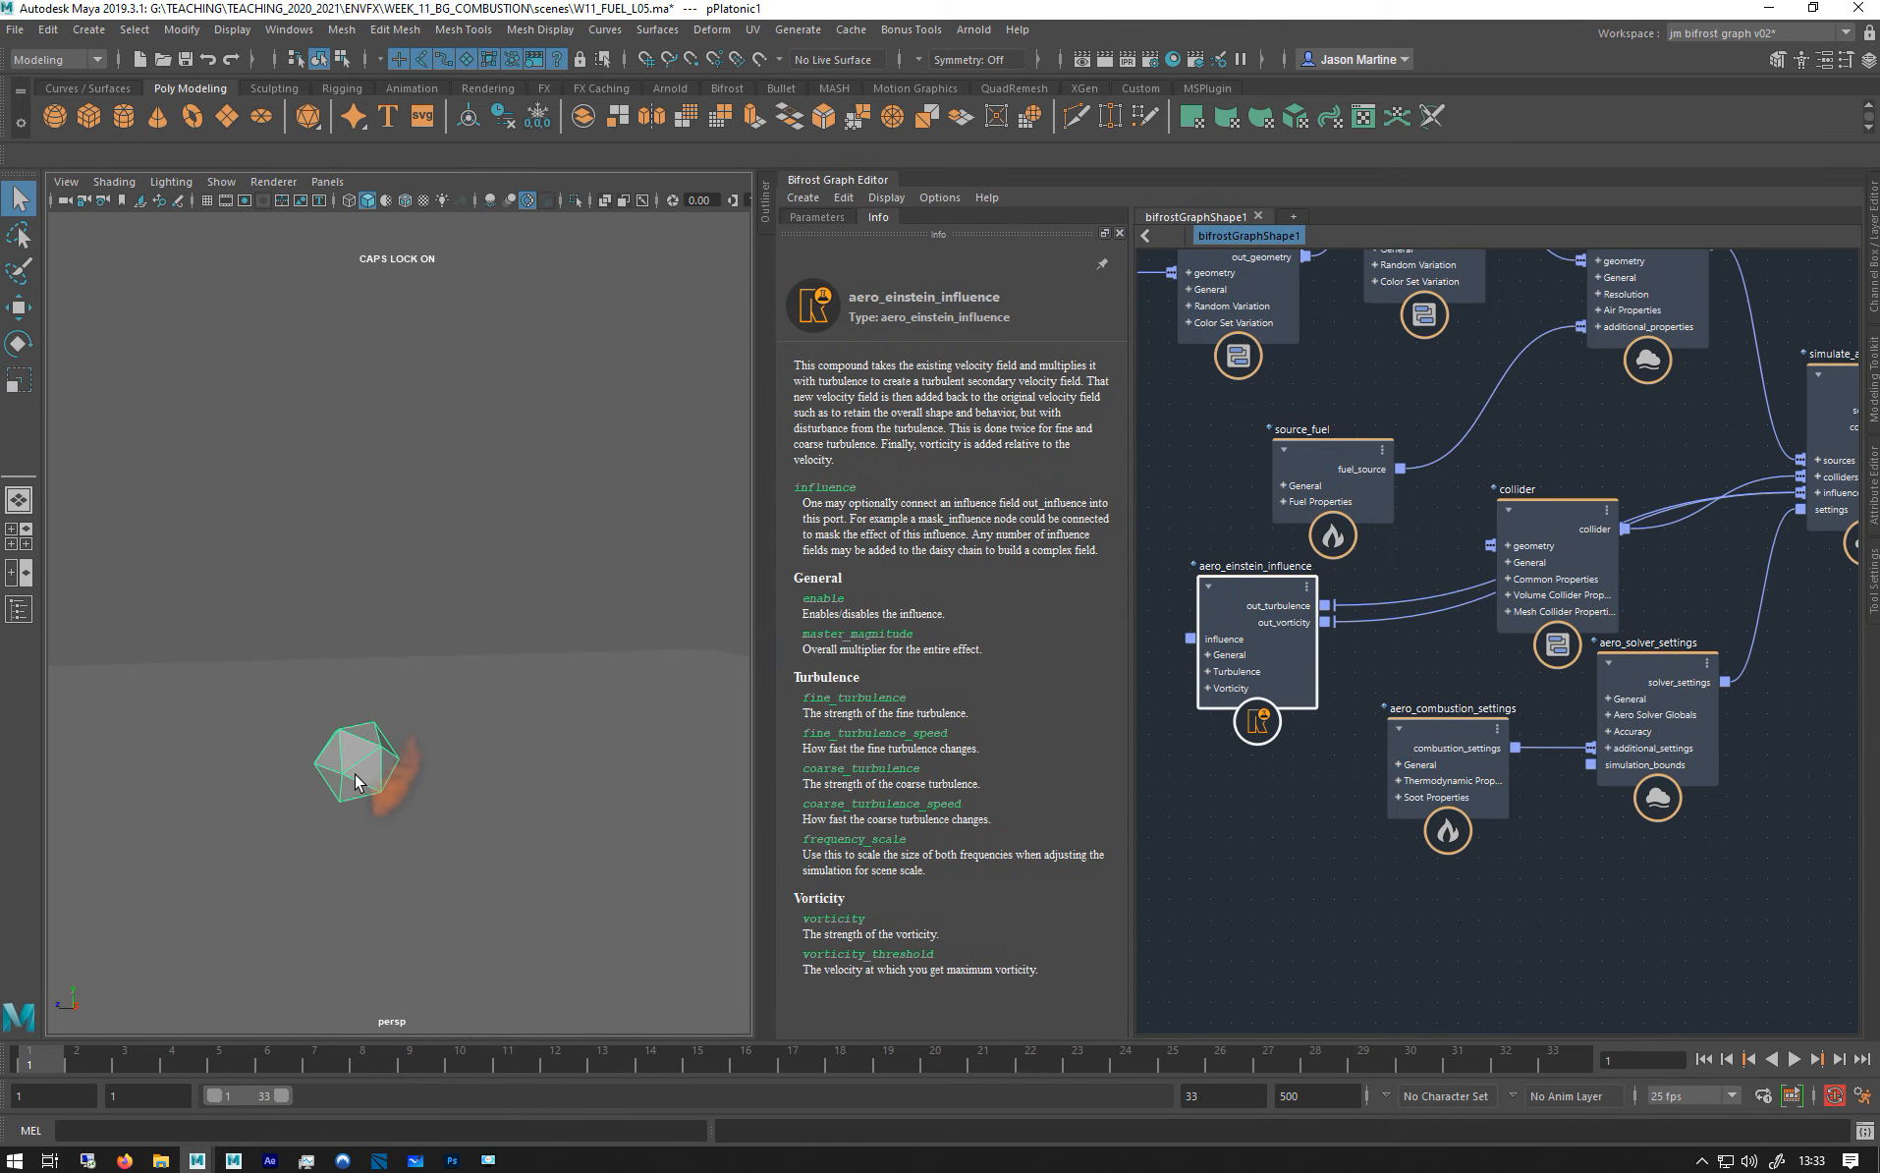
middle_click_drag(321, 662, 264, 804, "alt")
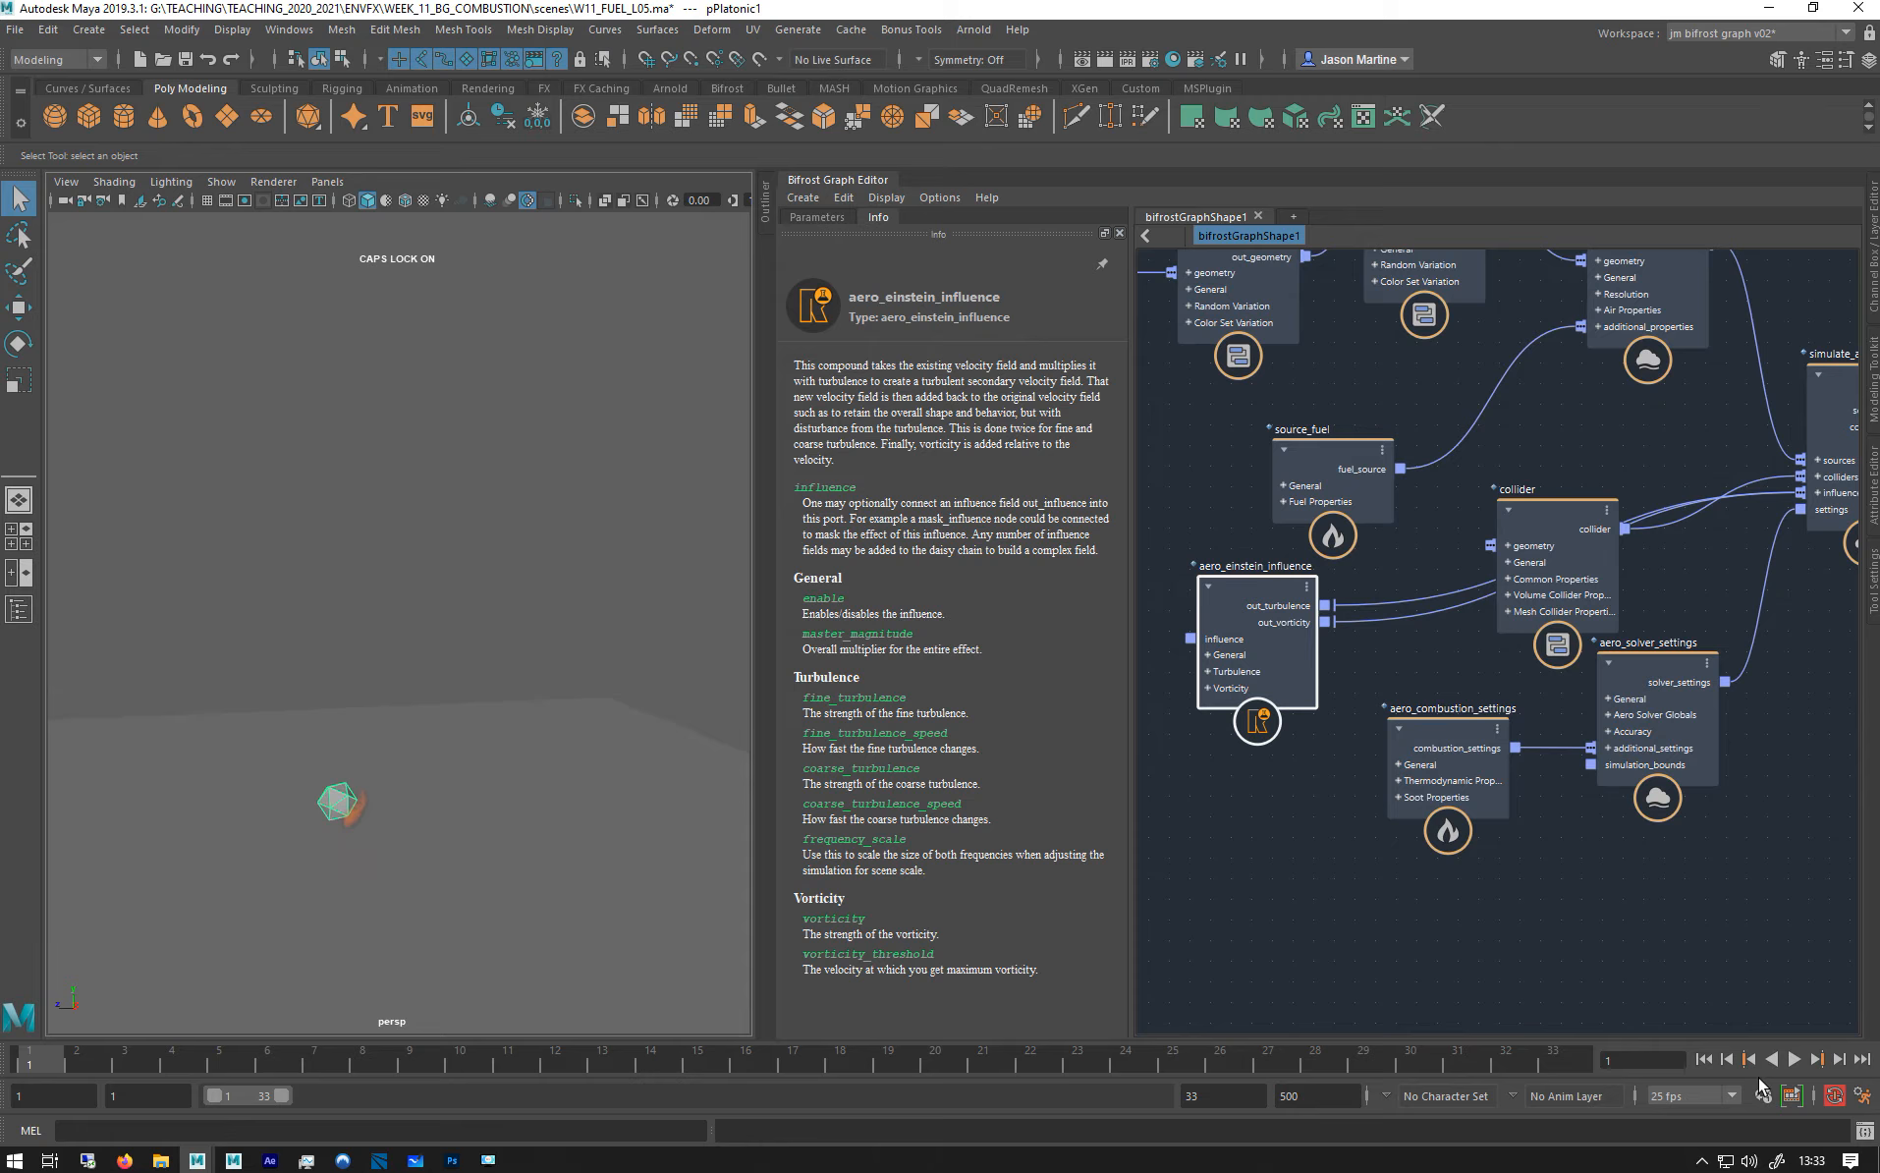
Set the file_cache node's Mode to Read Mode and examine the previously cached explosion at frame 15.
middle_click_drag(1646, 438, 1219, 578, "alt")
left_click(1636, 506)
left_click(818, 217)
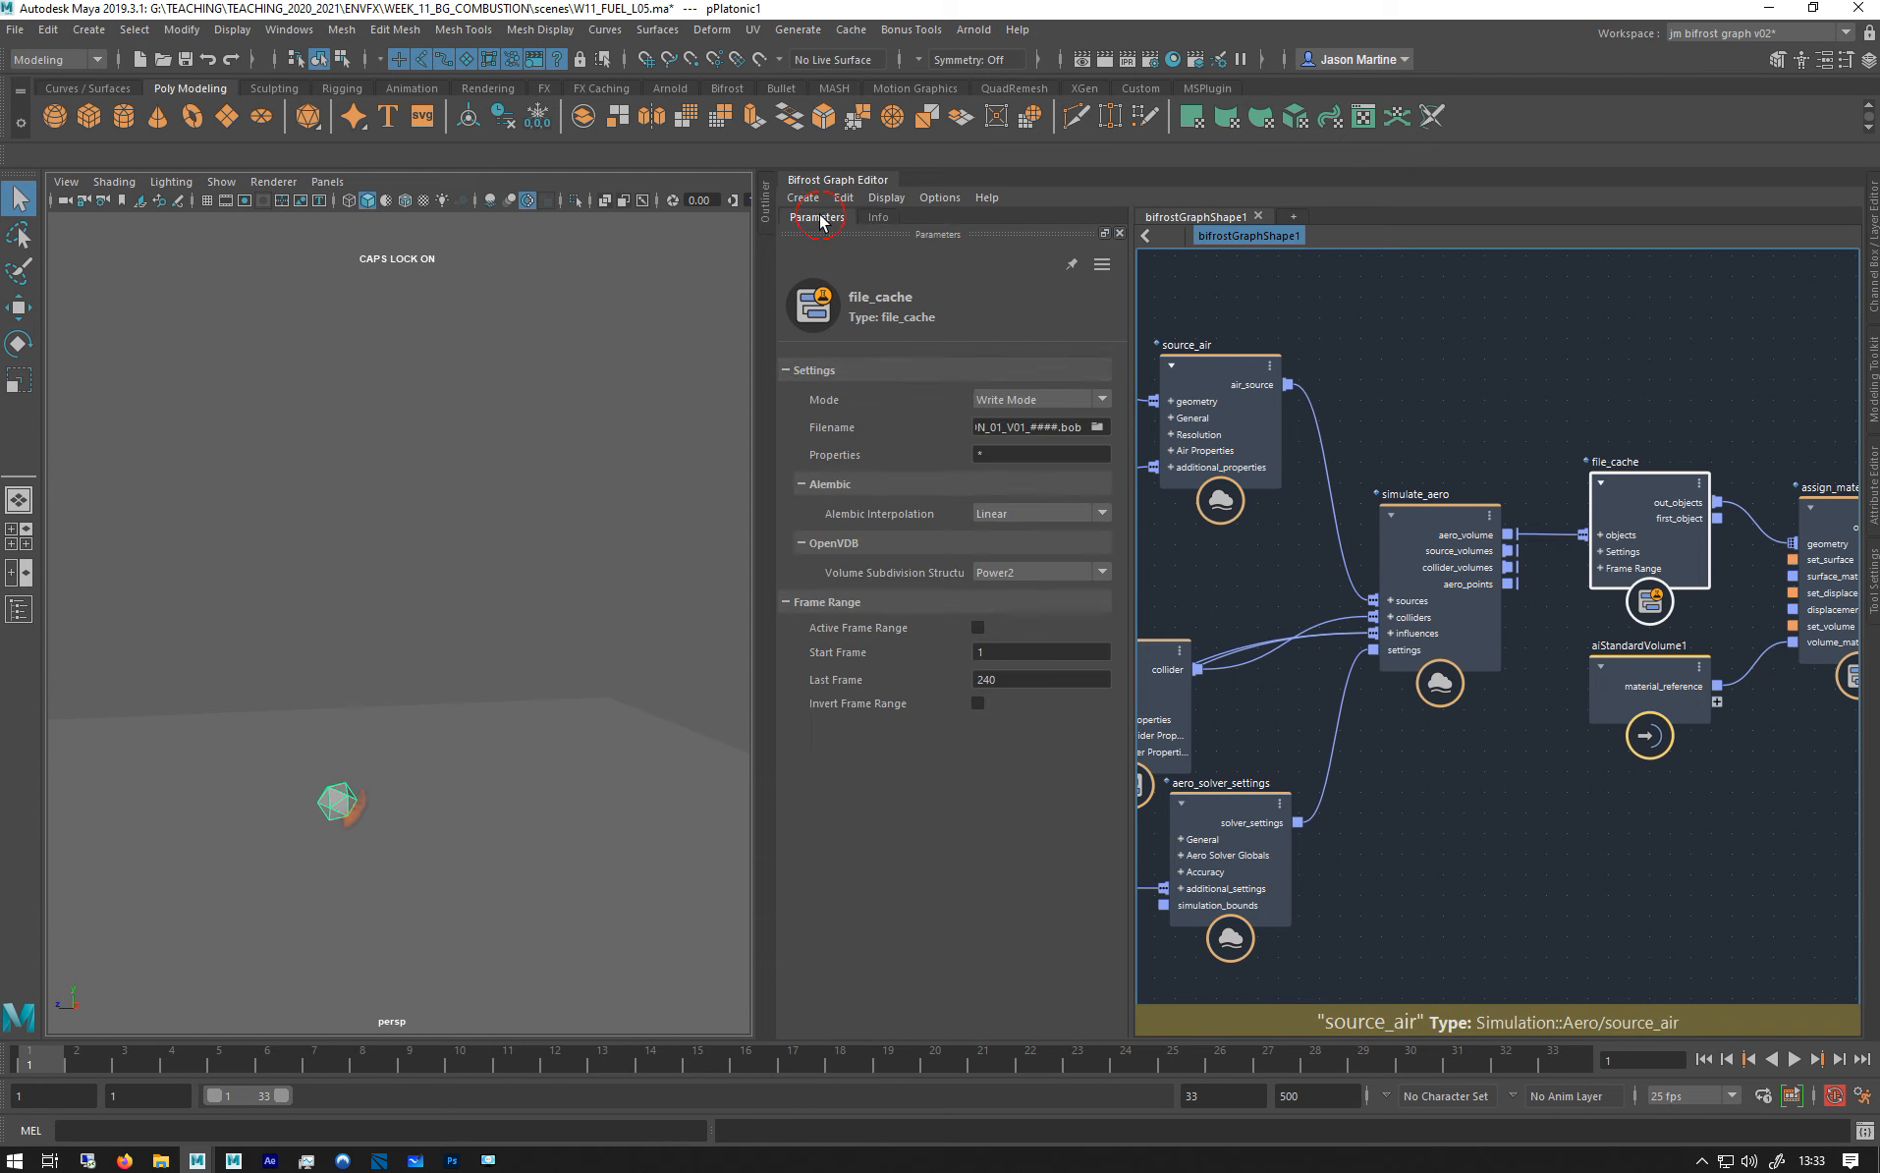
left_click(1016, 401)
left_click(1012, 424)
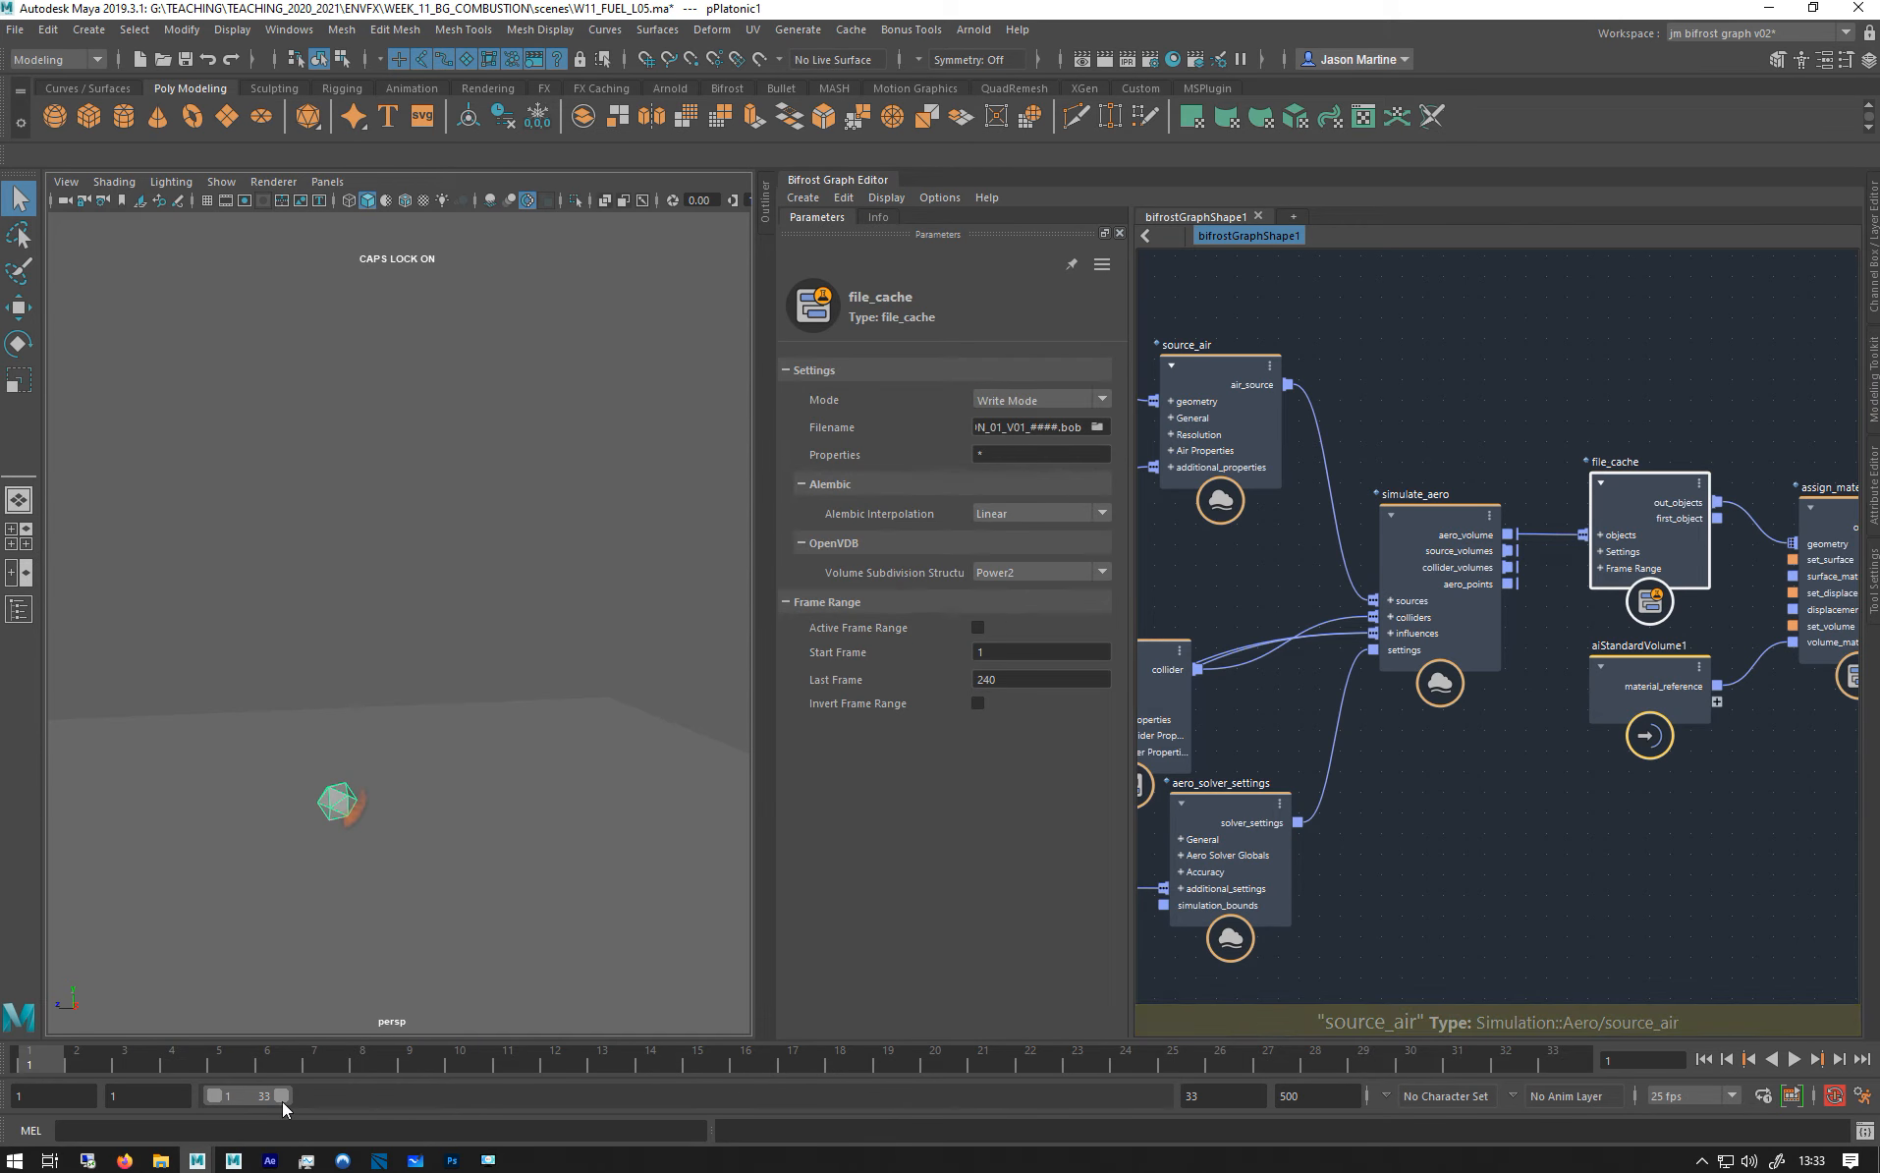
left_click(605, 1055)
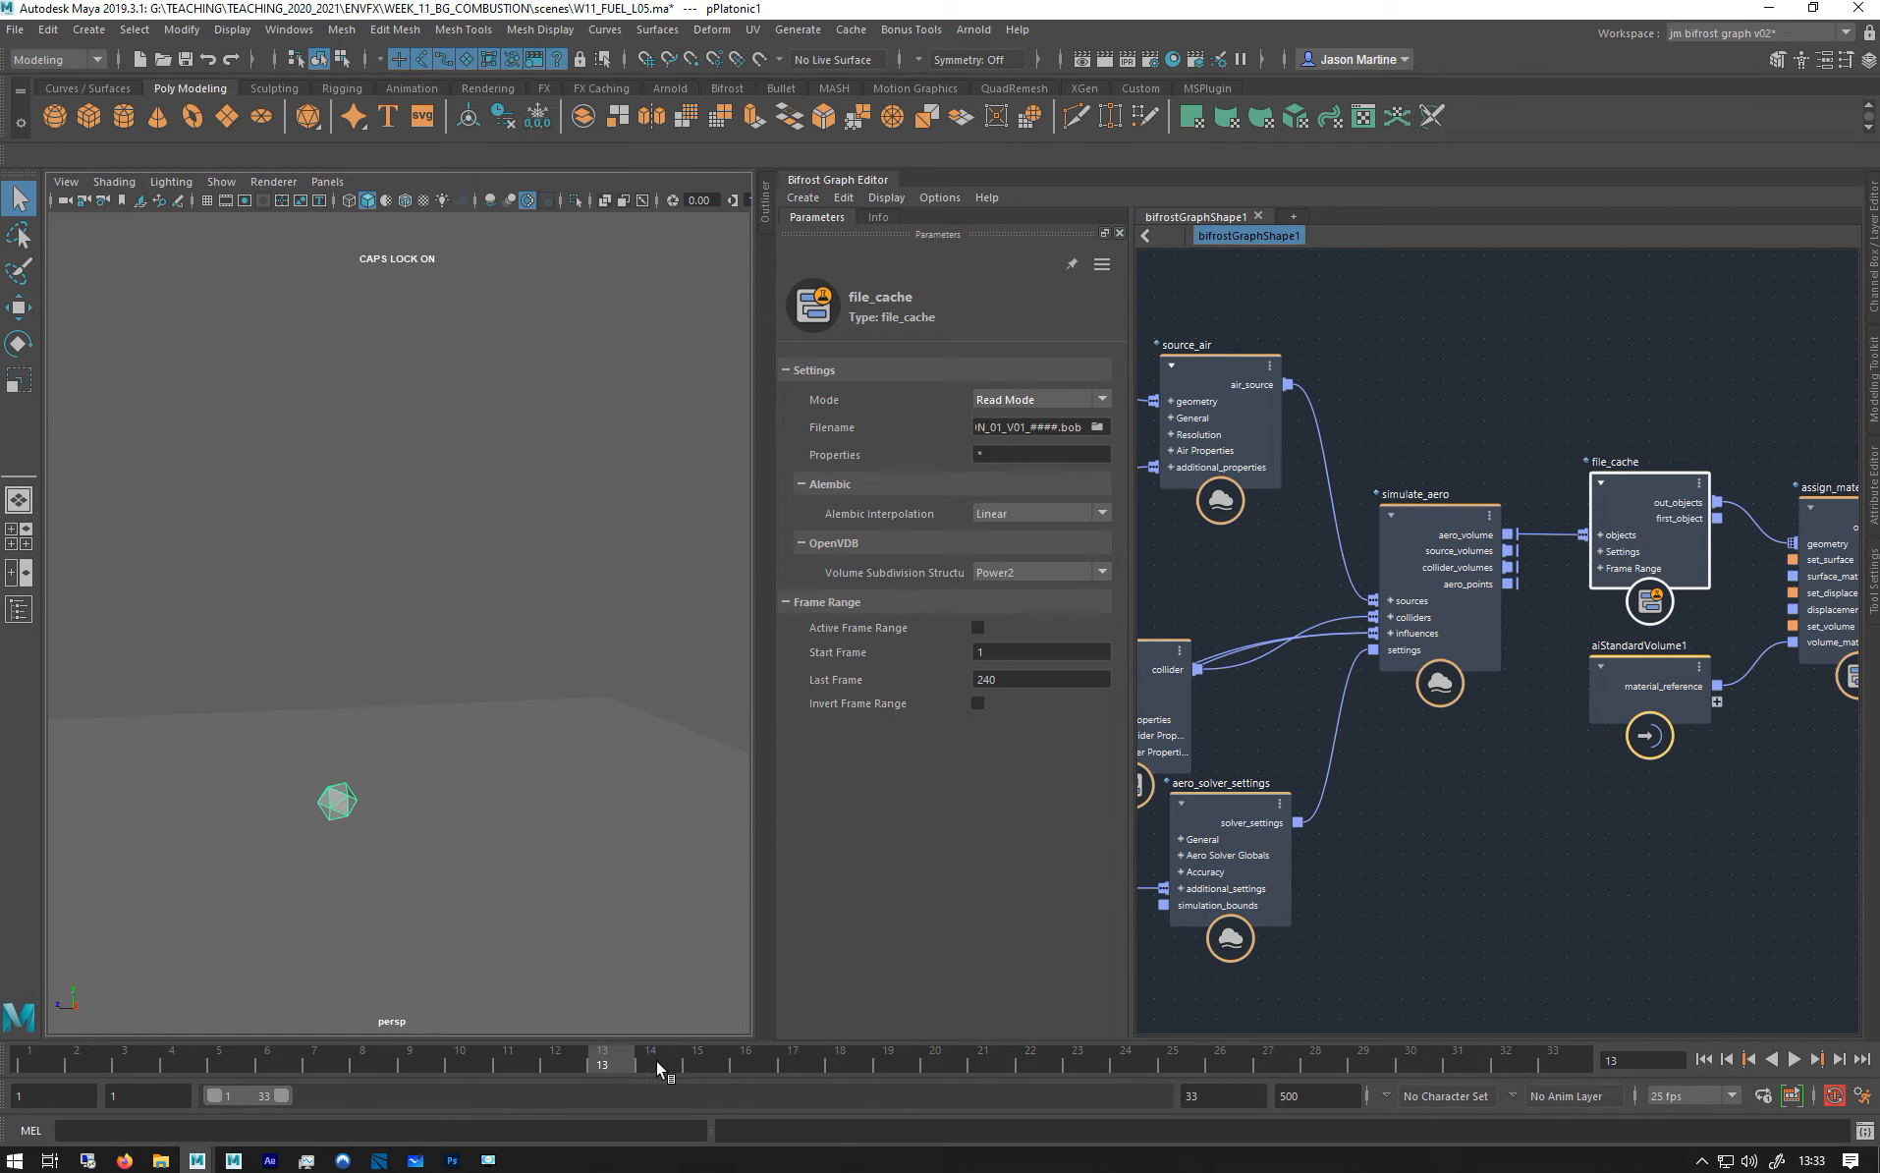
left_click(712, 1056)
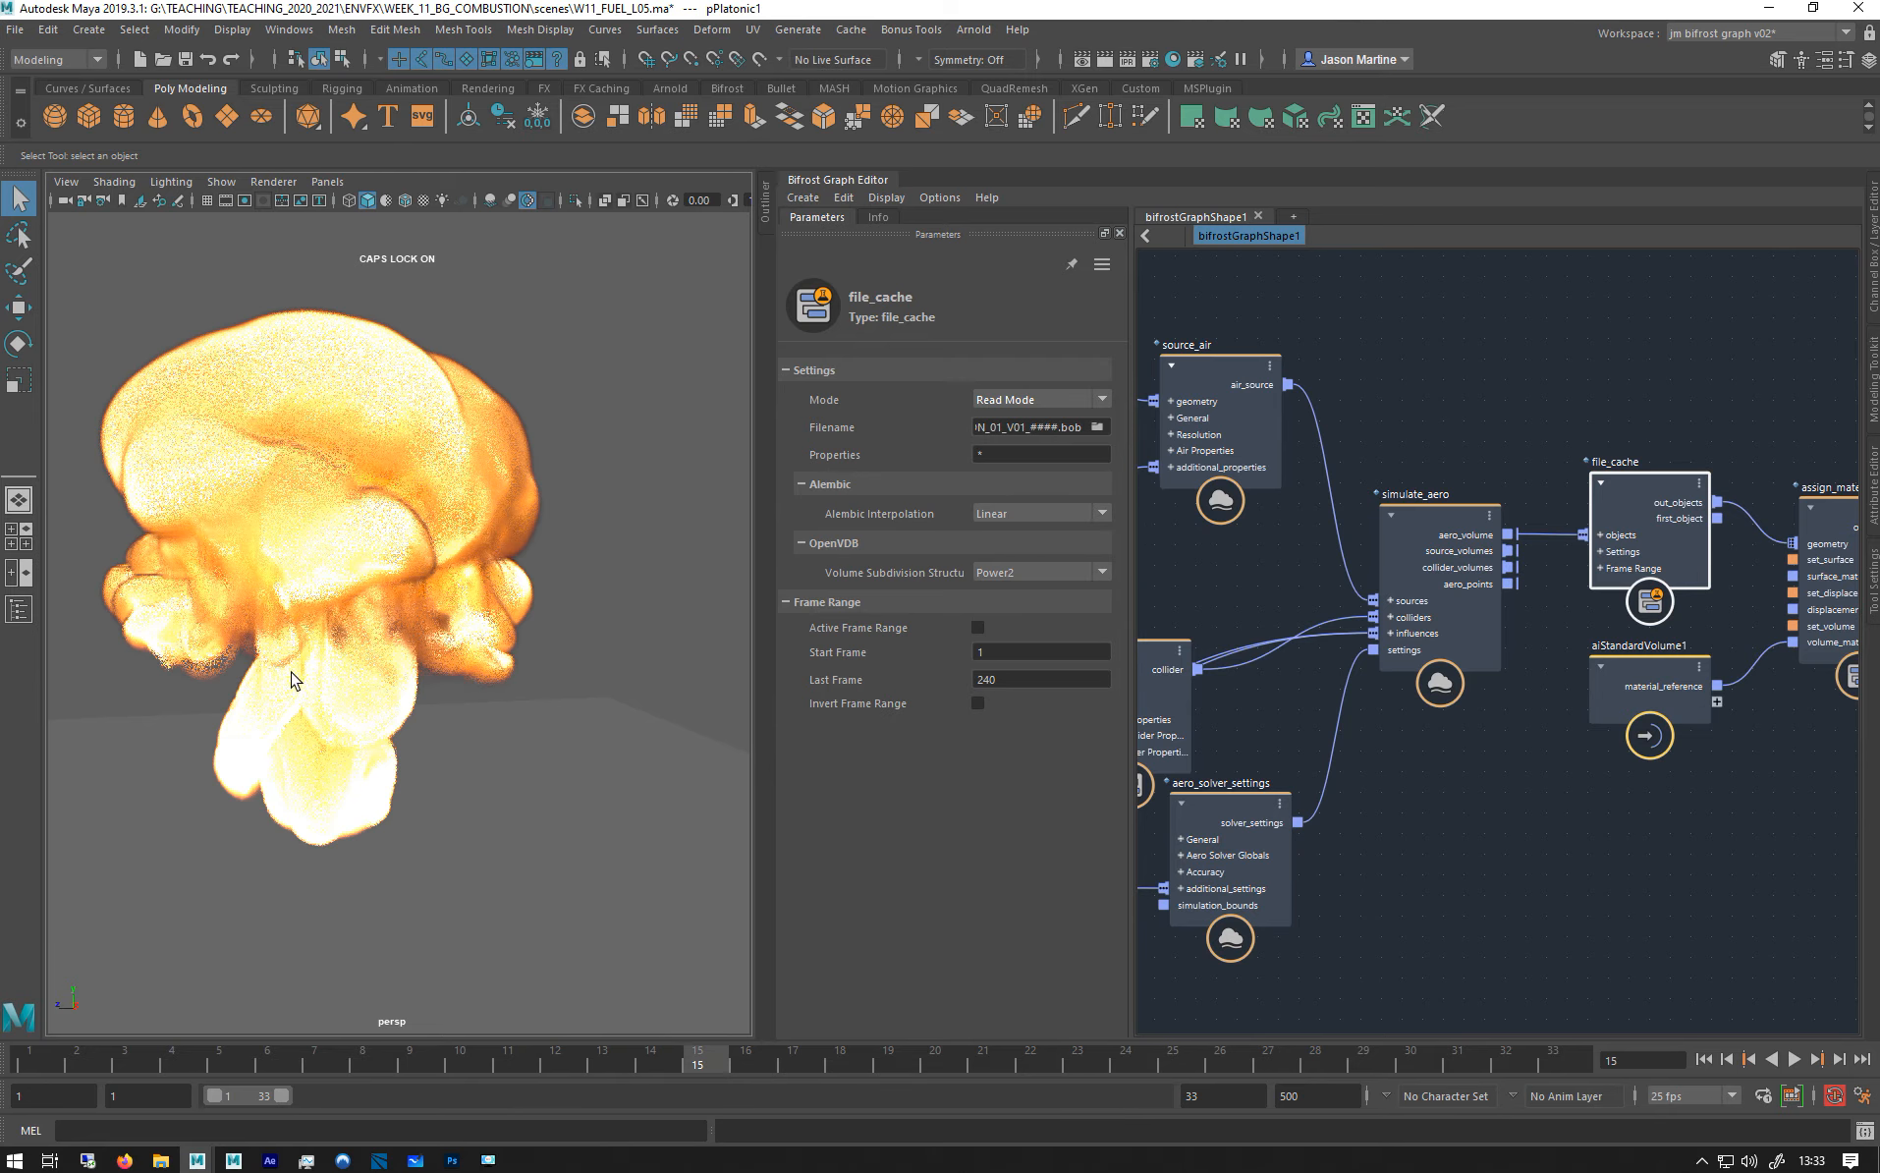
left_click_drag(254, 614, 134, 630, "alt")
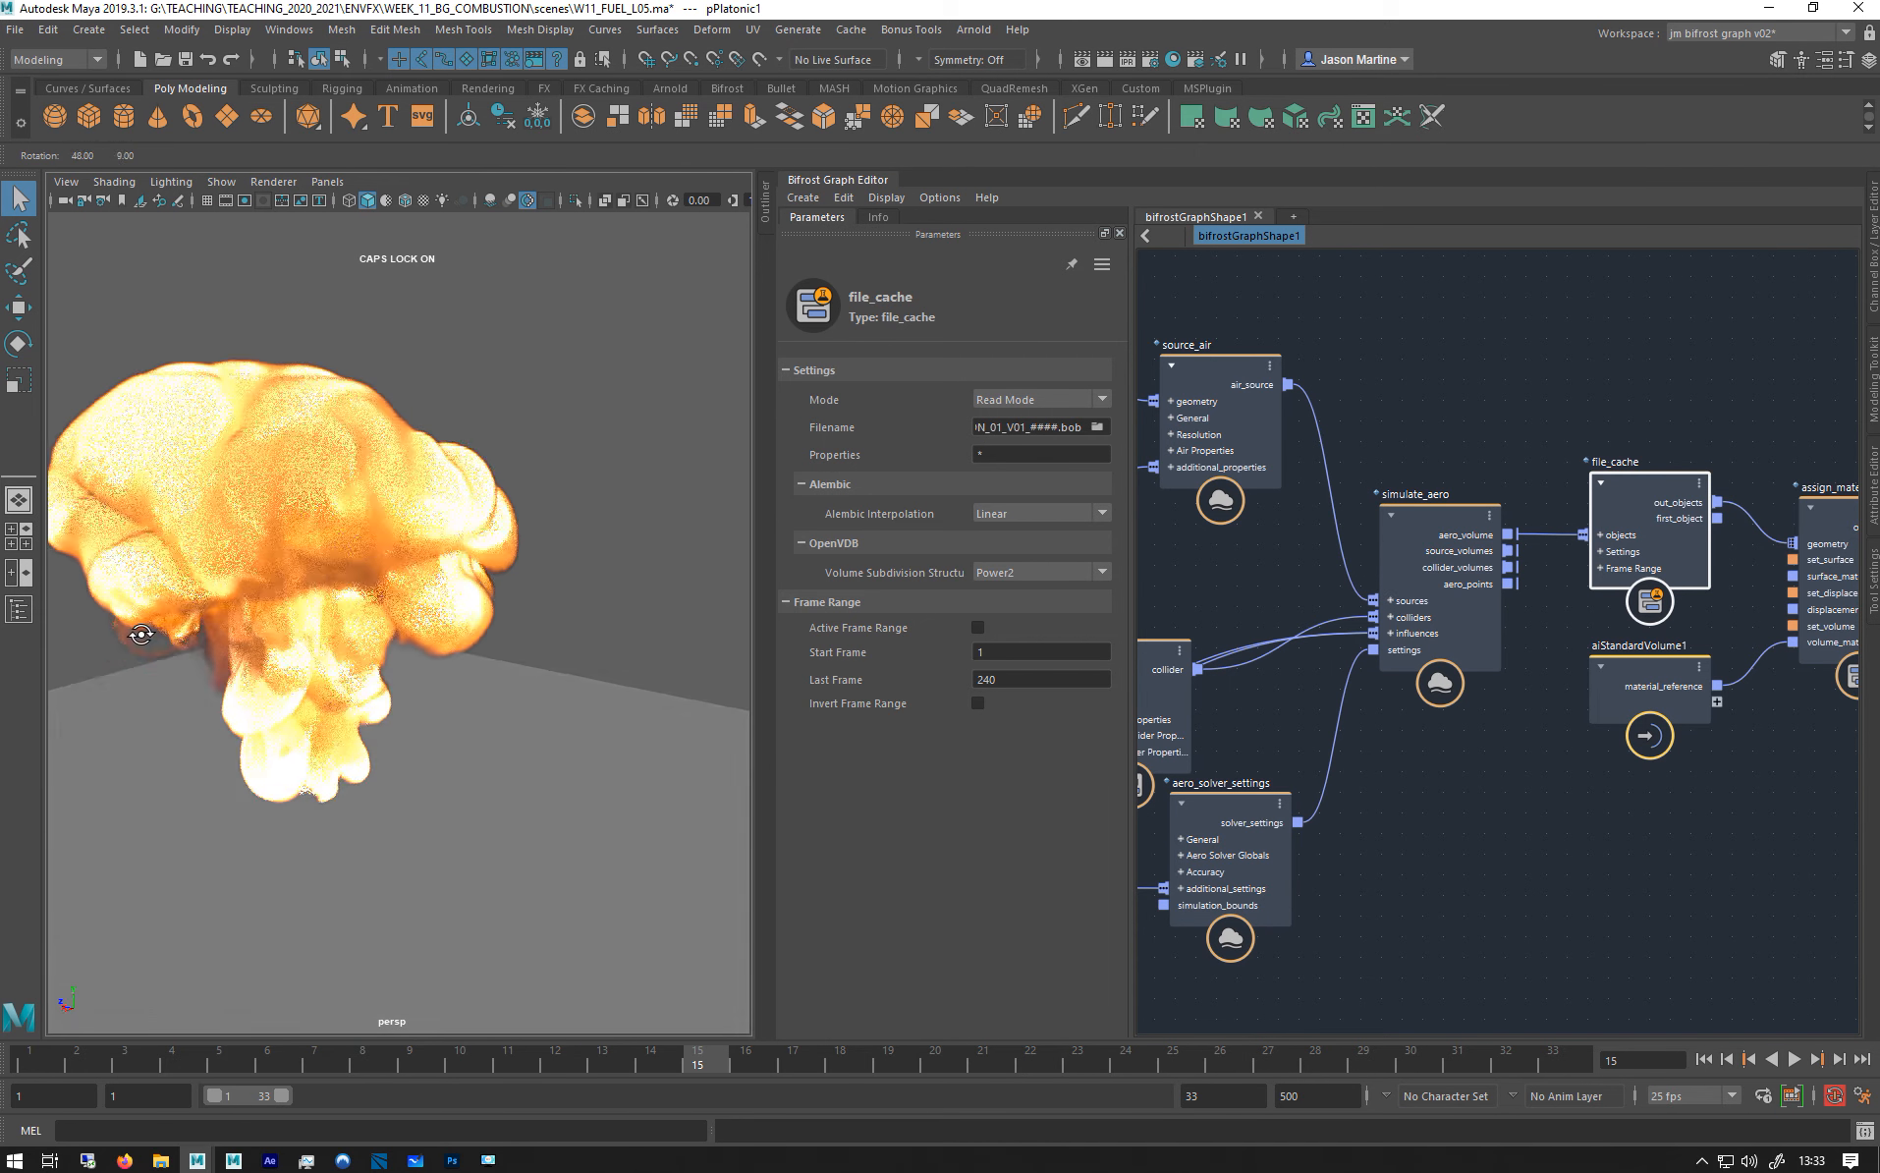
middle_click_drag(160, 595, 263, 632, "alt")
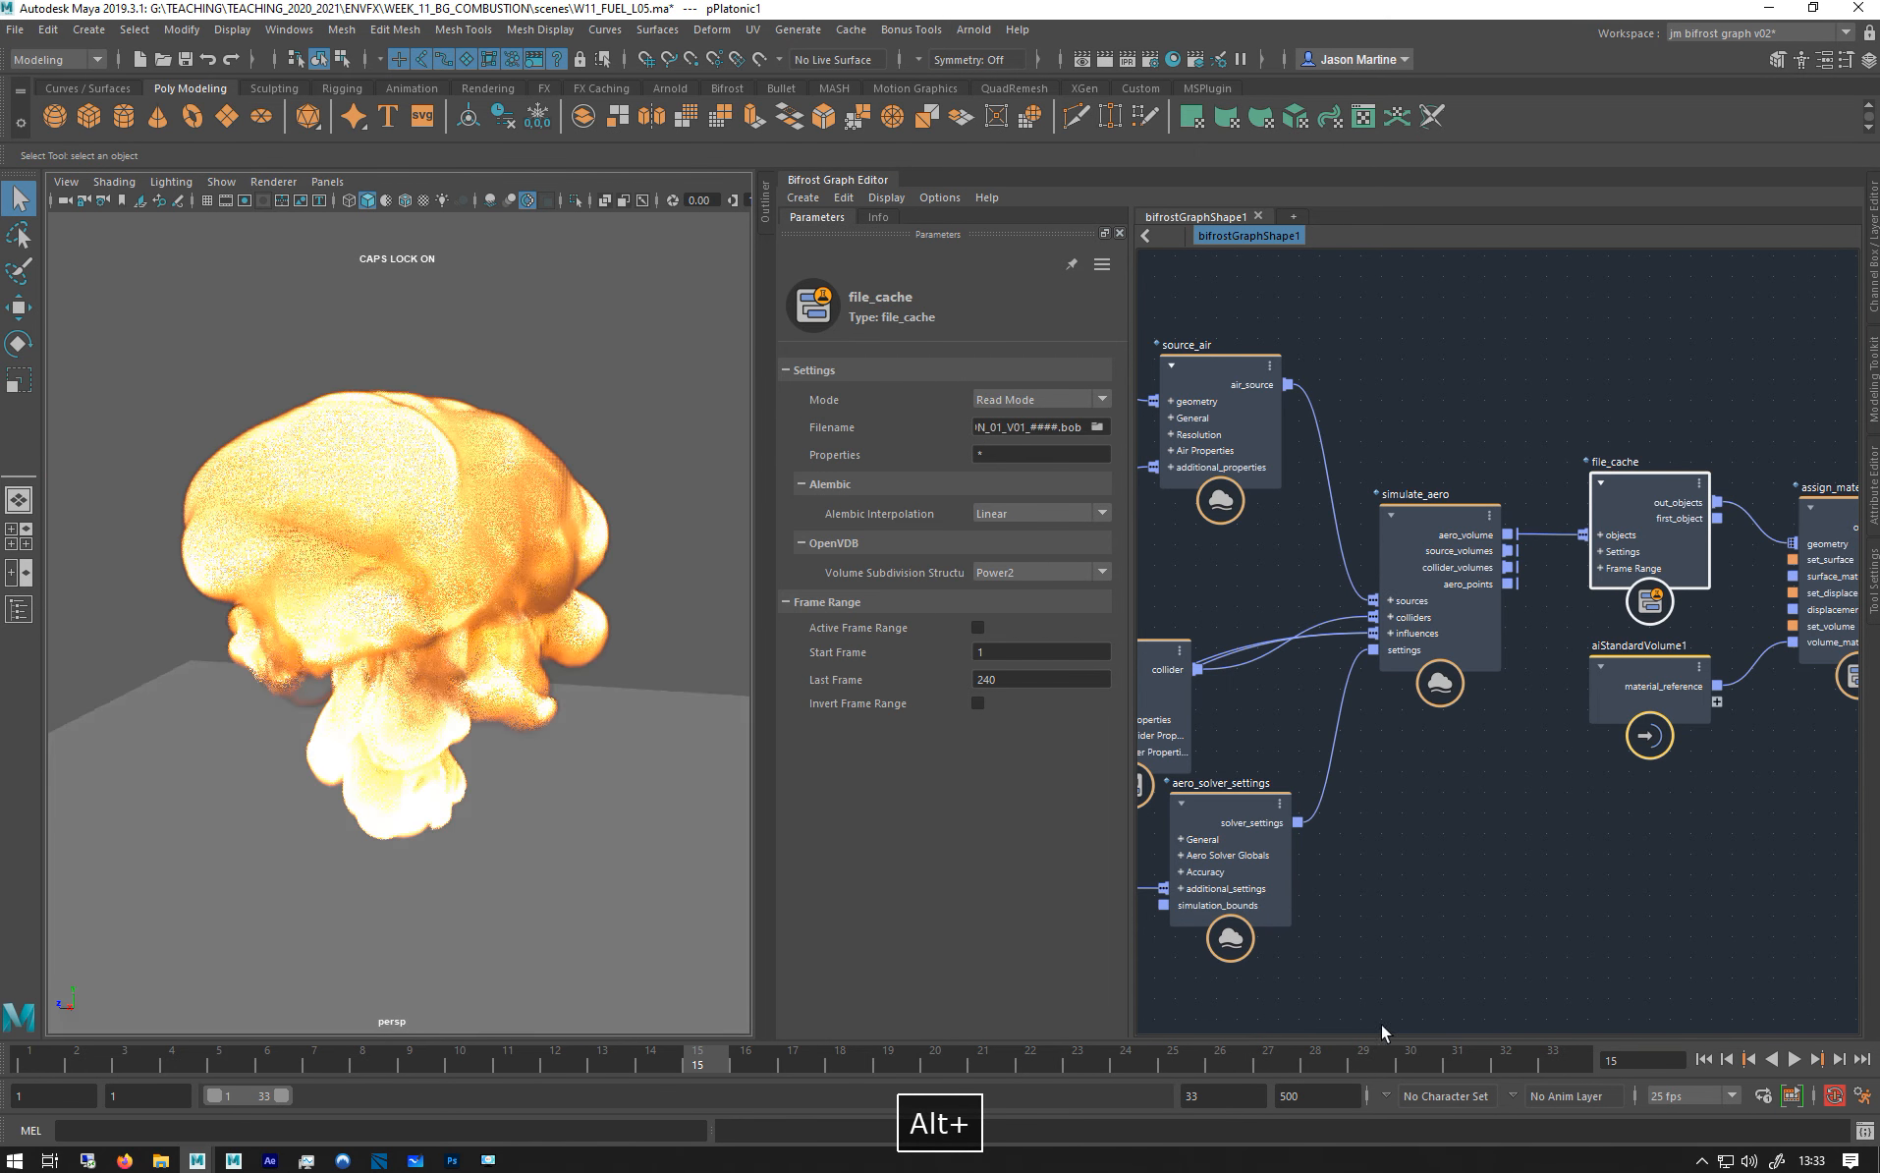
Set the file_cache node to Write Mode at frame 1, simulate to write a new cache, and stop playback at about frame 16.
left_click(1710, 1064)
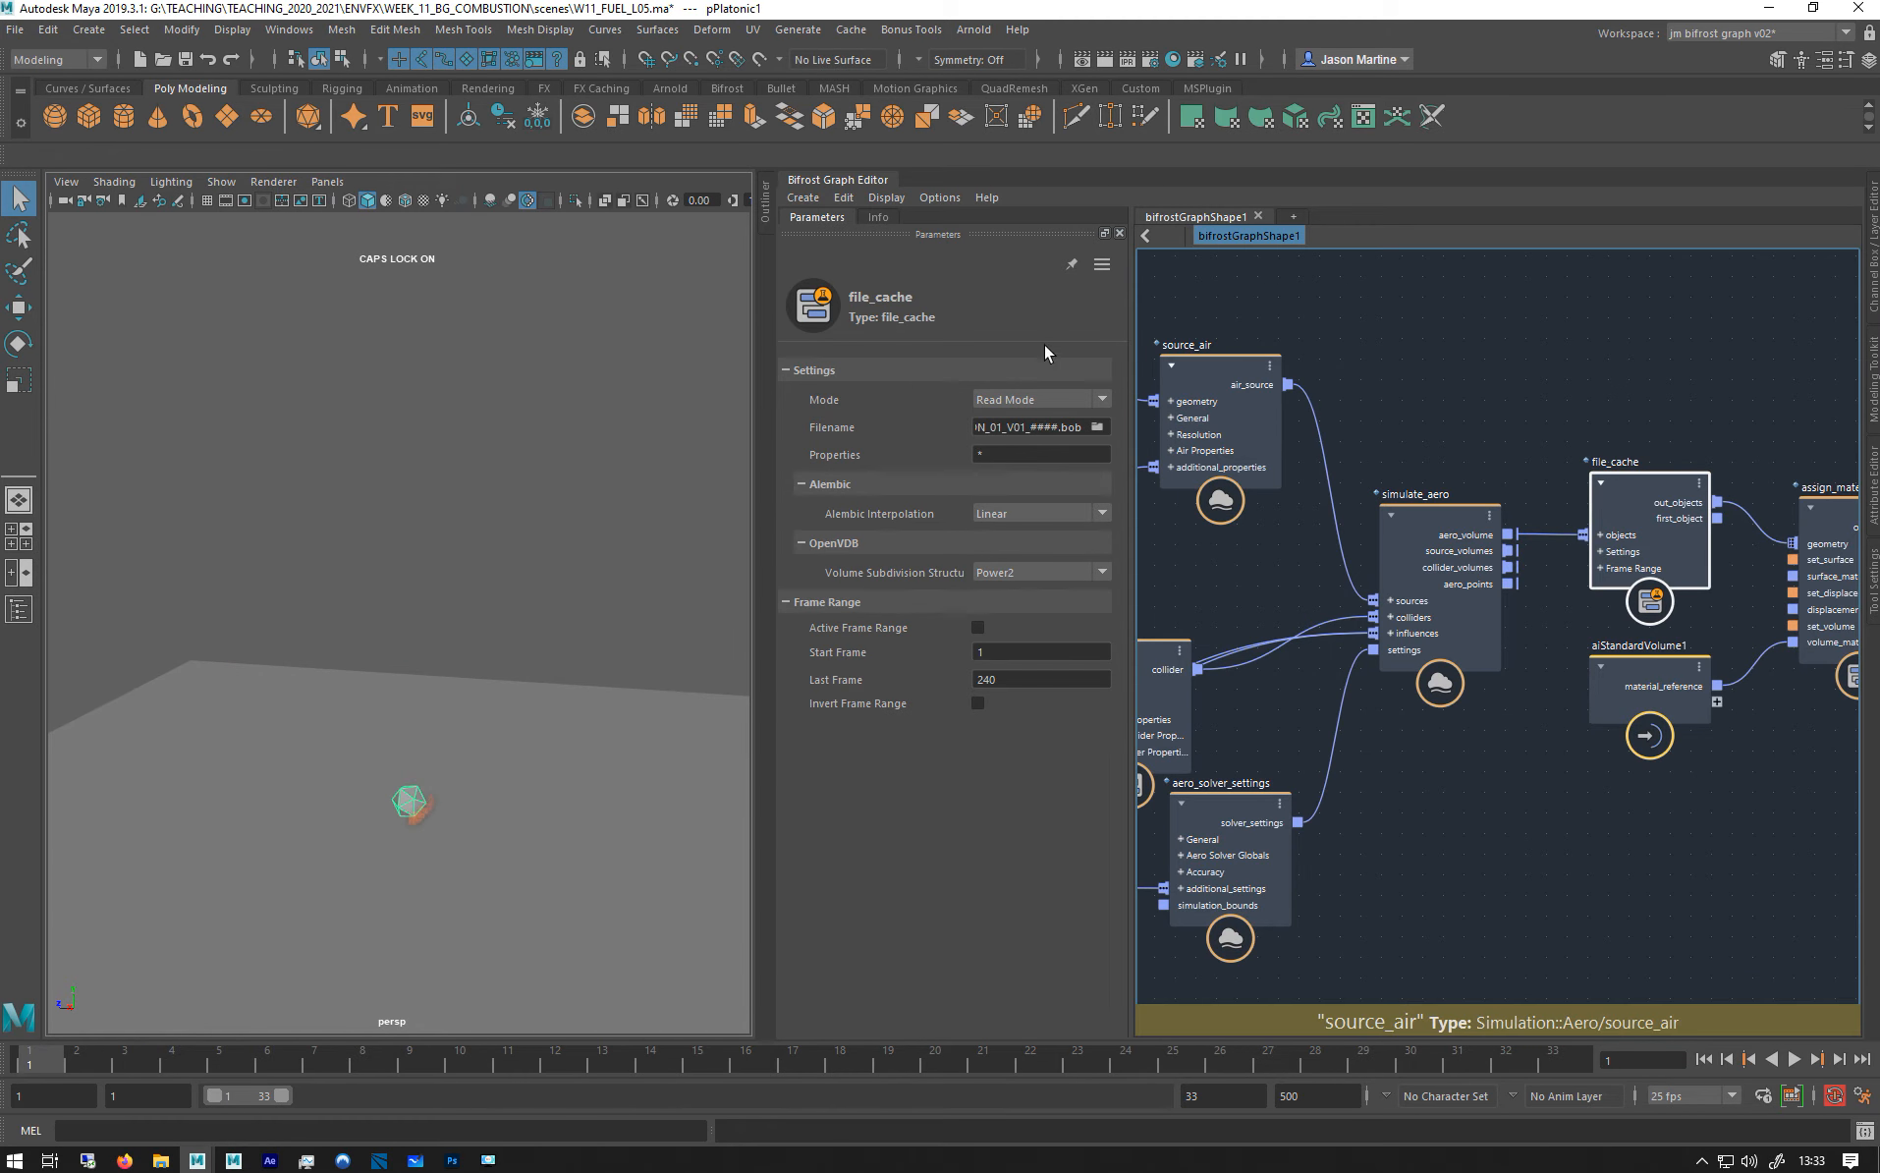
left_click(1046, 398)
left_click(1035, 441)
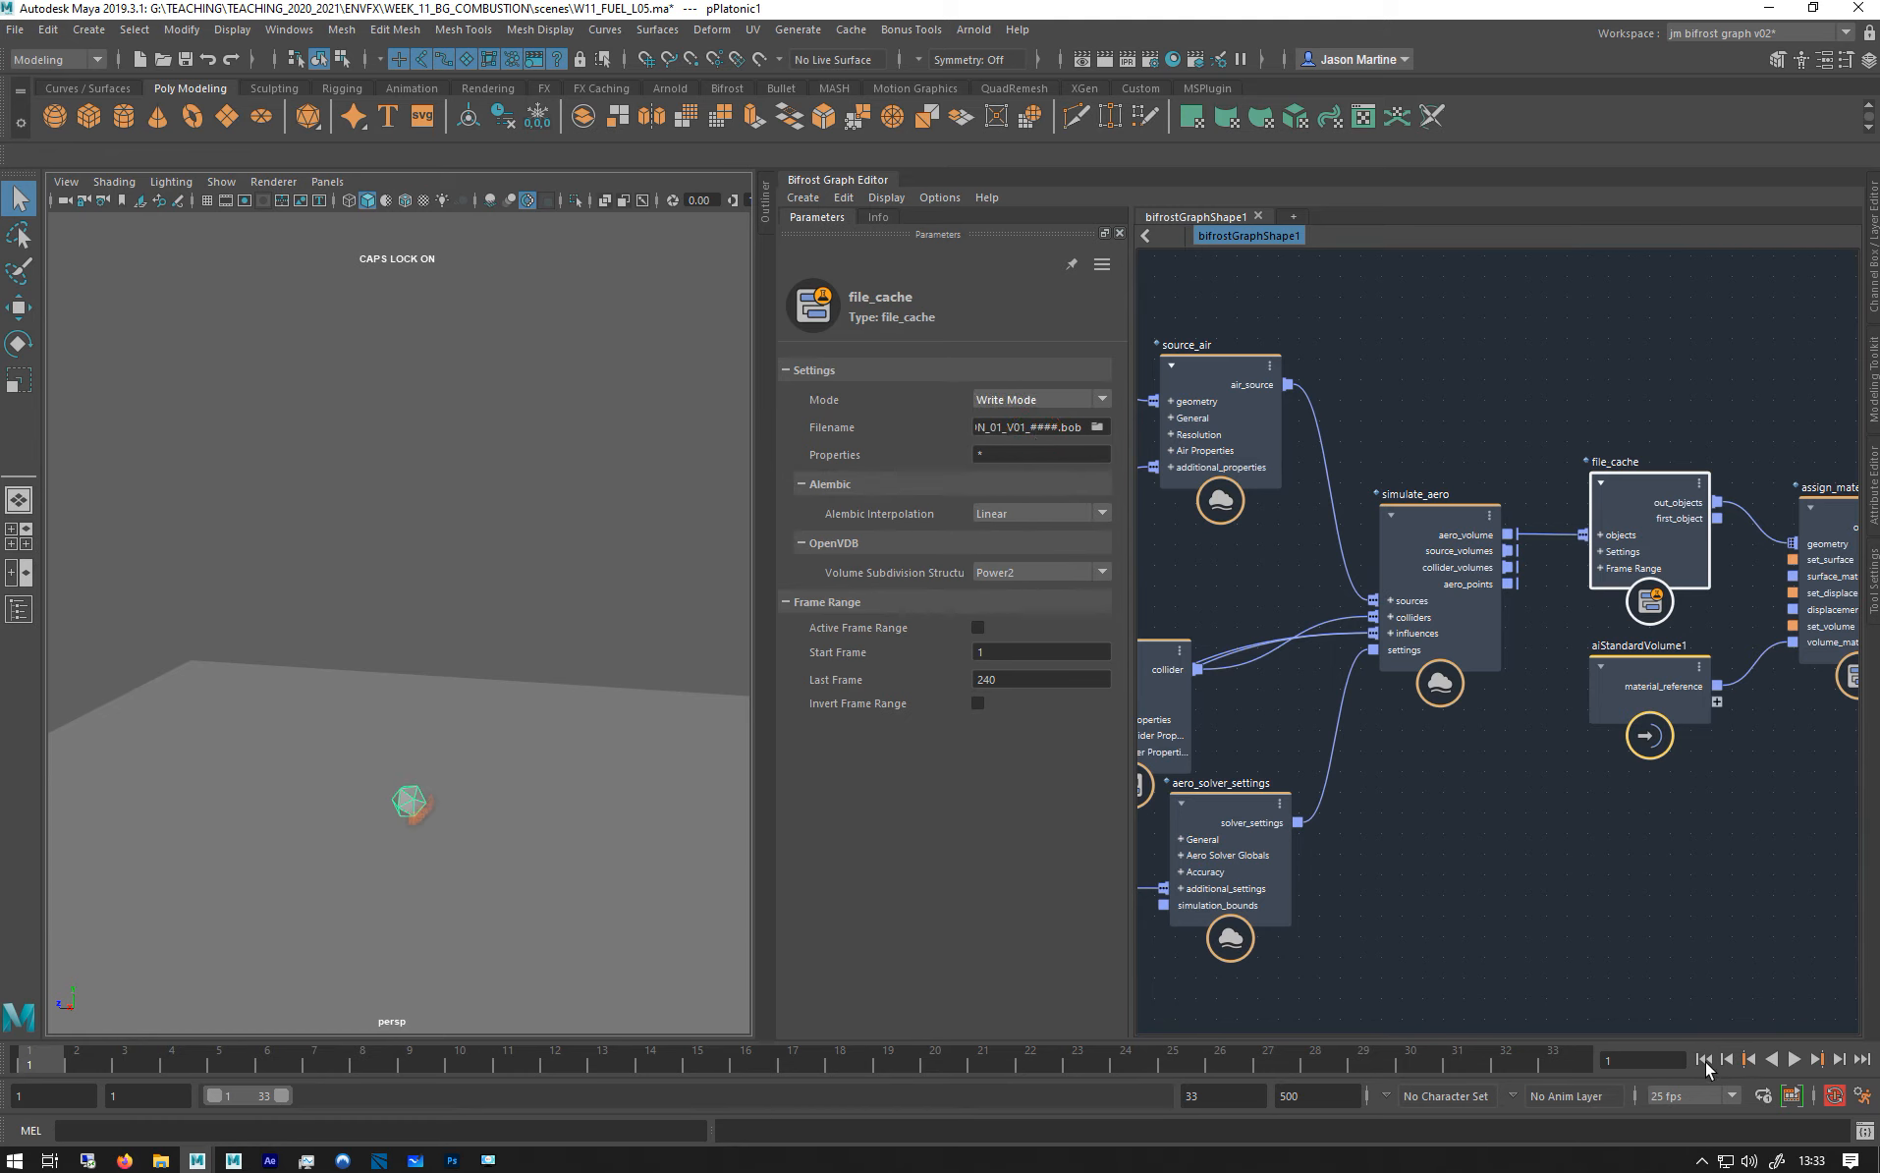
left_click(1795, 1059)
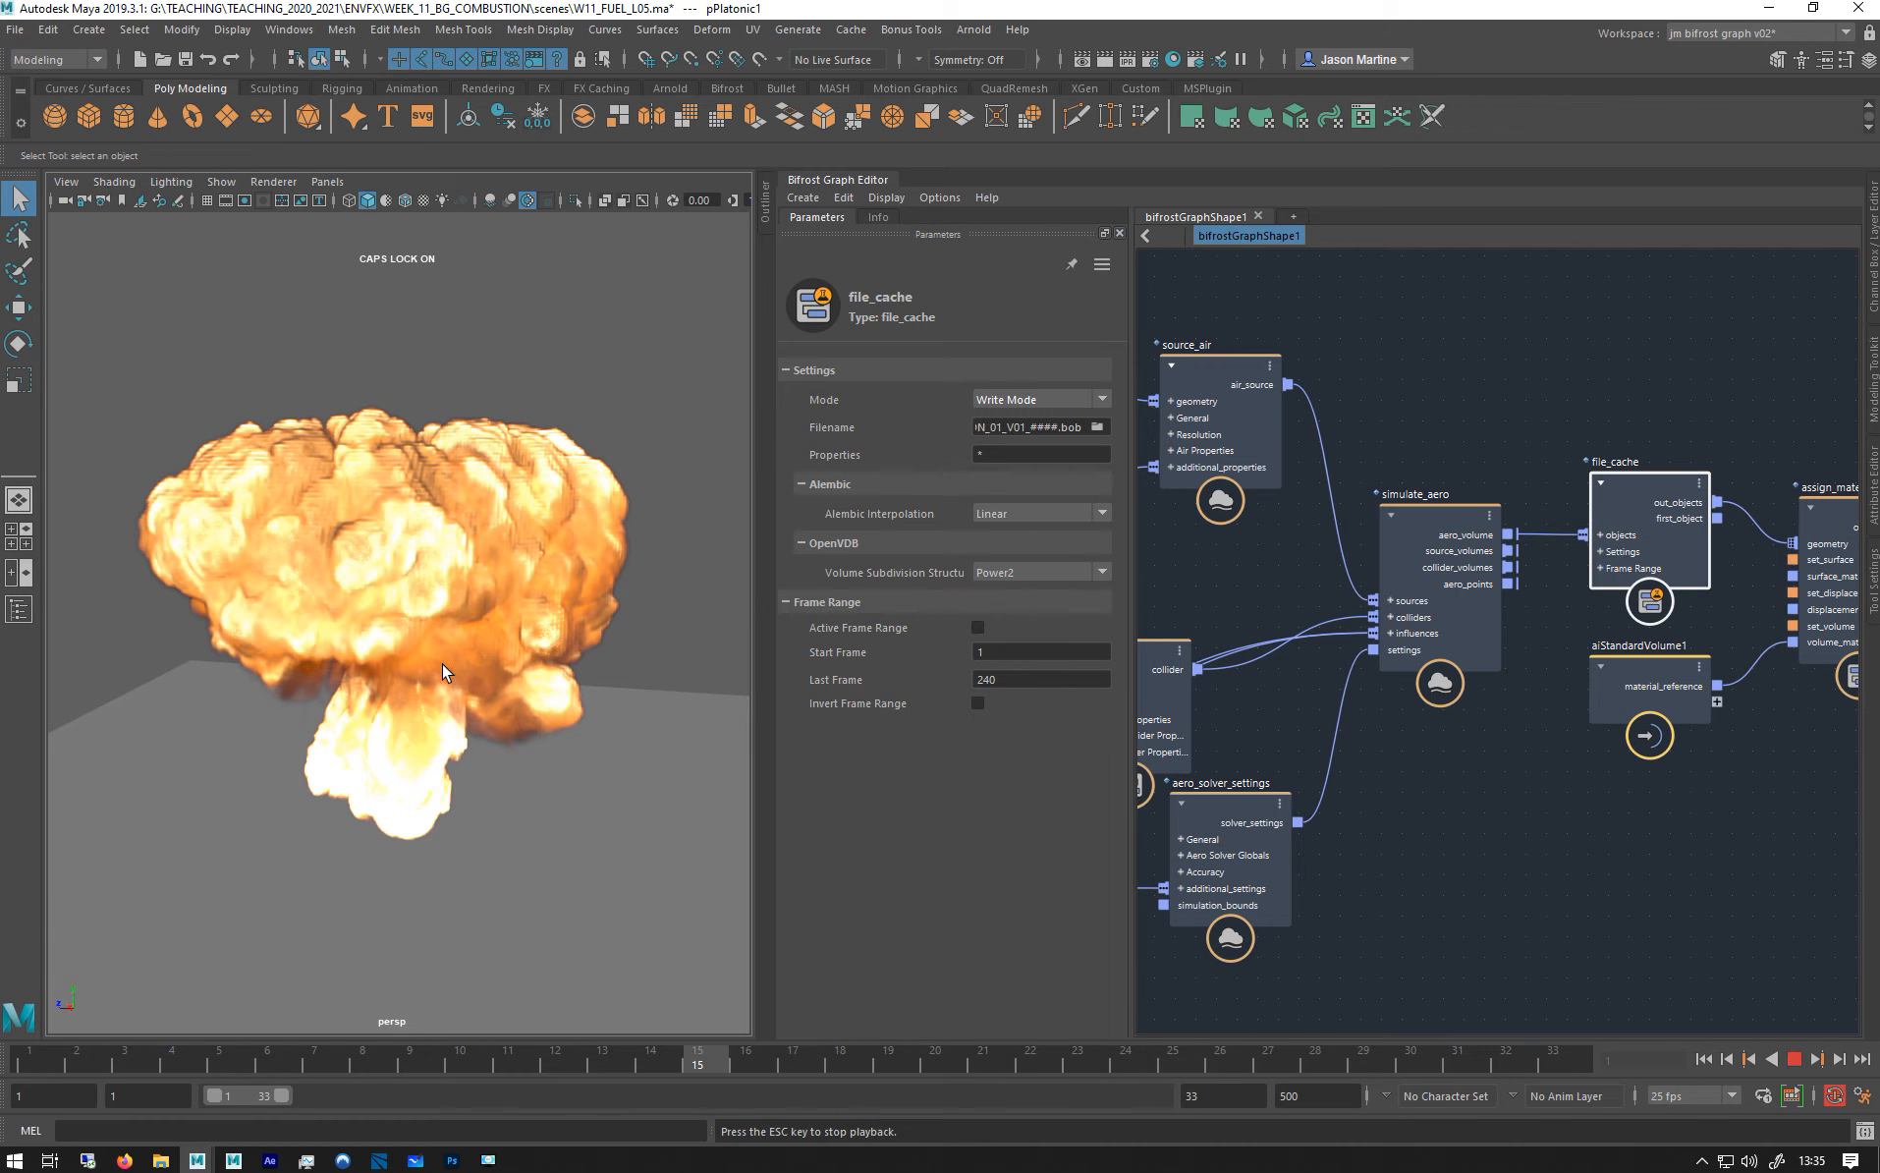
key("Escape")
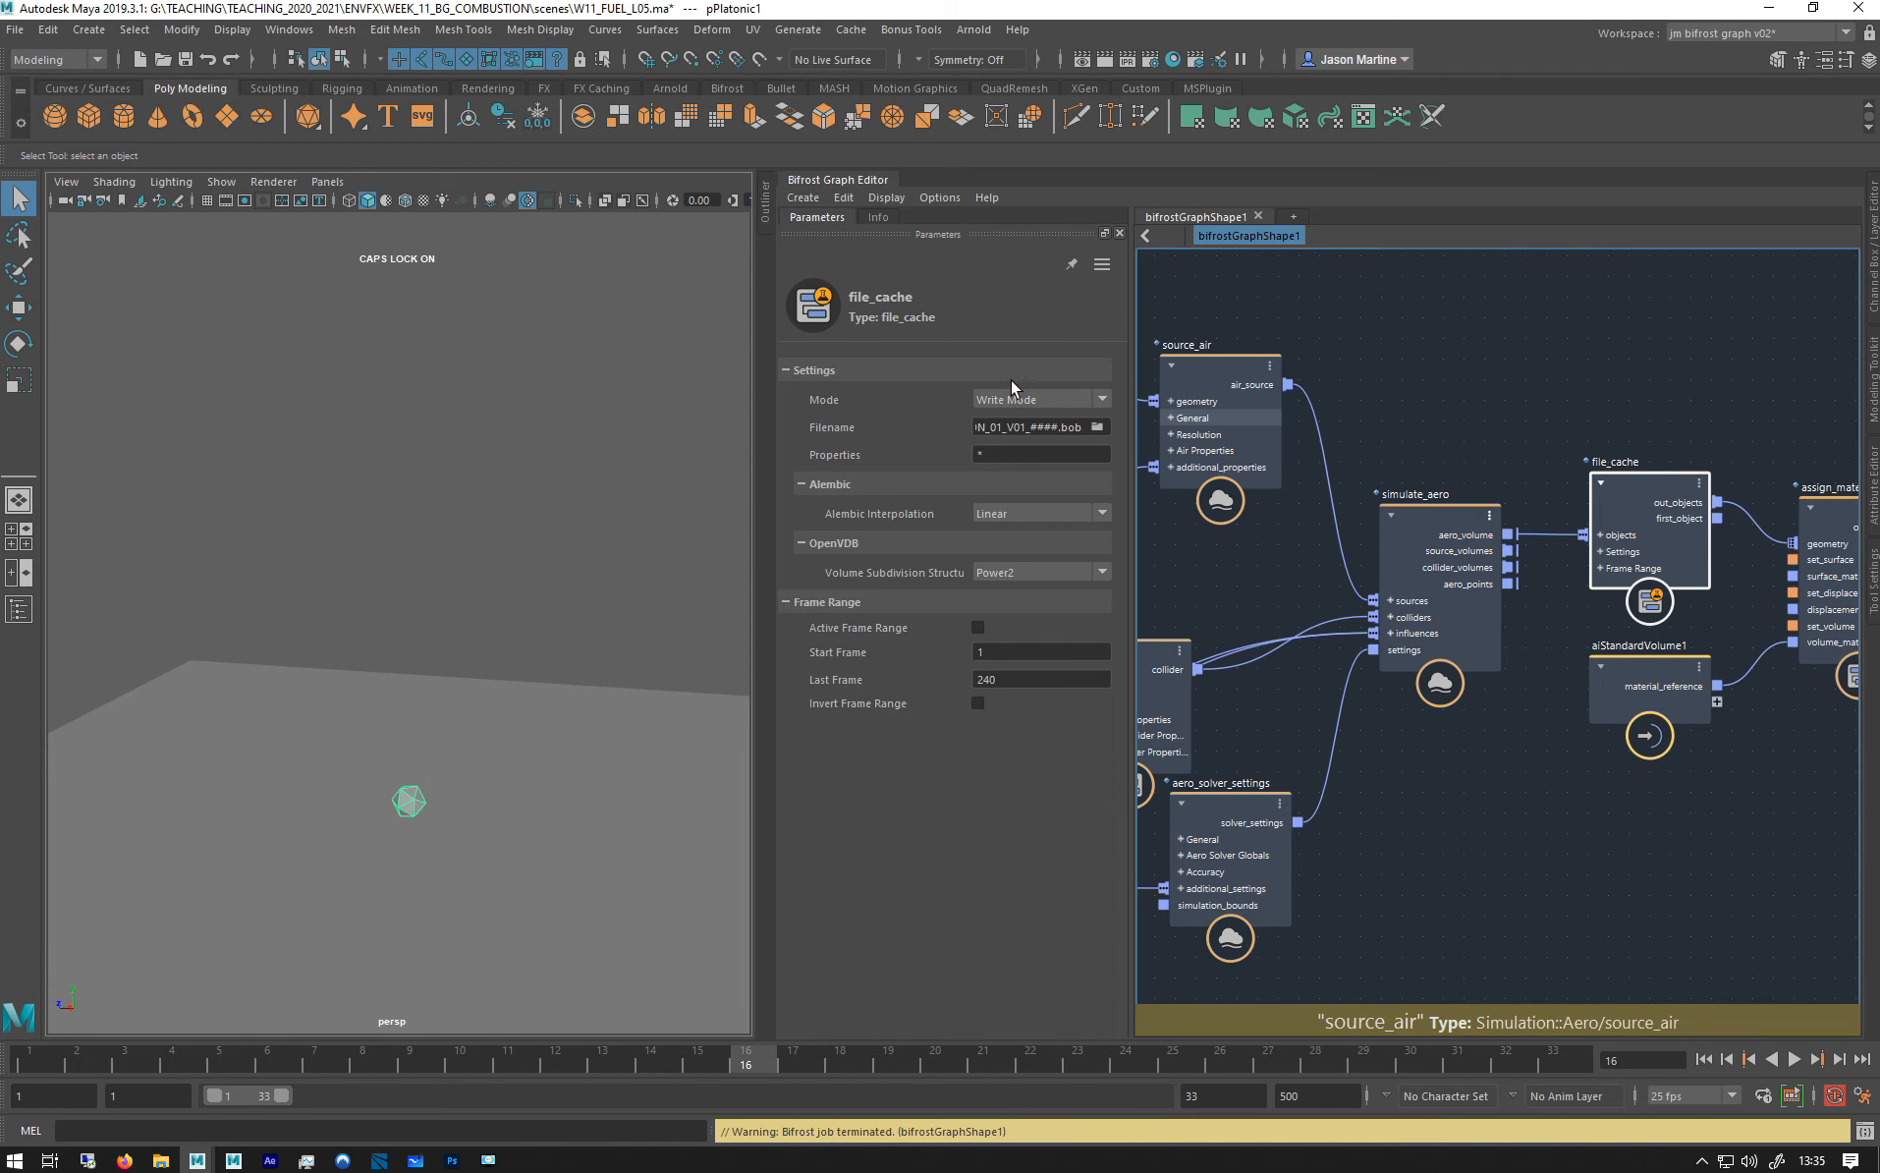
Set the file_cache node back to Read Mode and compare the new cached explosion at frame 14 with the old one at frame 15.
left_click(1036, 399)
left_click(1011, 417)
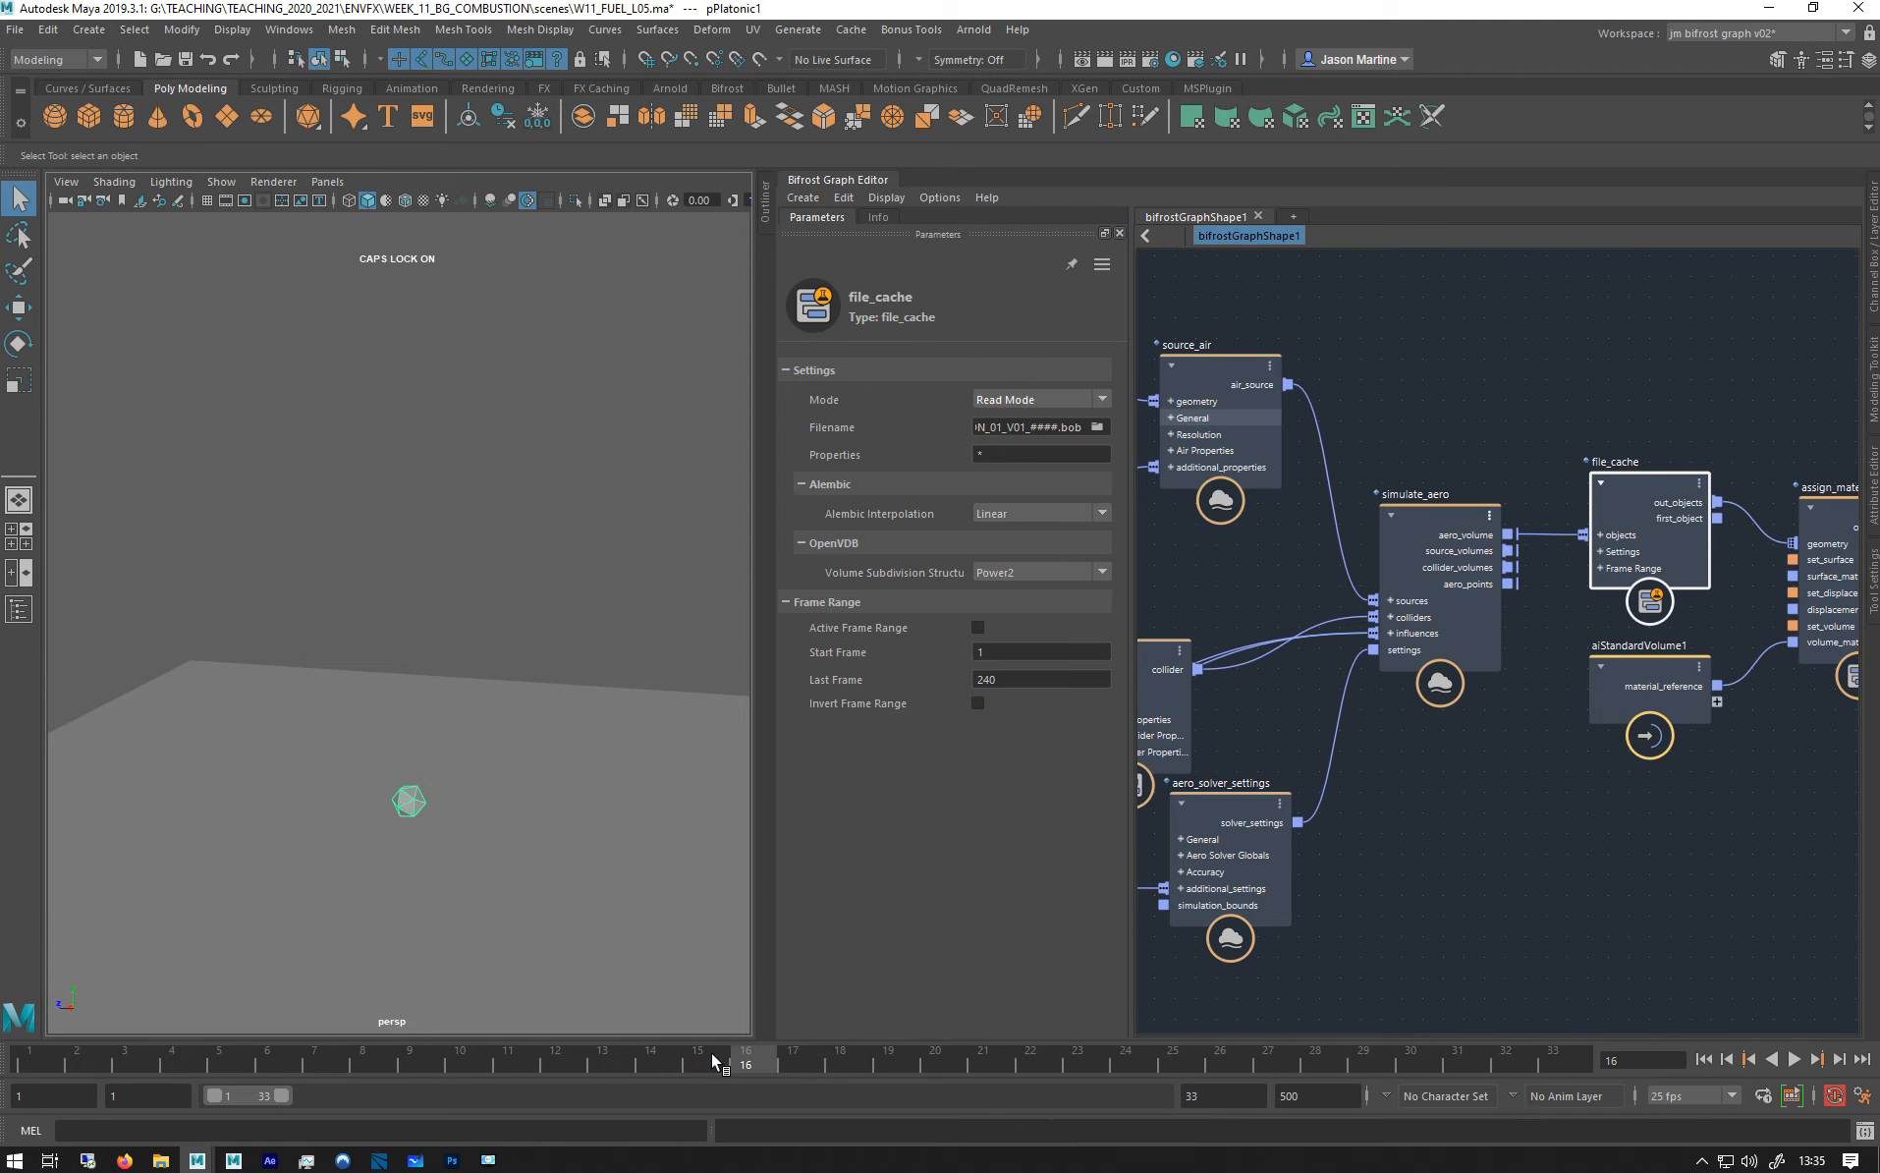
left_click(1726, 1062)
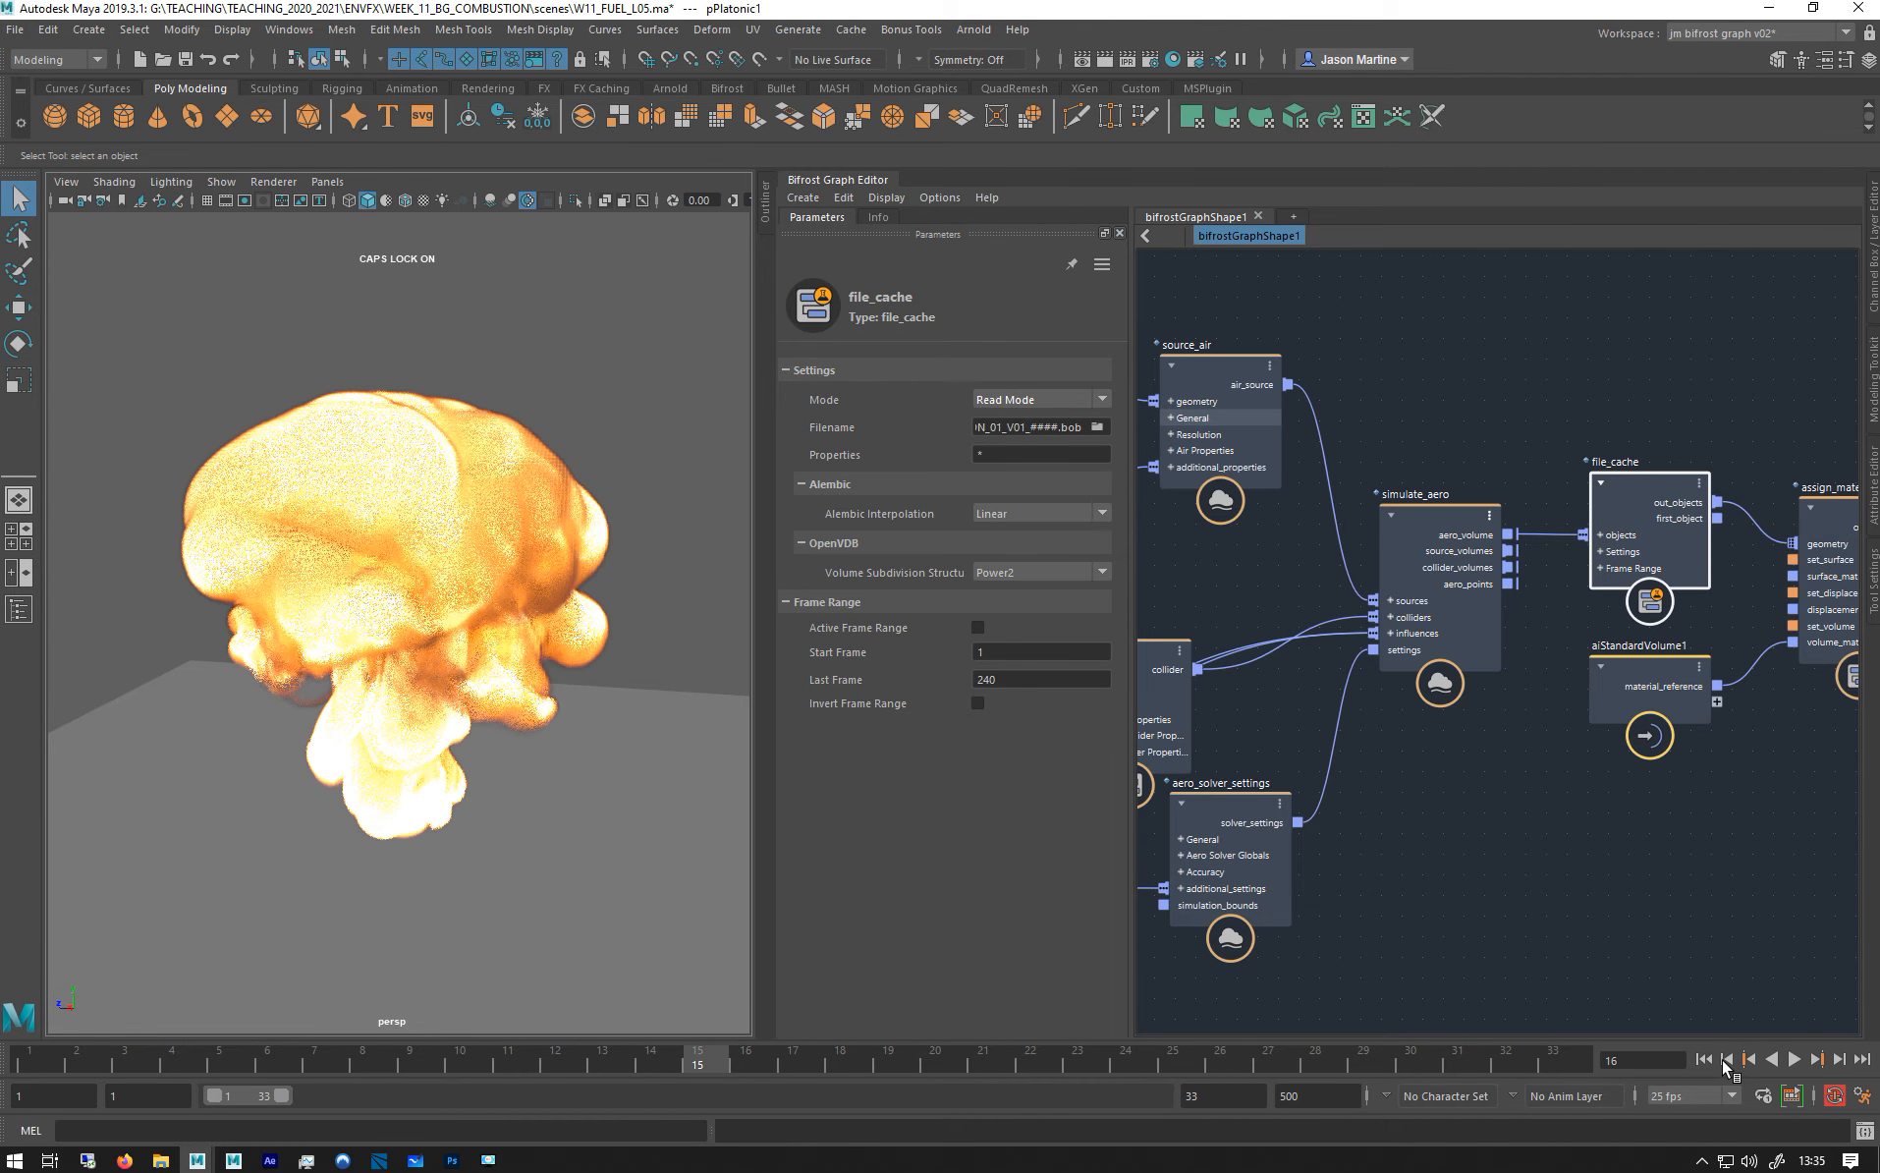
left_click(1726, 1062)
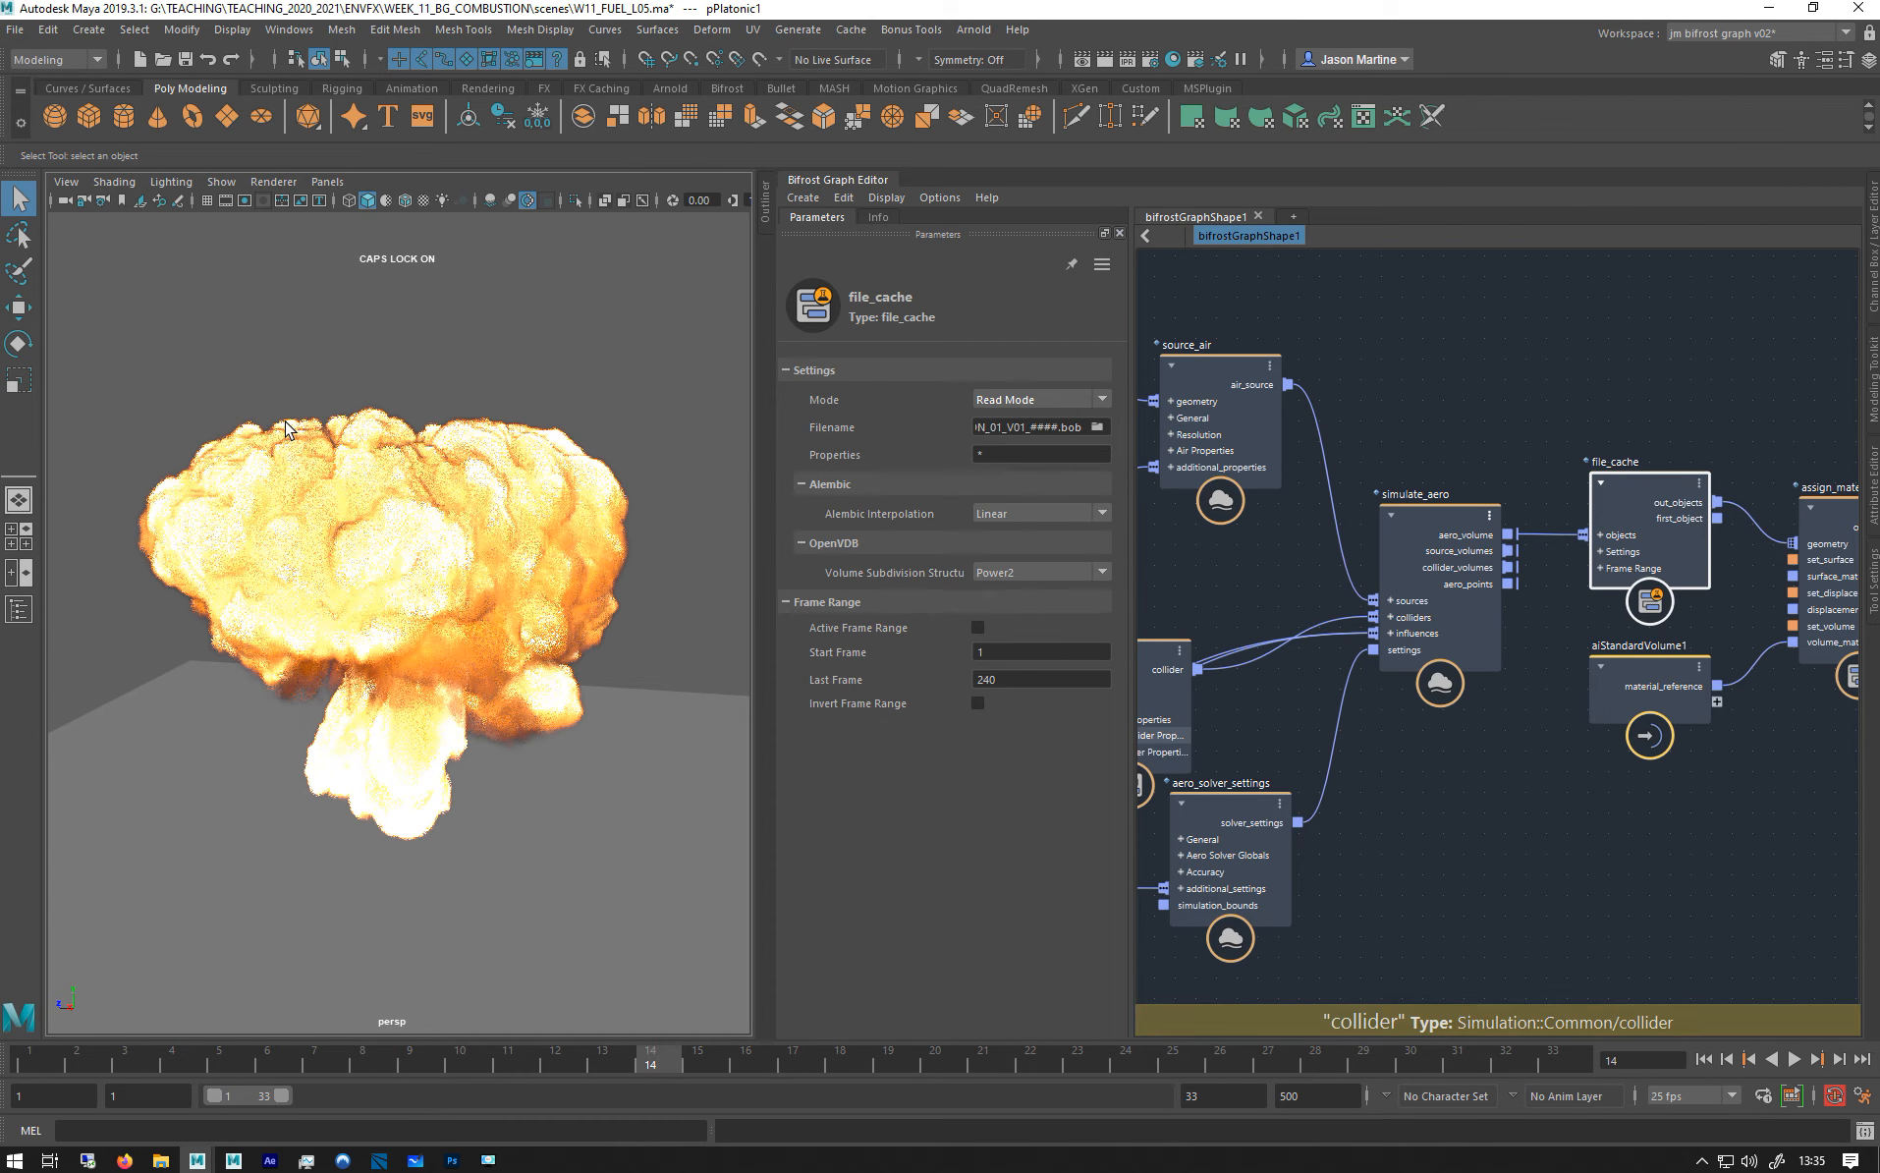
left_click(1838, 1061)
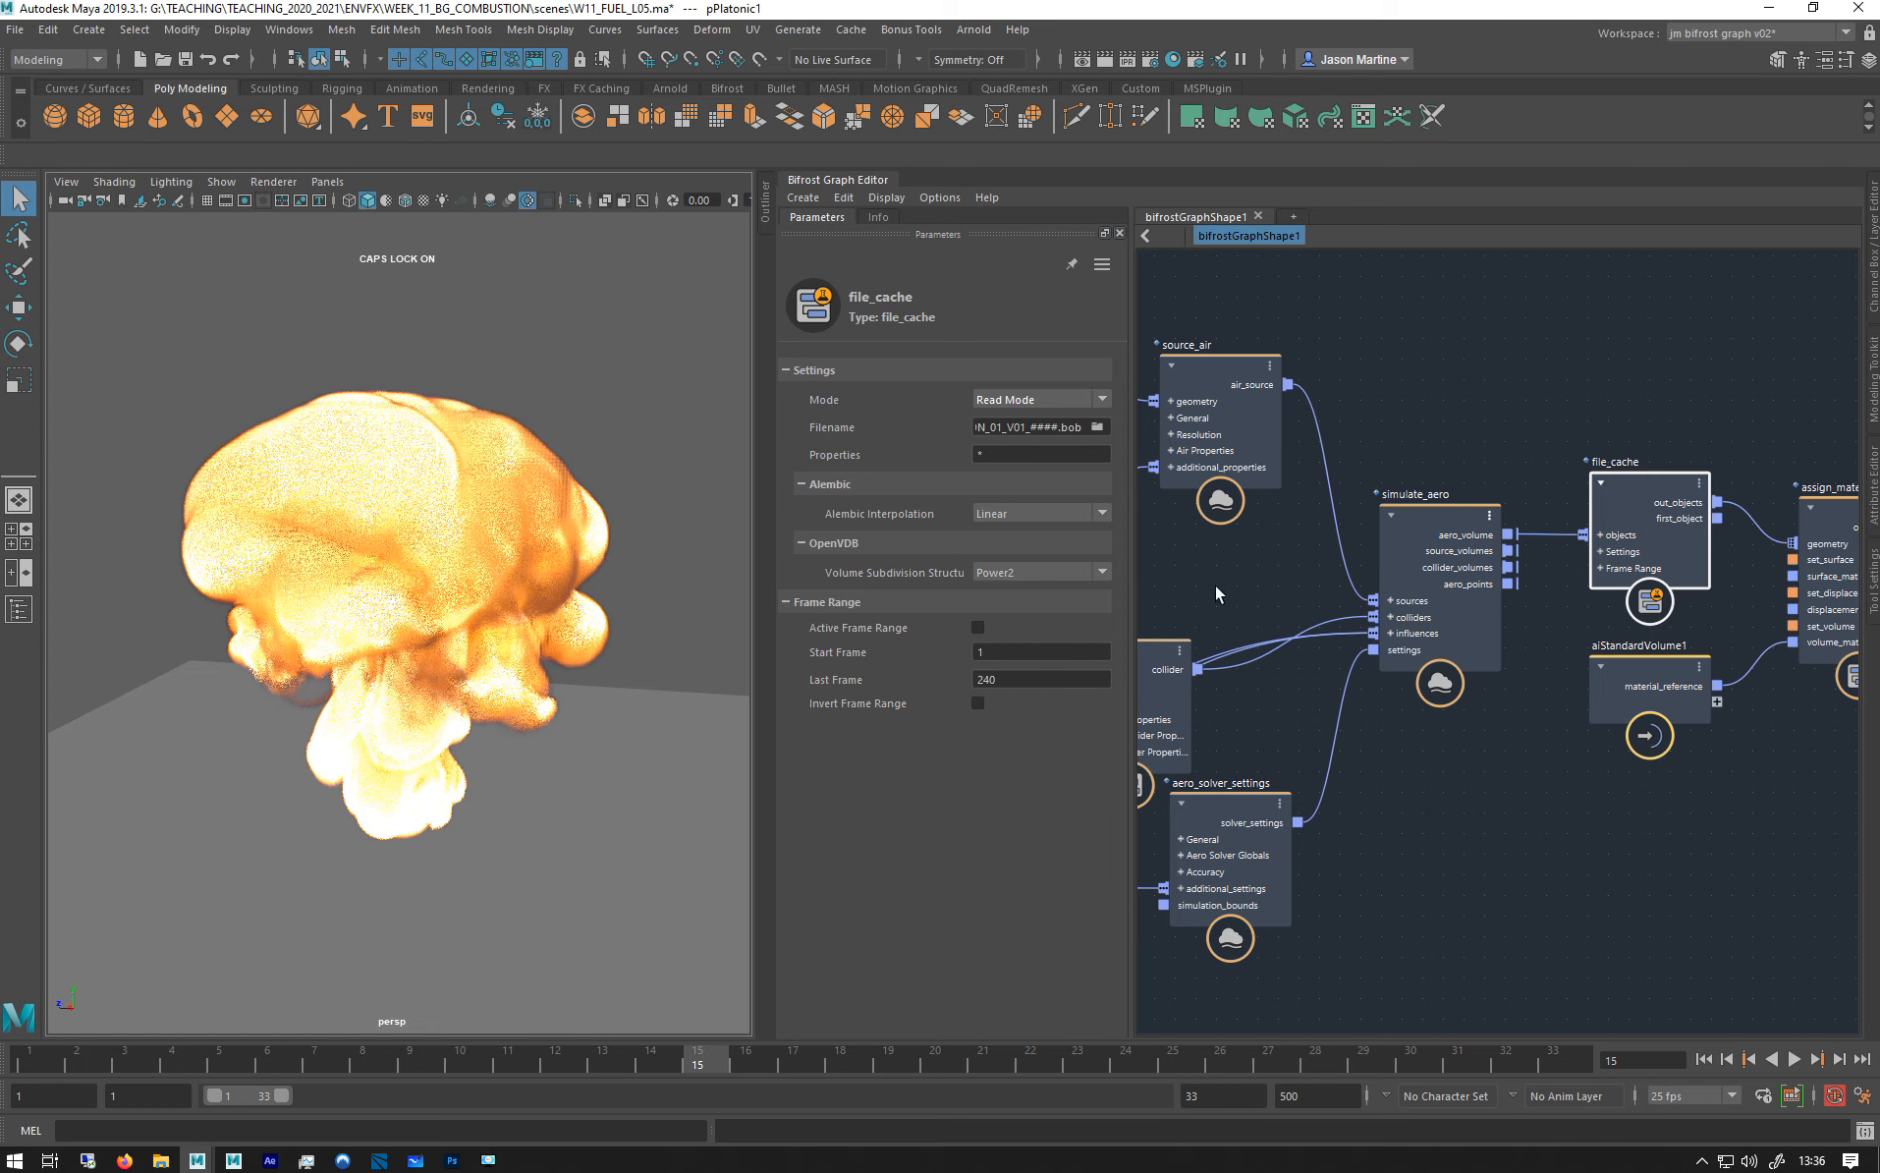
Show the parameters of the aero_einstein_influence node and return the timeline to frame 1.
middle_click_drag(1214, 559, 1570, 500)
left_click(1171, 709)
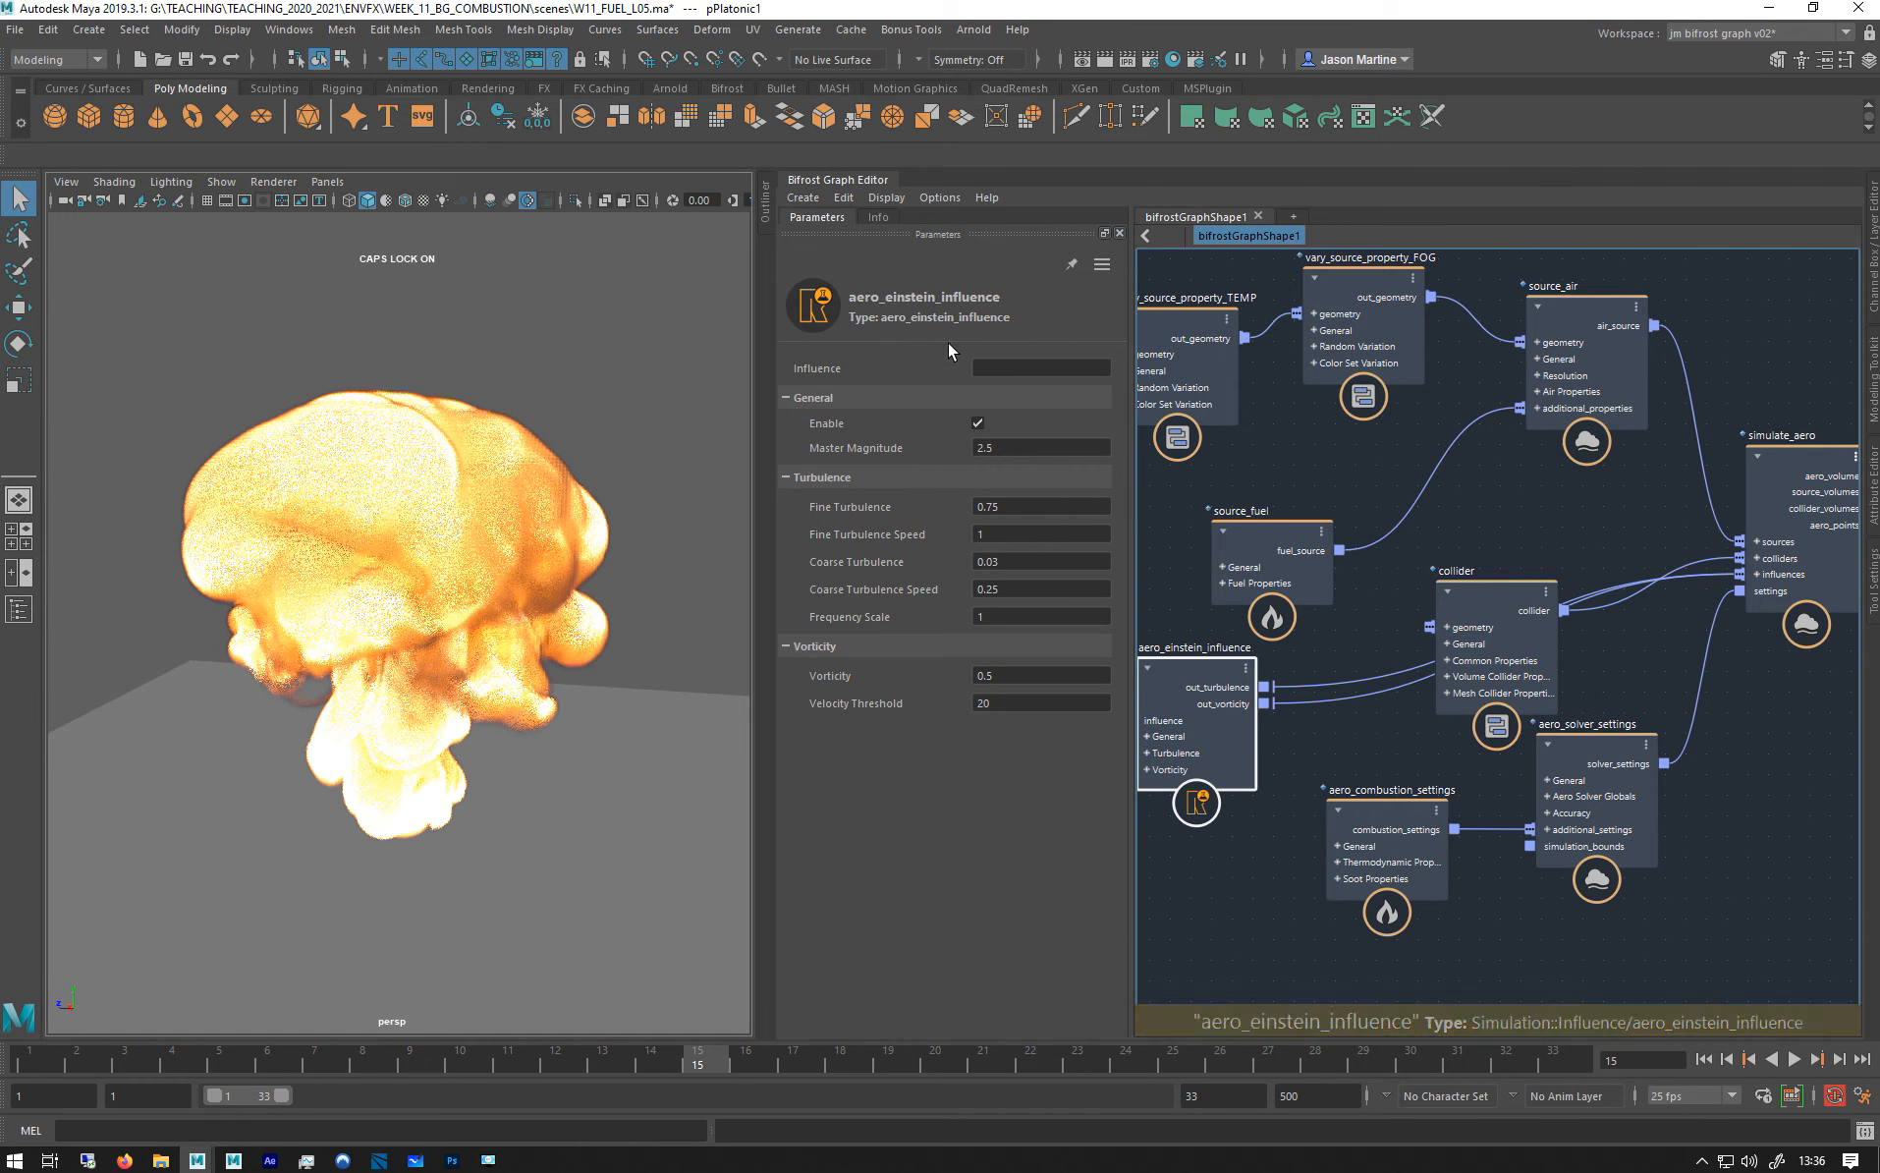
left_click(1702, 1060)
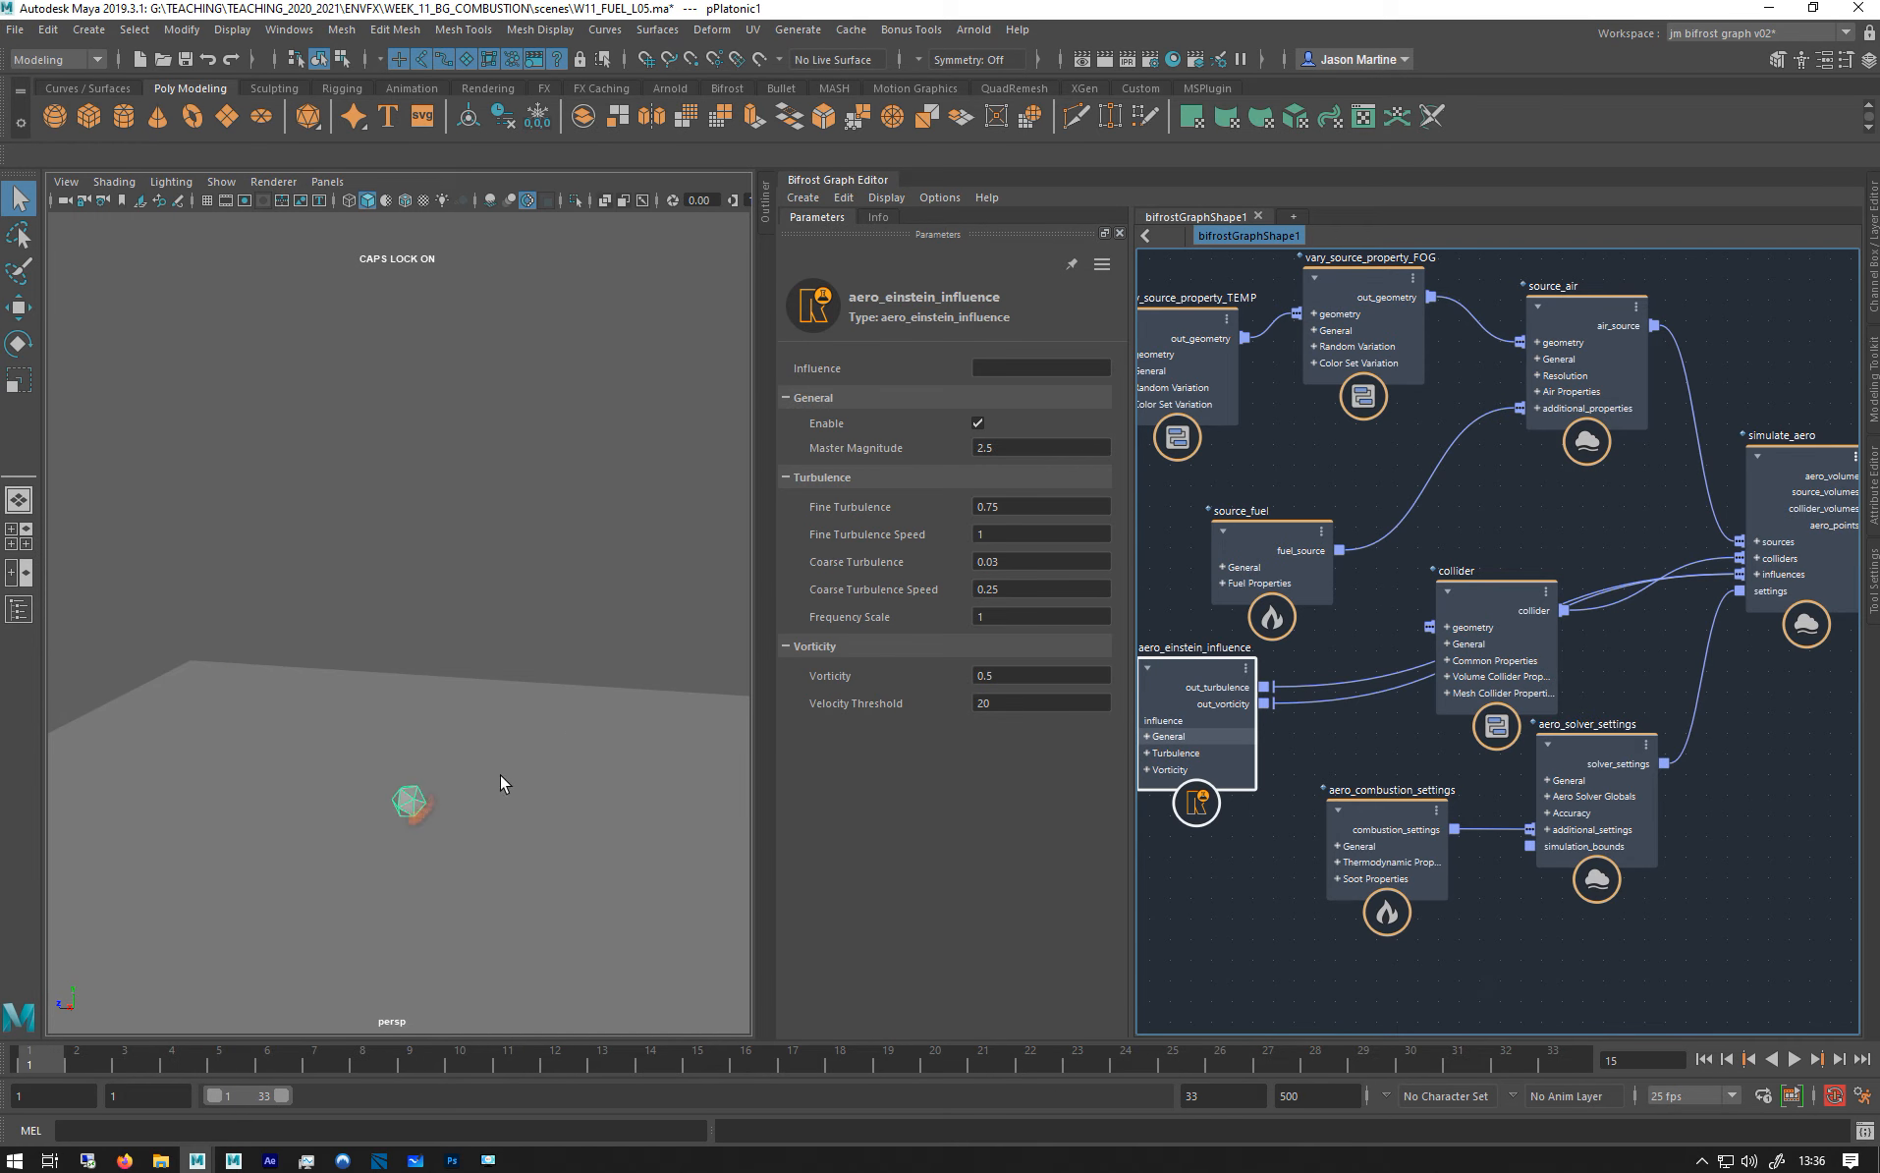
Rearrange the graph so aero_einstein_influence sits before simulate_aero, with collider below it and source_fuel above it.
right_click_drag(569, 735, 464, 815, "alt")
left_click_drag(1170, 671, 1501, 501)
left_click_drag(1457, 632, 1317, 728)
left_click_drag(1479, 542, 1432, 547)
left_click_drag(1293, 555, 1317, 473)
left_click(1311, 593)
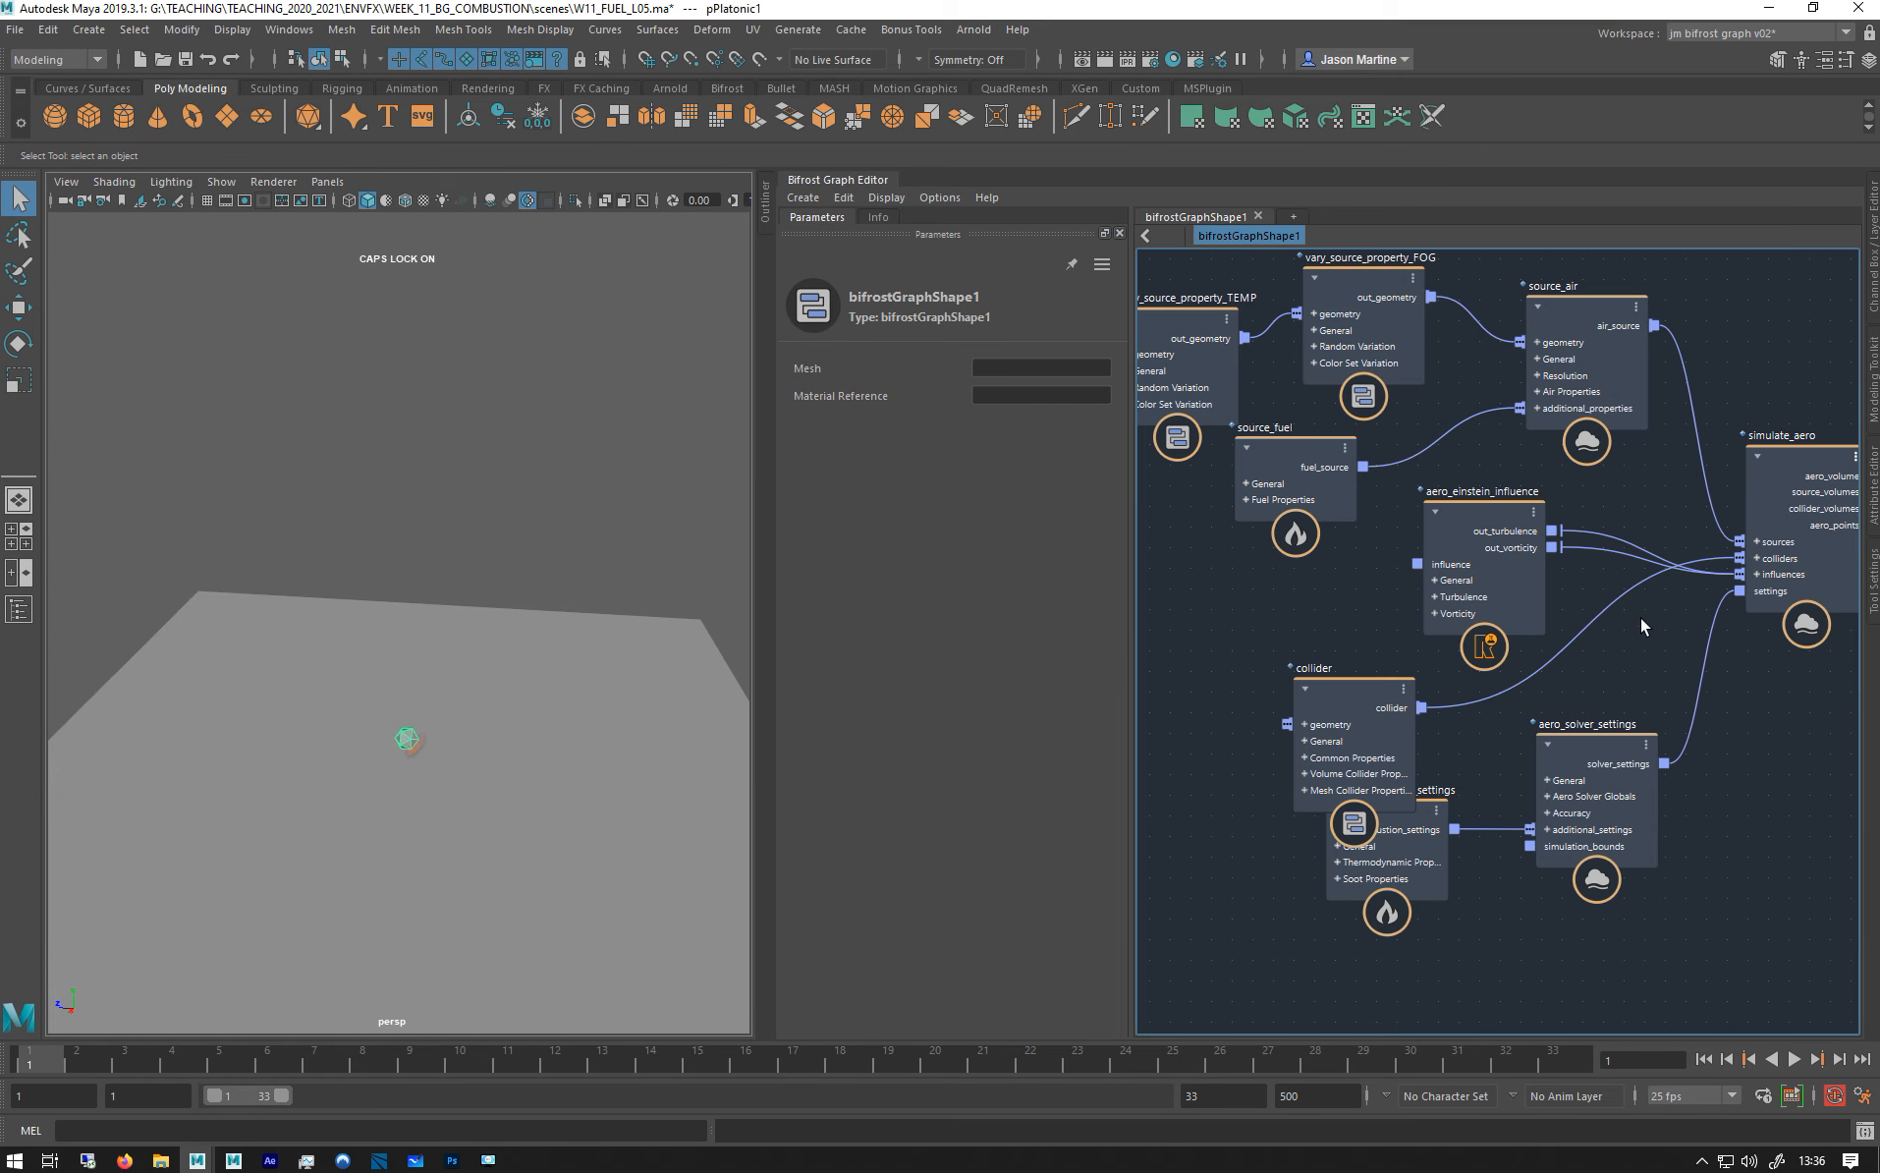
Move the aero_einstein_influence node further away from simulate_aero, between source_fuel and collider.
scroll(1640, 617, "down", 2)
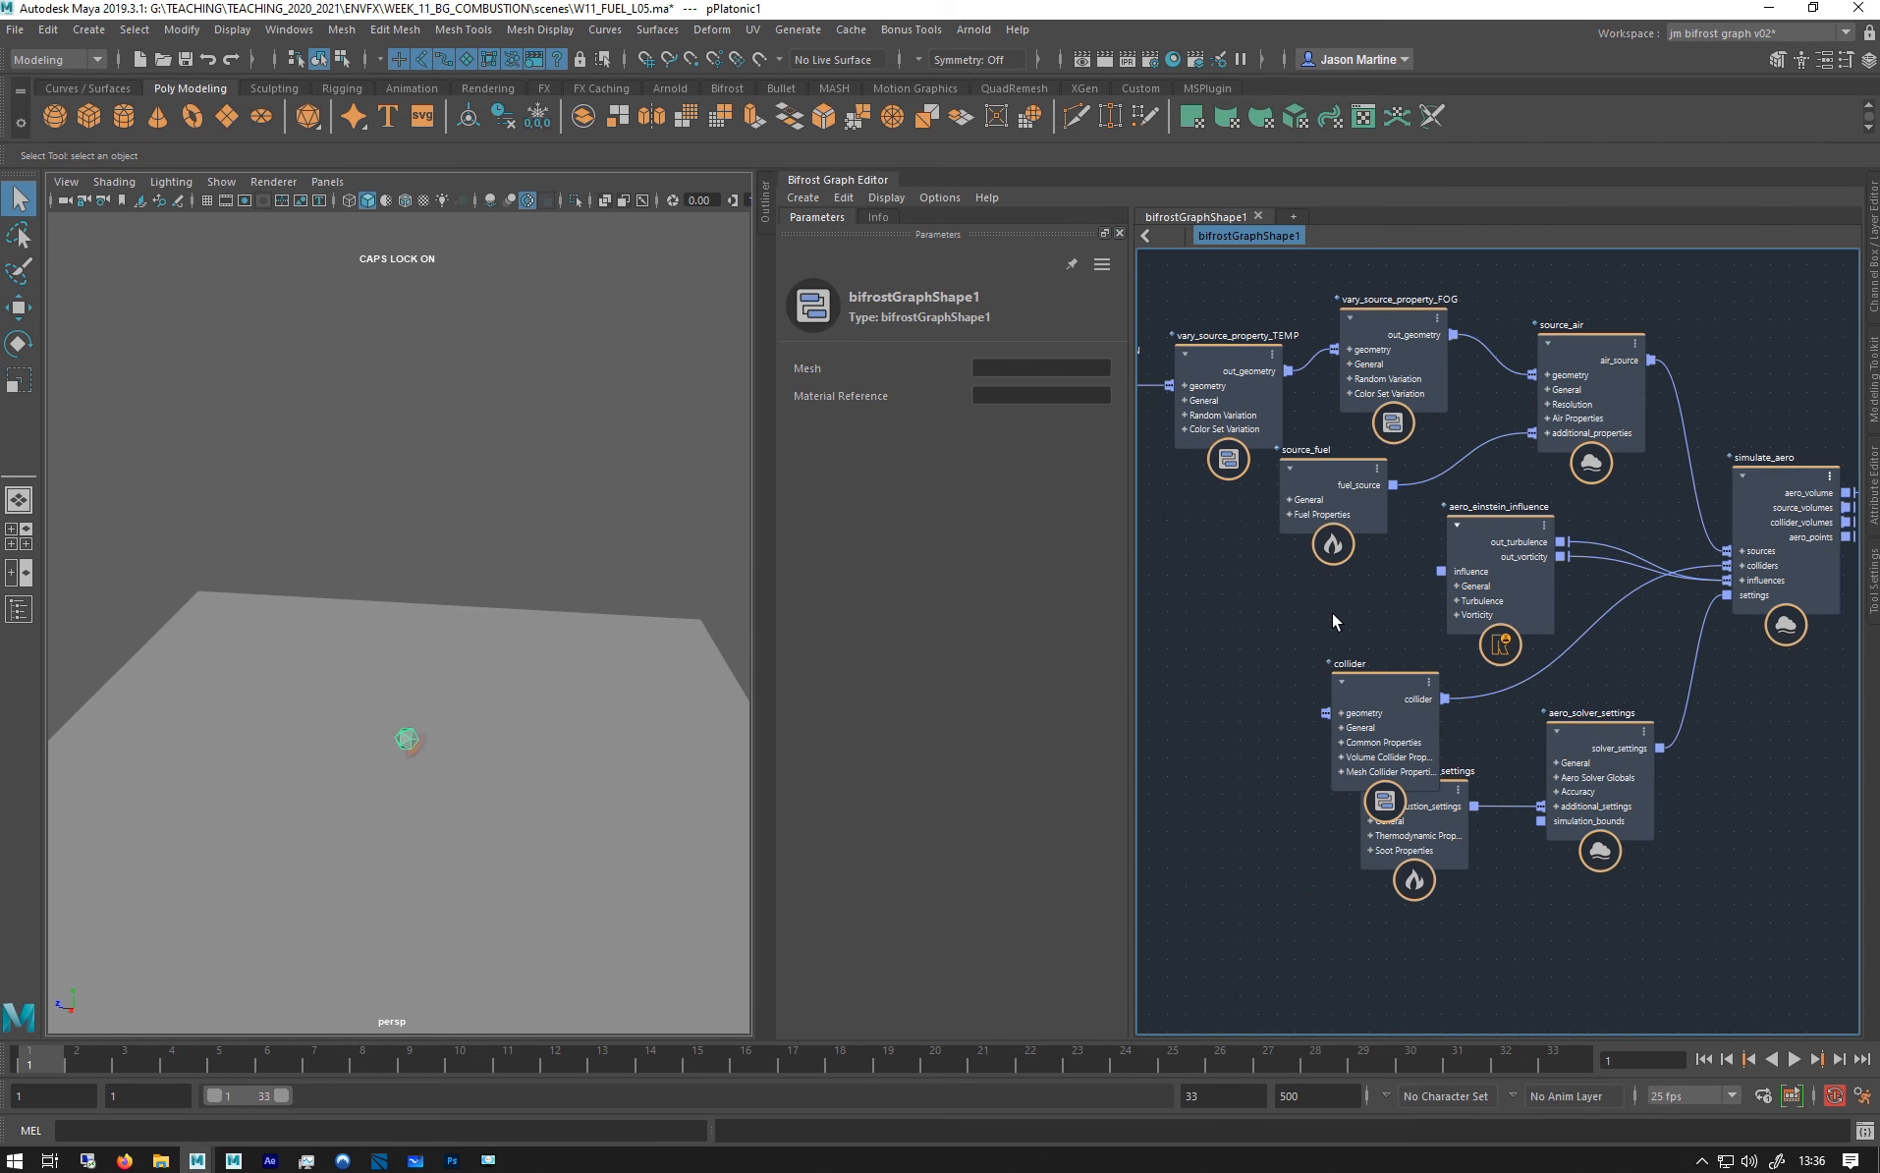
middle_click_drag(1331, 614, 1213, 672)
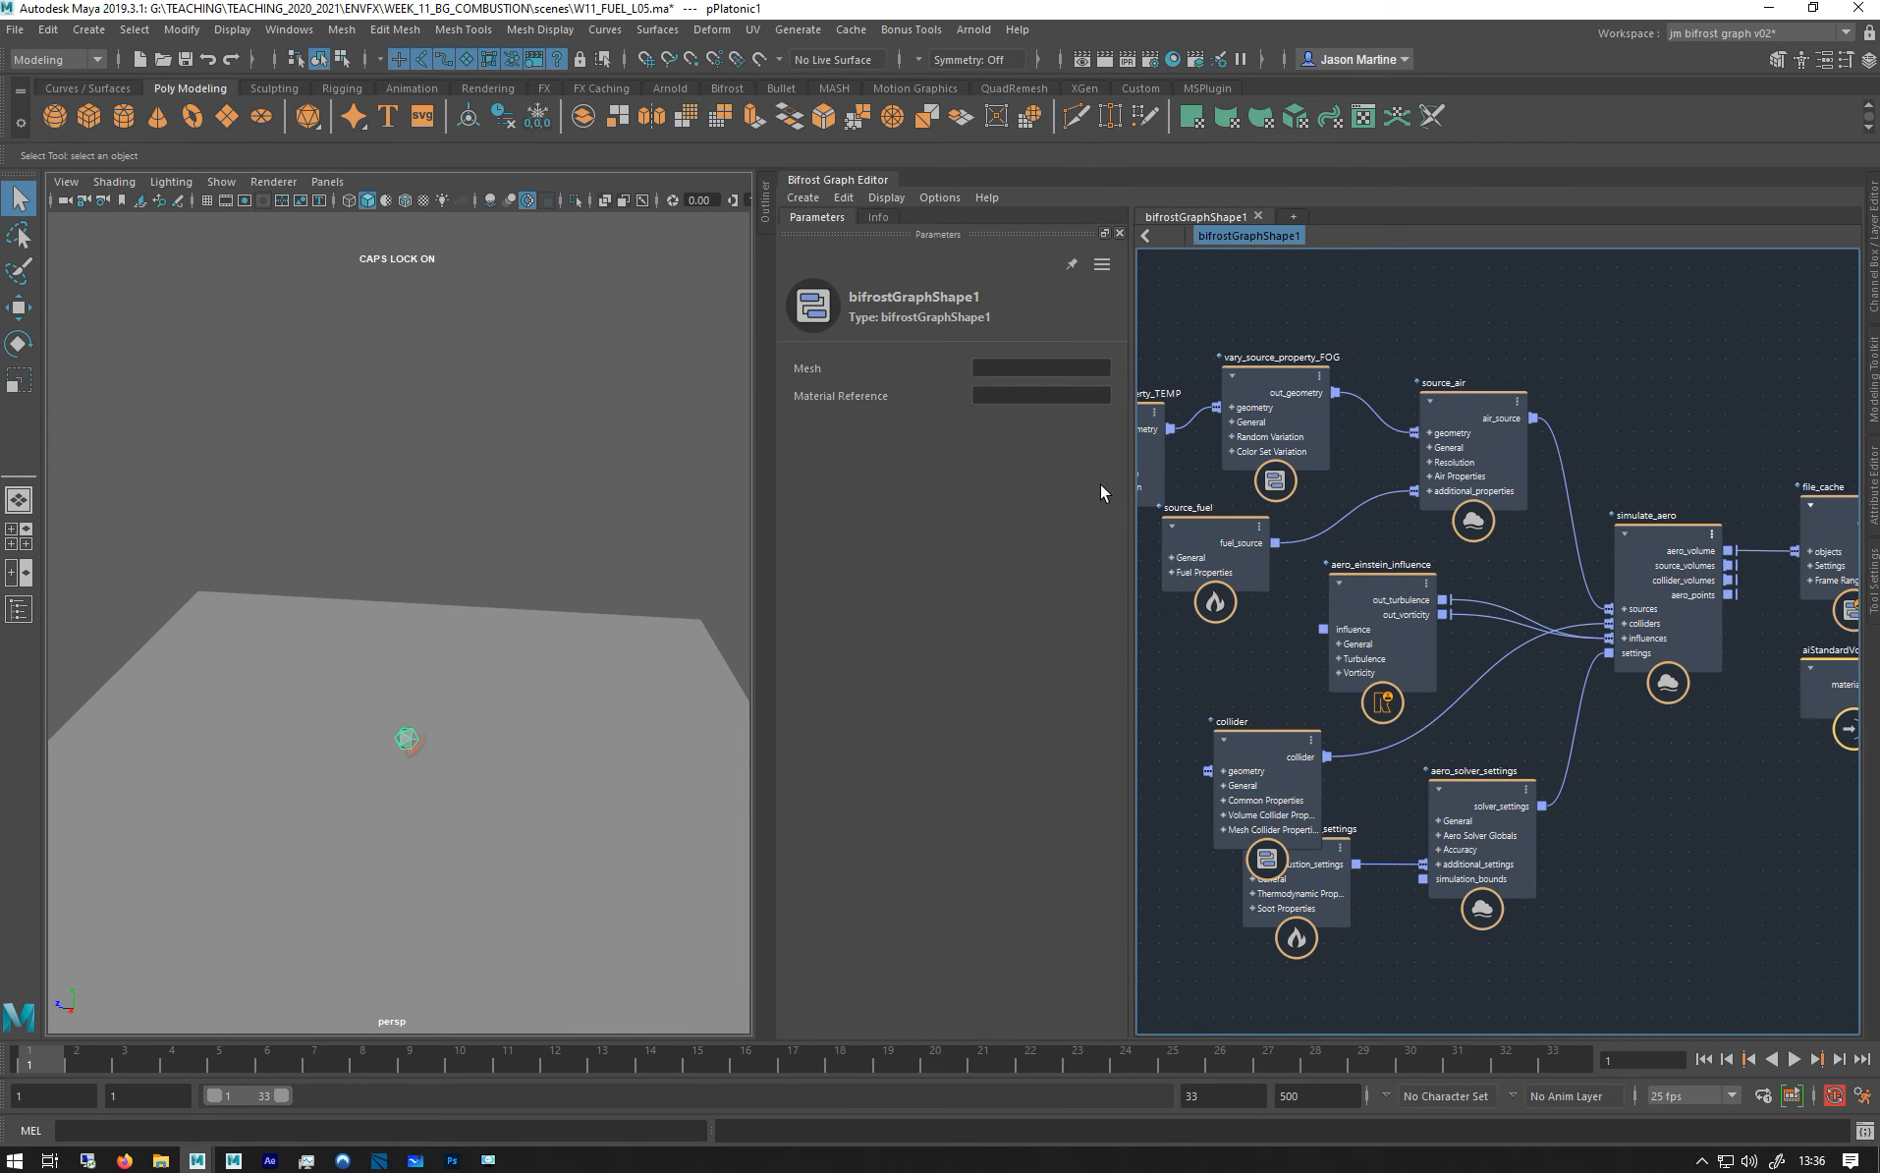
middle_click_drag(1456, 531, 1434, 496)
left_click(1412, 543)
left_click_drag(1412, 543, 1398, 539)
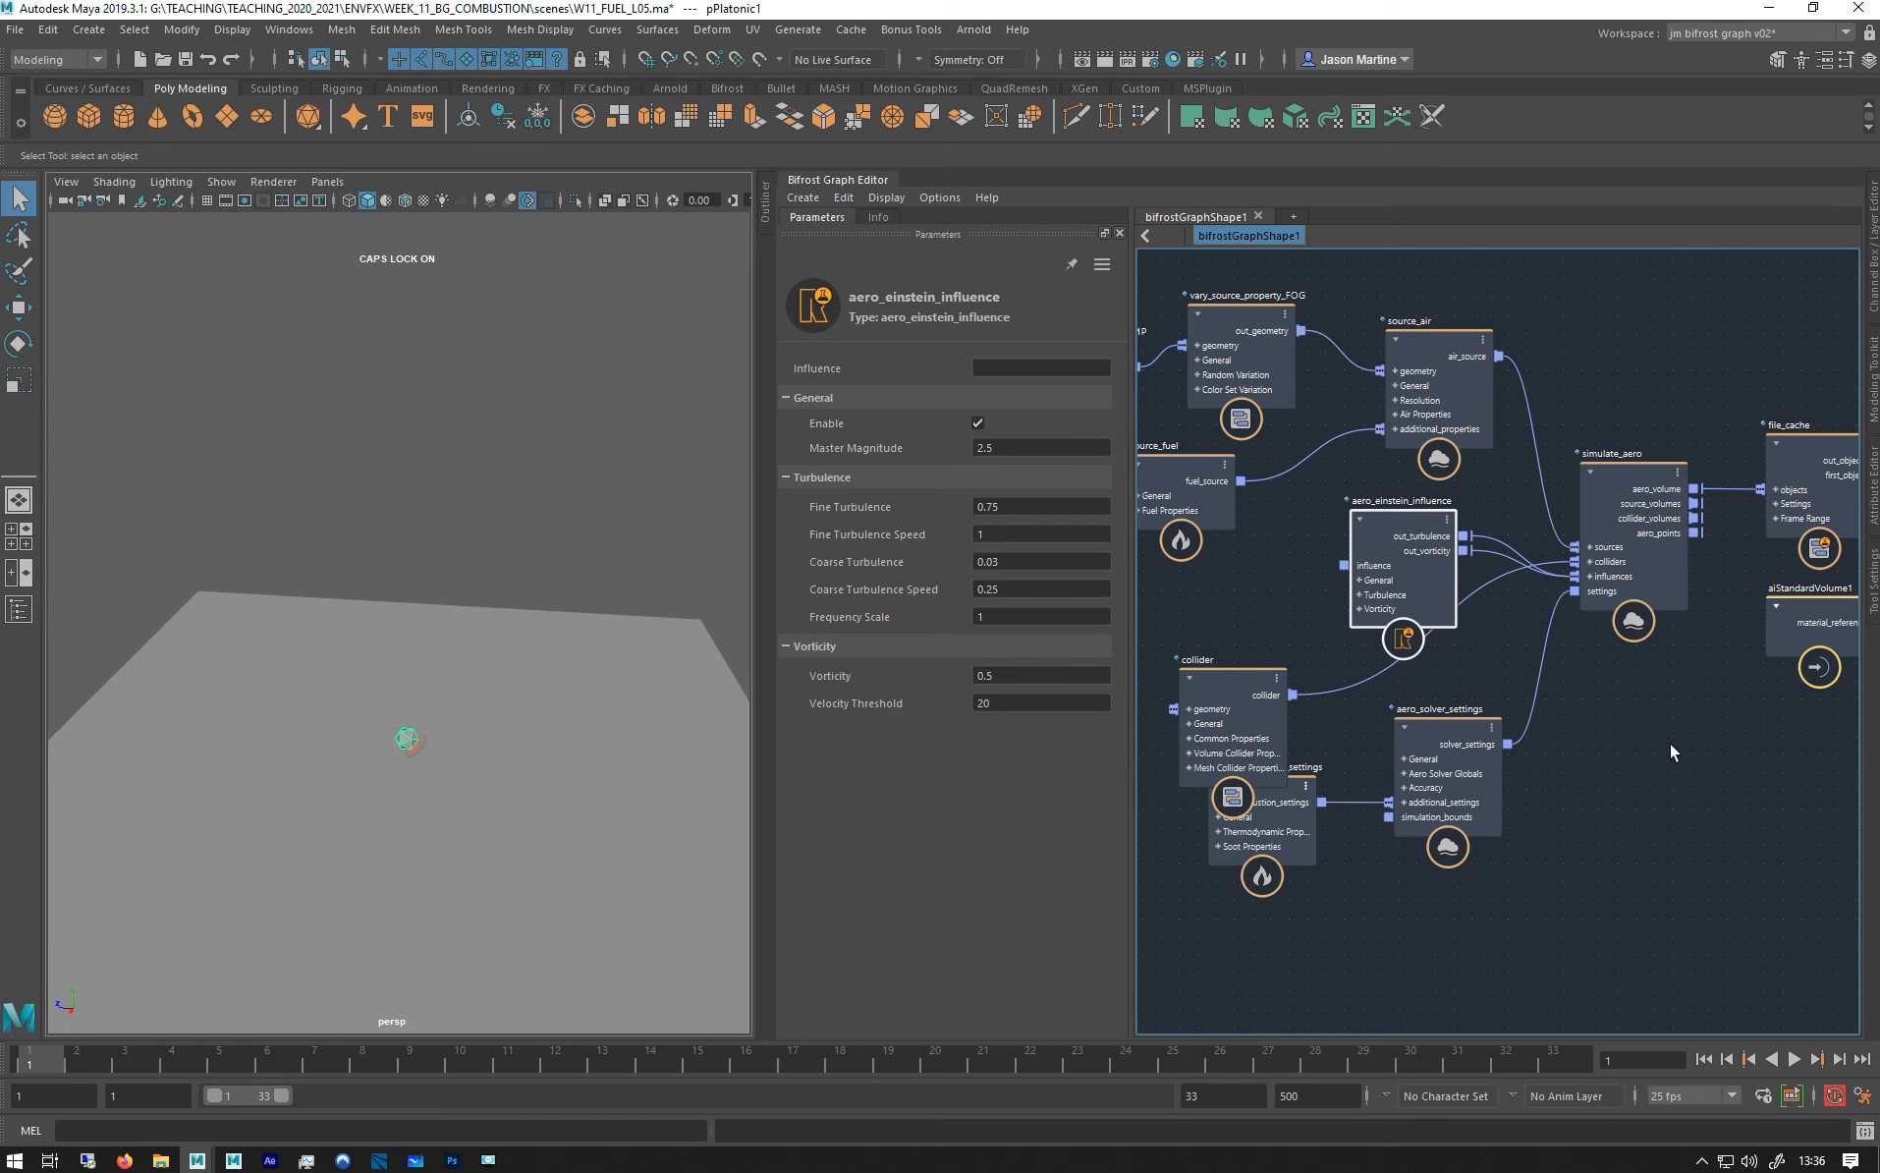
scroll(1477, 671, "down", 2)
left_click_drag(1405, 550, 1322, 568)
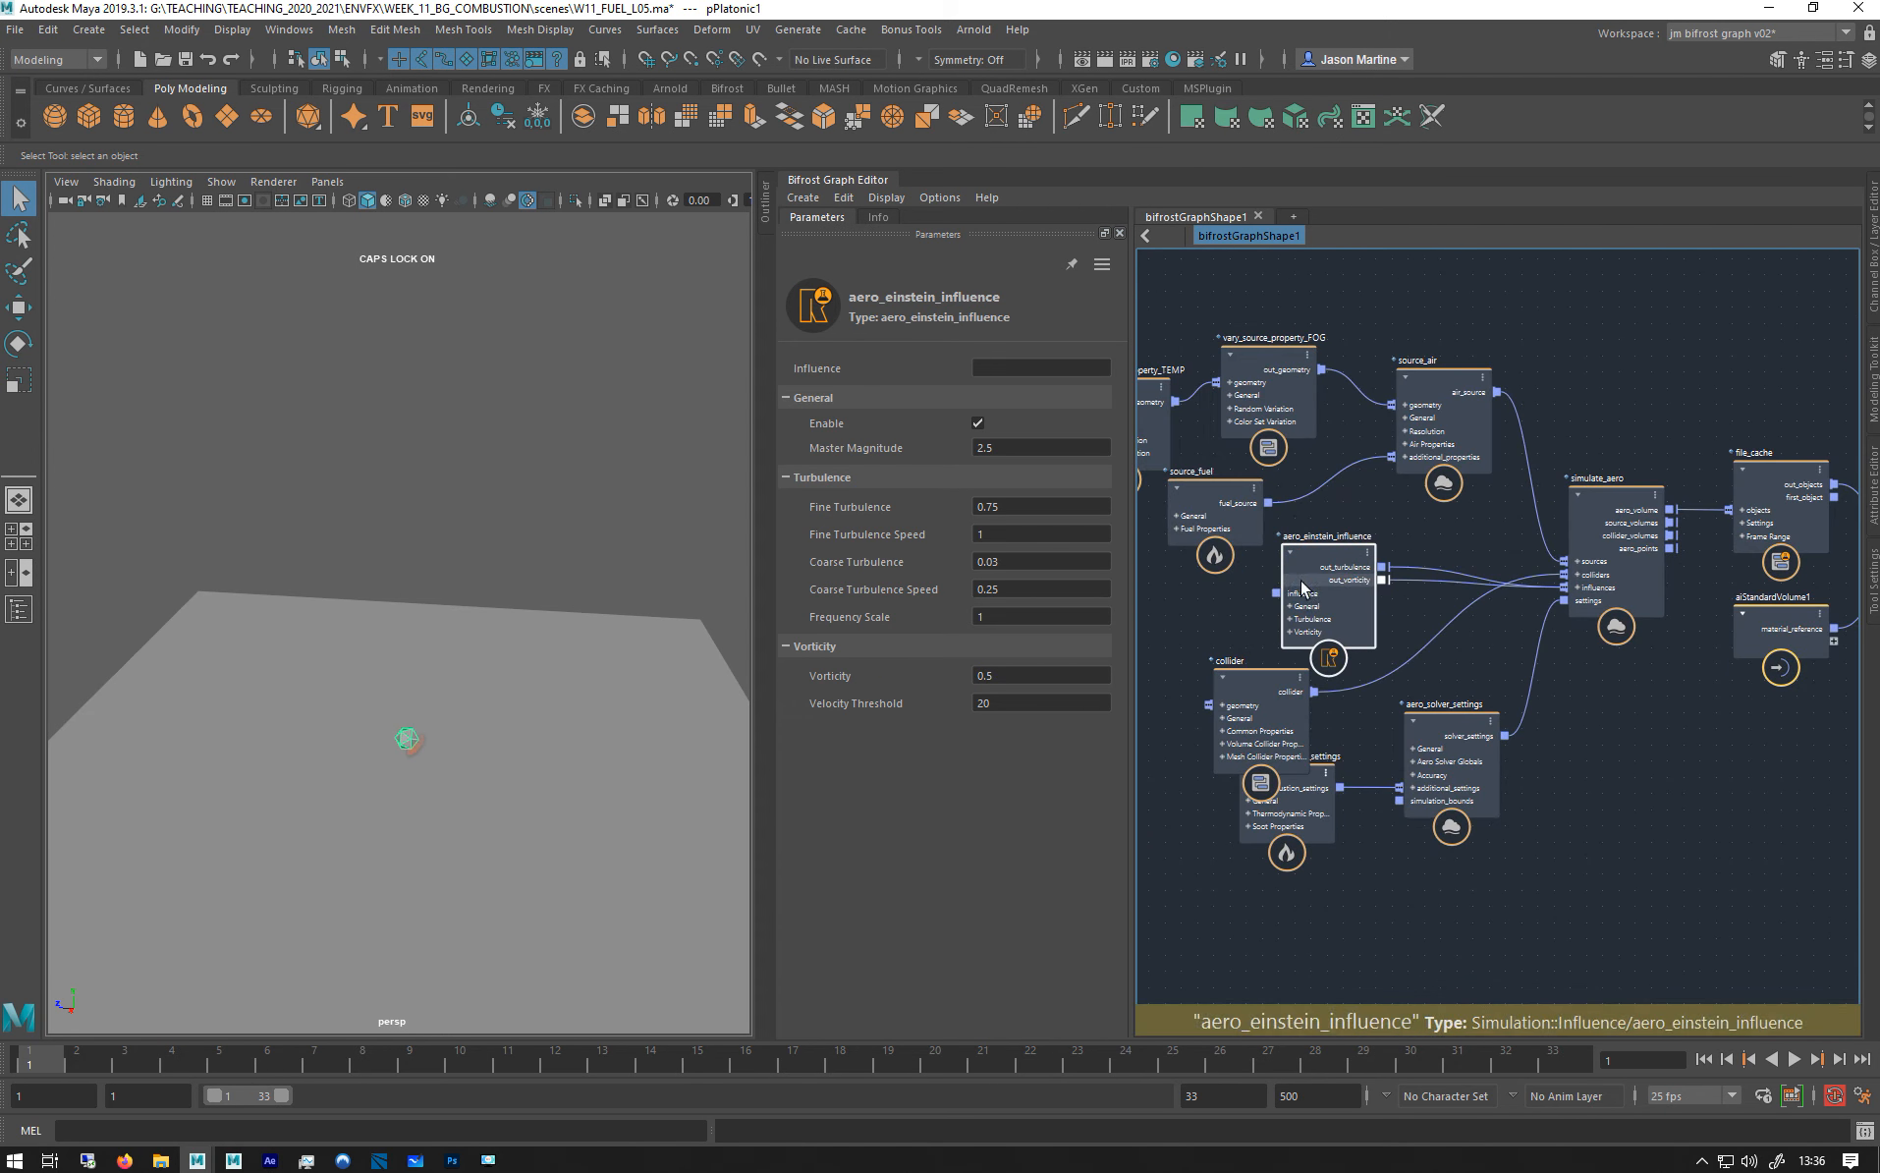
Add an aero_pyroclastic_influence node to the graph and show its documentation.
left_click(1681, 730)
key("Tab")
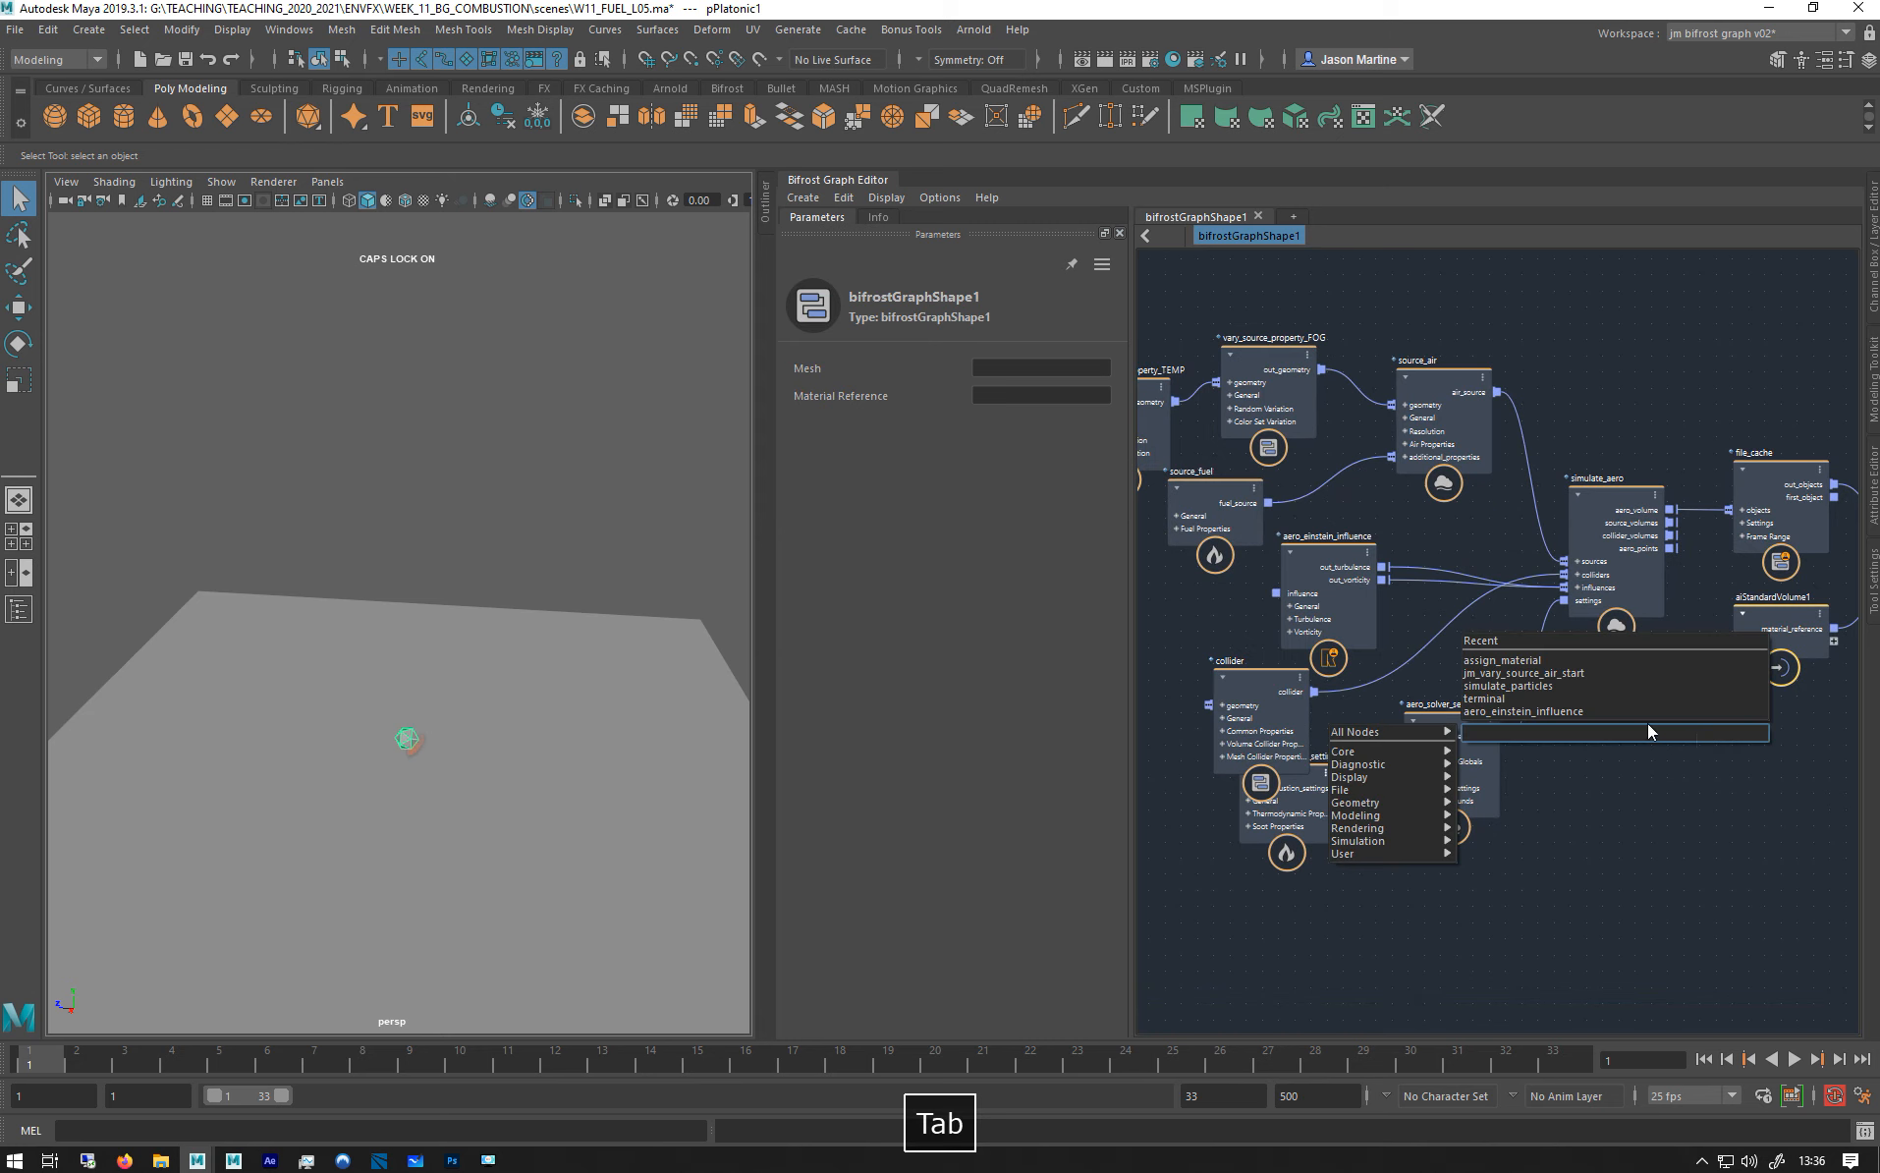
type("p")
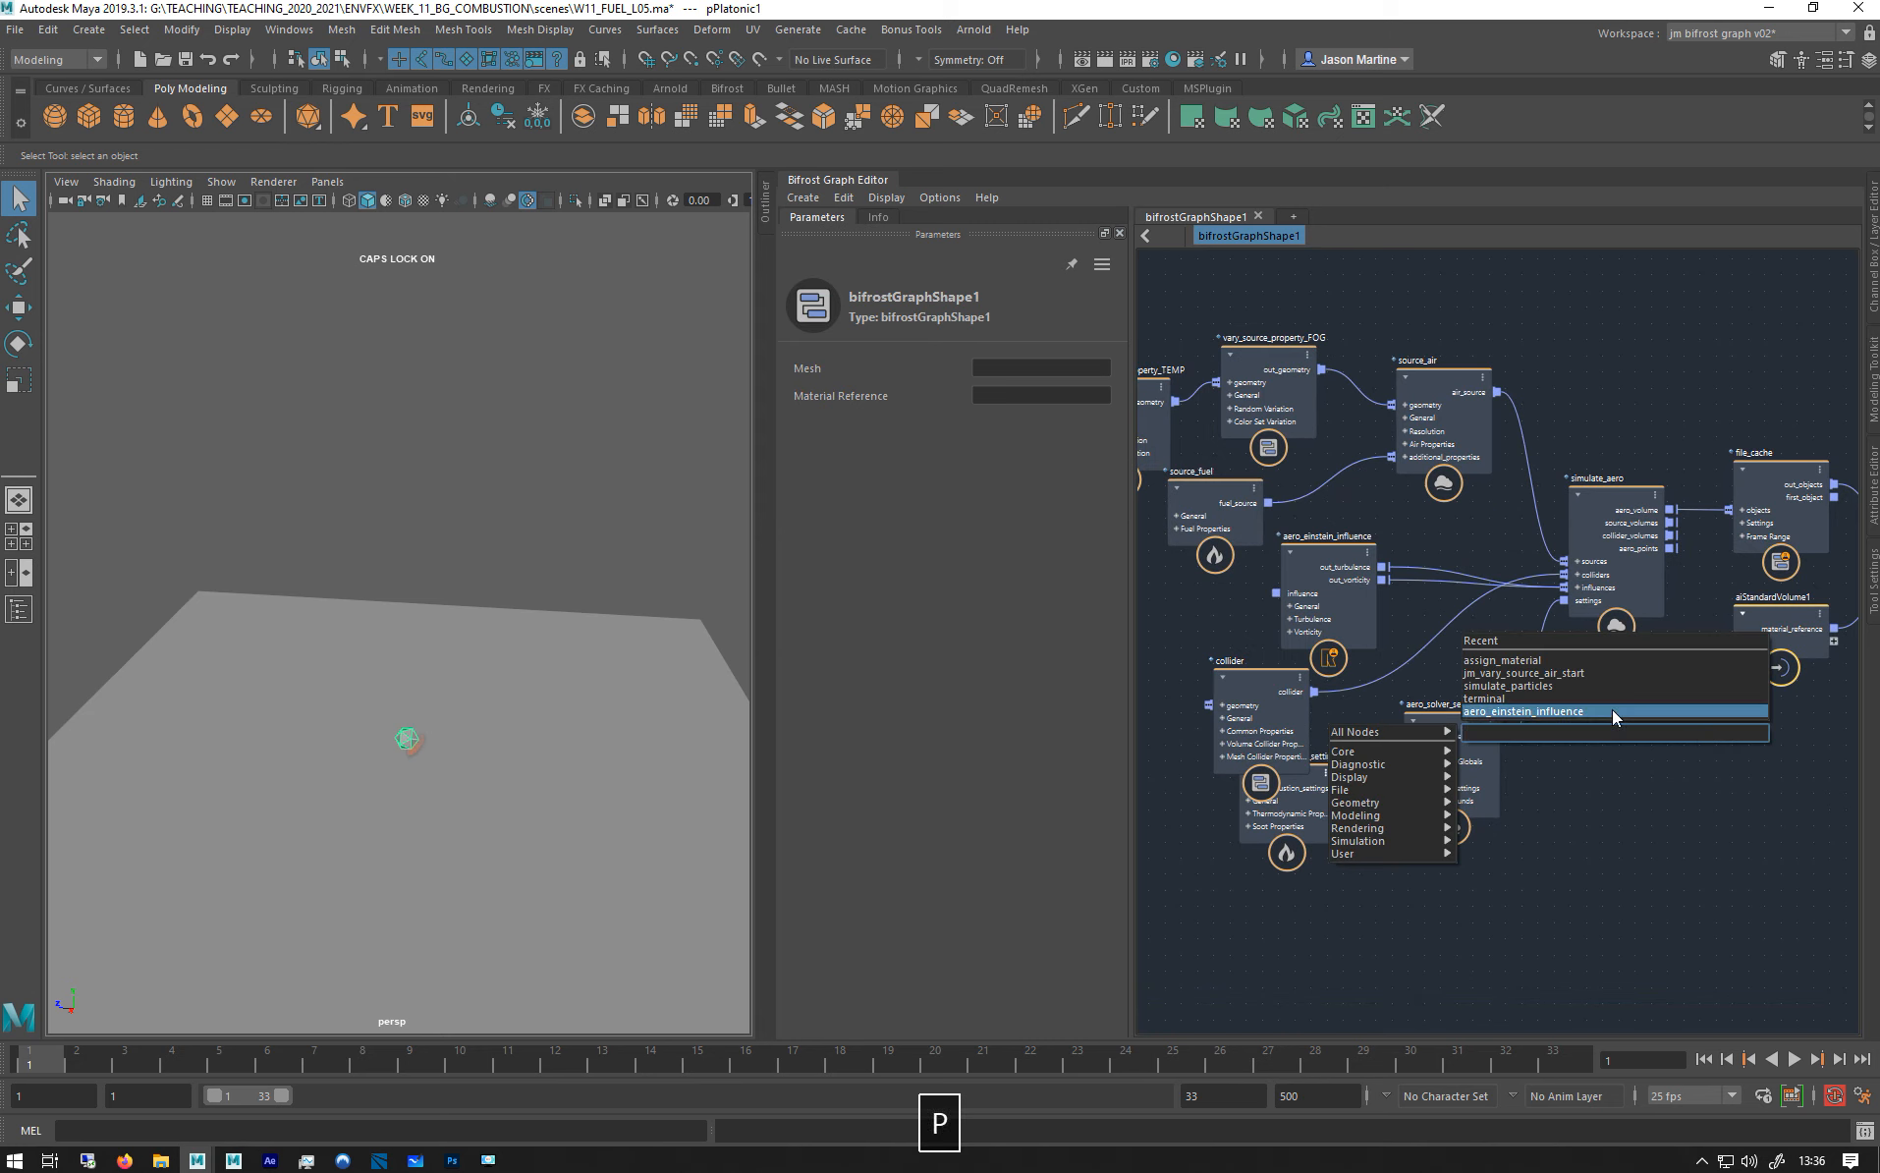
type("y")
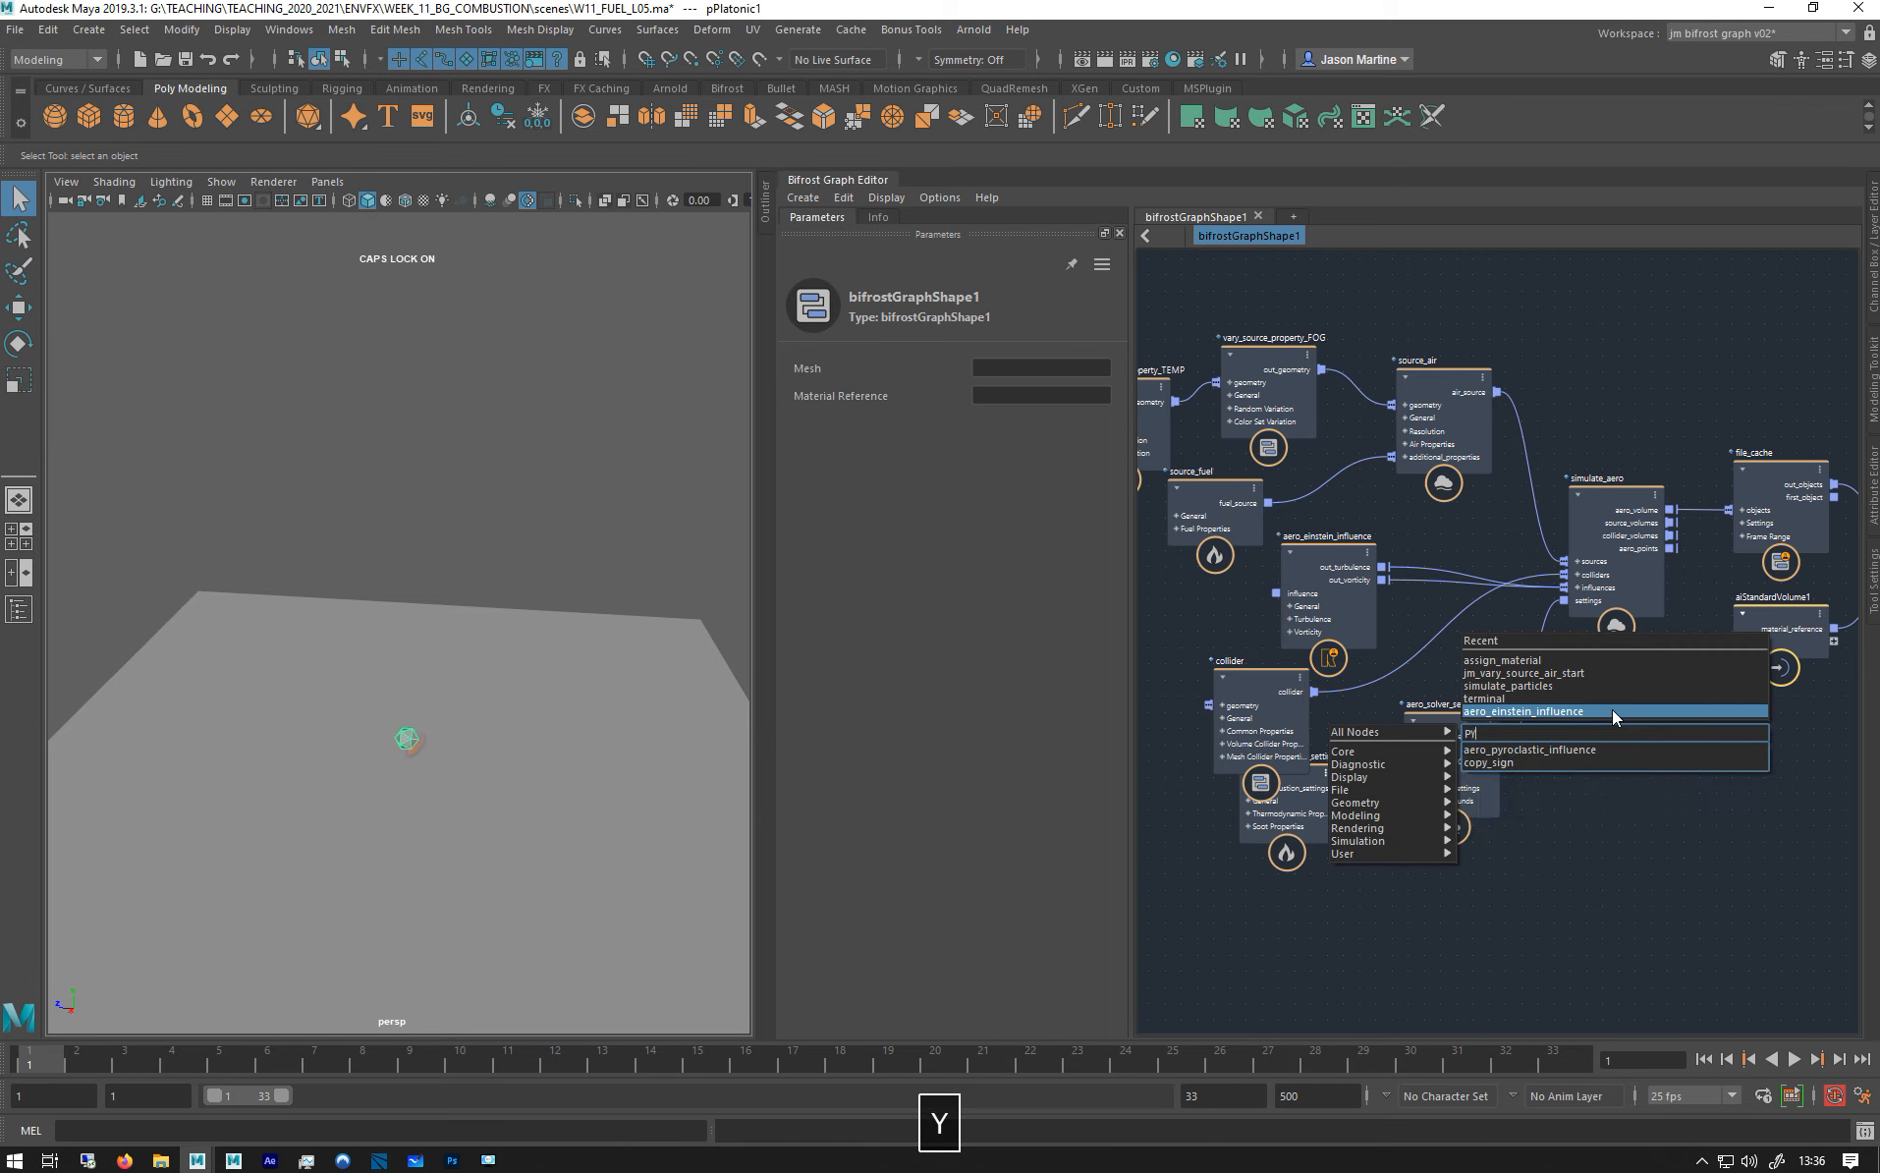
left_click(1582, 748)
left_click(874, 217)
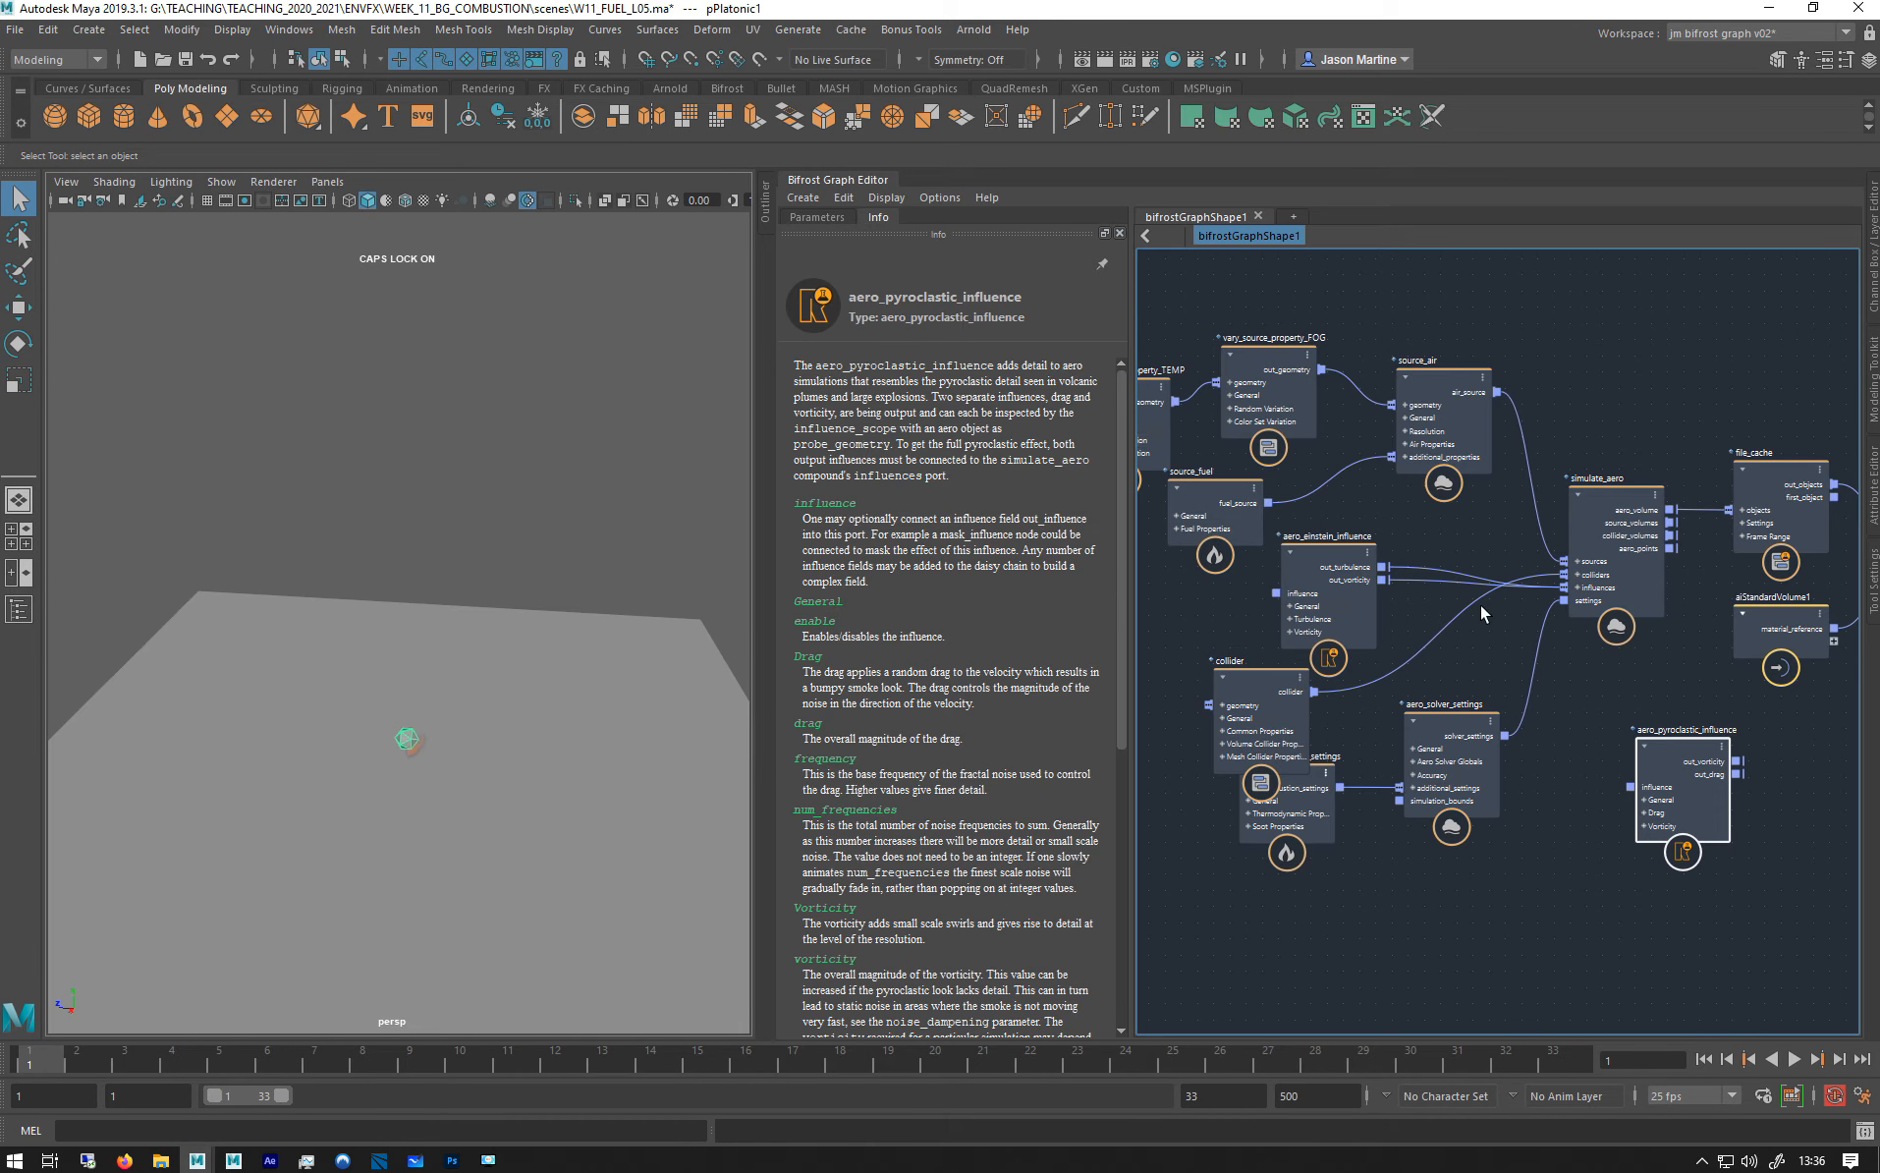
Place aero_pyroclastic_influence beside aero_einstein_influence and disconnect out_turbulence and out_vorticity of aero_einstein_influence from simulate_aero.
middle_click_drag(1574, 713, 1669, 720, "alt")
left_click_drag(1761, 765, 1189, 619)
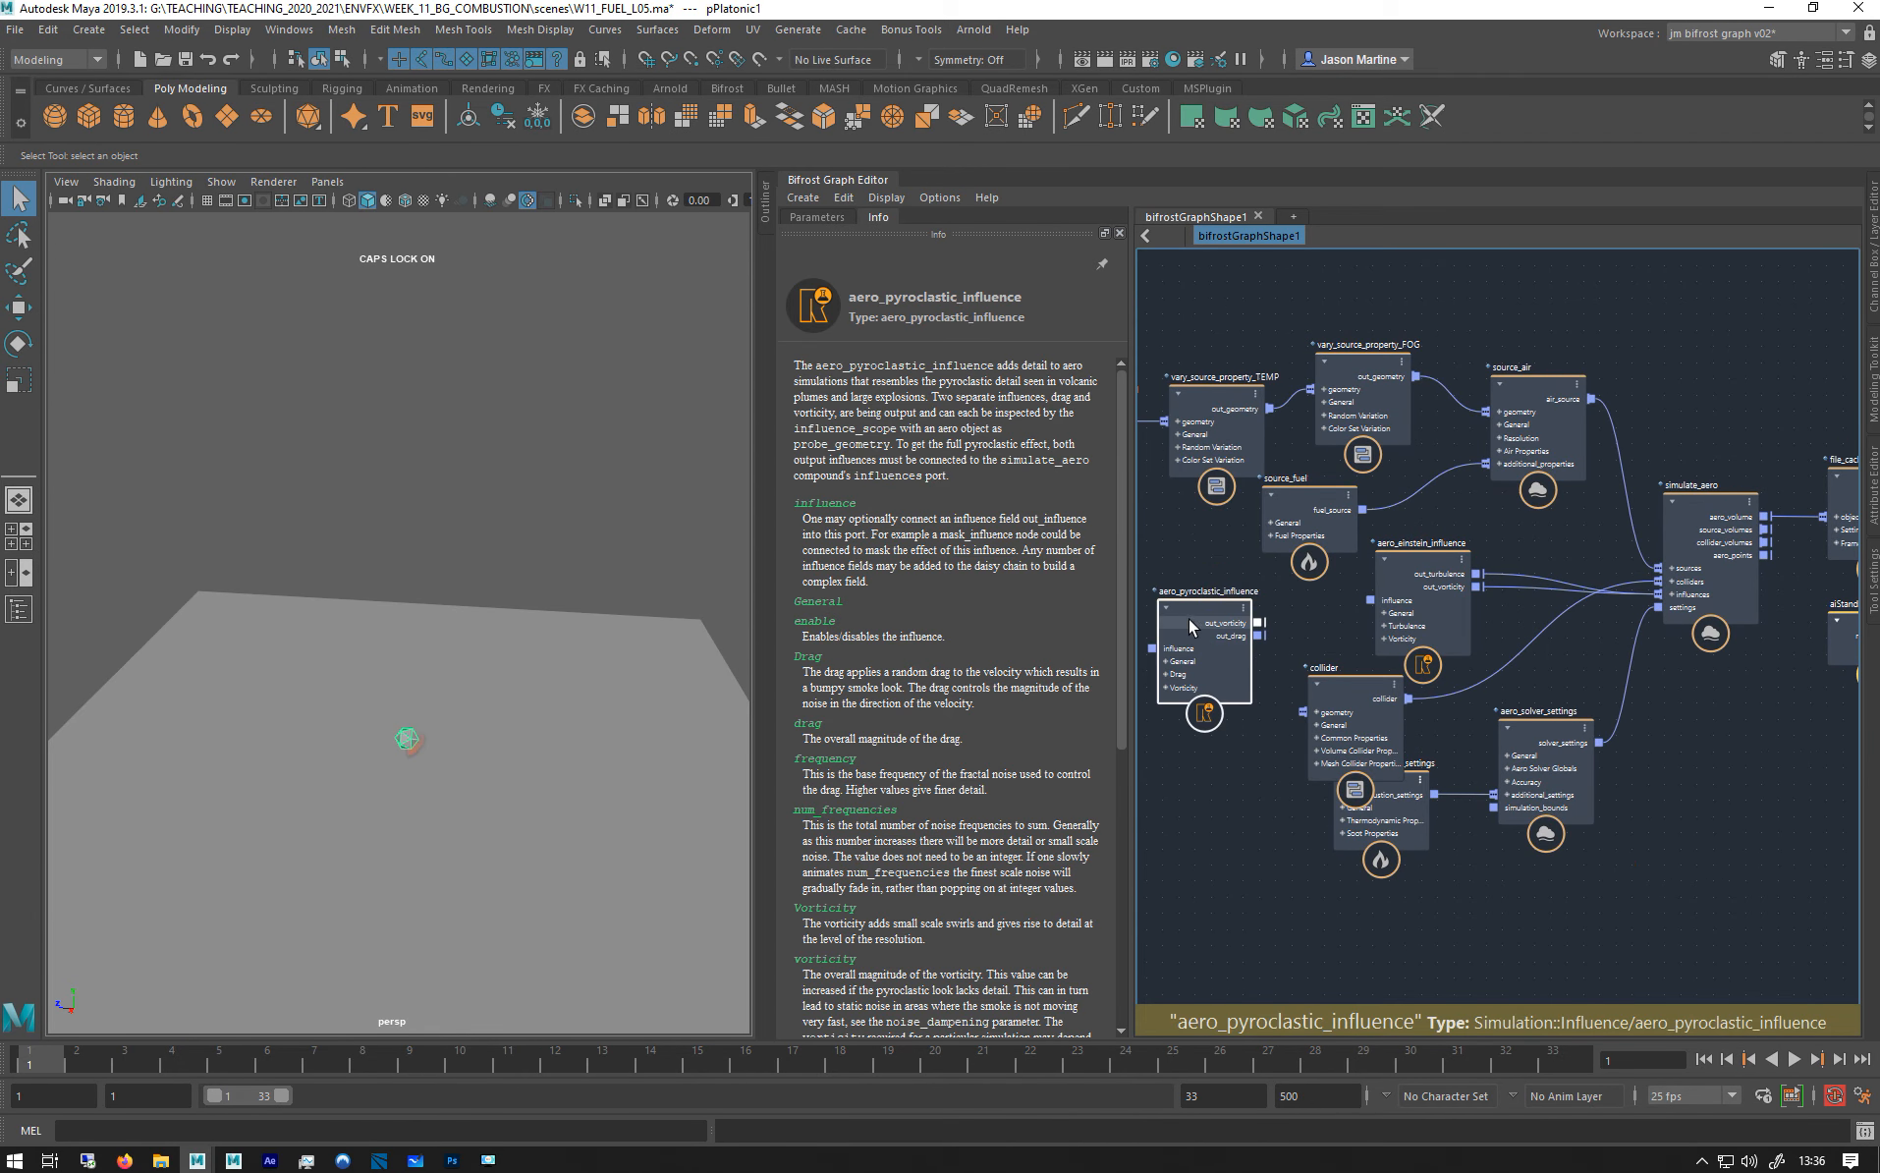
scroll(1207, 643, "up", 2)
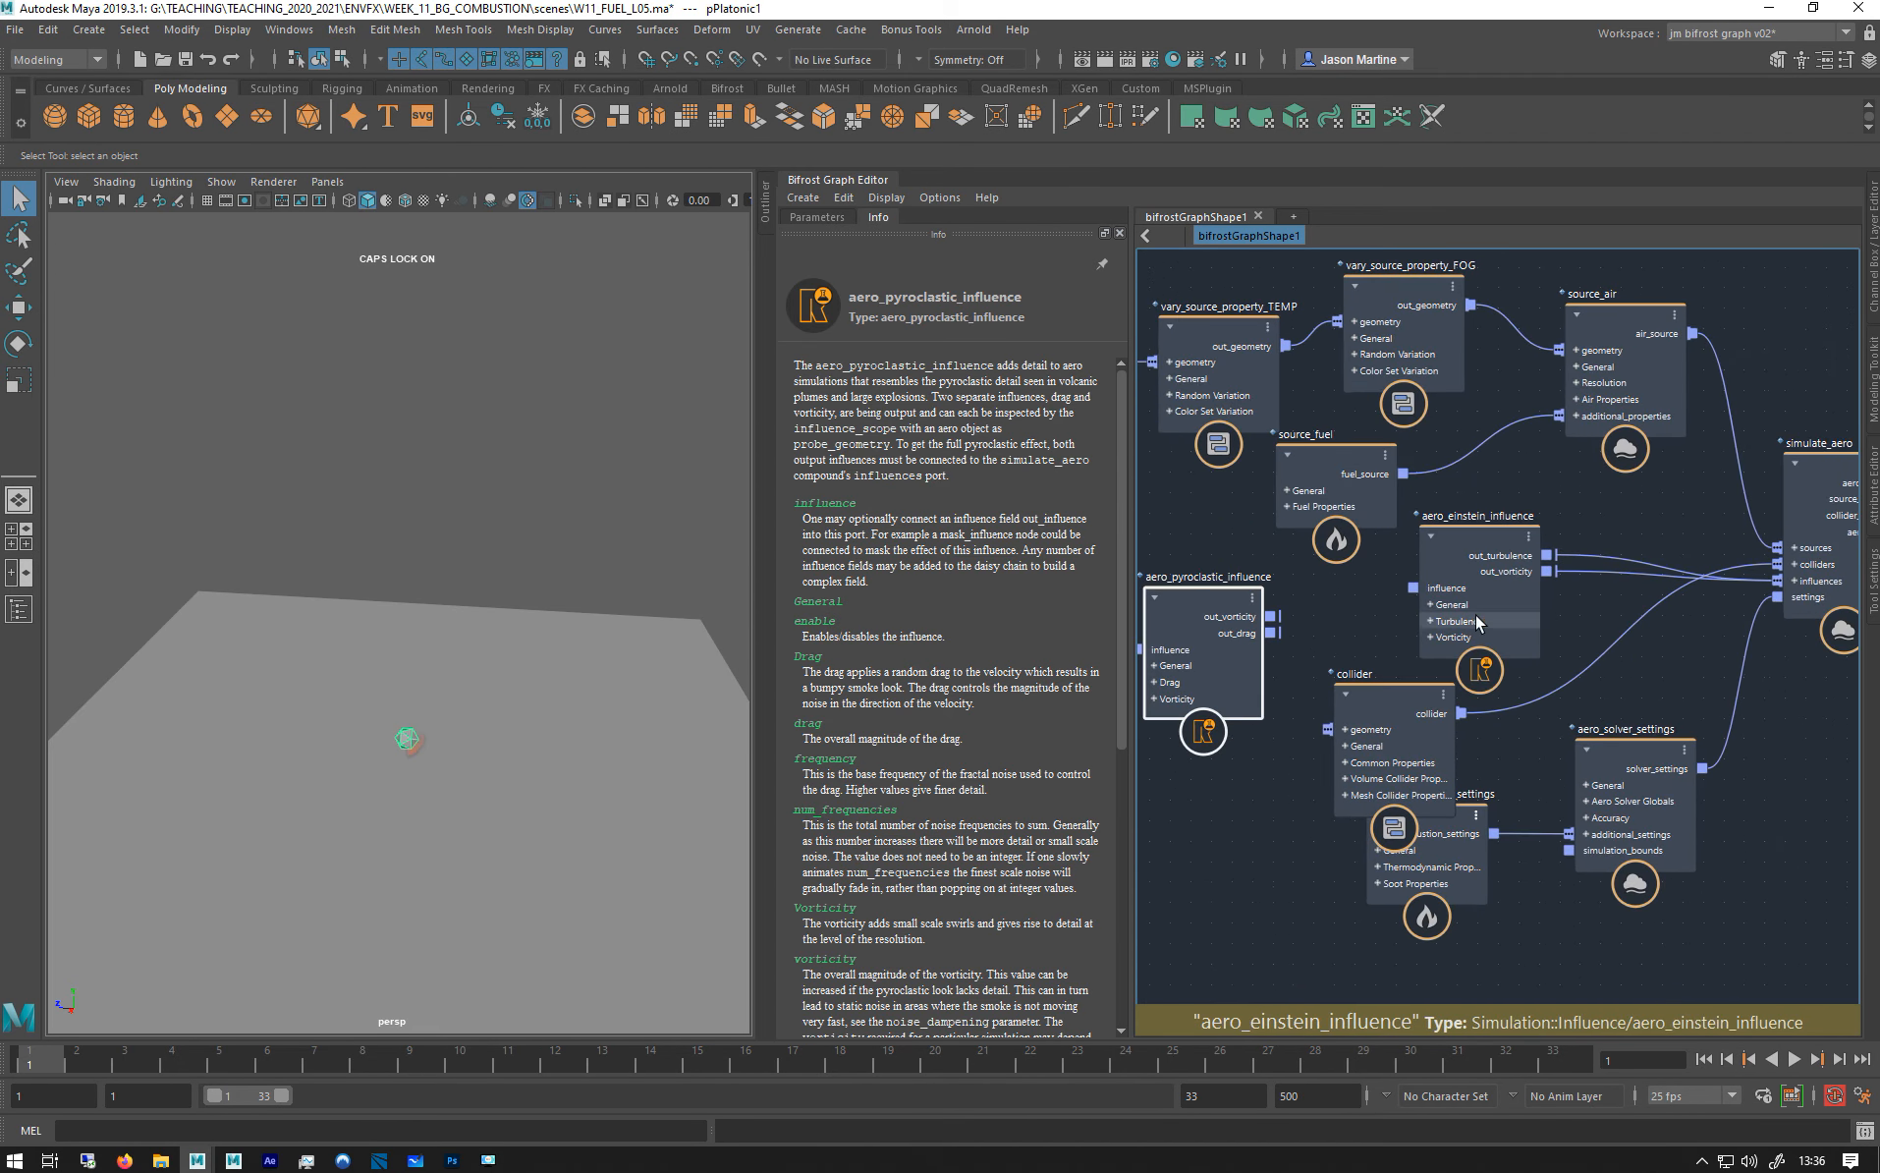
scroll(1507, 569, "up", 3)
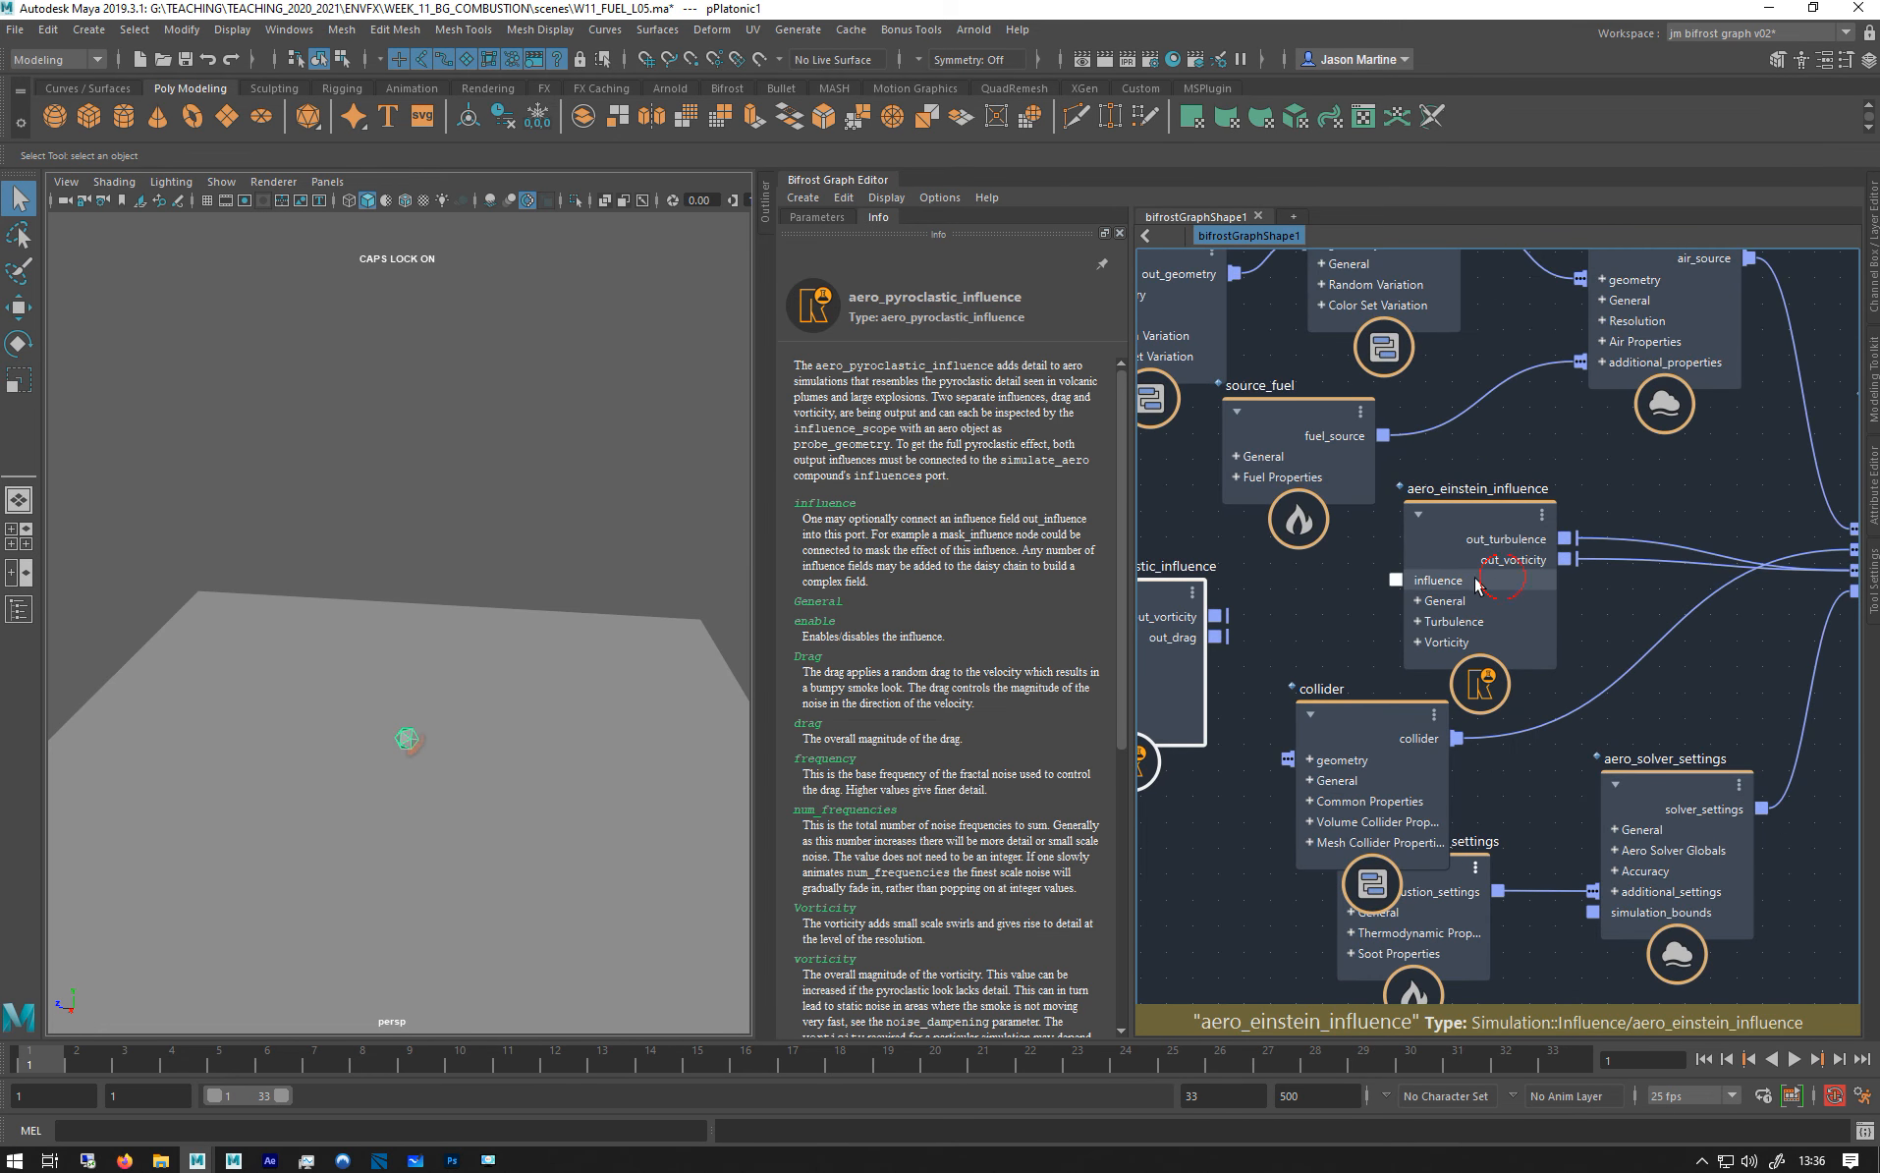
left_click_drag(1532, 573, 1495, 575)
left_click_drag(1556, 484, 1574, 589, "alt+shift")
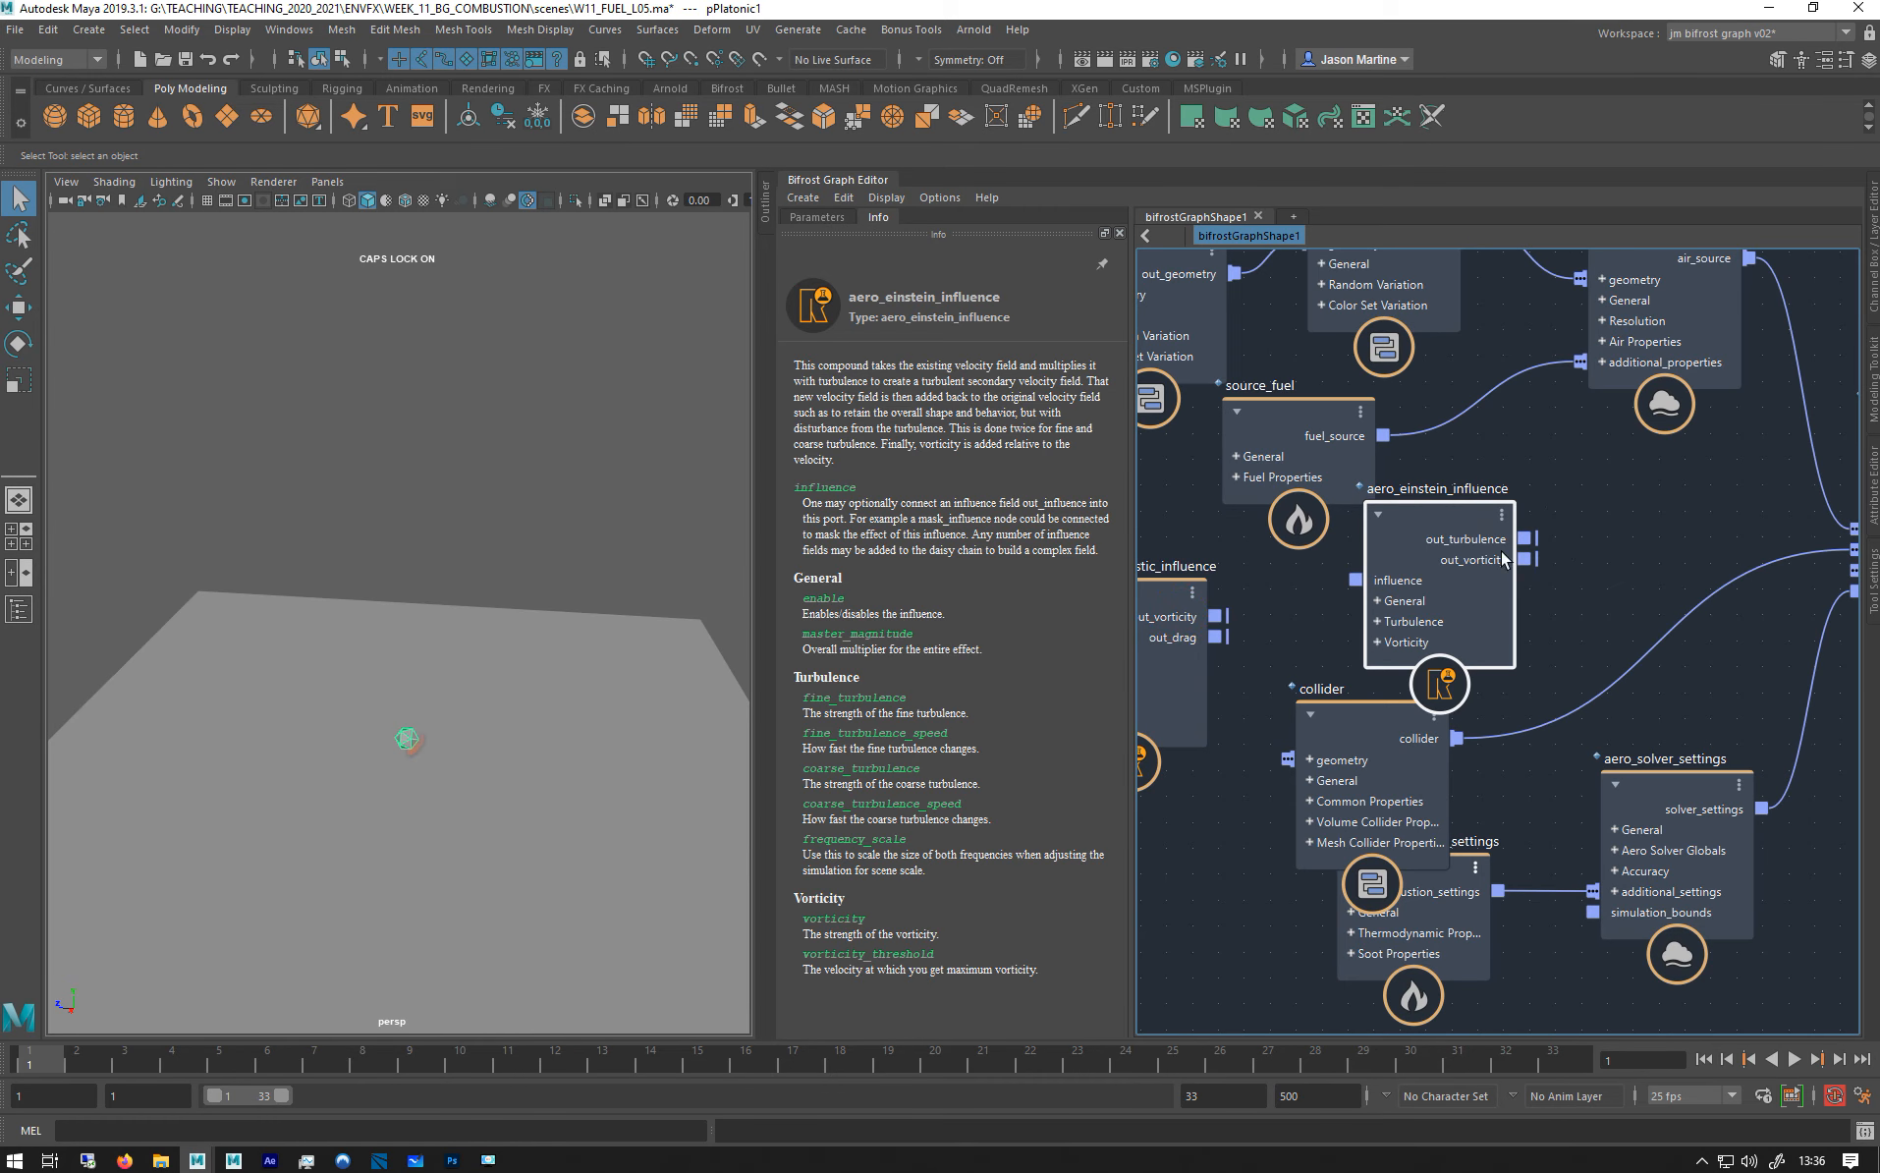
Place aero_pyroclastic_influence before simulate_aero, connect its out_vorticity and out_drag to the influences input, and show its parameters.
left_click_drag(1181, 617, 1633, 571)
scroll(1527, 583, "down", 1)
middle_click_drag(1634, 571, 1420, 586, "alt")
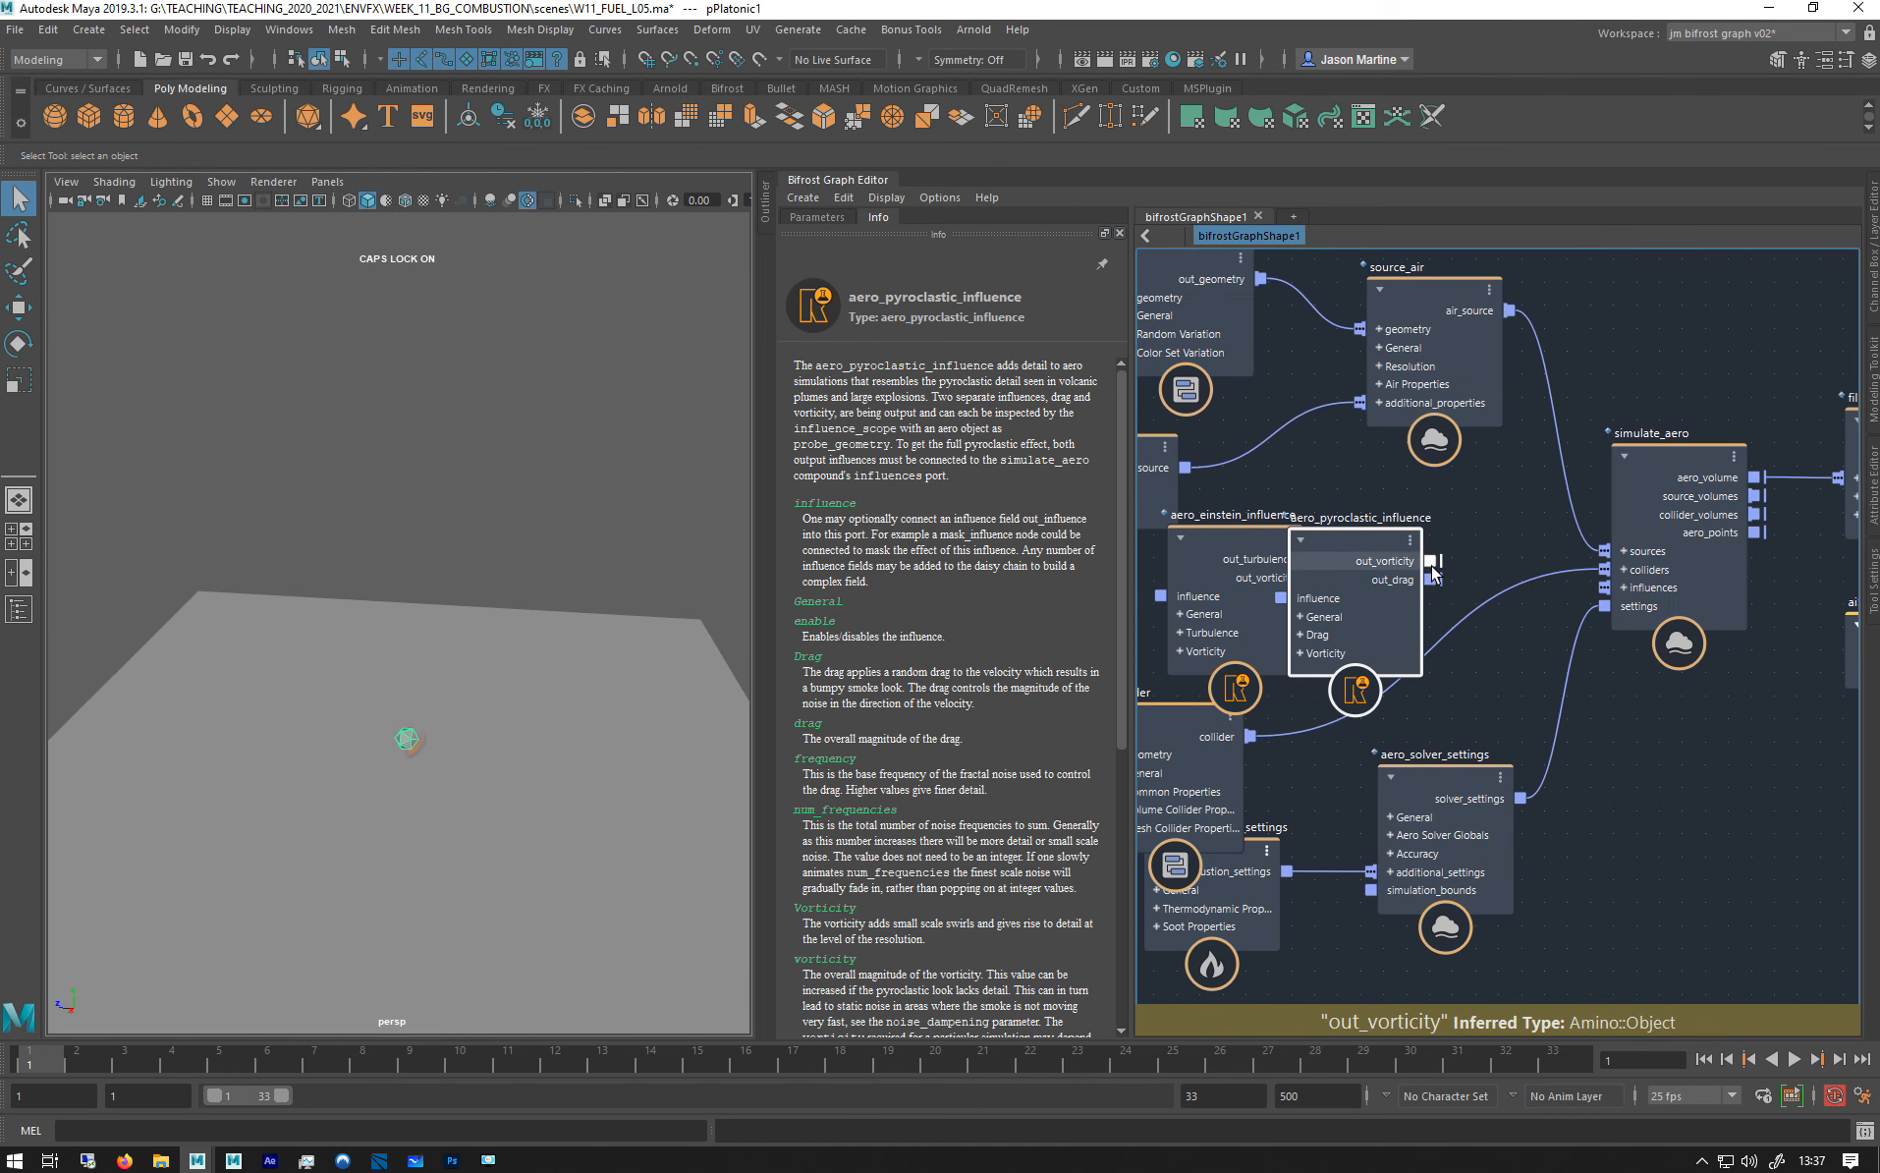
left_click_drag(1434, 561, 1621, 587)
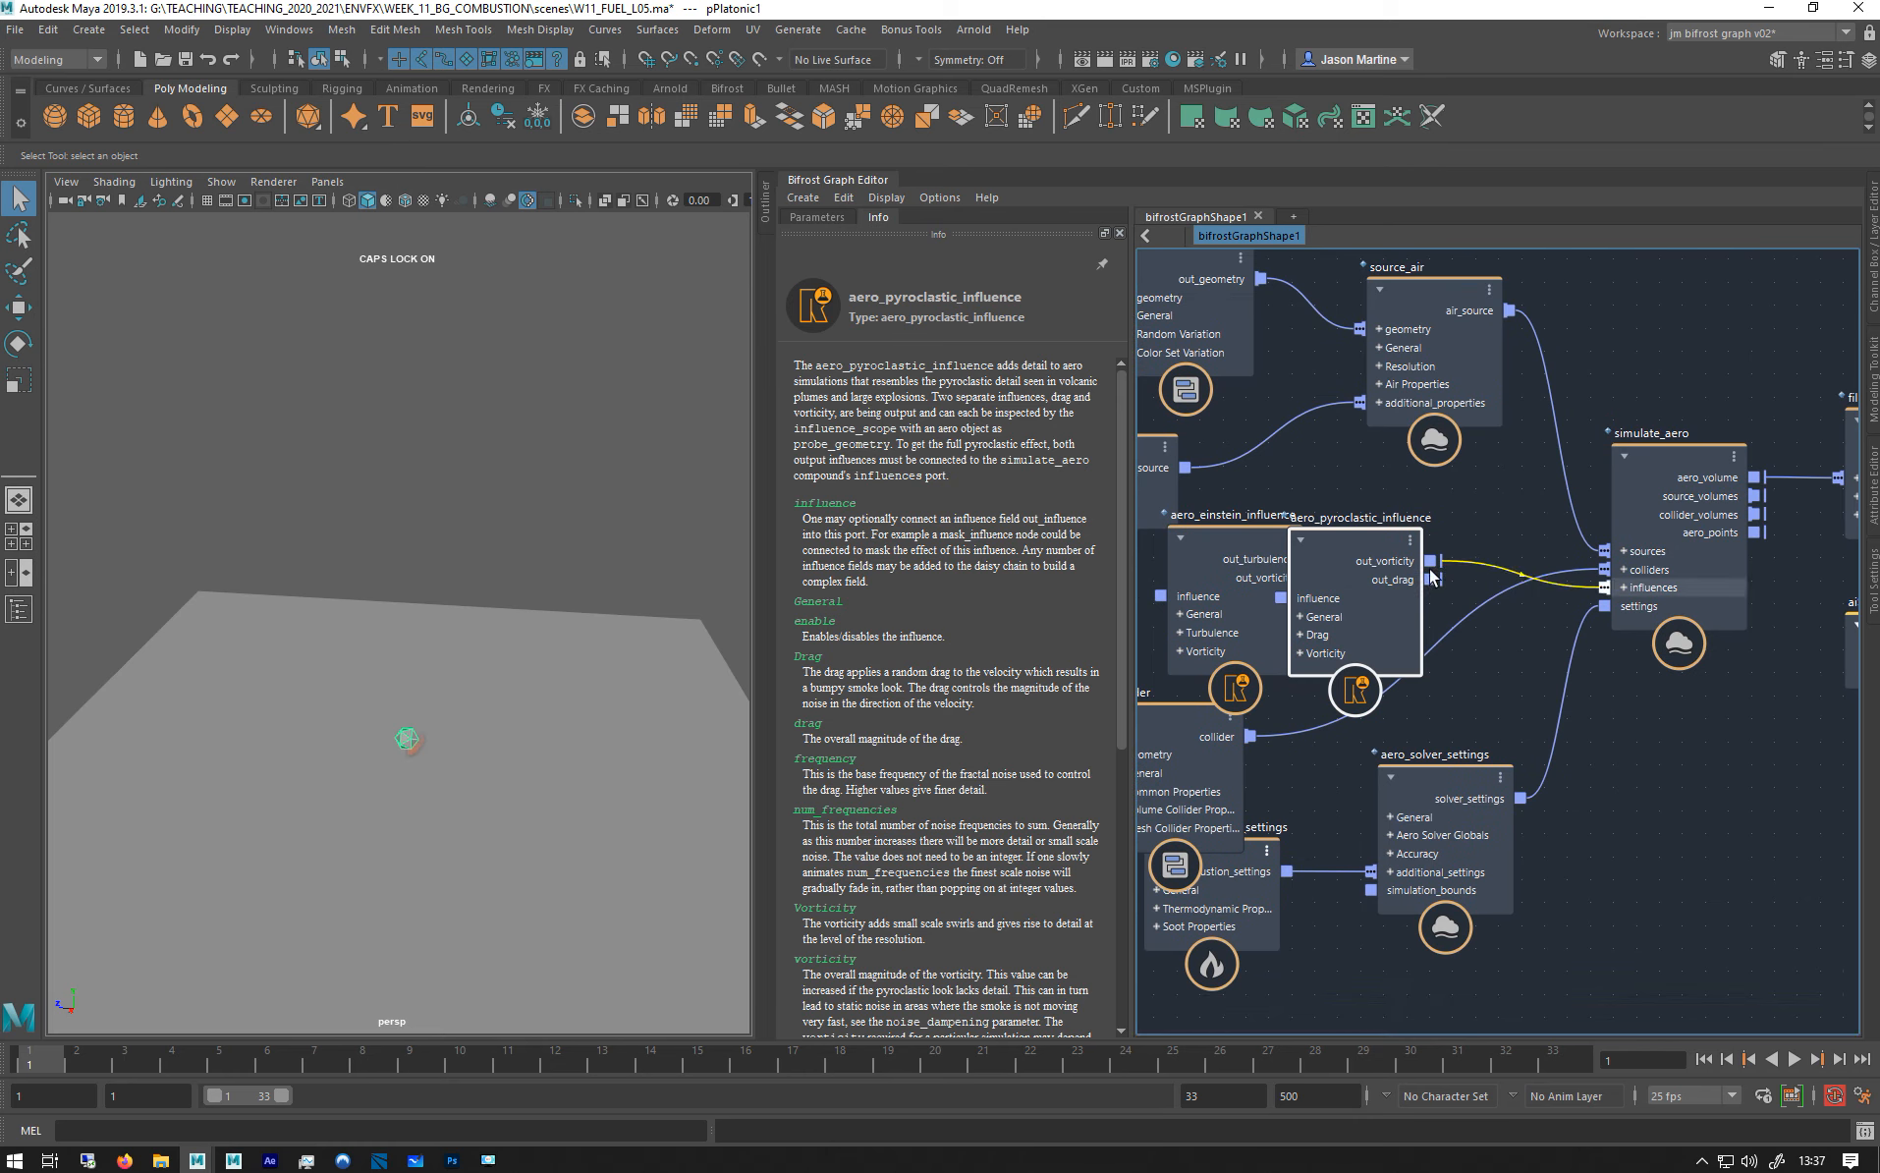
left_click_drag(1432, 579, 1555, 594)
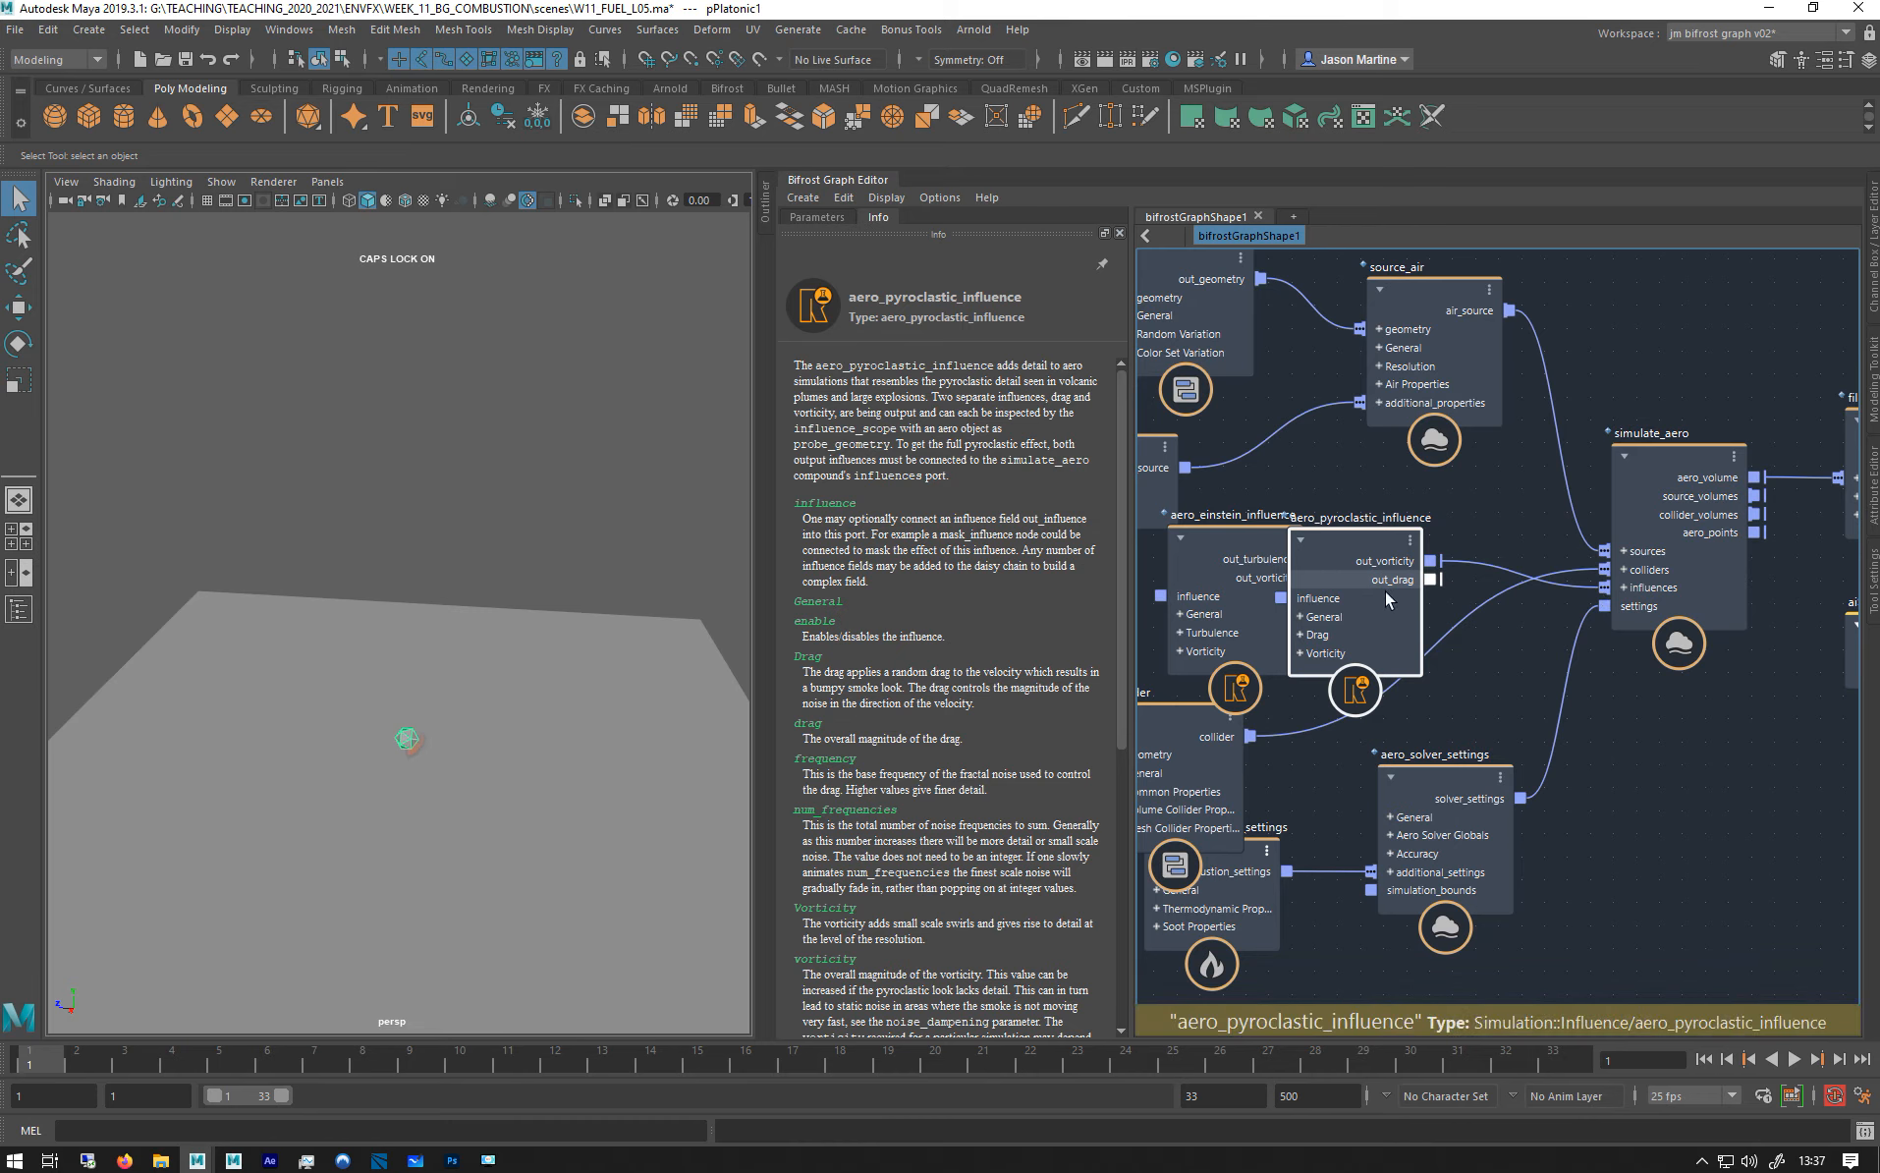
left_click_drag(1385, 590, 1452, 585)
left_click(825, 219)
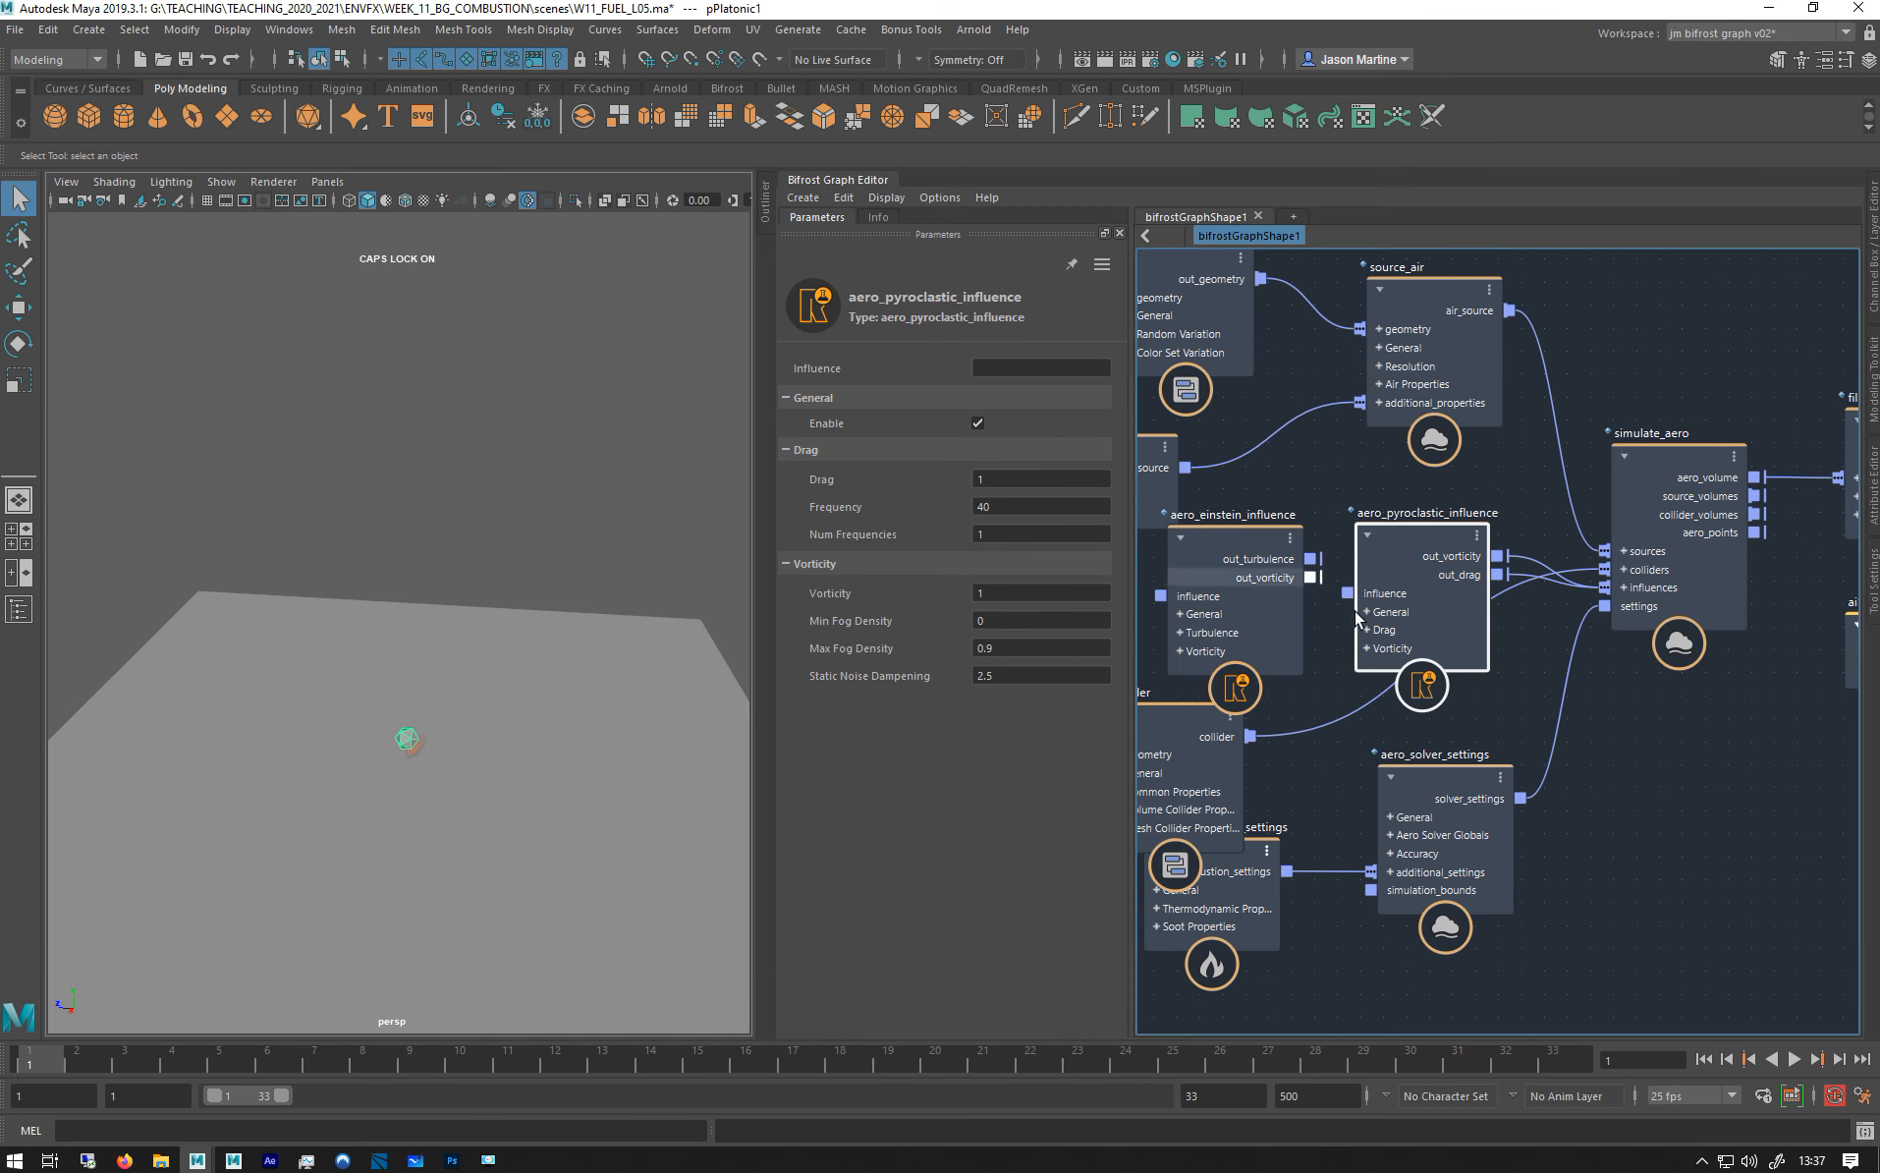
Play the simulation from the first frame and compare the explosion's shape across frames 14 to 16.
left_click(1704, 1060)
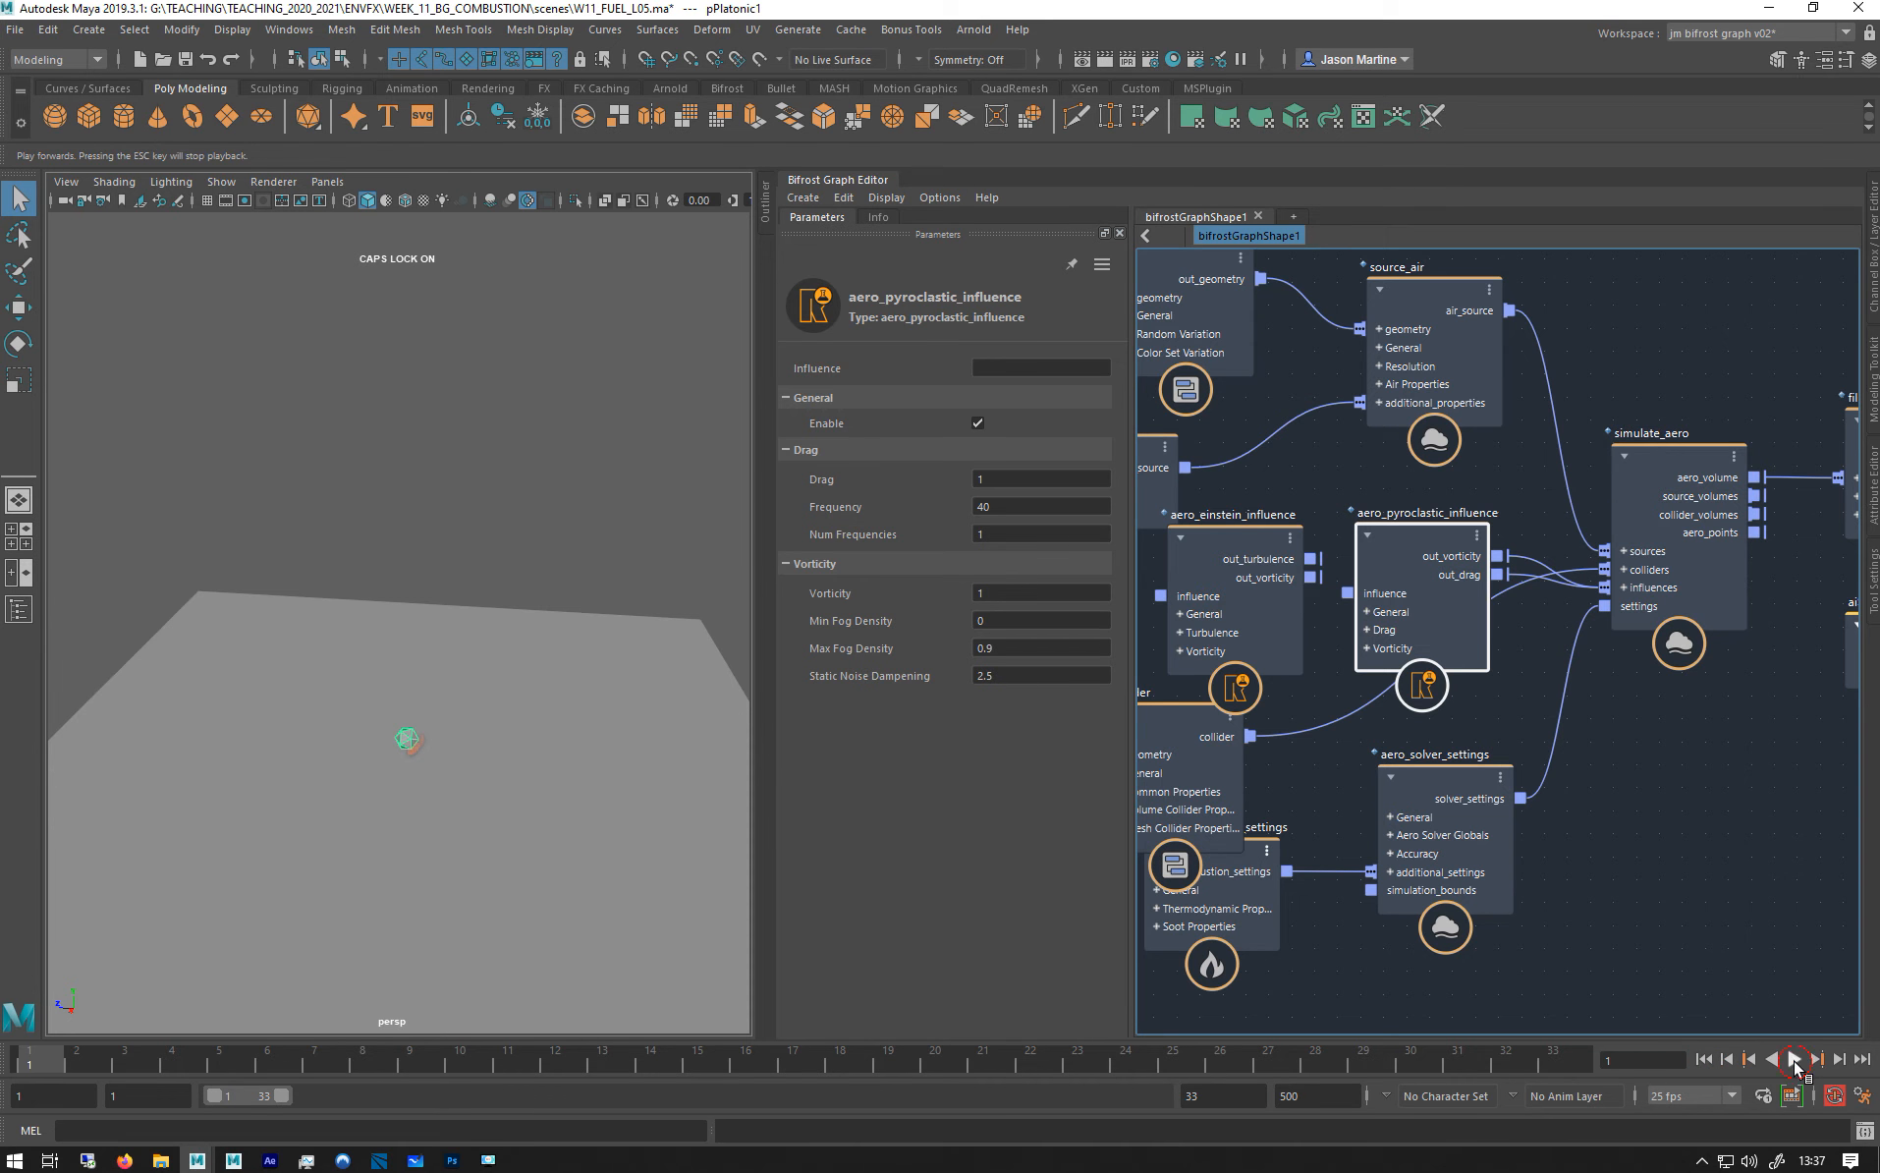
left_click(1795, 1059)
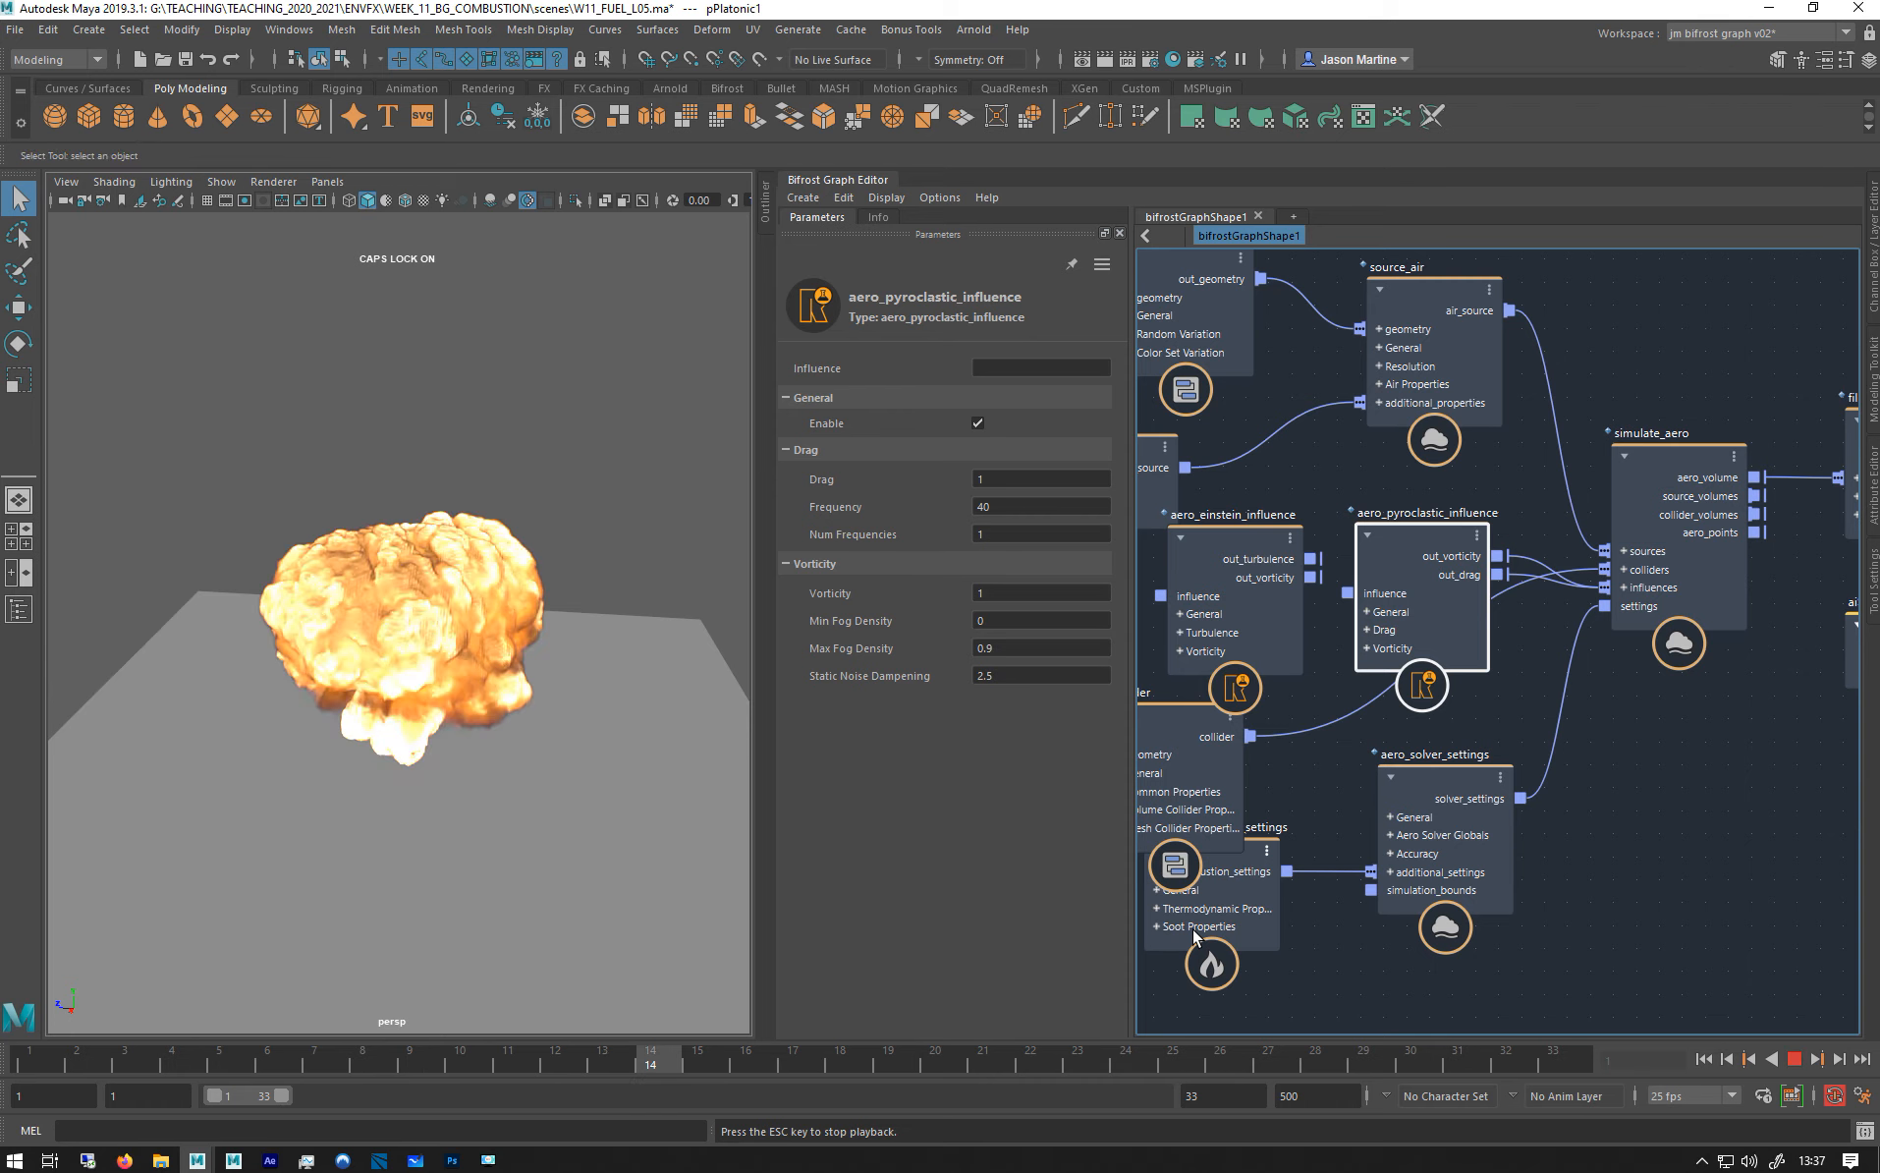
key("Escape")
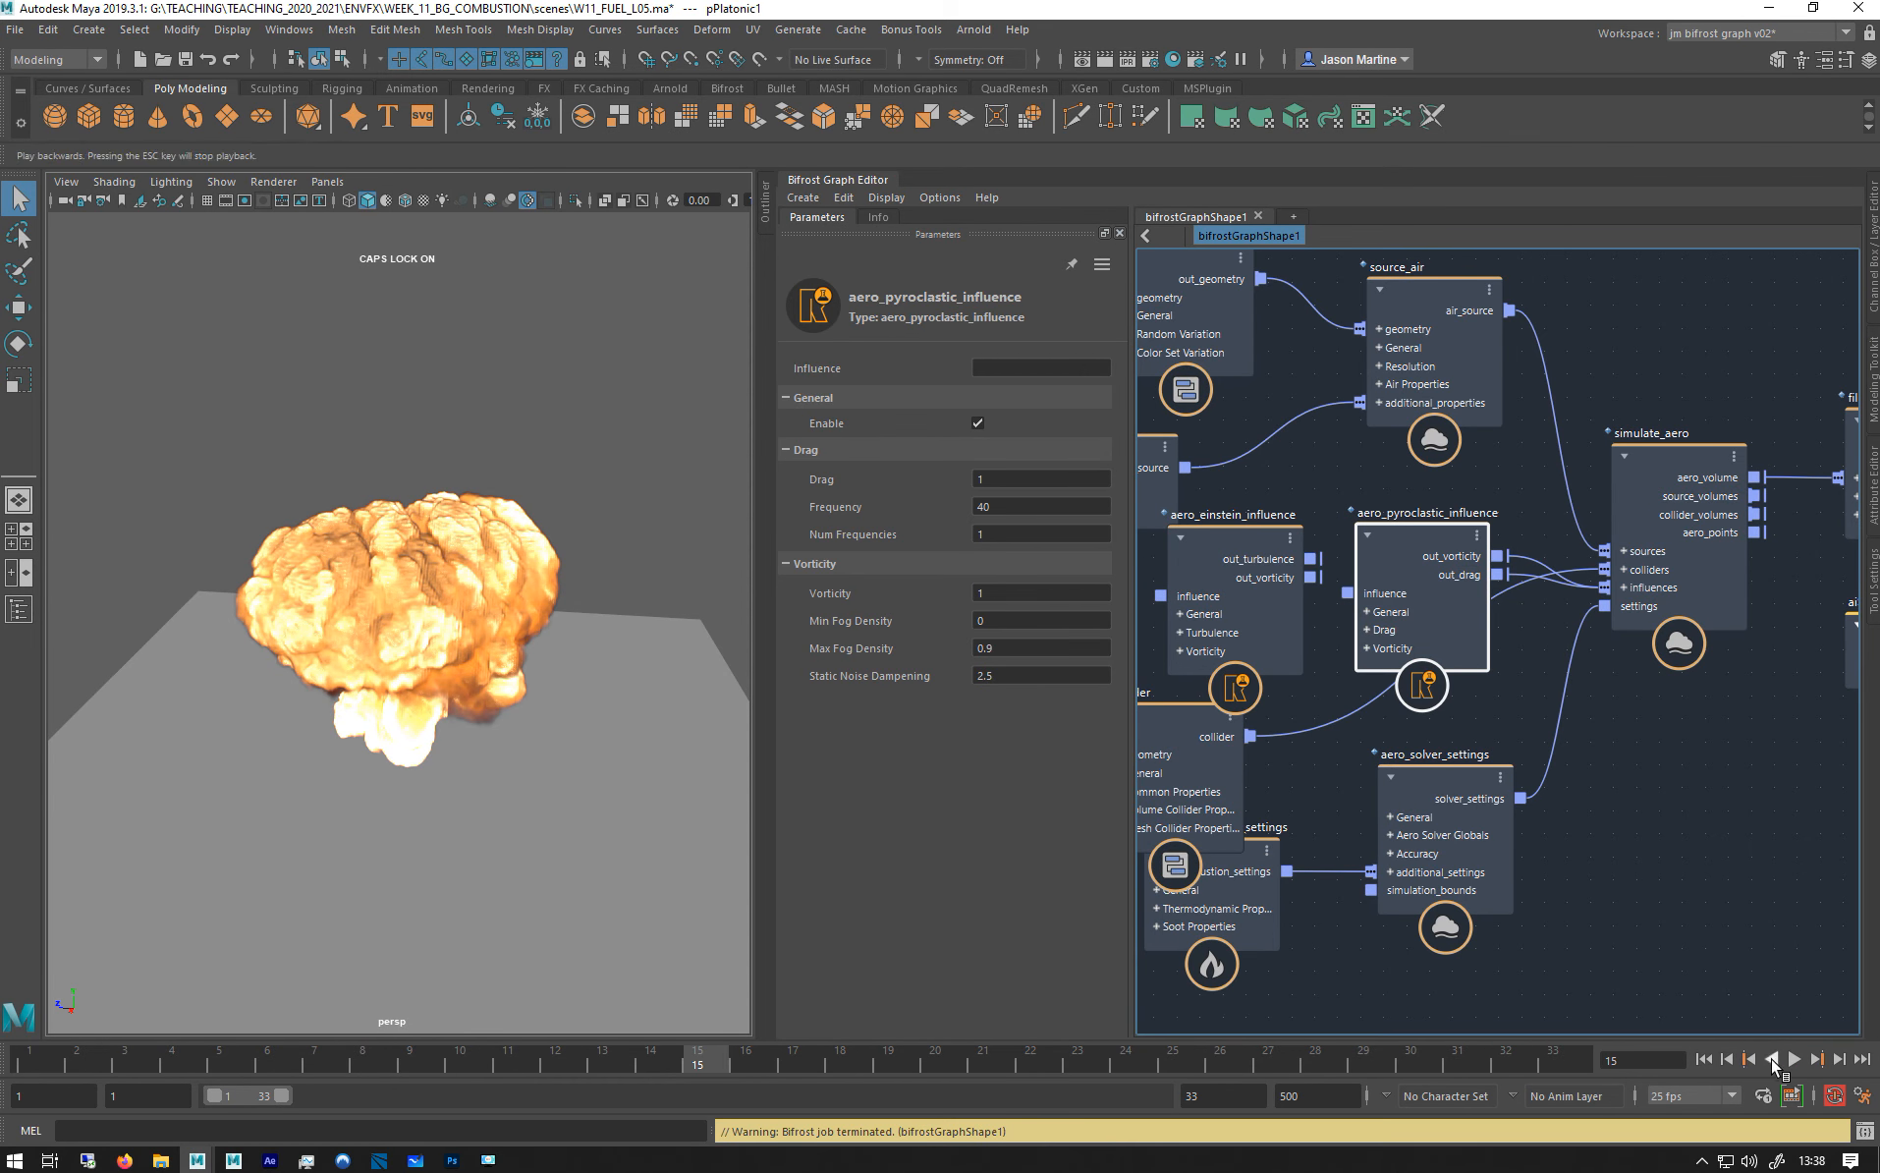
left_click(1839, 1060)
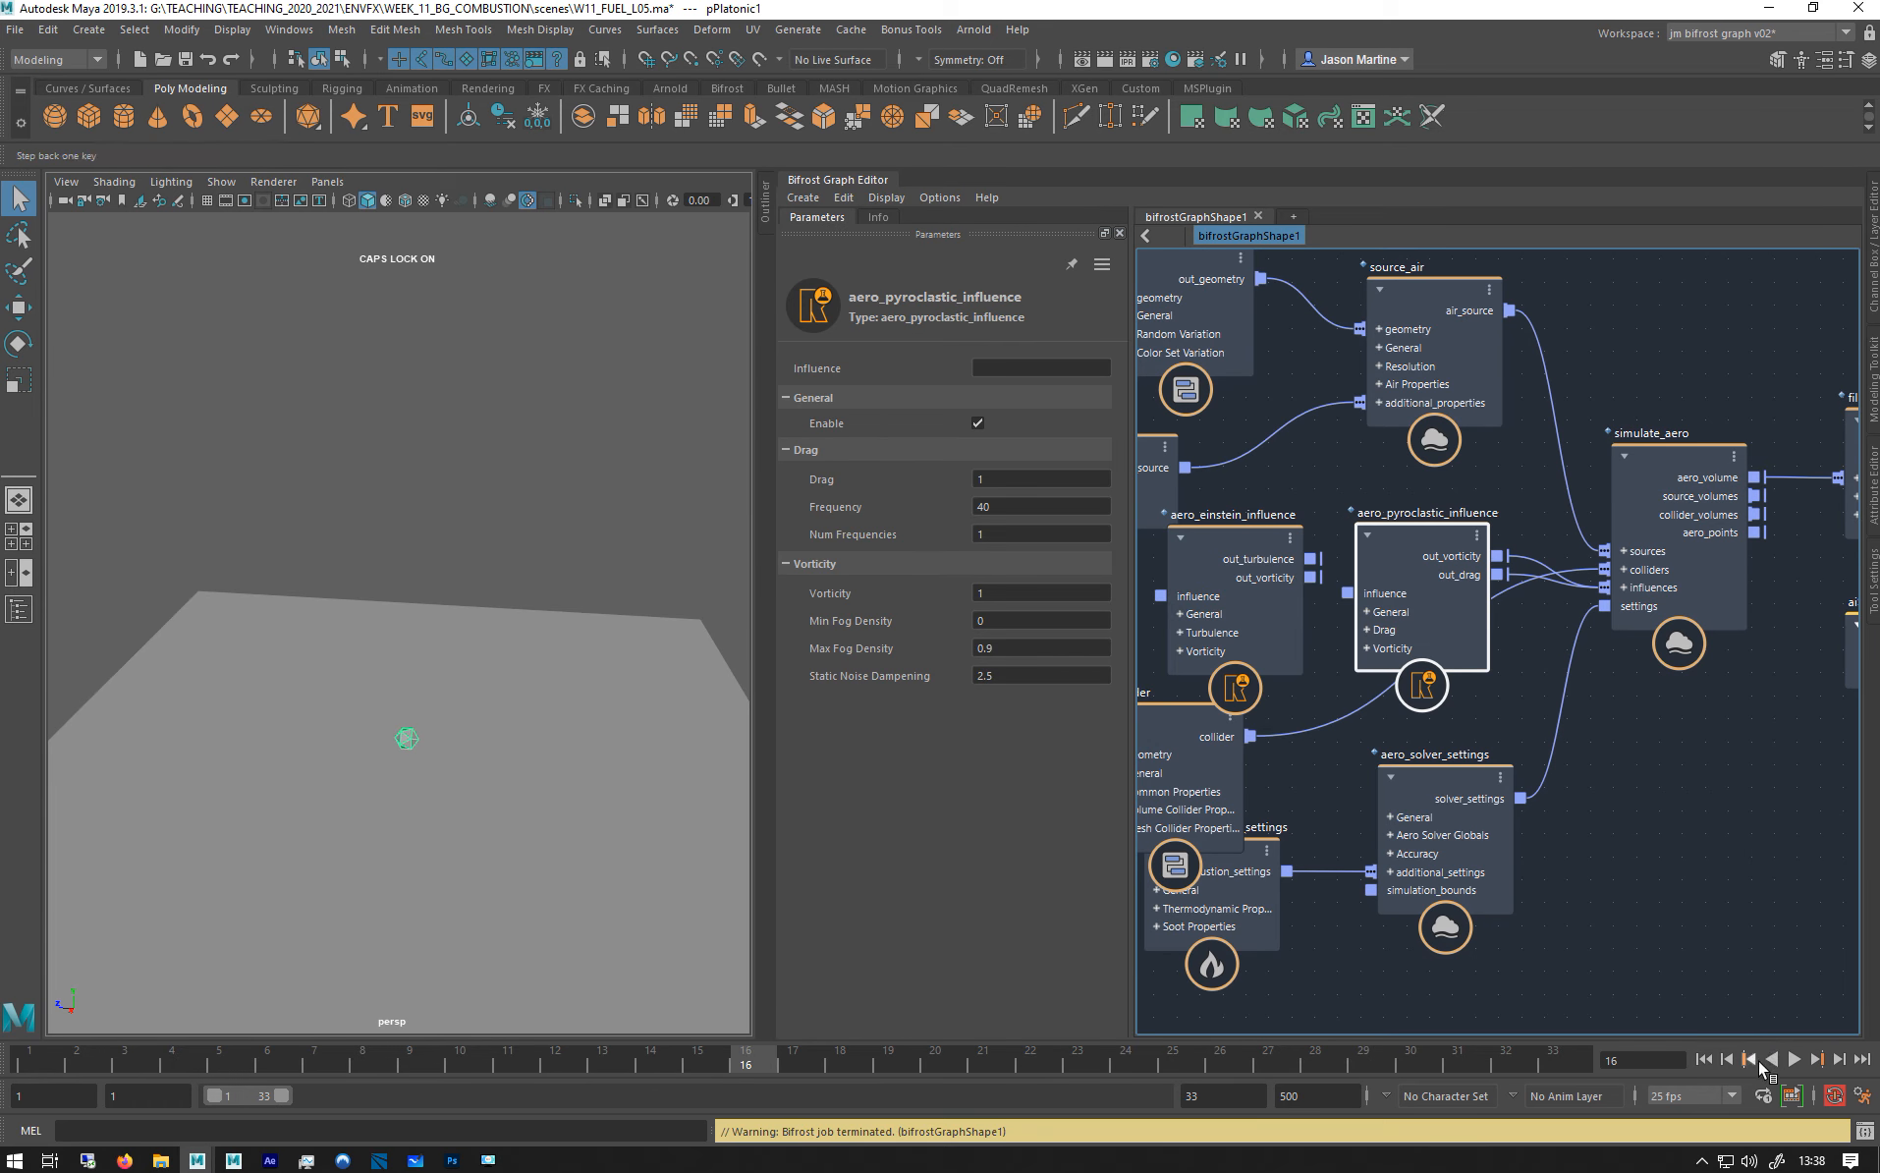
left_click(1773, 1063)
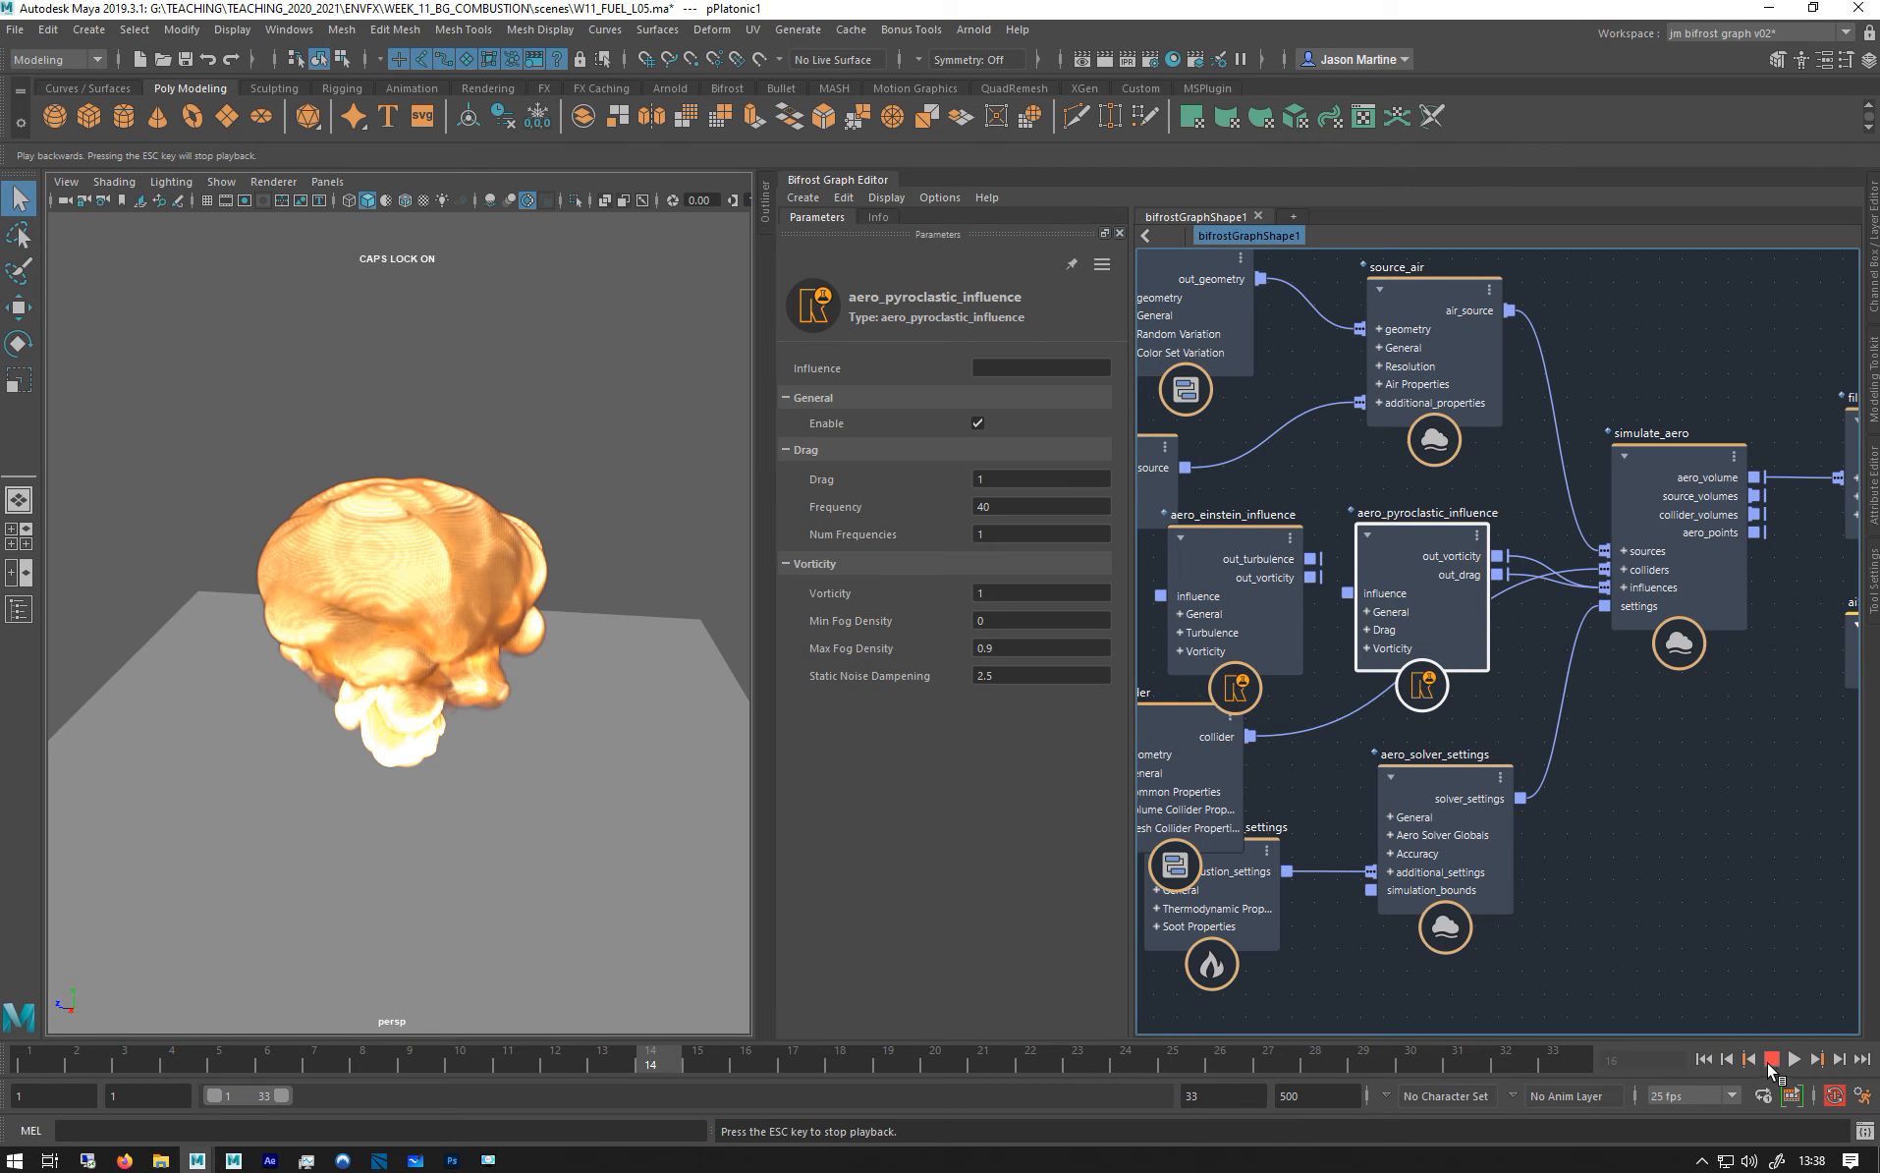
left_click(1773, 1060)
Set the file_cache node to Write Mode and play from the first frame to about frame 15 to write the cache.
middle_click_drag(1695, 570, 1393, 595)
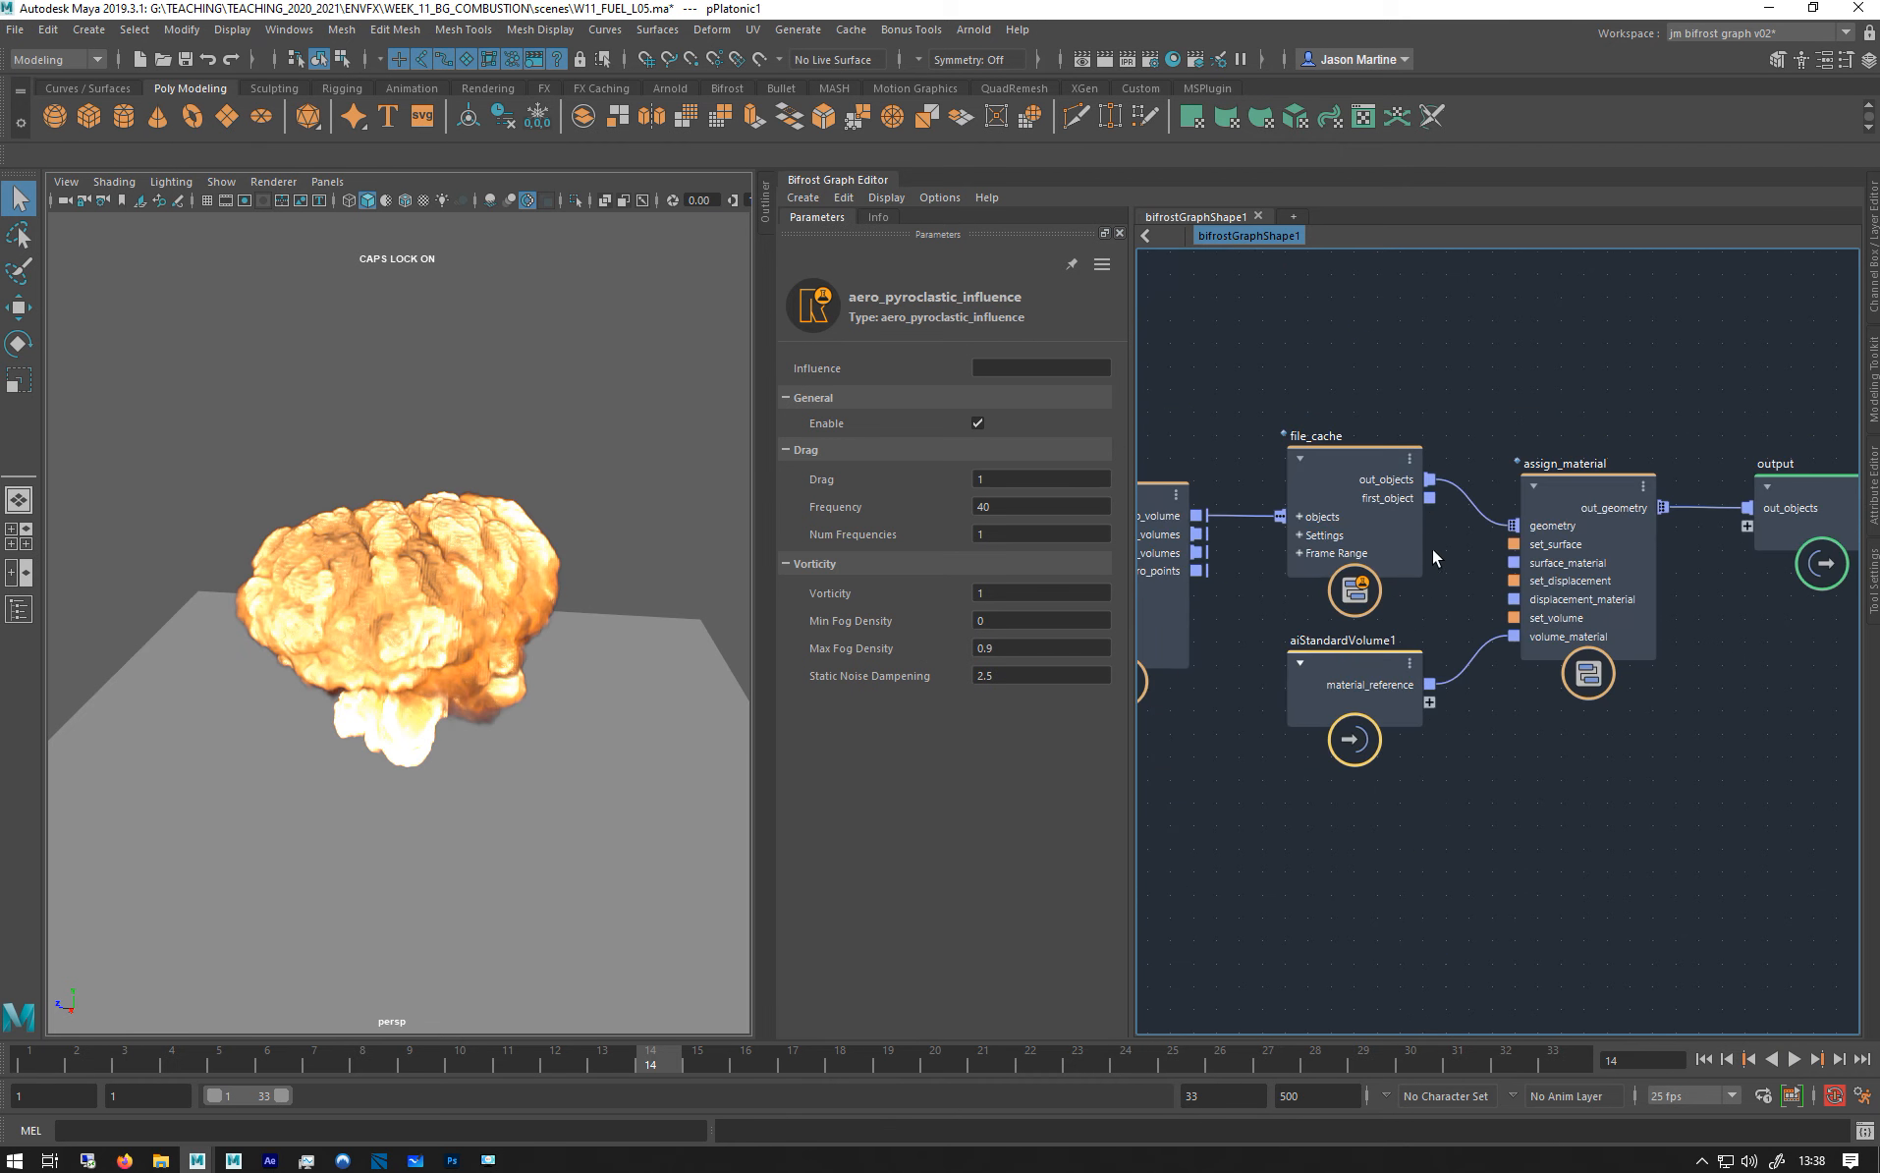
left_click(1307, 467)
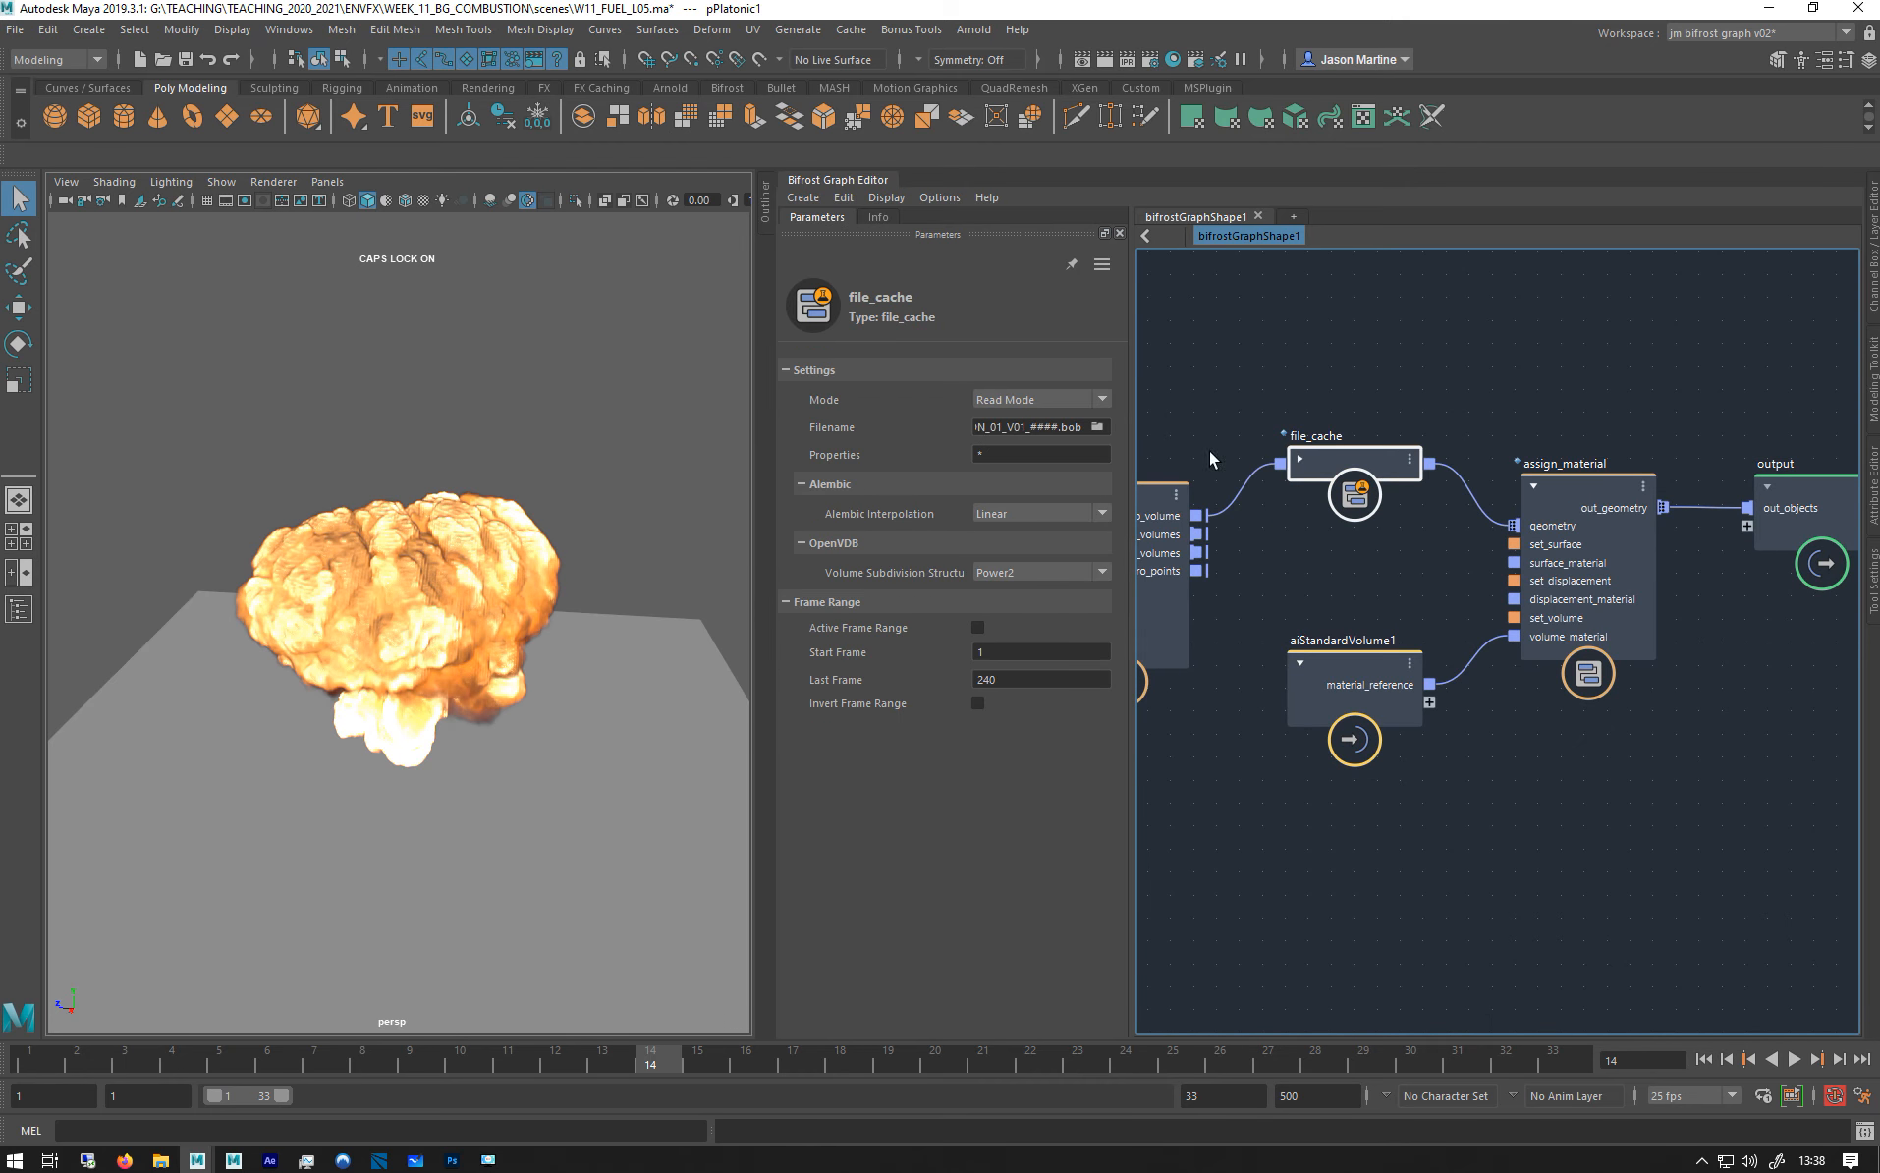
left_click(976, 396)
left_click(1007, 443)
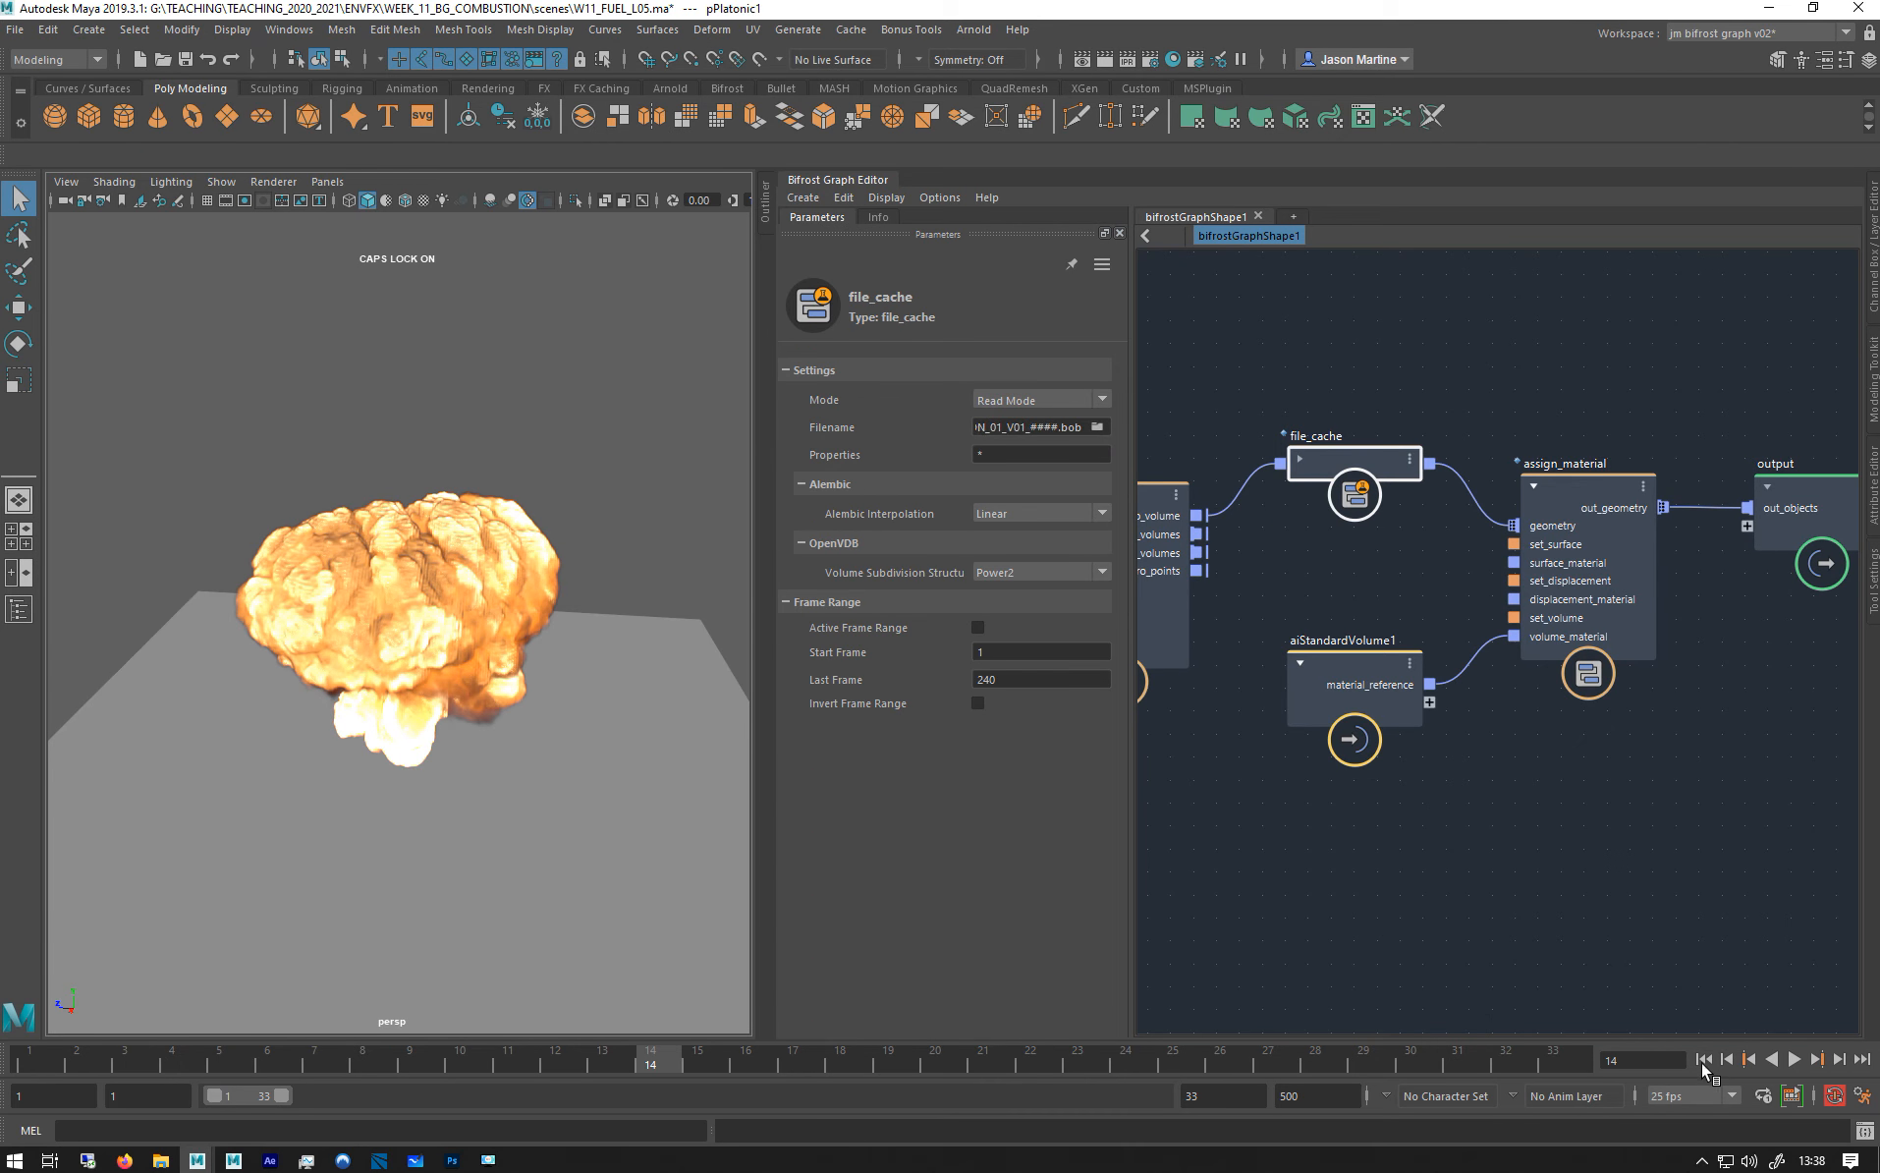
left_click(1705, 1060)
left_click(1795, 1060)
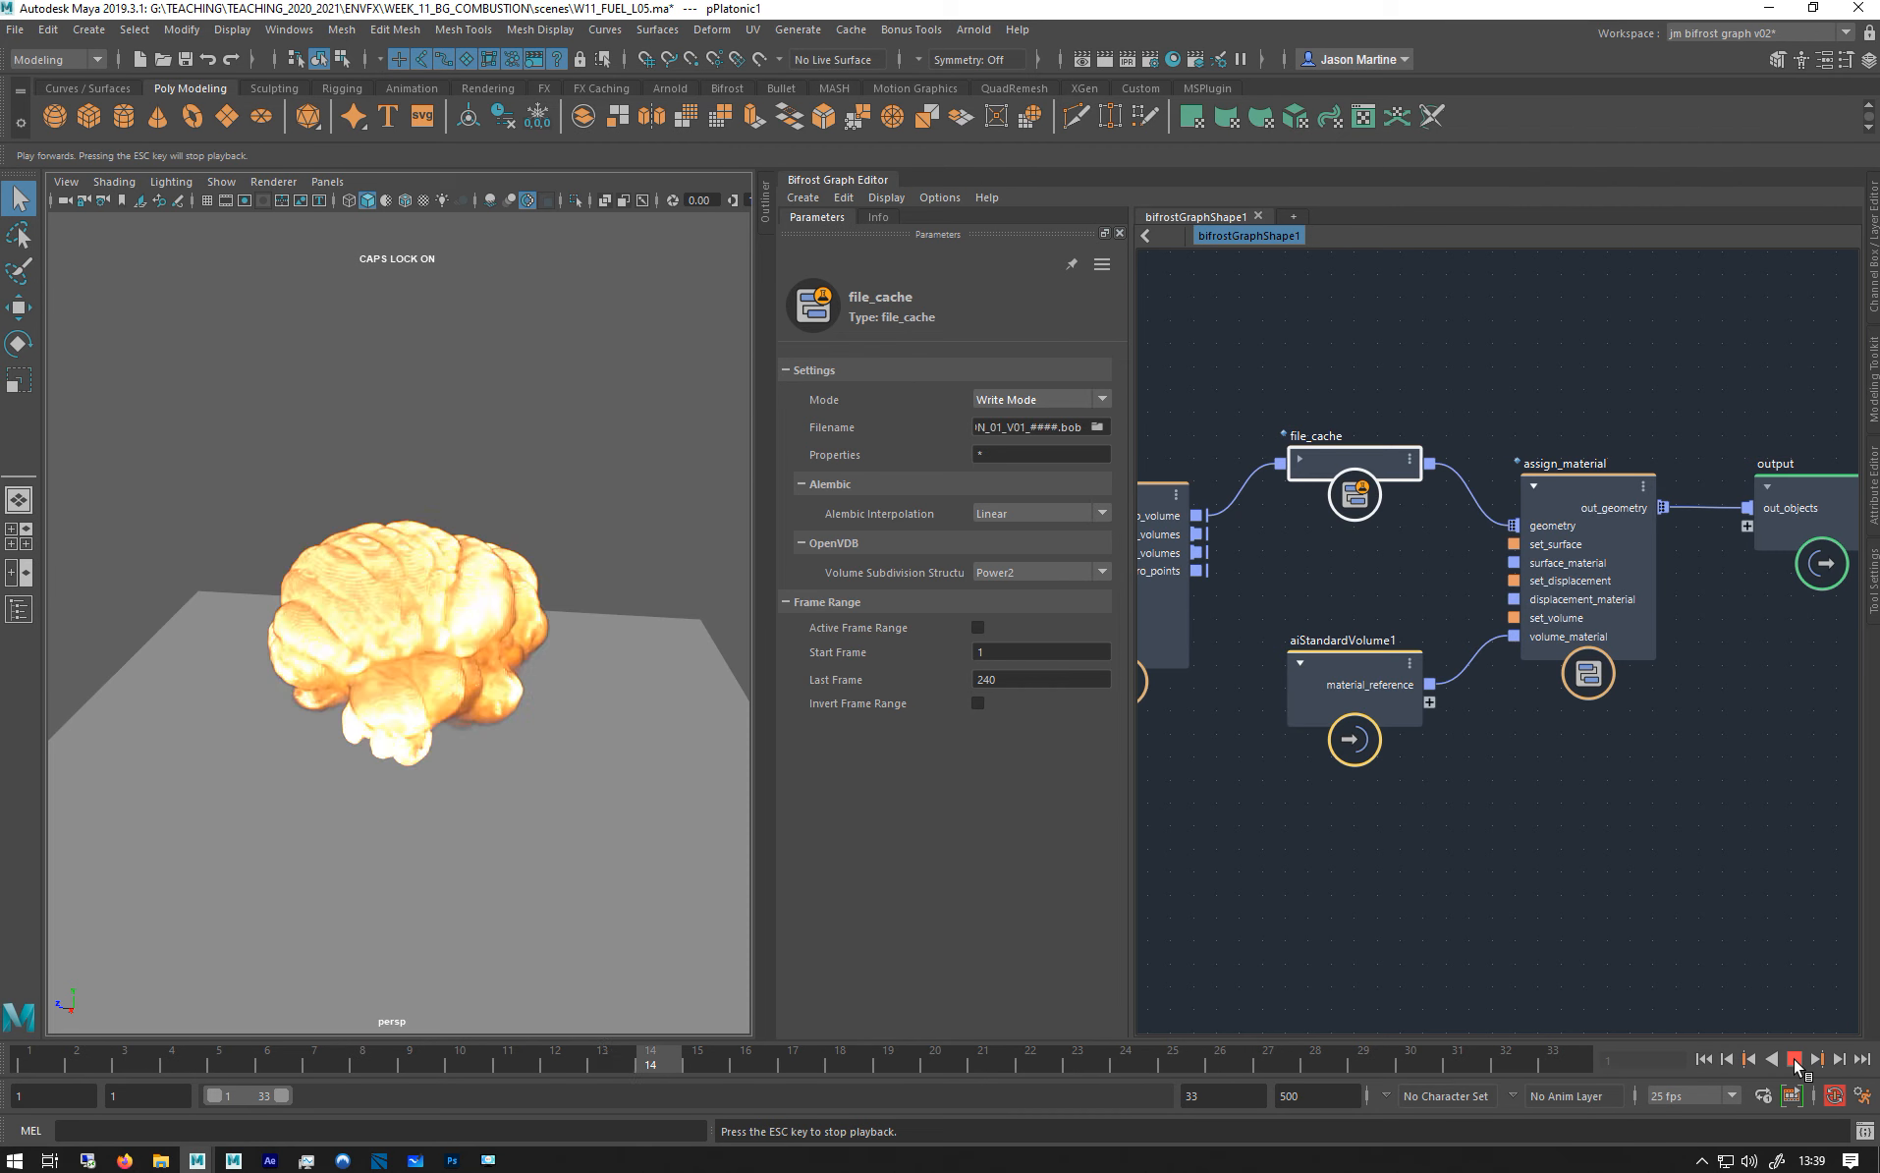
key("Escape")
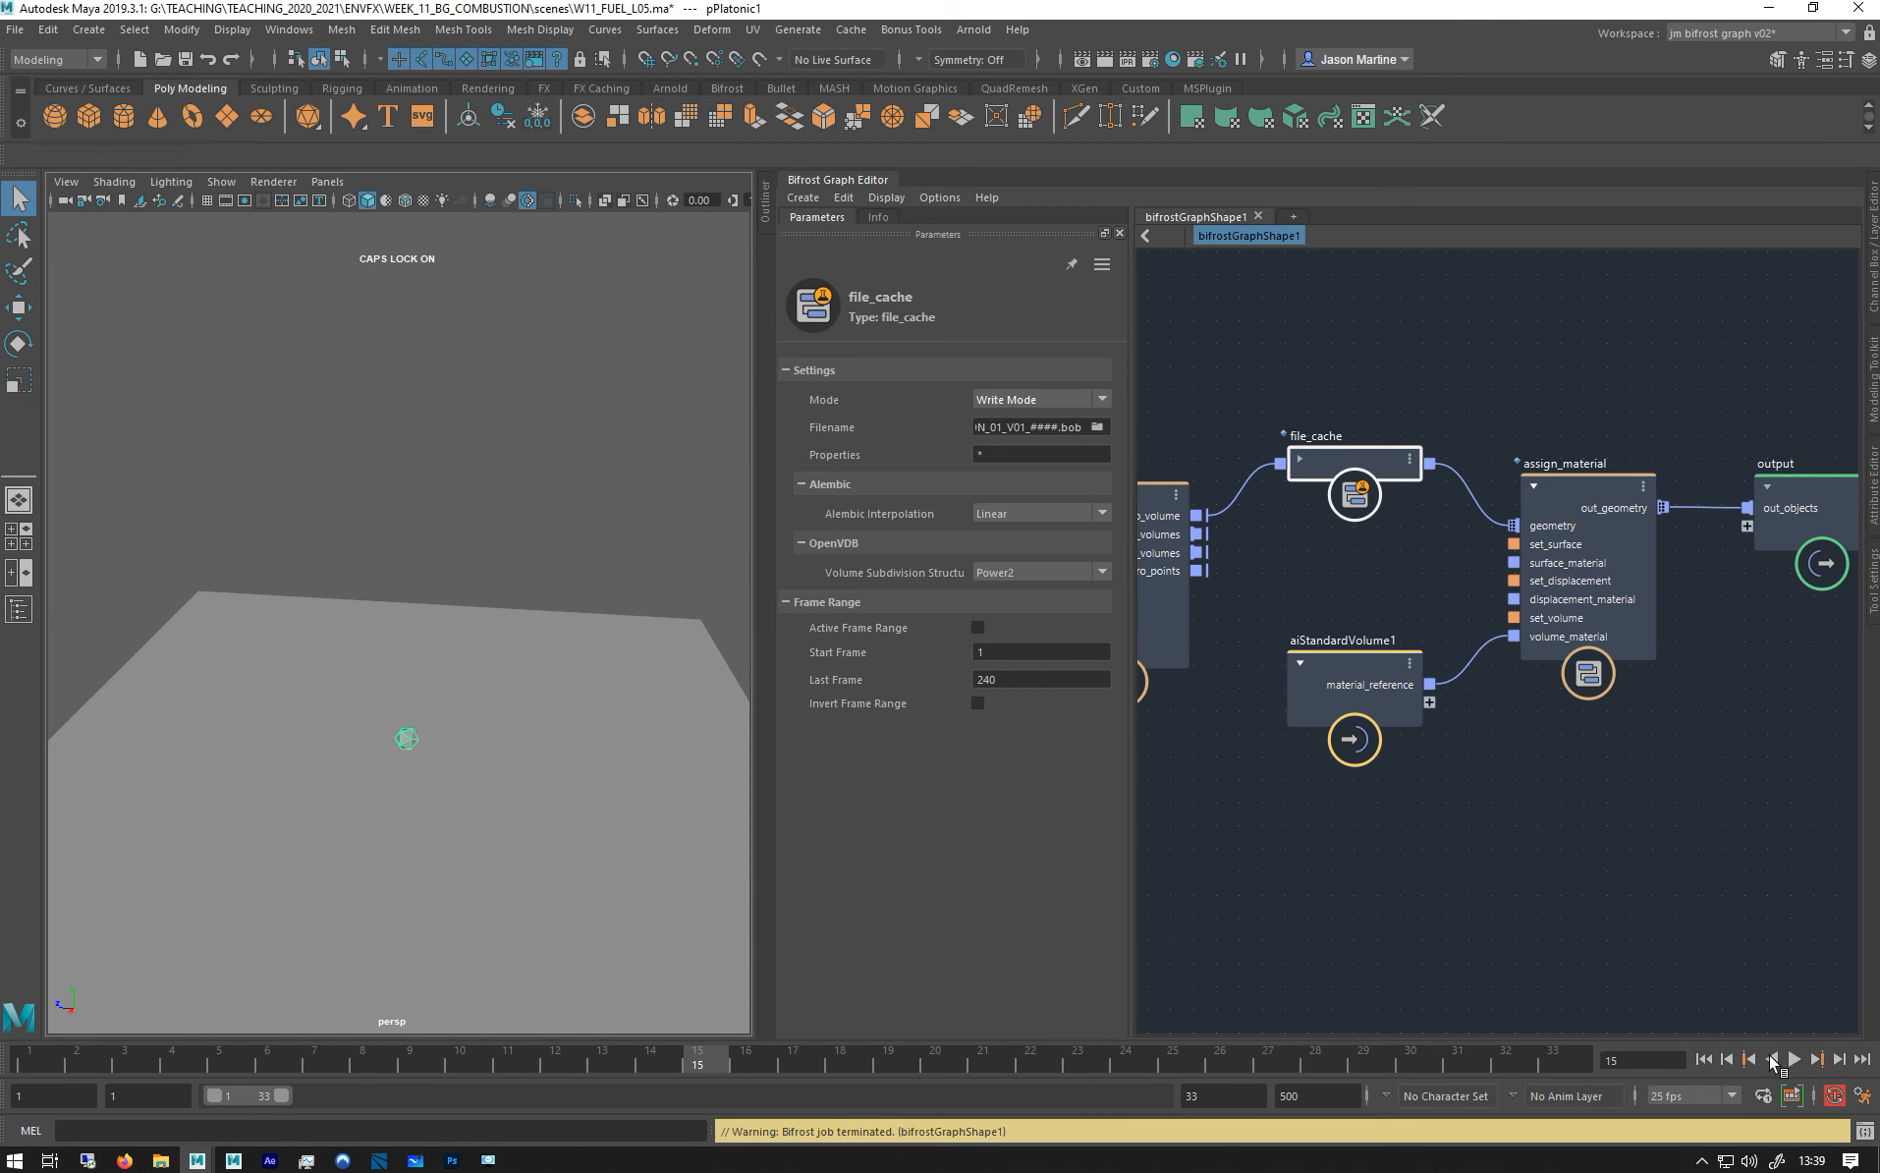
Set the file_cache node to Read Mode and inspect the cached explosion at frame 13.
left_click(1021, 398)
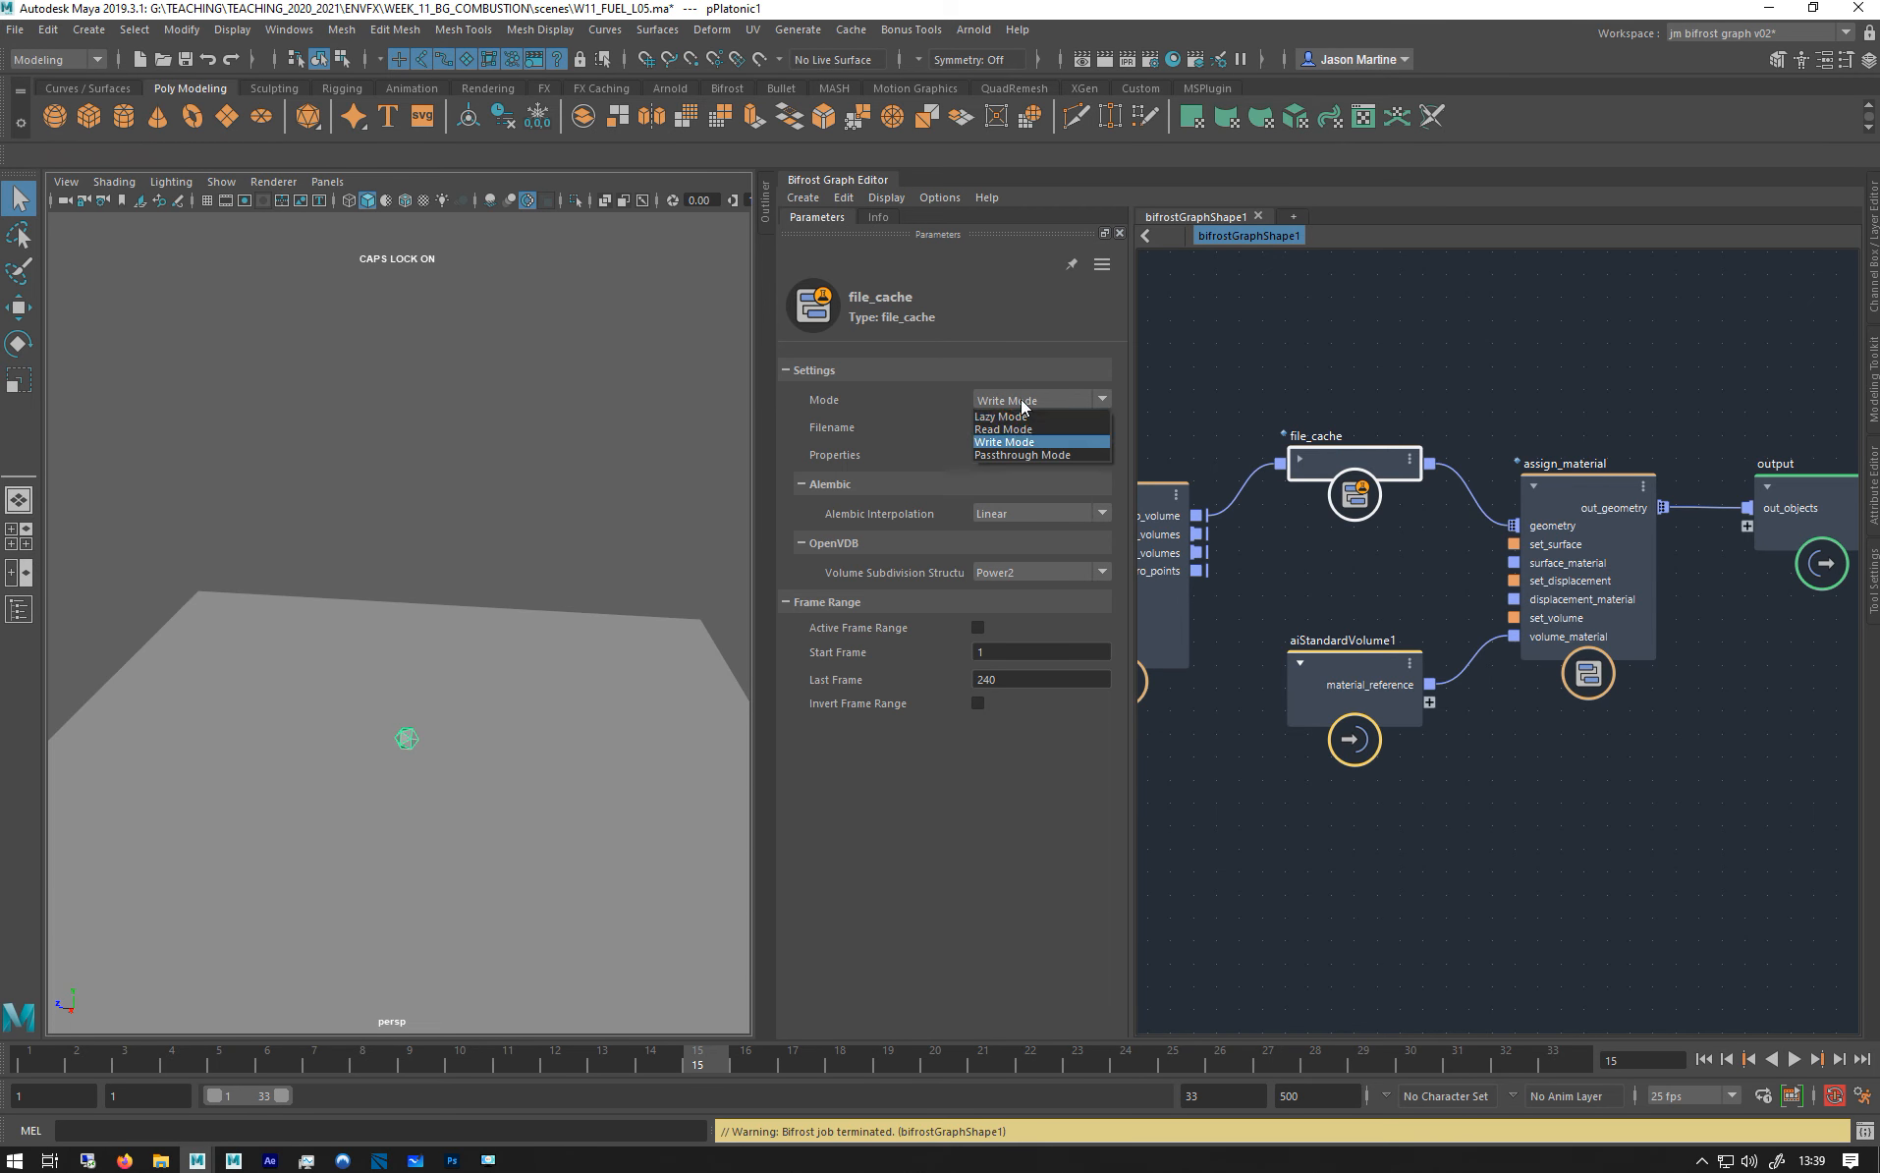
left_click(1022, 428)
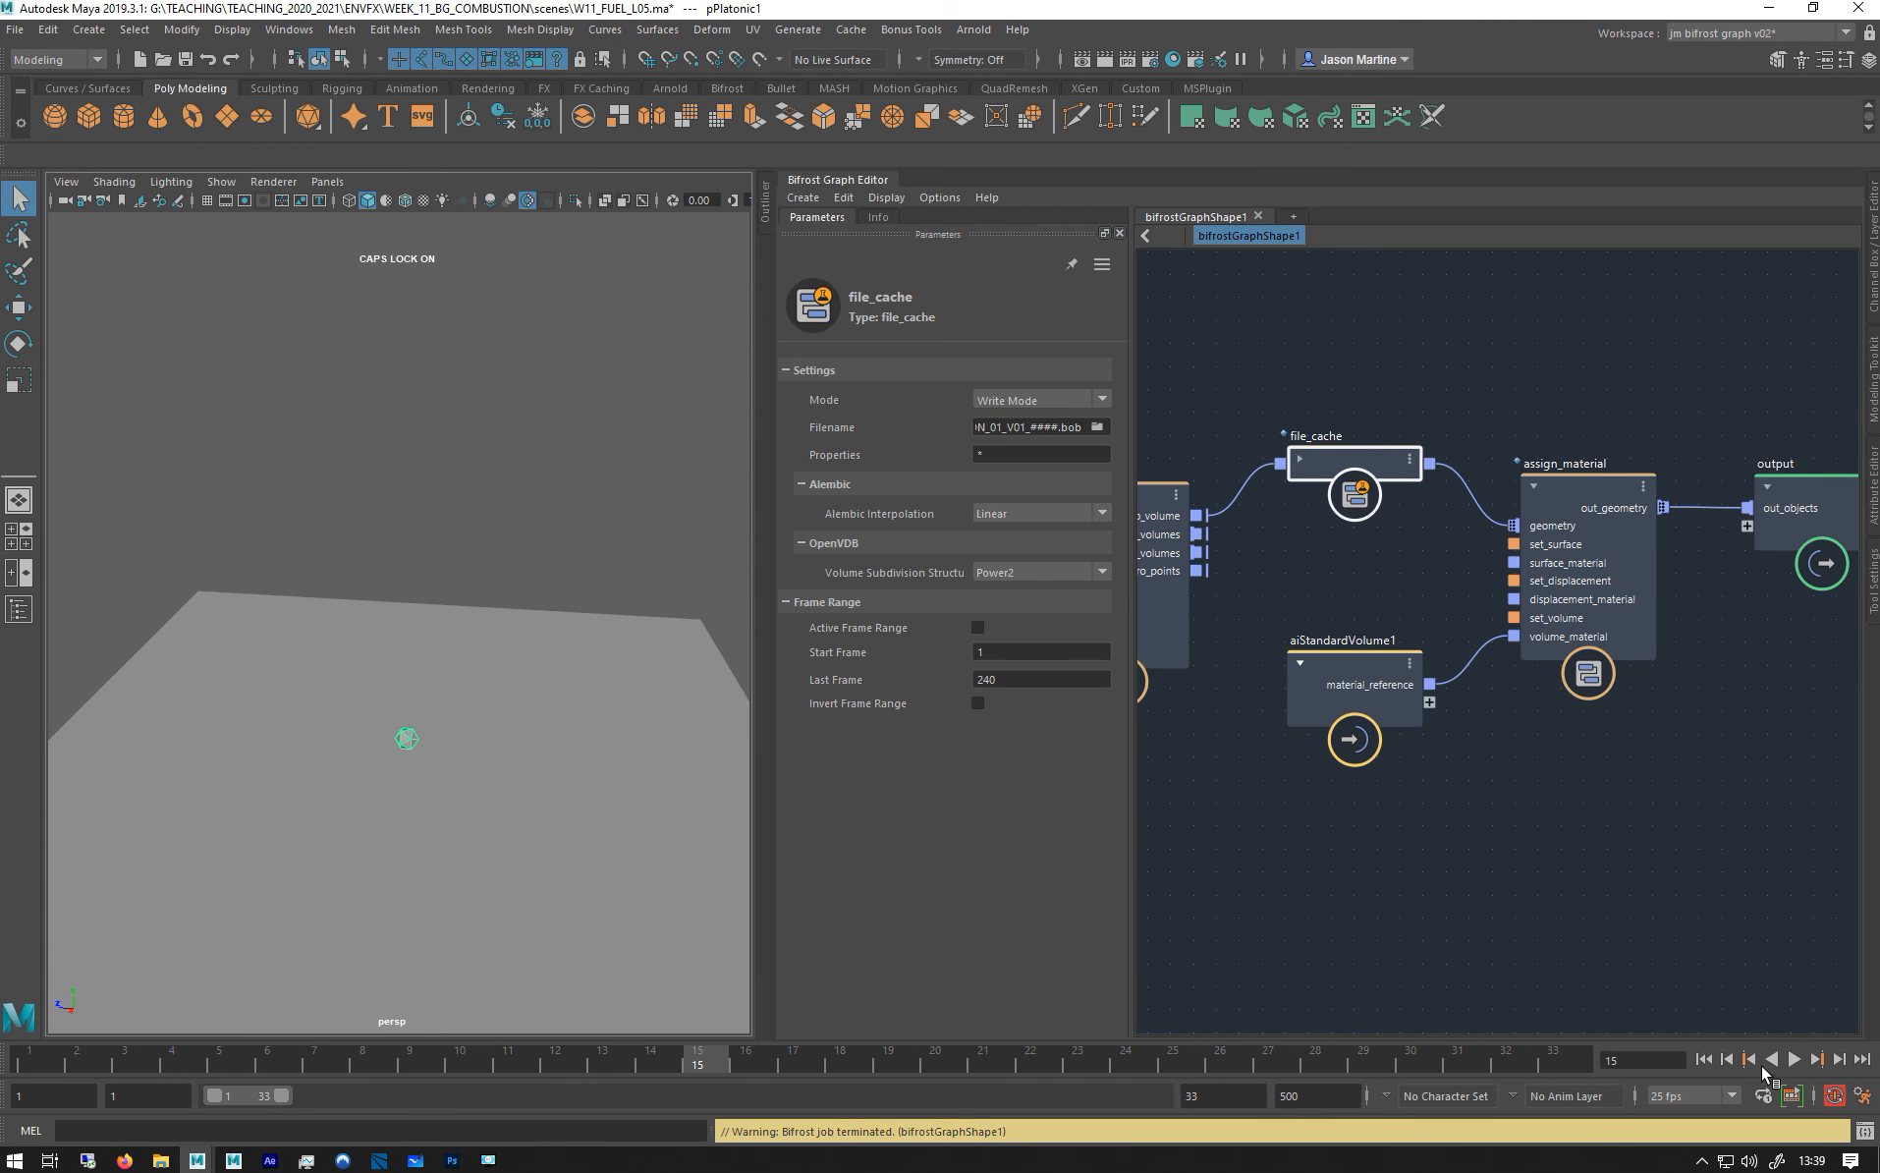
left_click(1728, 1061)
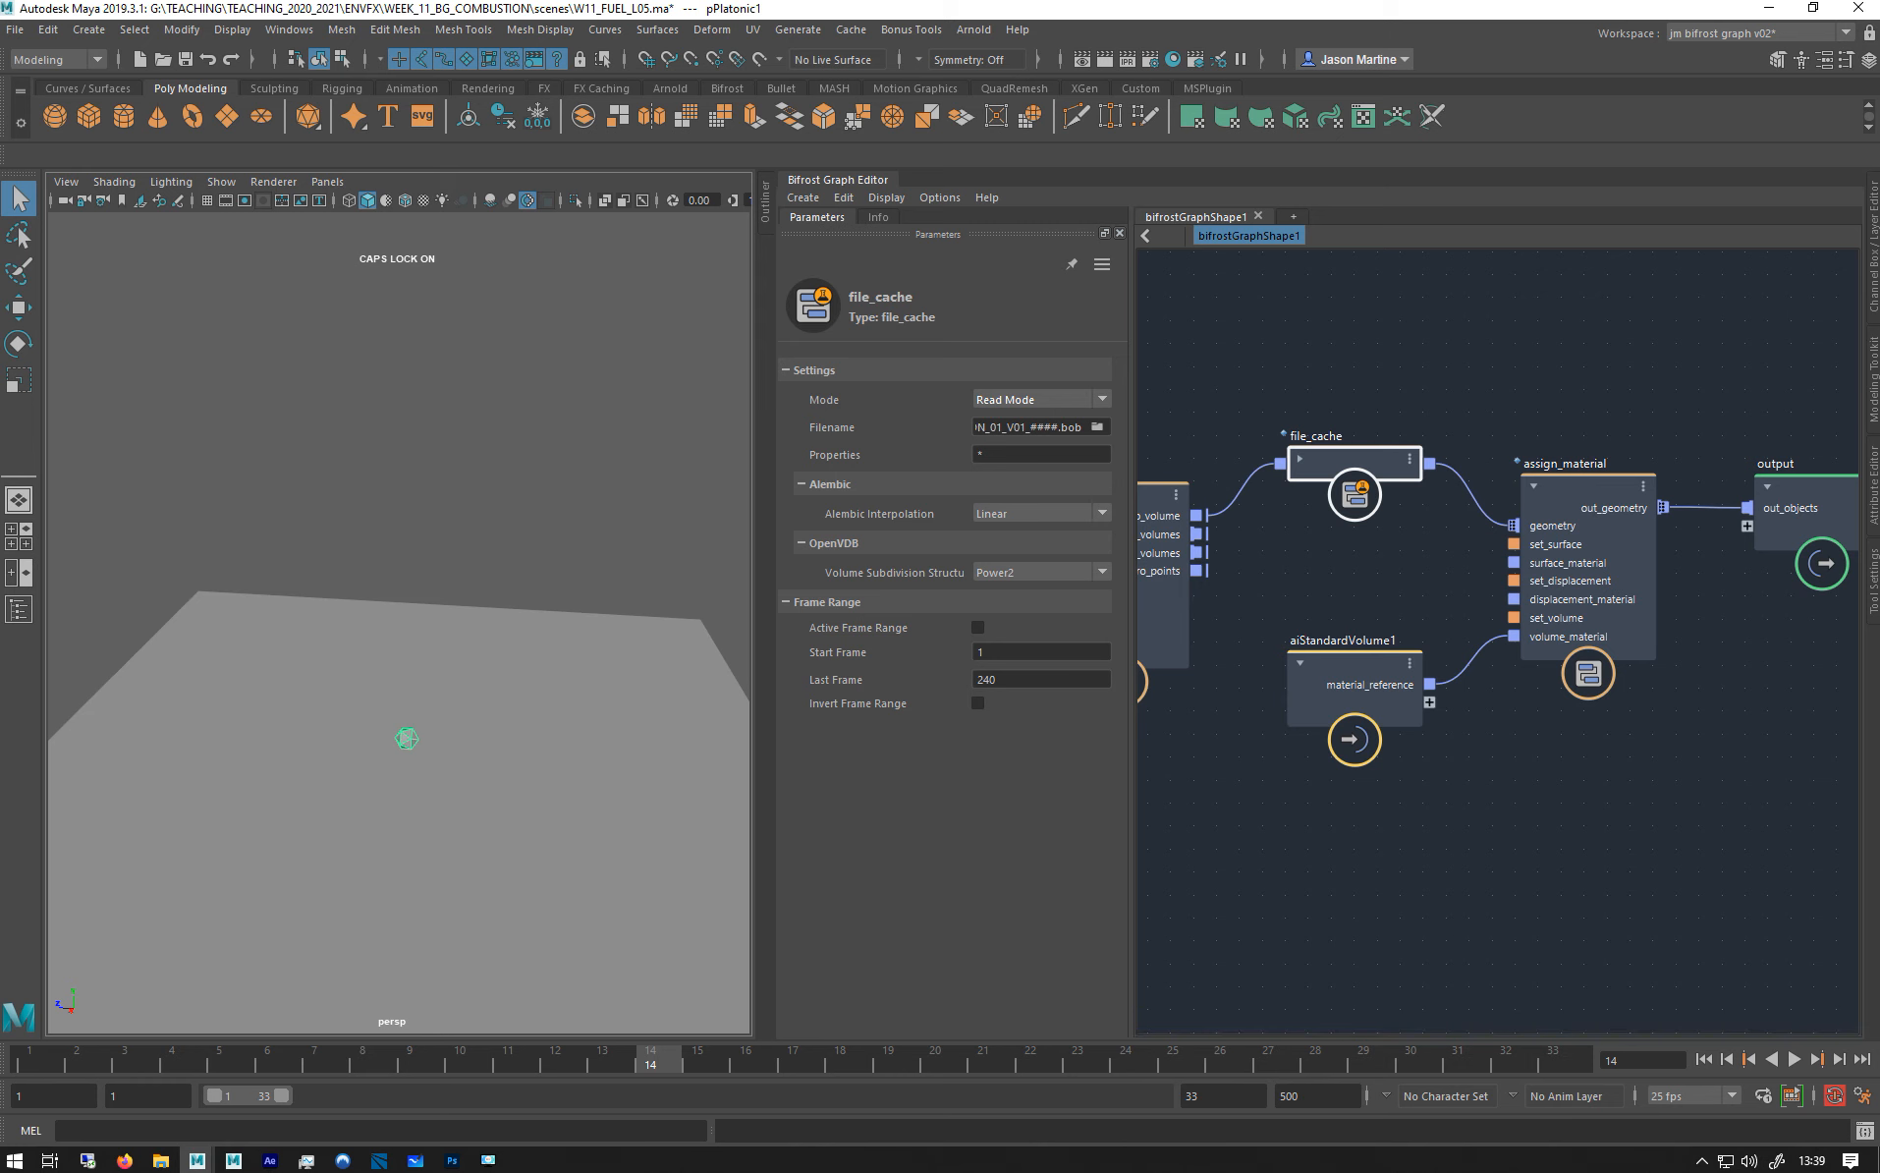
left_click(1727, 1061)
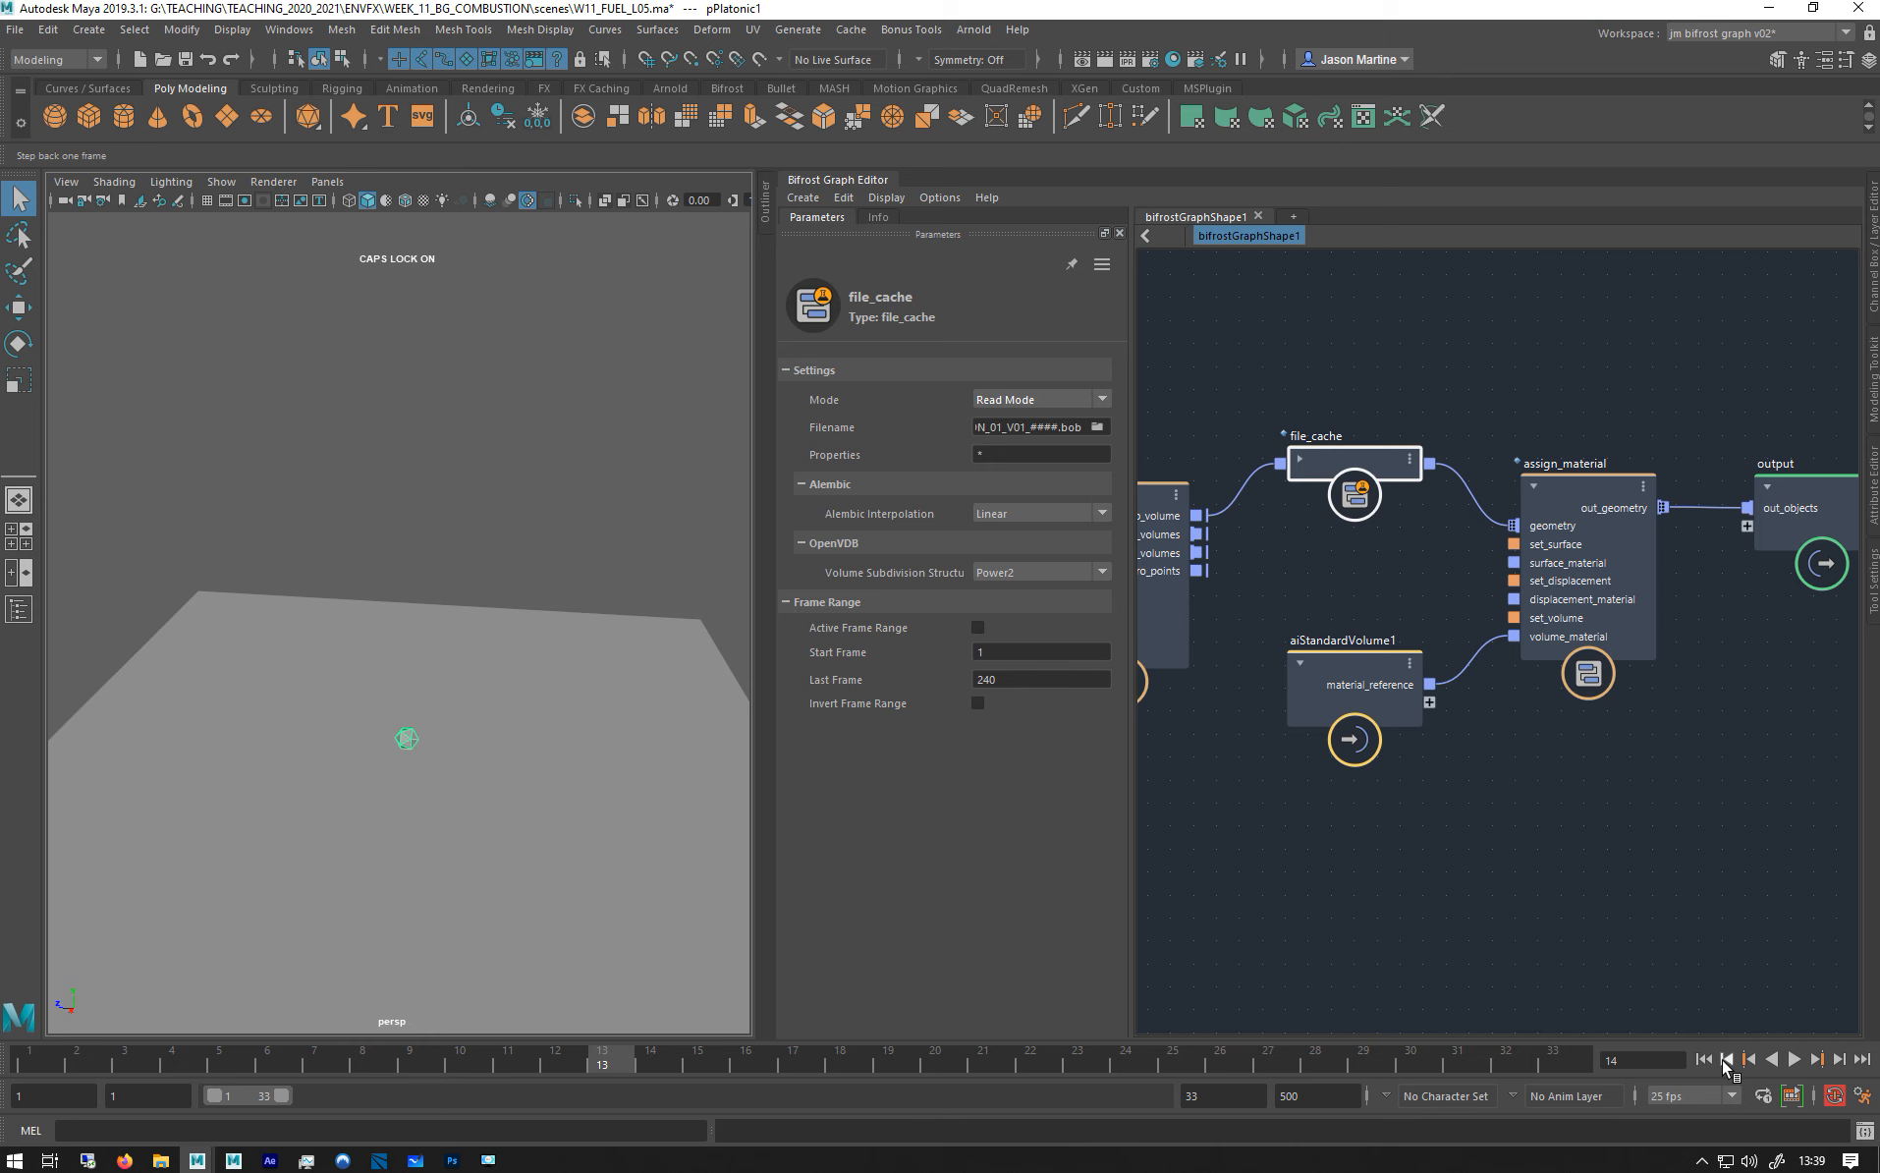
mouse_move(382, 747)
left_mouse_down("alt")
mouse_move(458, 776)
mouse_move(609, 731)
mouse_move(462, 714)
mouse_move(354, 737)
mouse_move(383, 718)
left_mouse_up("alt")
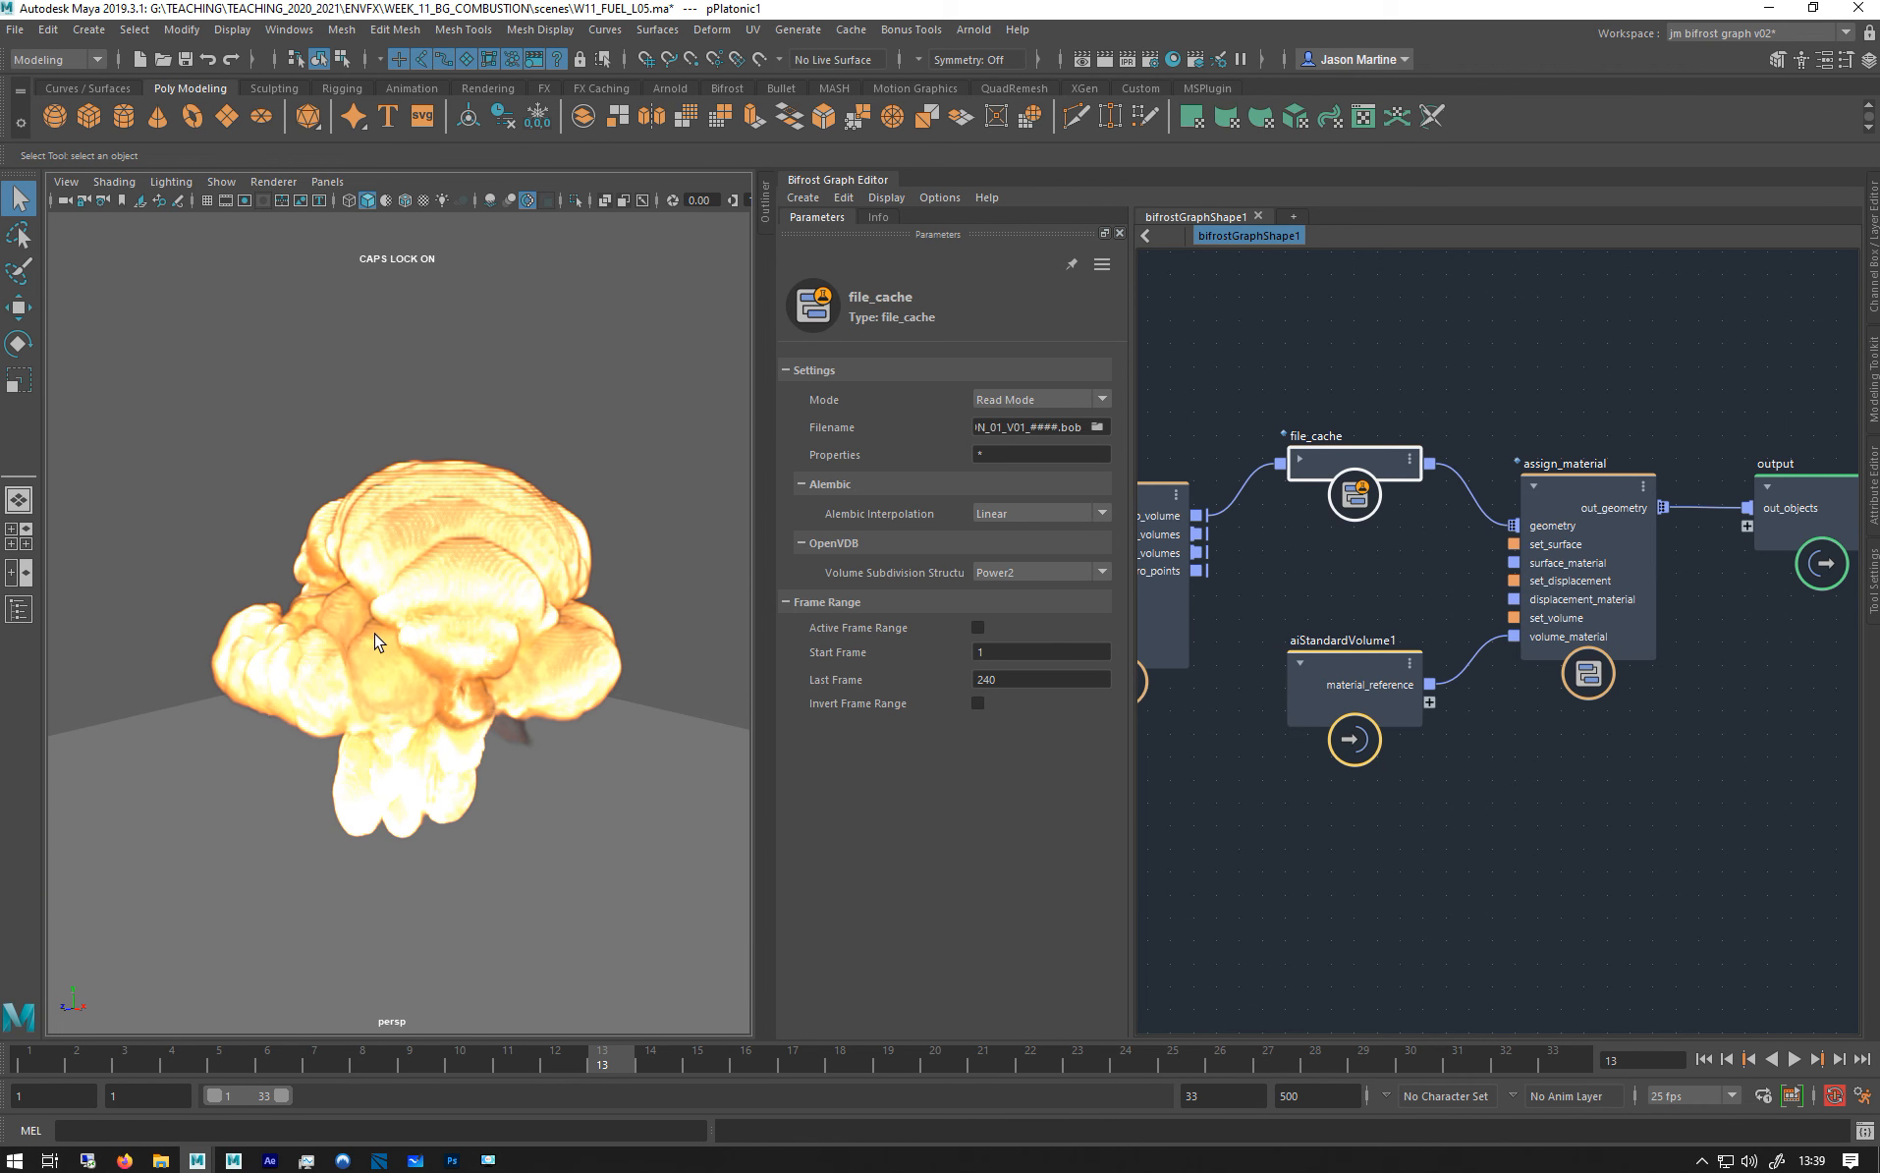
Connect out_turbulence and out_vorticity of aero_einstein_influence to simulate_aero's influences and expand that input to list its connections.
middle_click_drag(1218, 639, 1544, 653, "alt")
left_click_drag(1336, 535, 1331, 620)
left_click_drag(1228, 493, 1522, 522)
left_click(1228, 512)
left_click_drag(1350, 516, 1518, 526)
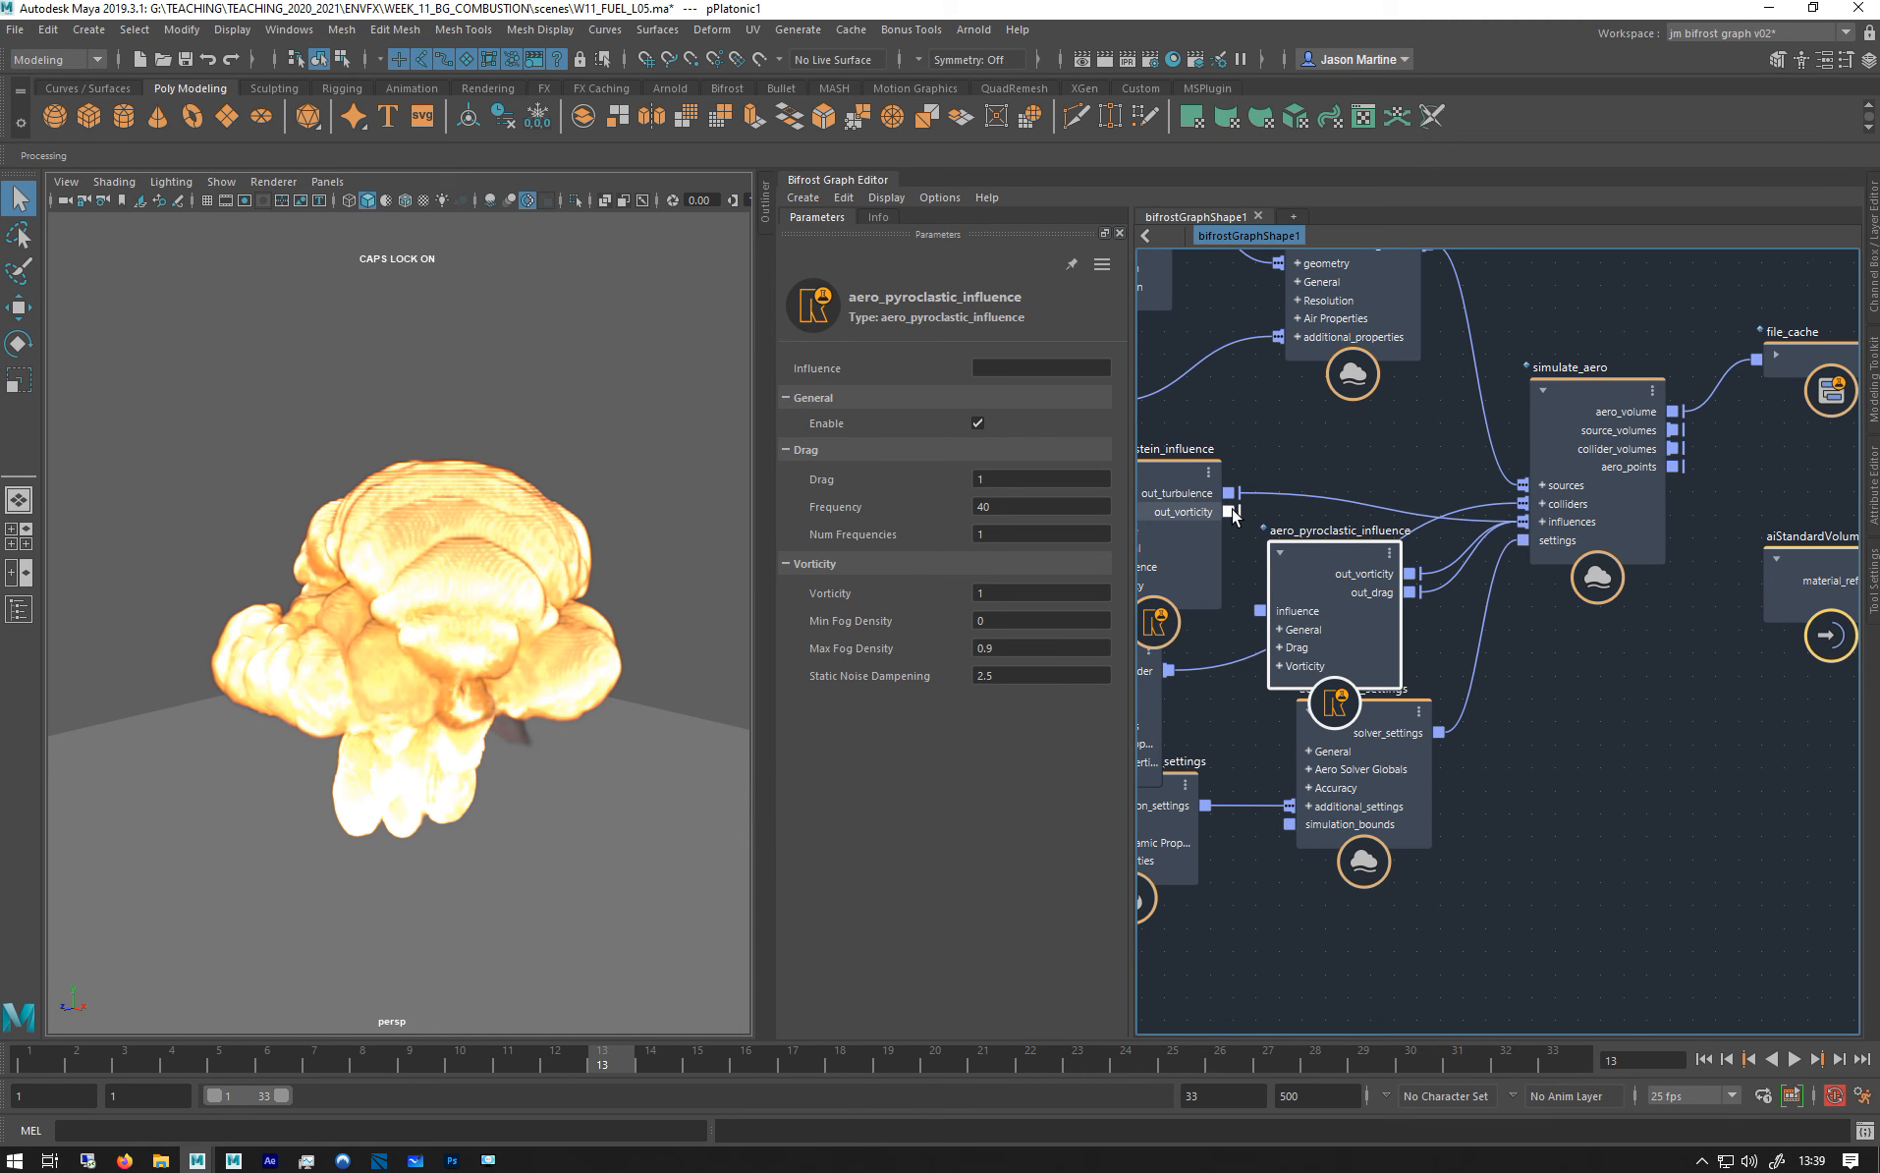
left_click(1545, 530)
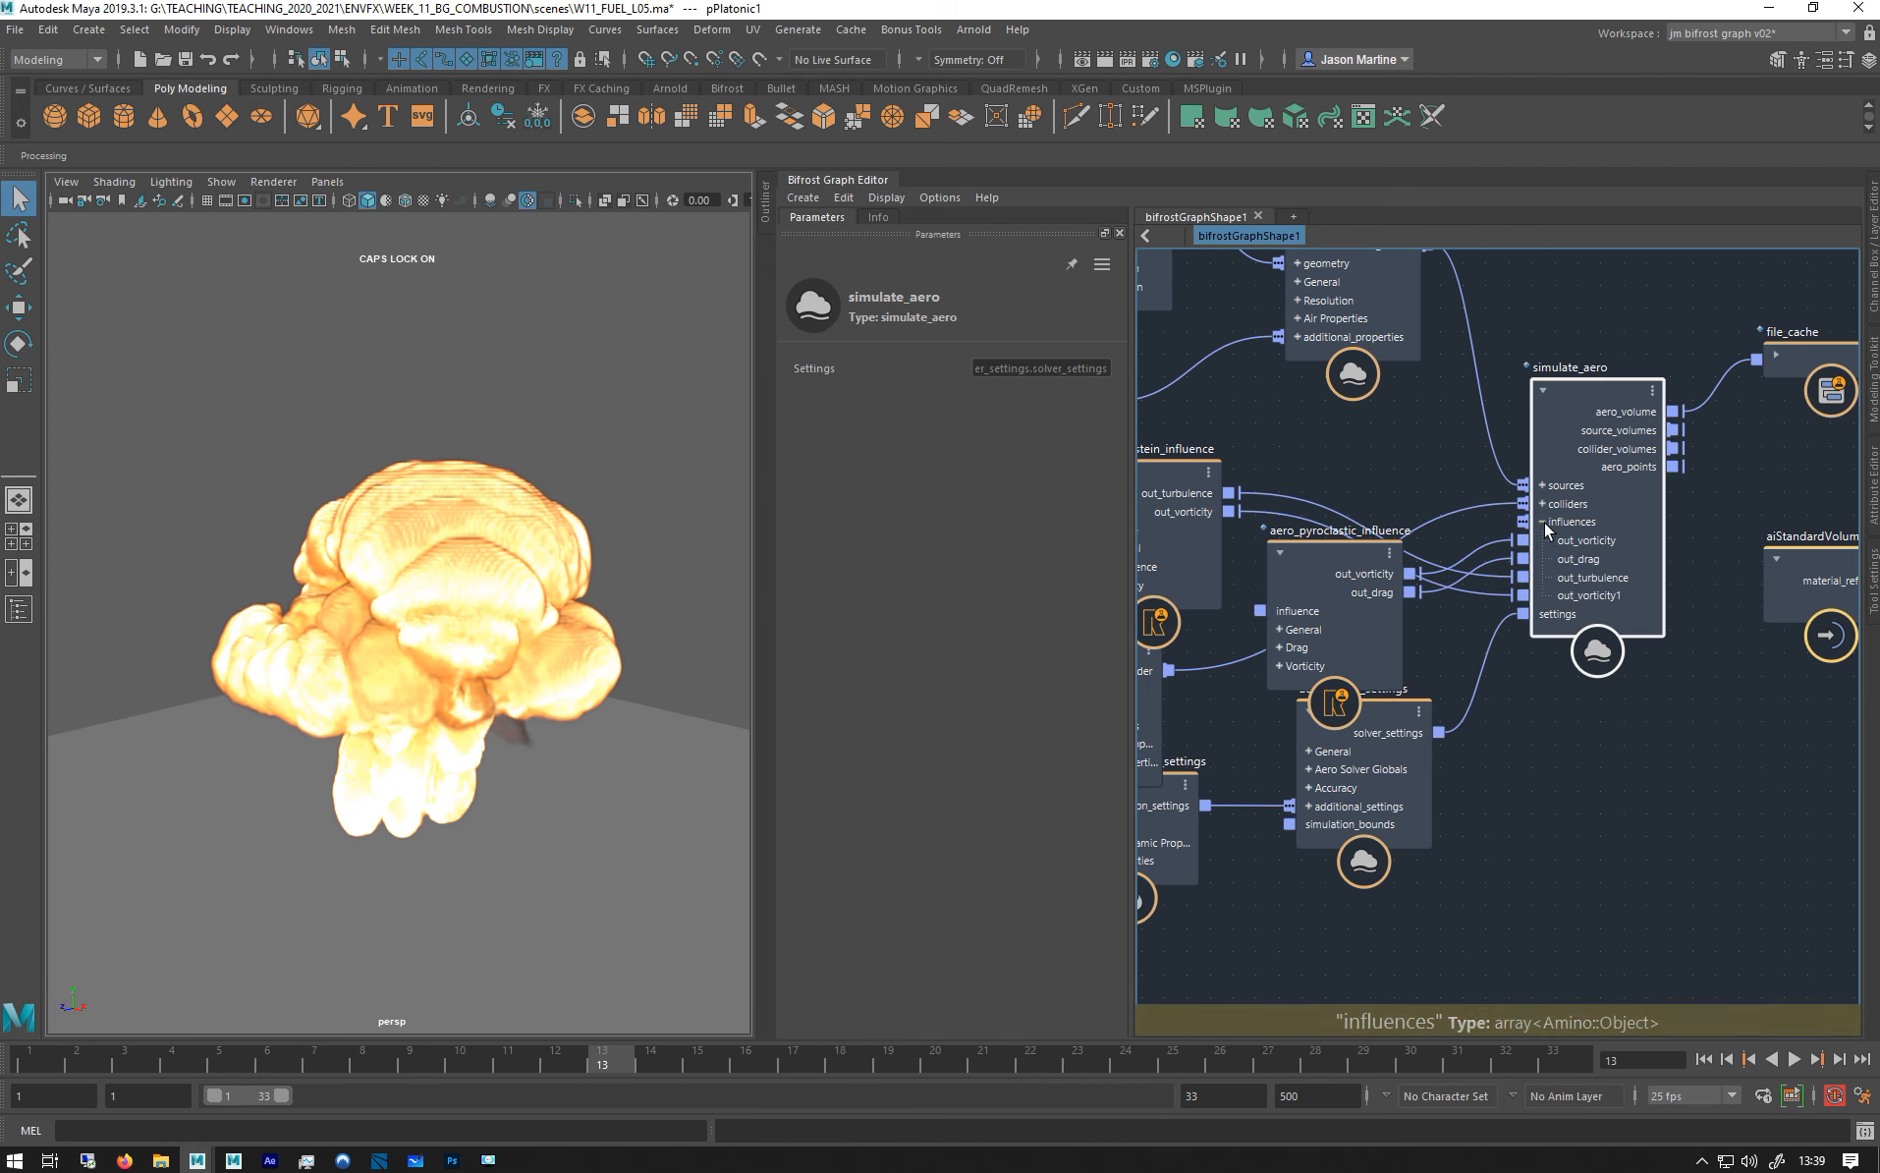
left_click(1699, 790)
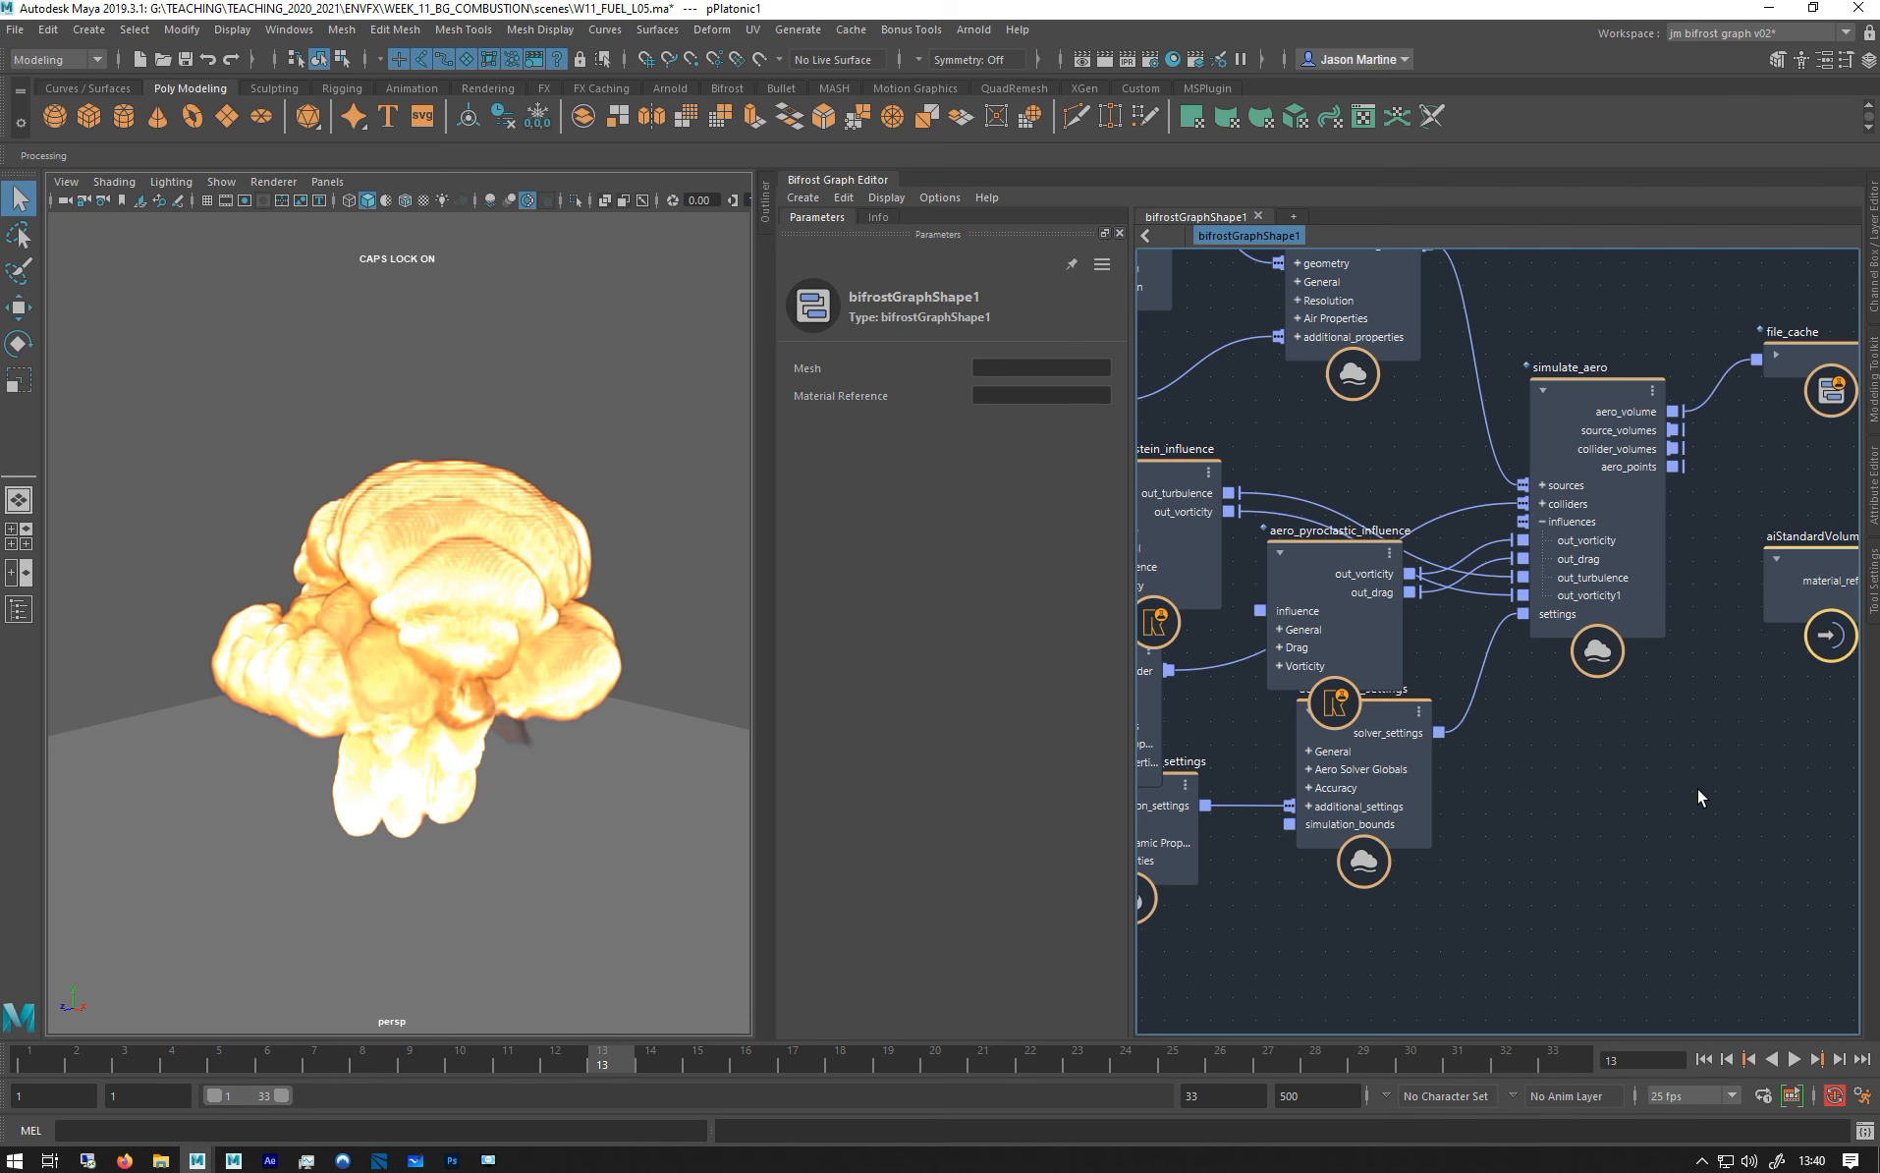
Auto-arrange the graph and move aero_pyroclastic_influence and aero_einstein_influence further away from simulate_aero.
key("l")
right_click_drag(1351, 637, 1534, 653, "alt")
middle_click_drag(1464, 652, 1166, 642, "alt")
right_click_drag(1277, 643, 1426, 630, "alt")
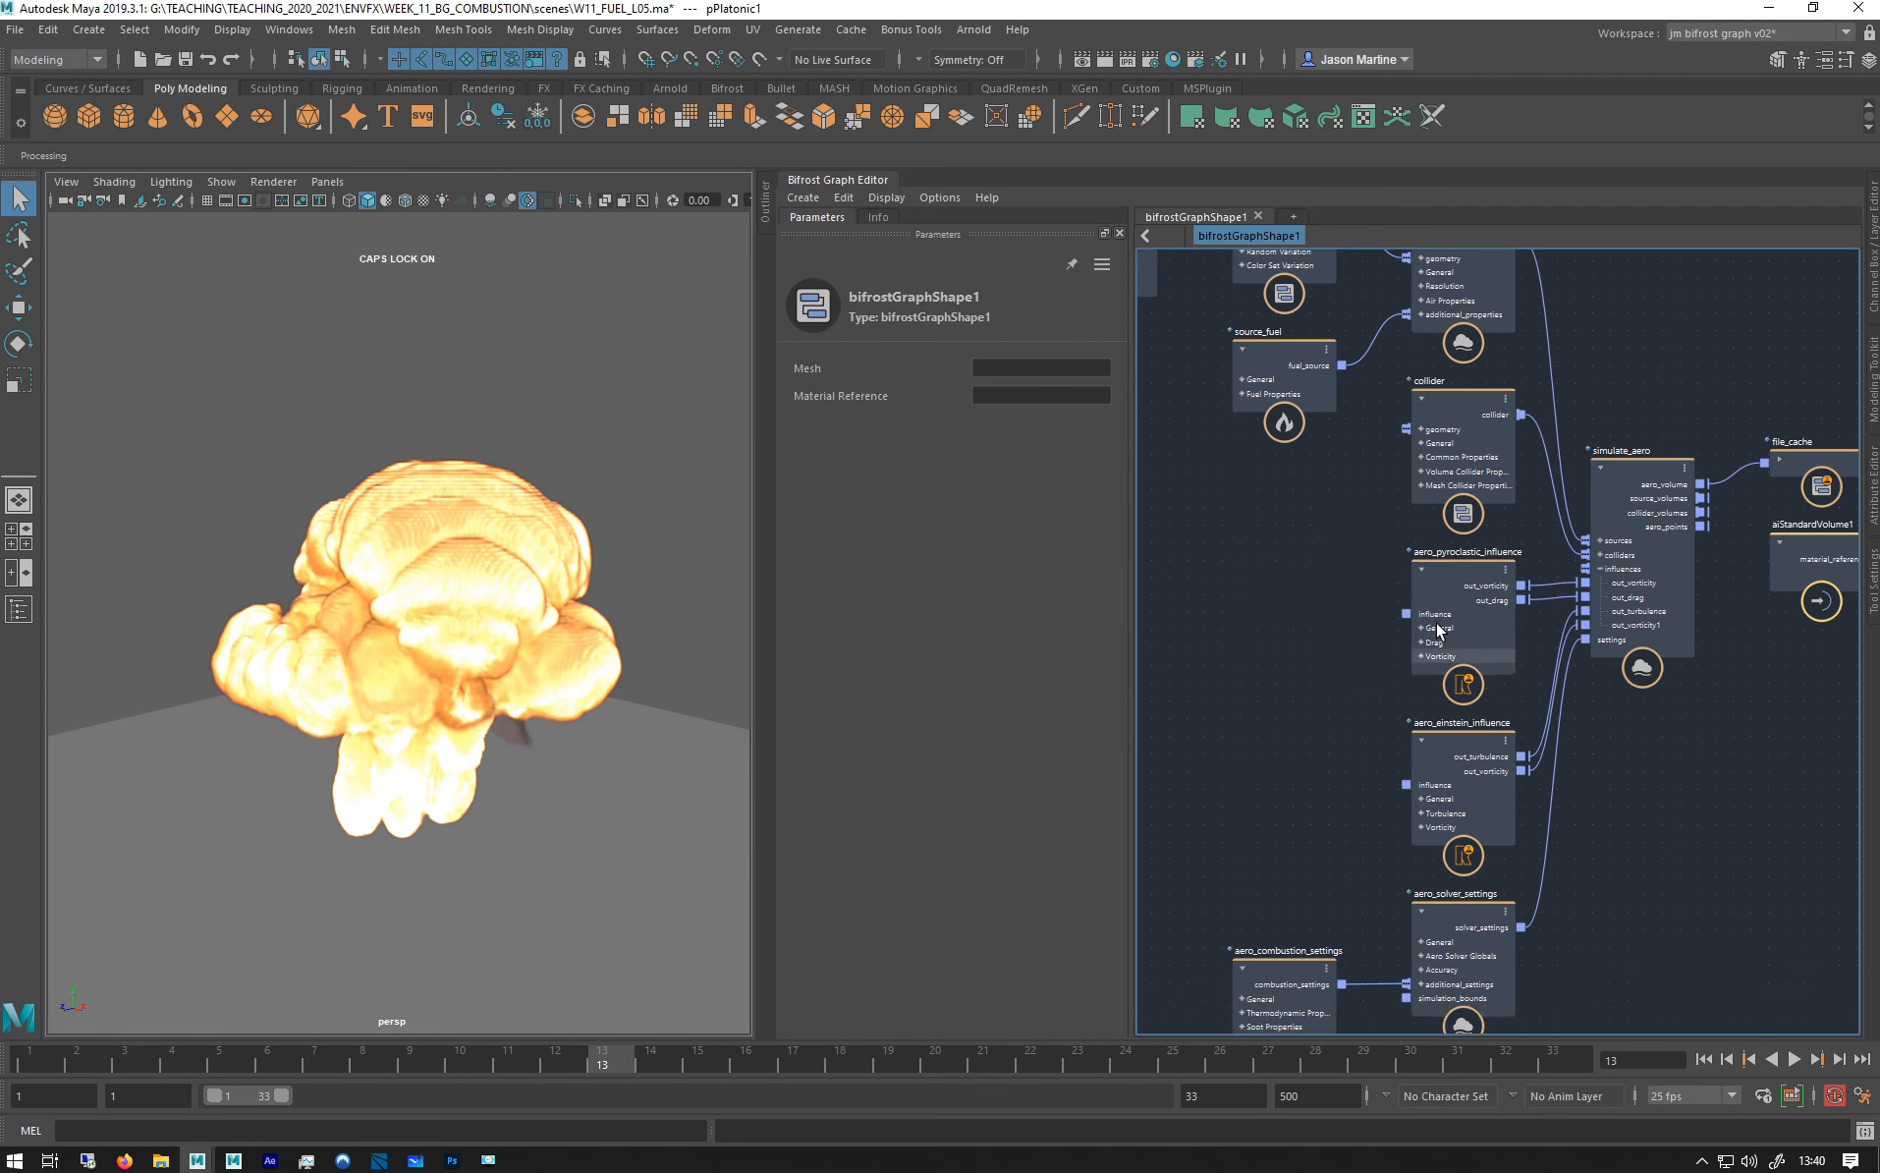
left_click_drag(1437, 630, 1350, 616)
left_click_drag(1440, 765, 1331, 759)
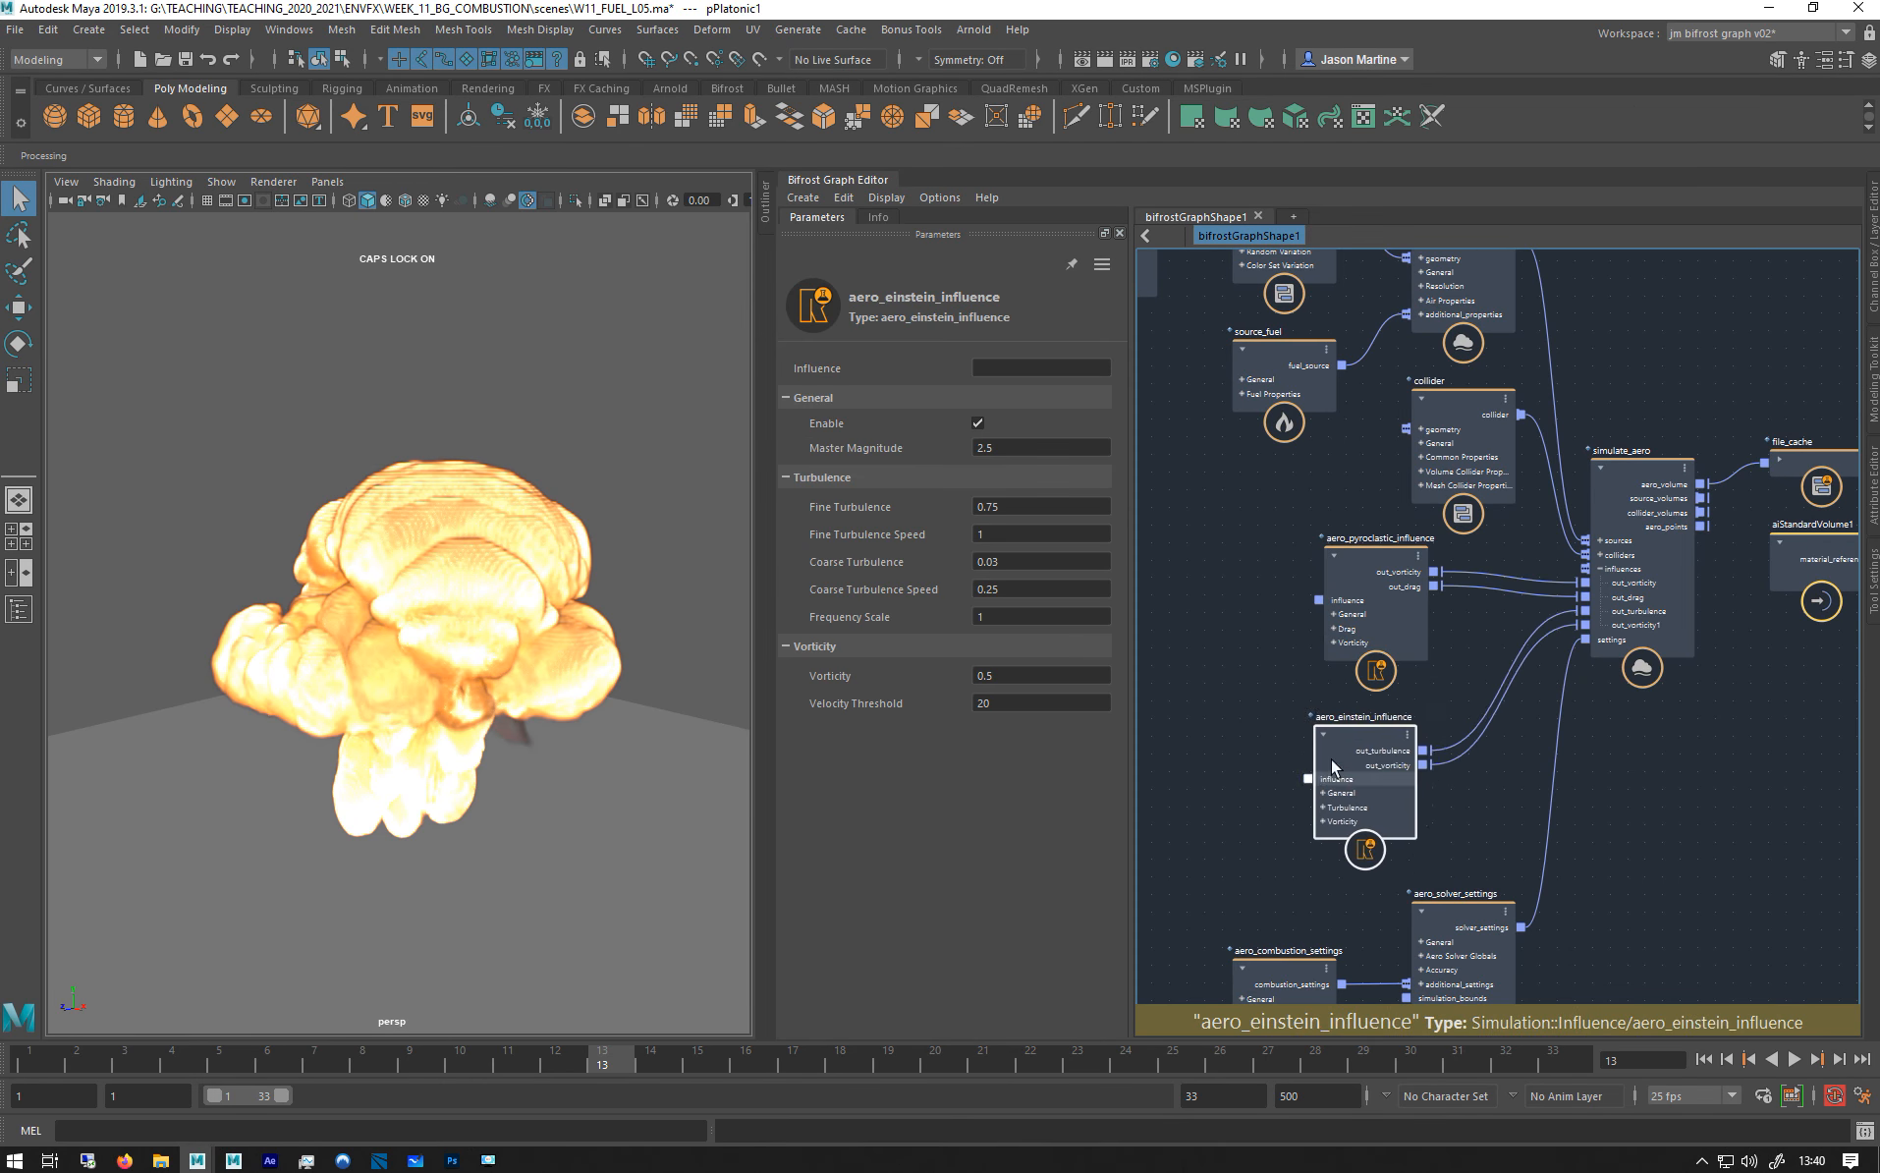
left_click_drag(1346, 600, 1293, 594)
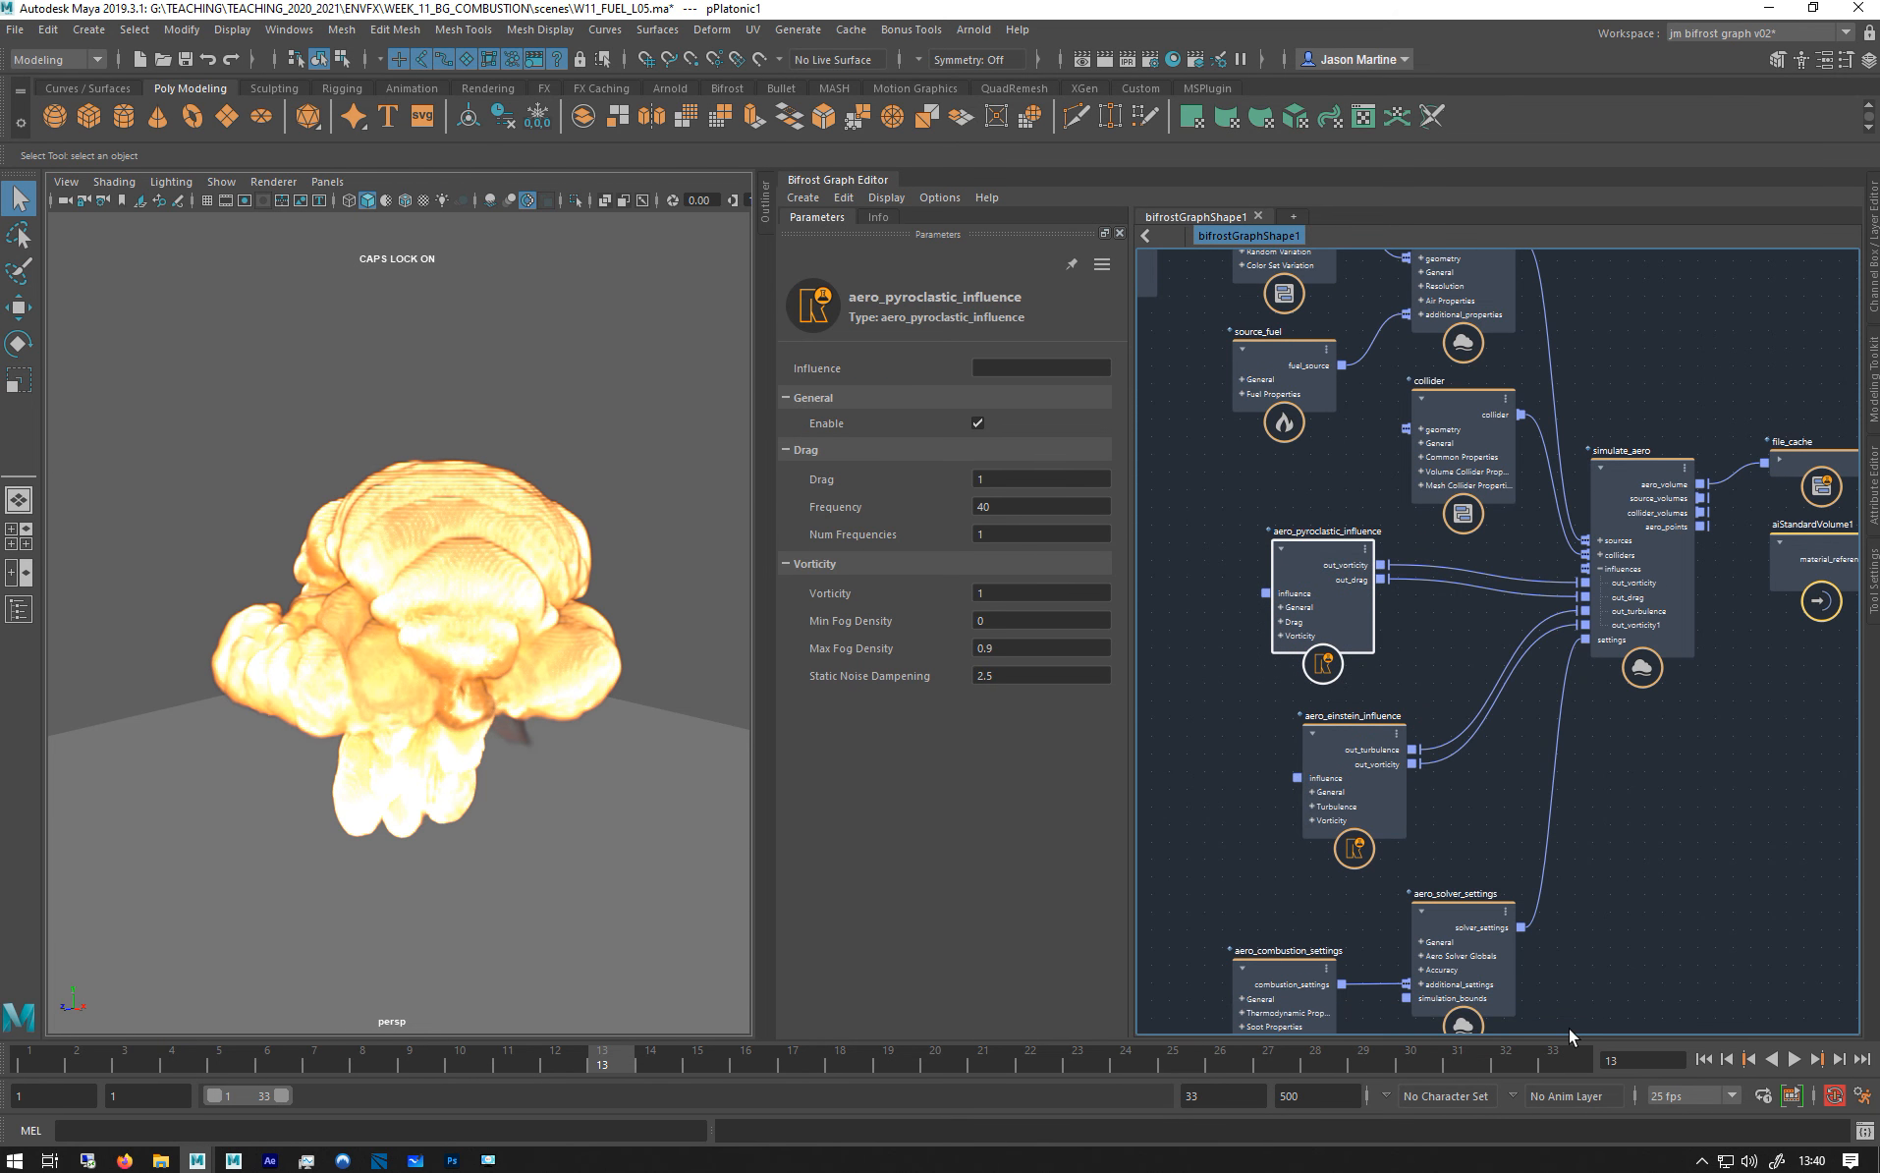
Return to the first frame and extend the playback range to end at frame 100.
left_click(1704, 1059)
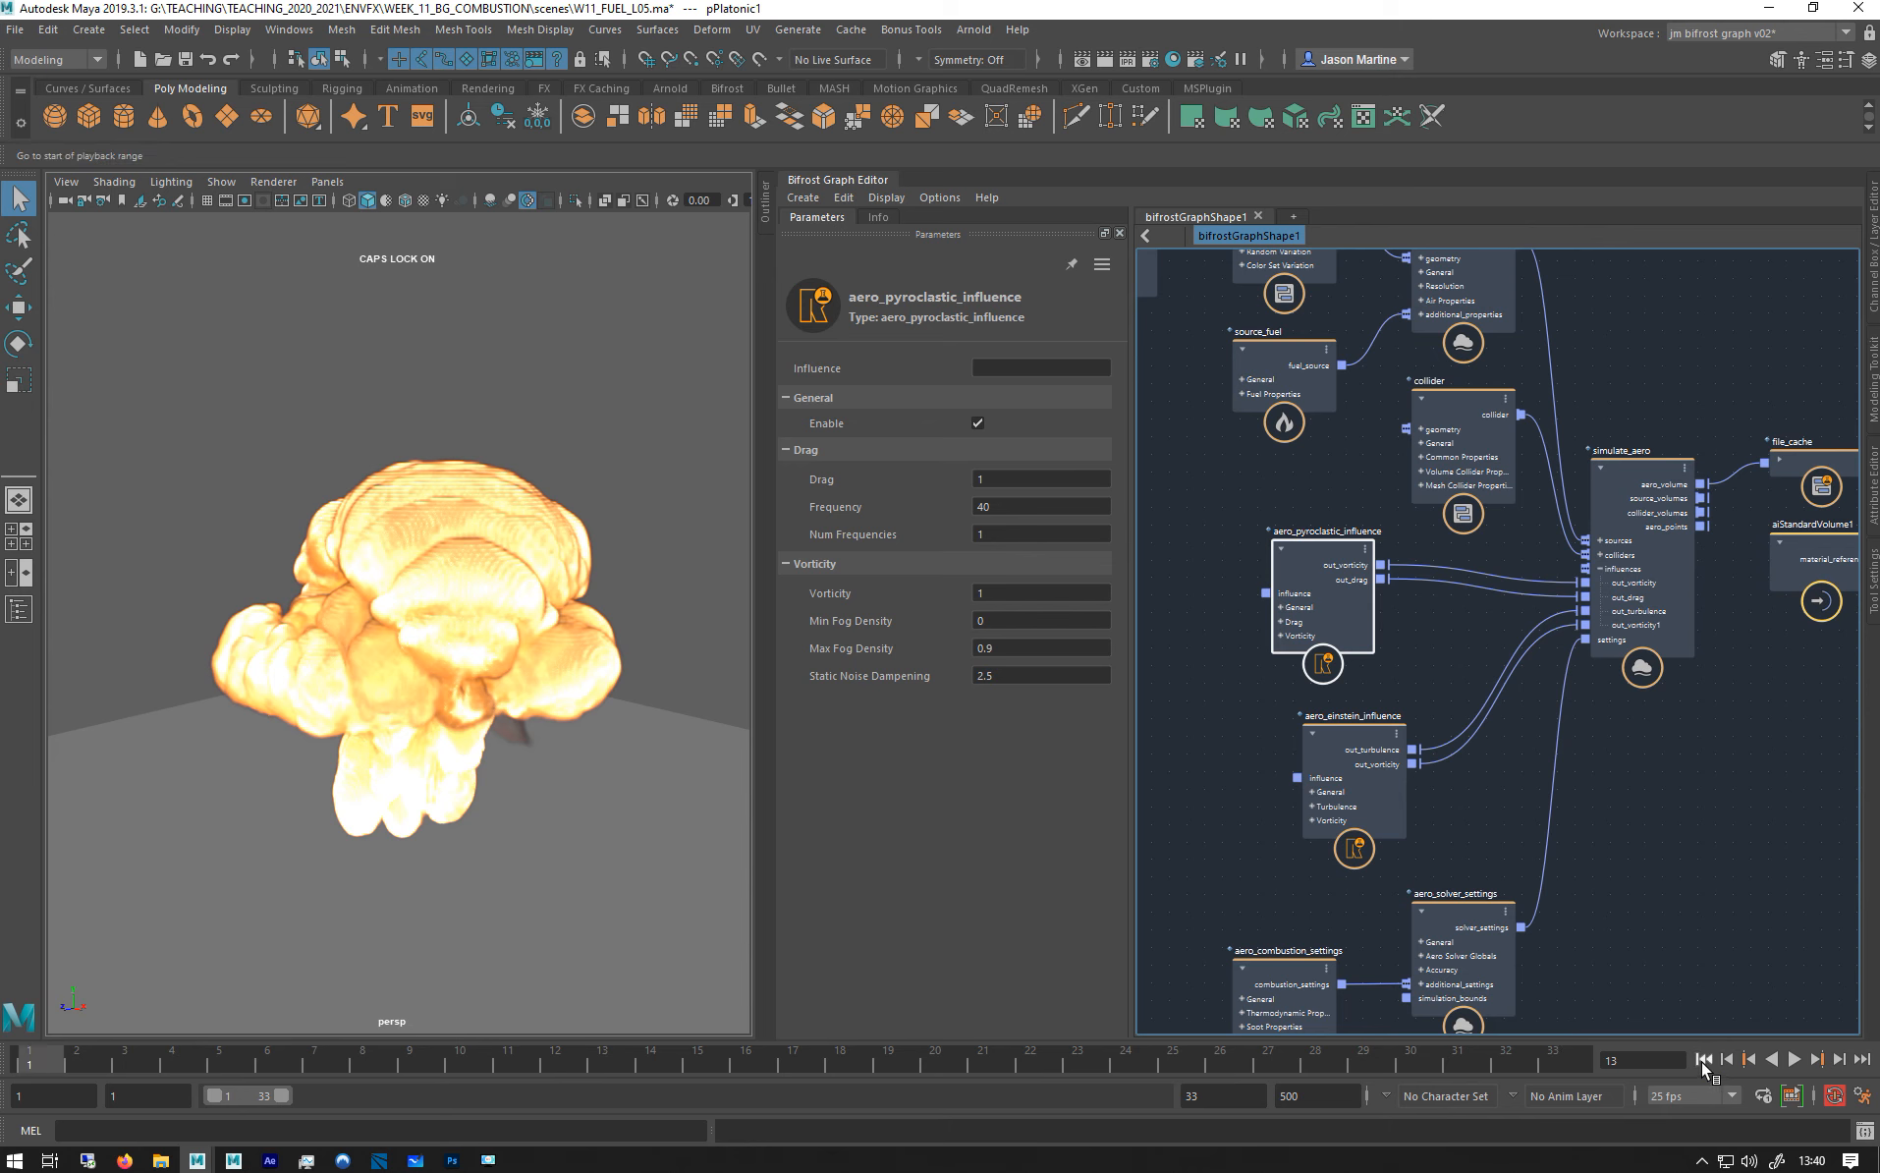
double_click(1206, 1093)
type("5")
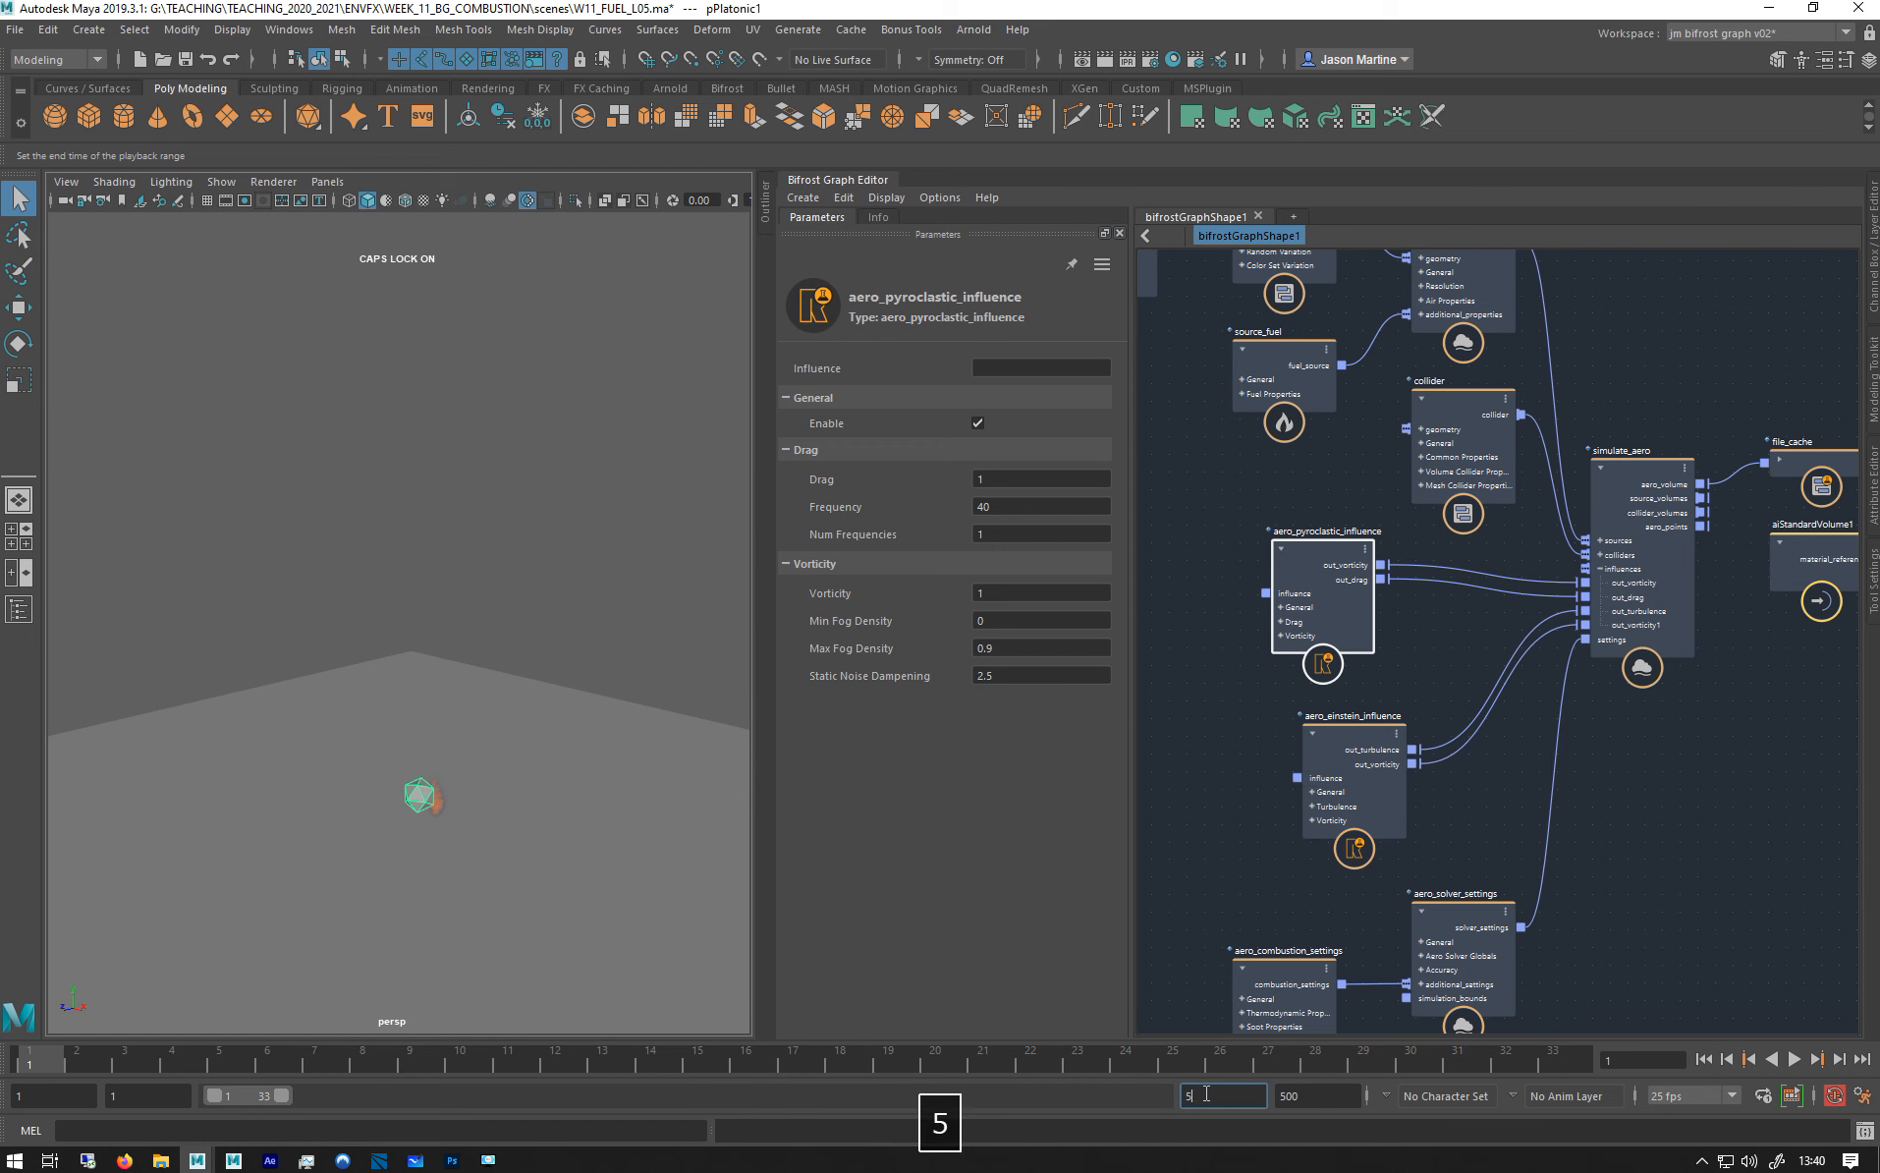
type("00")
key("Return")
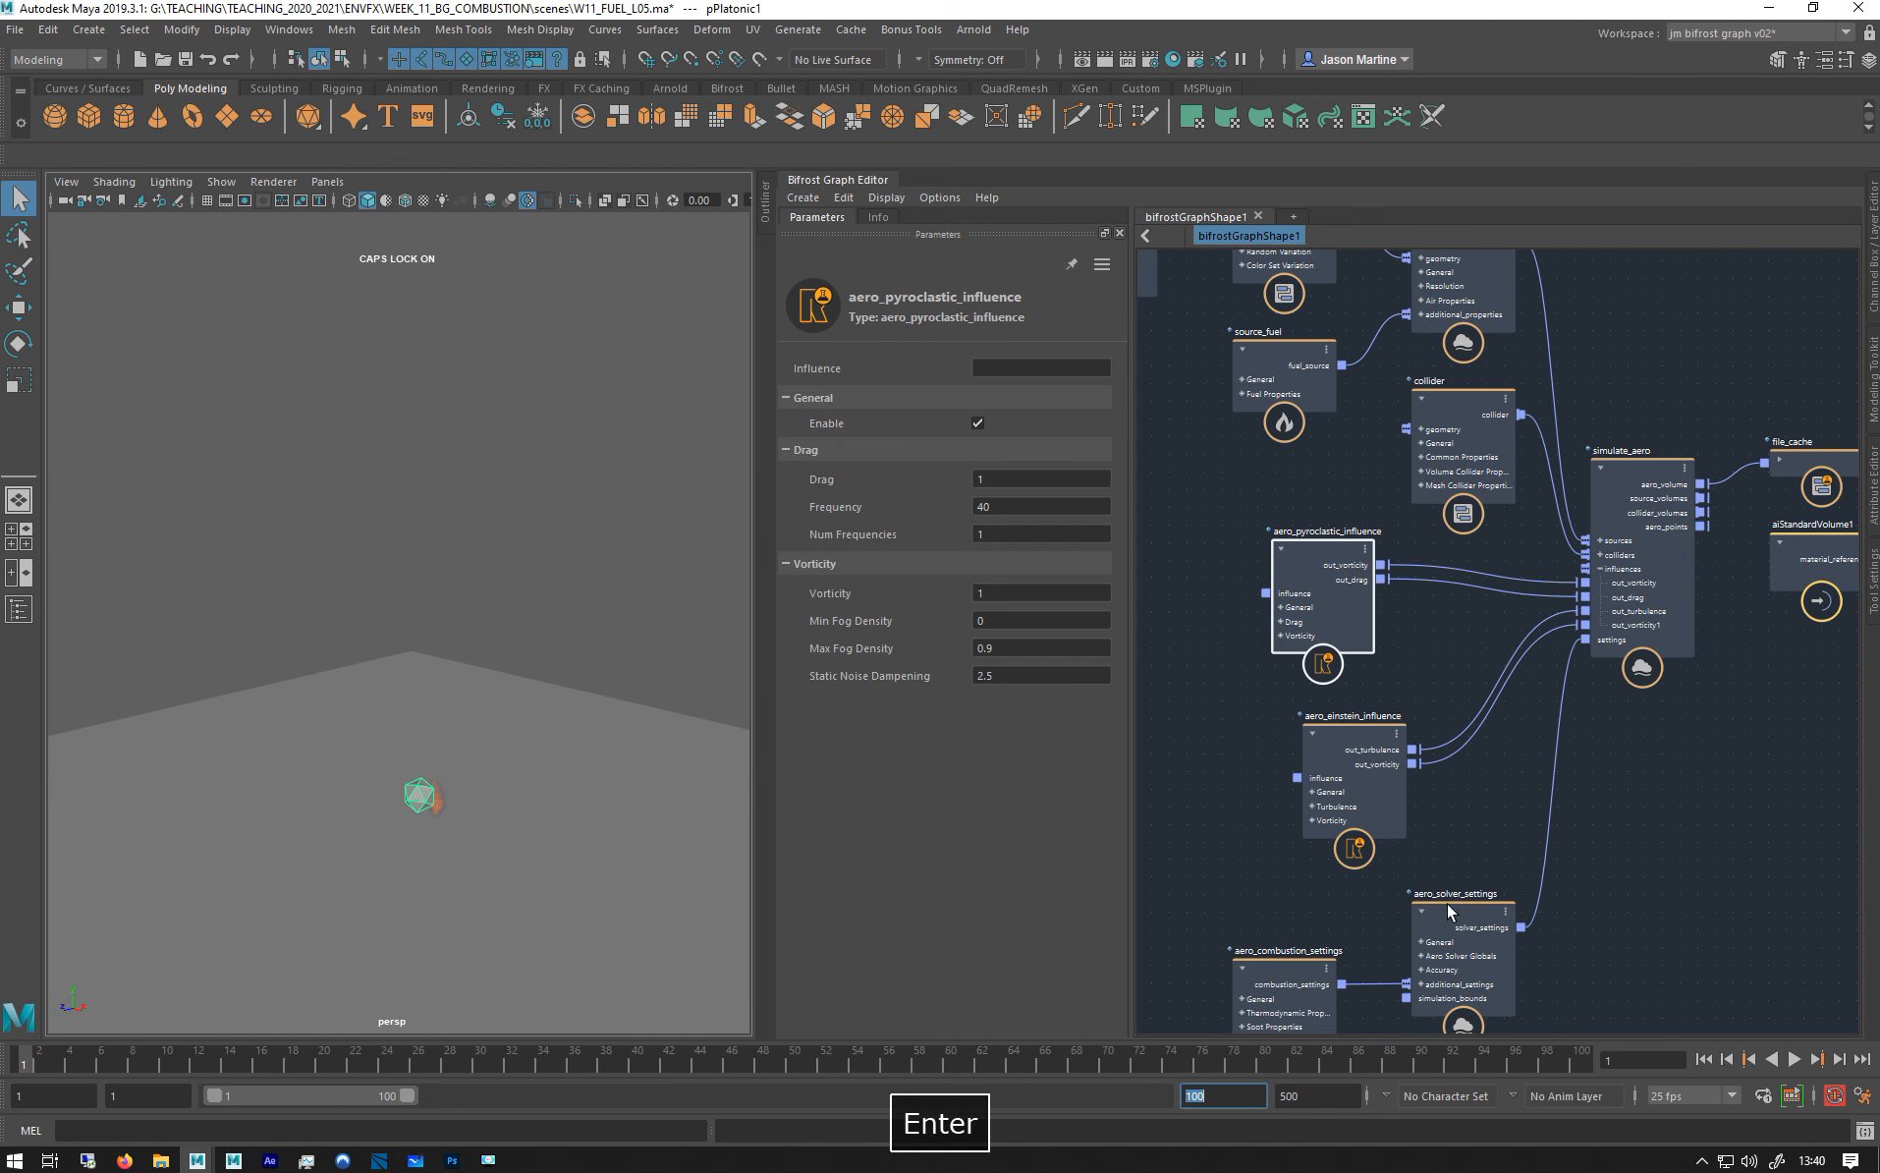
Set the file_cache node to Write Mode for caching the combined influences.
middle_click_drag(1532, 717, 1193, 721)
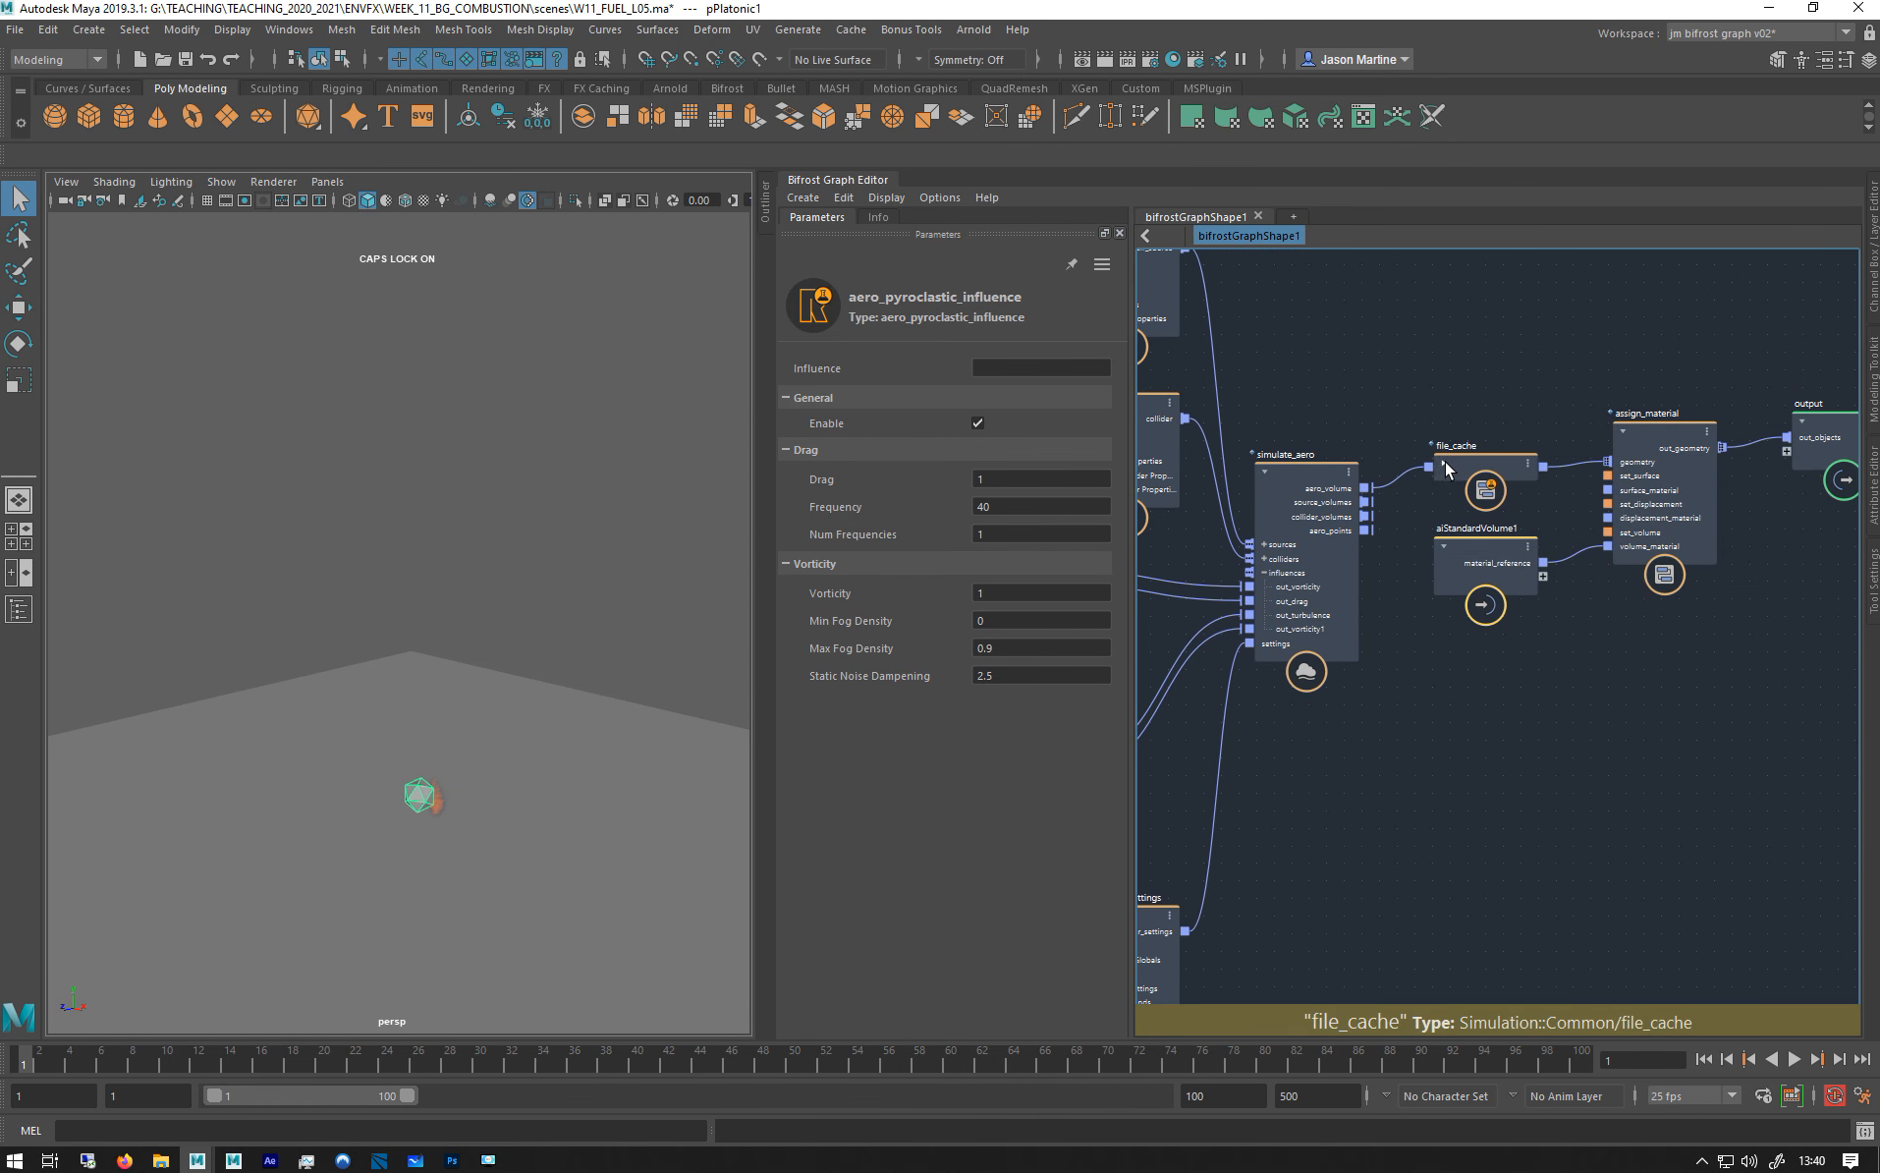
left_click(1444, 466)
left_click(998, 400)
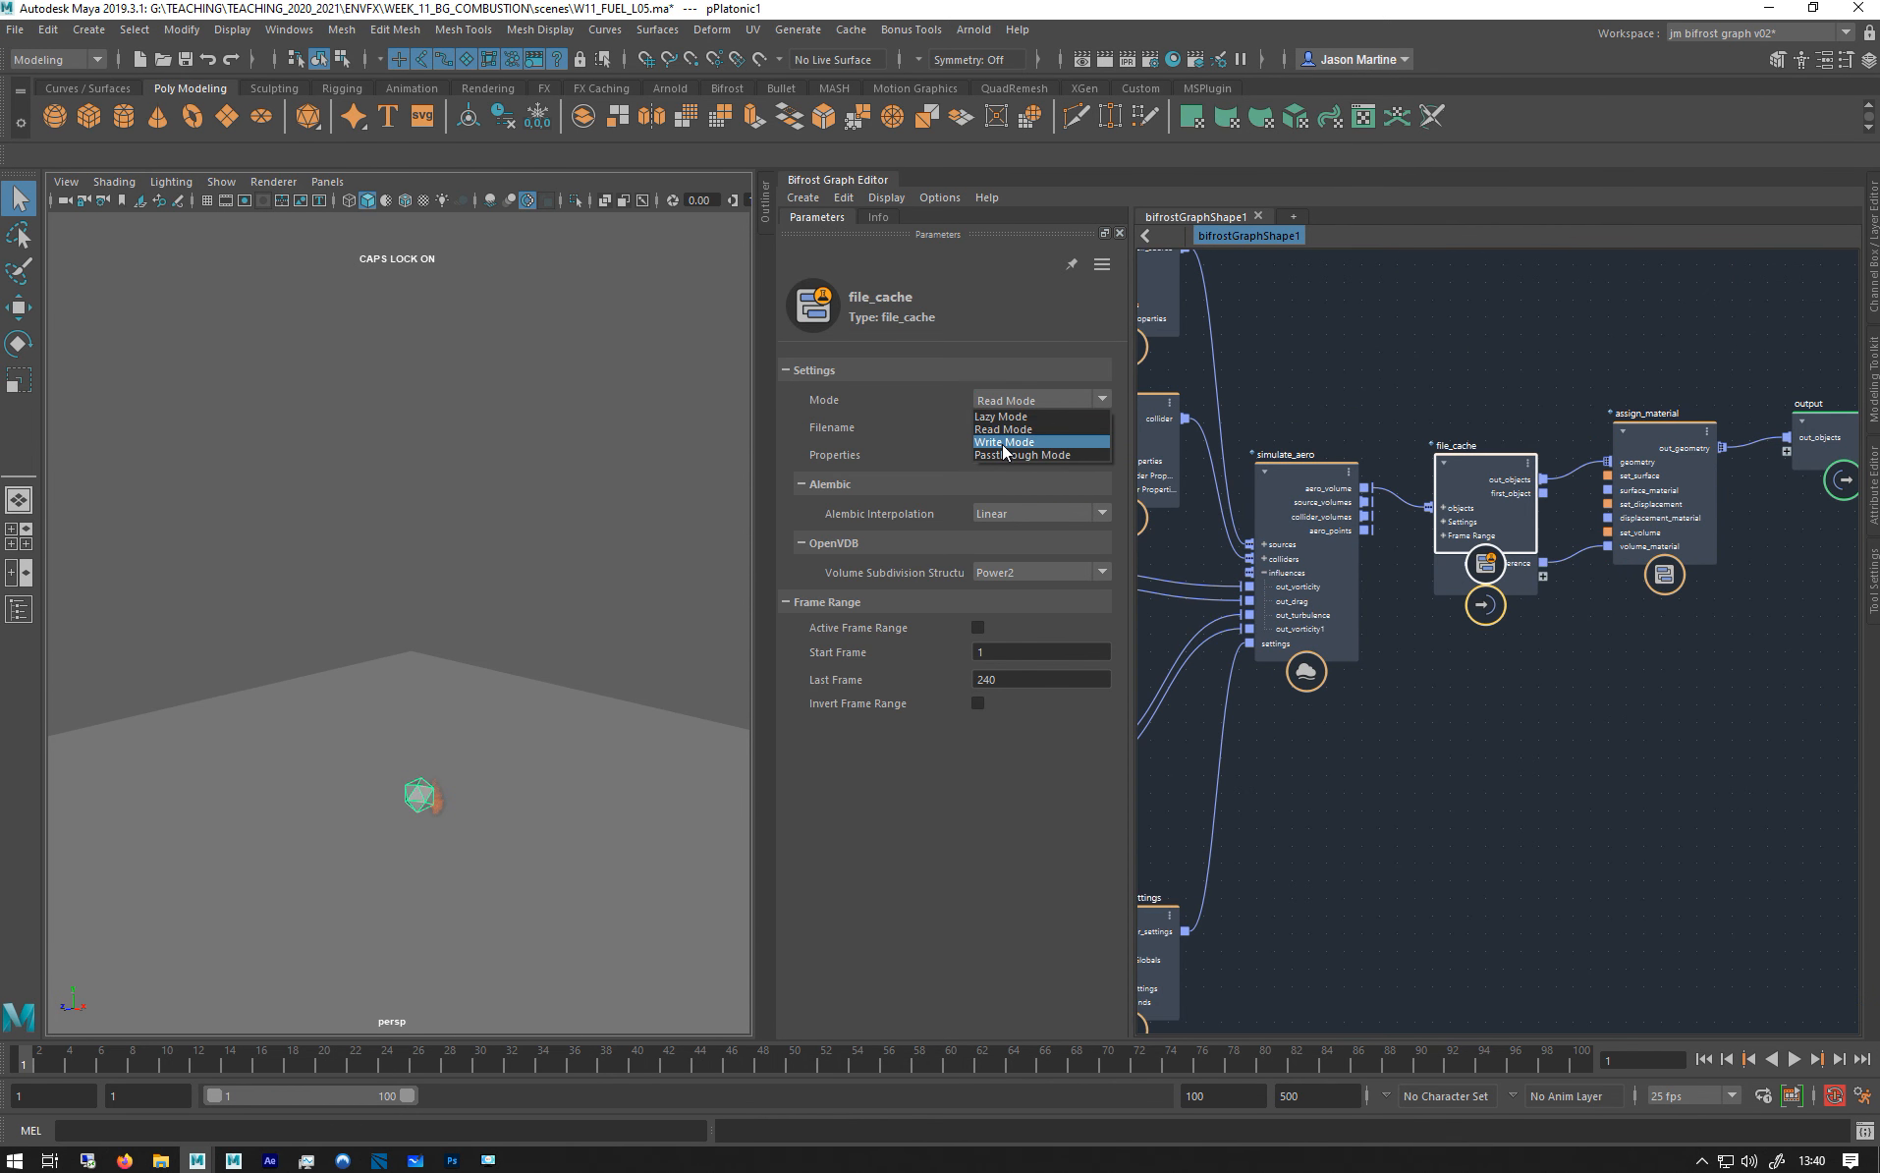
left_click(1003, 443)
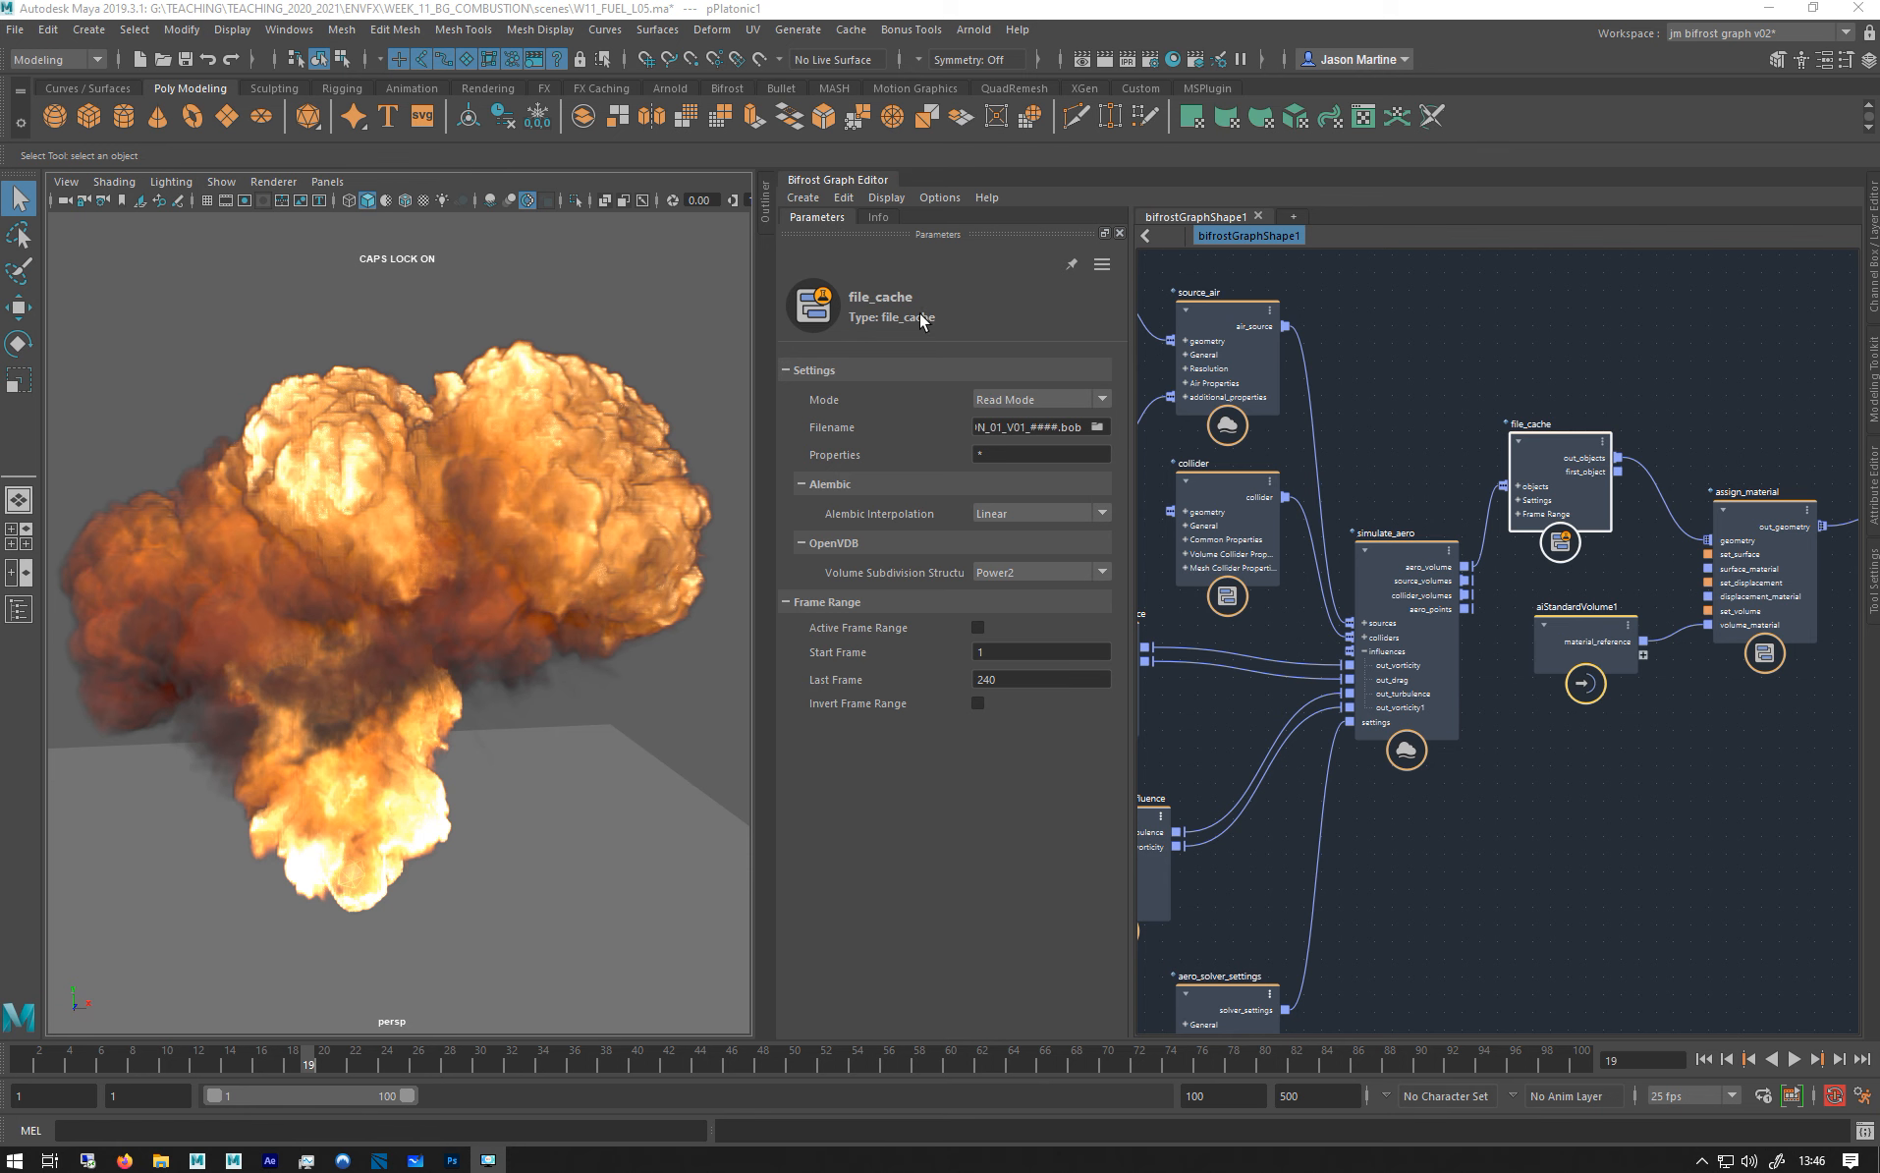
Step between cached frames 19 and 20 to compare the explosion with both influences.
left_click(1839, 1059)
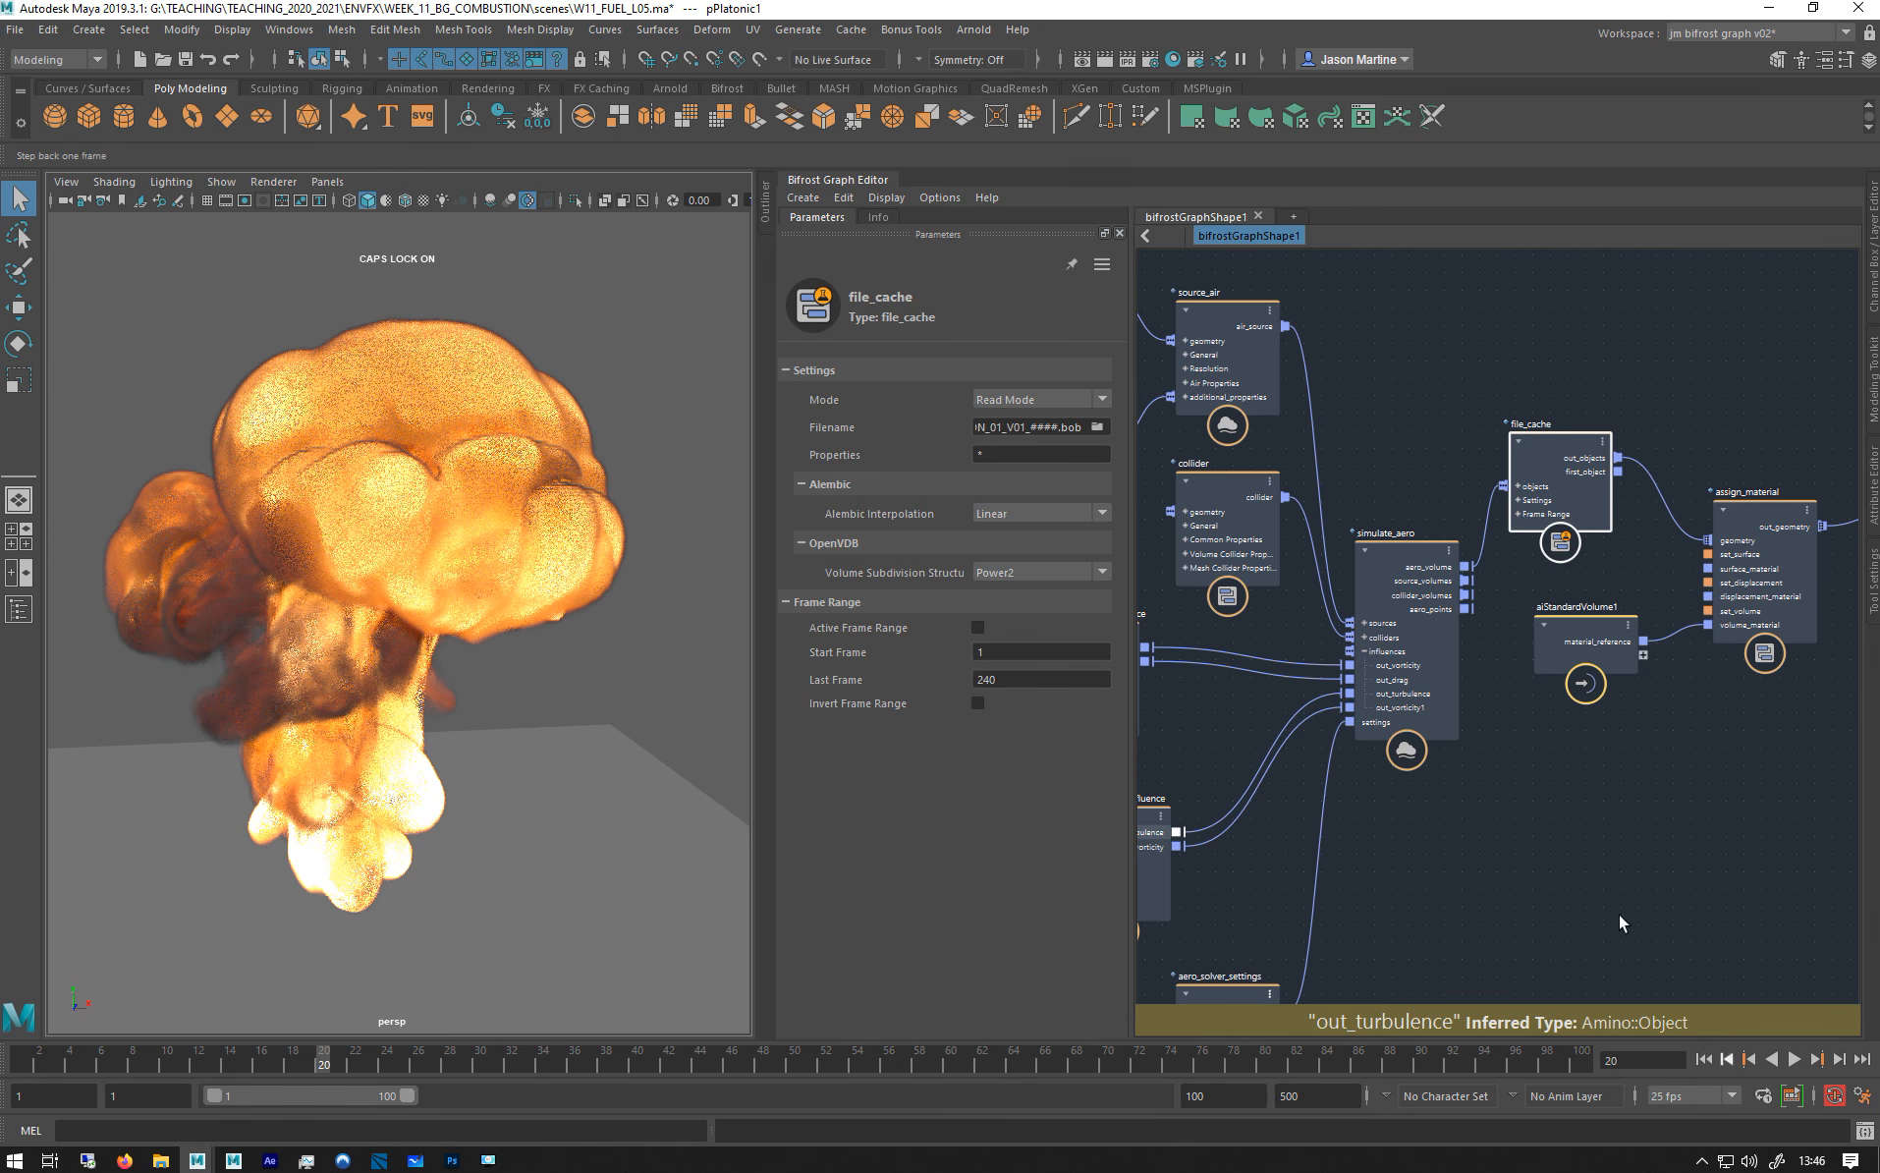
middle_click_drag(1208, 735, 1460, 664, "alt")
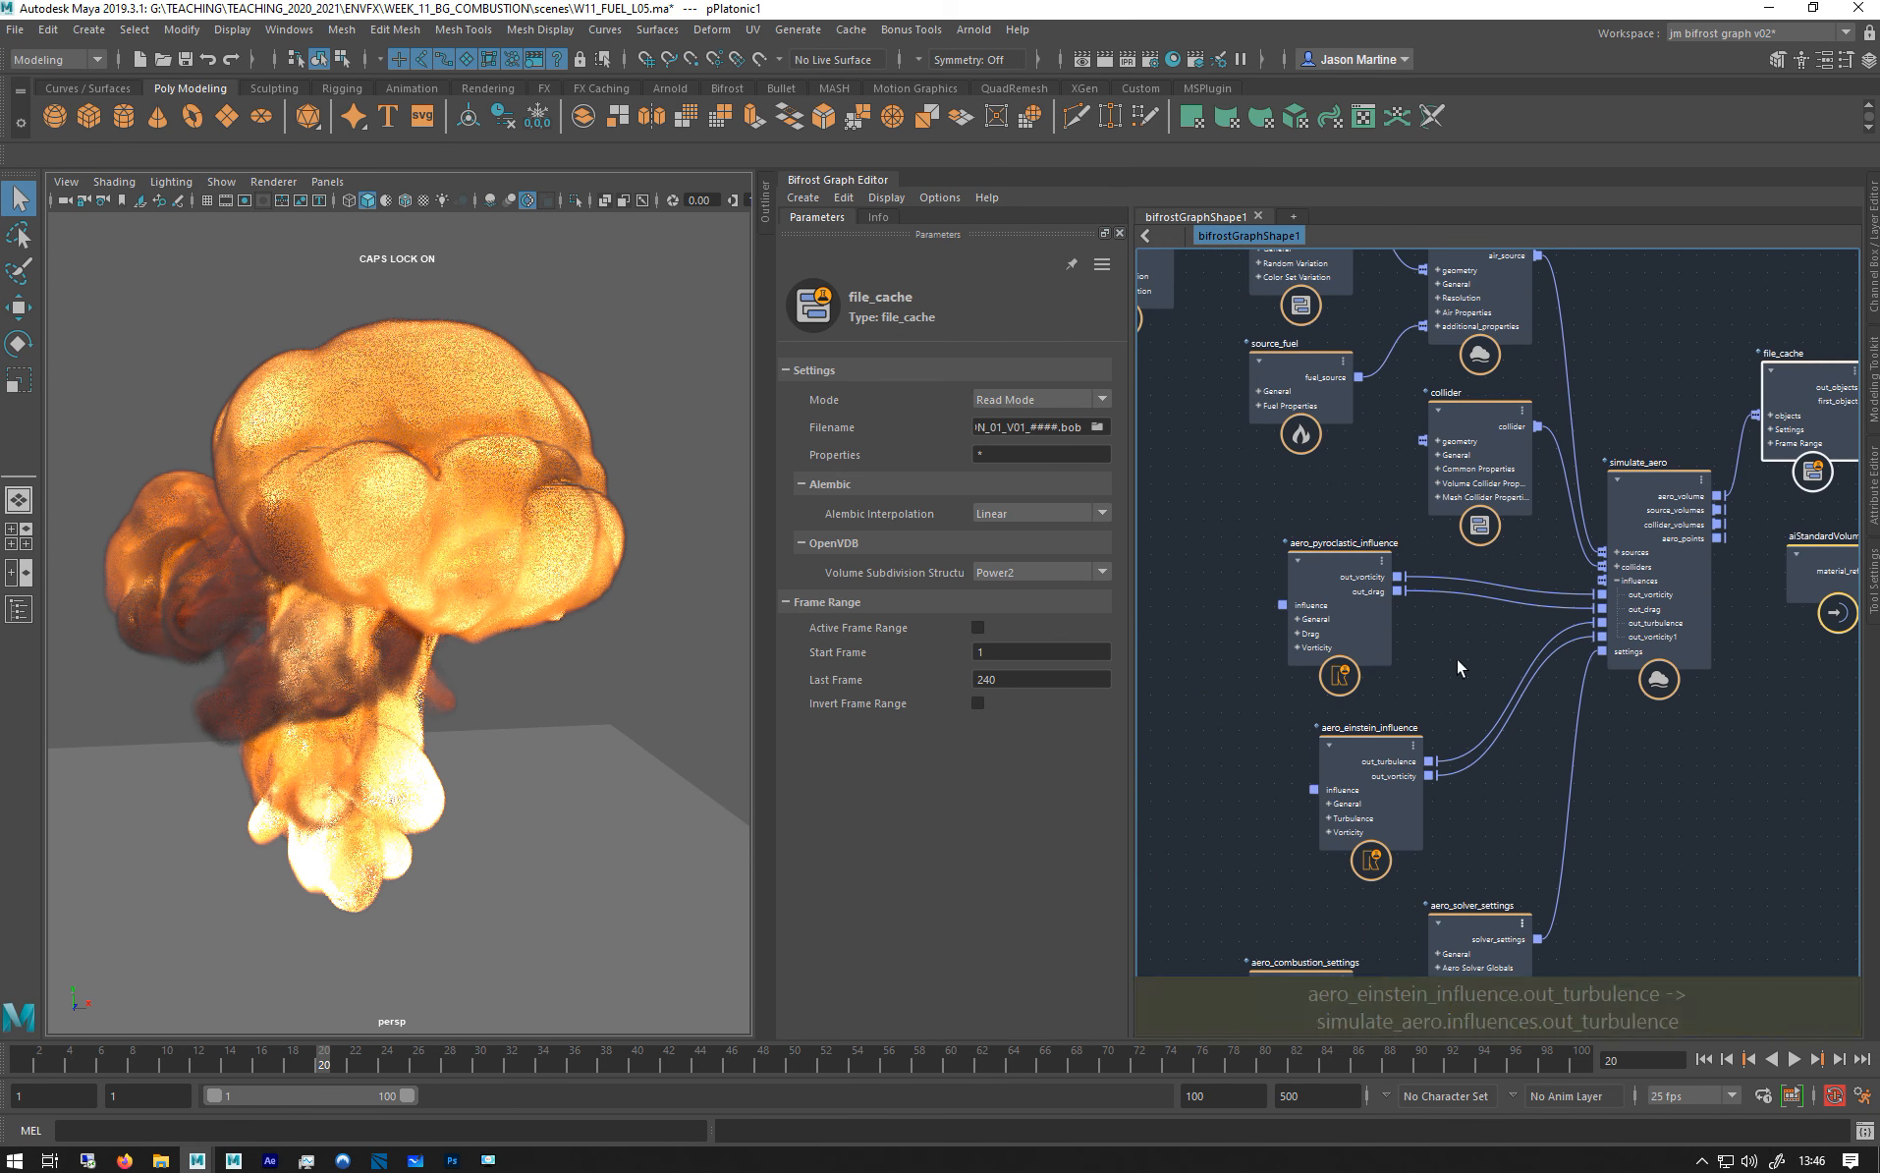
left_click(1731, 1060)
Set the burn rate of the source_fuel node to 0.1.
left_click(1283, 376)
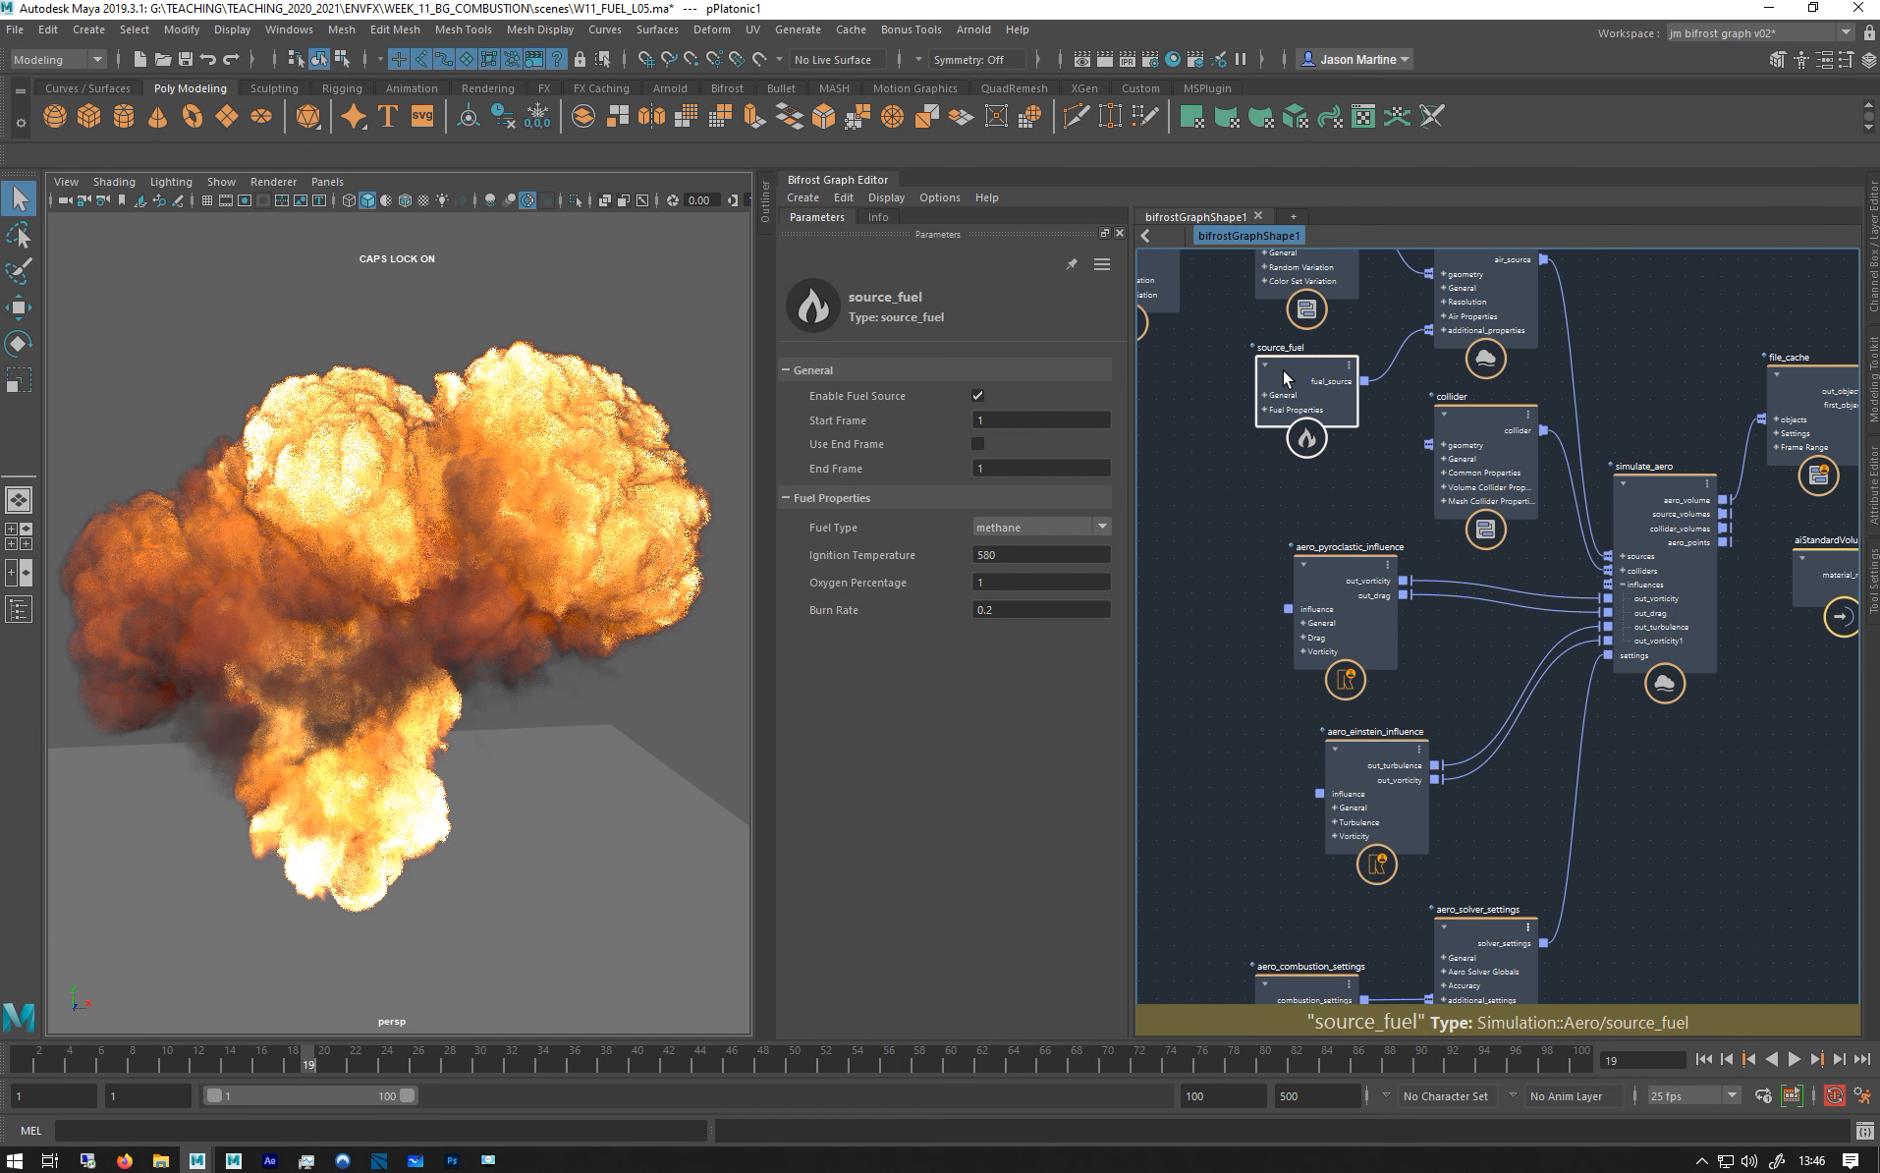
left_click(990, 610)
left_click_drag(990, 610, 1004, 609)
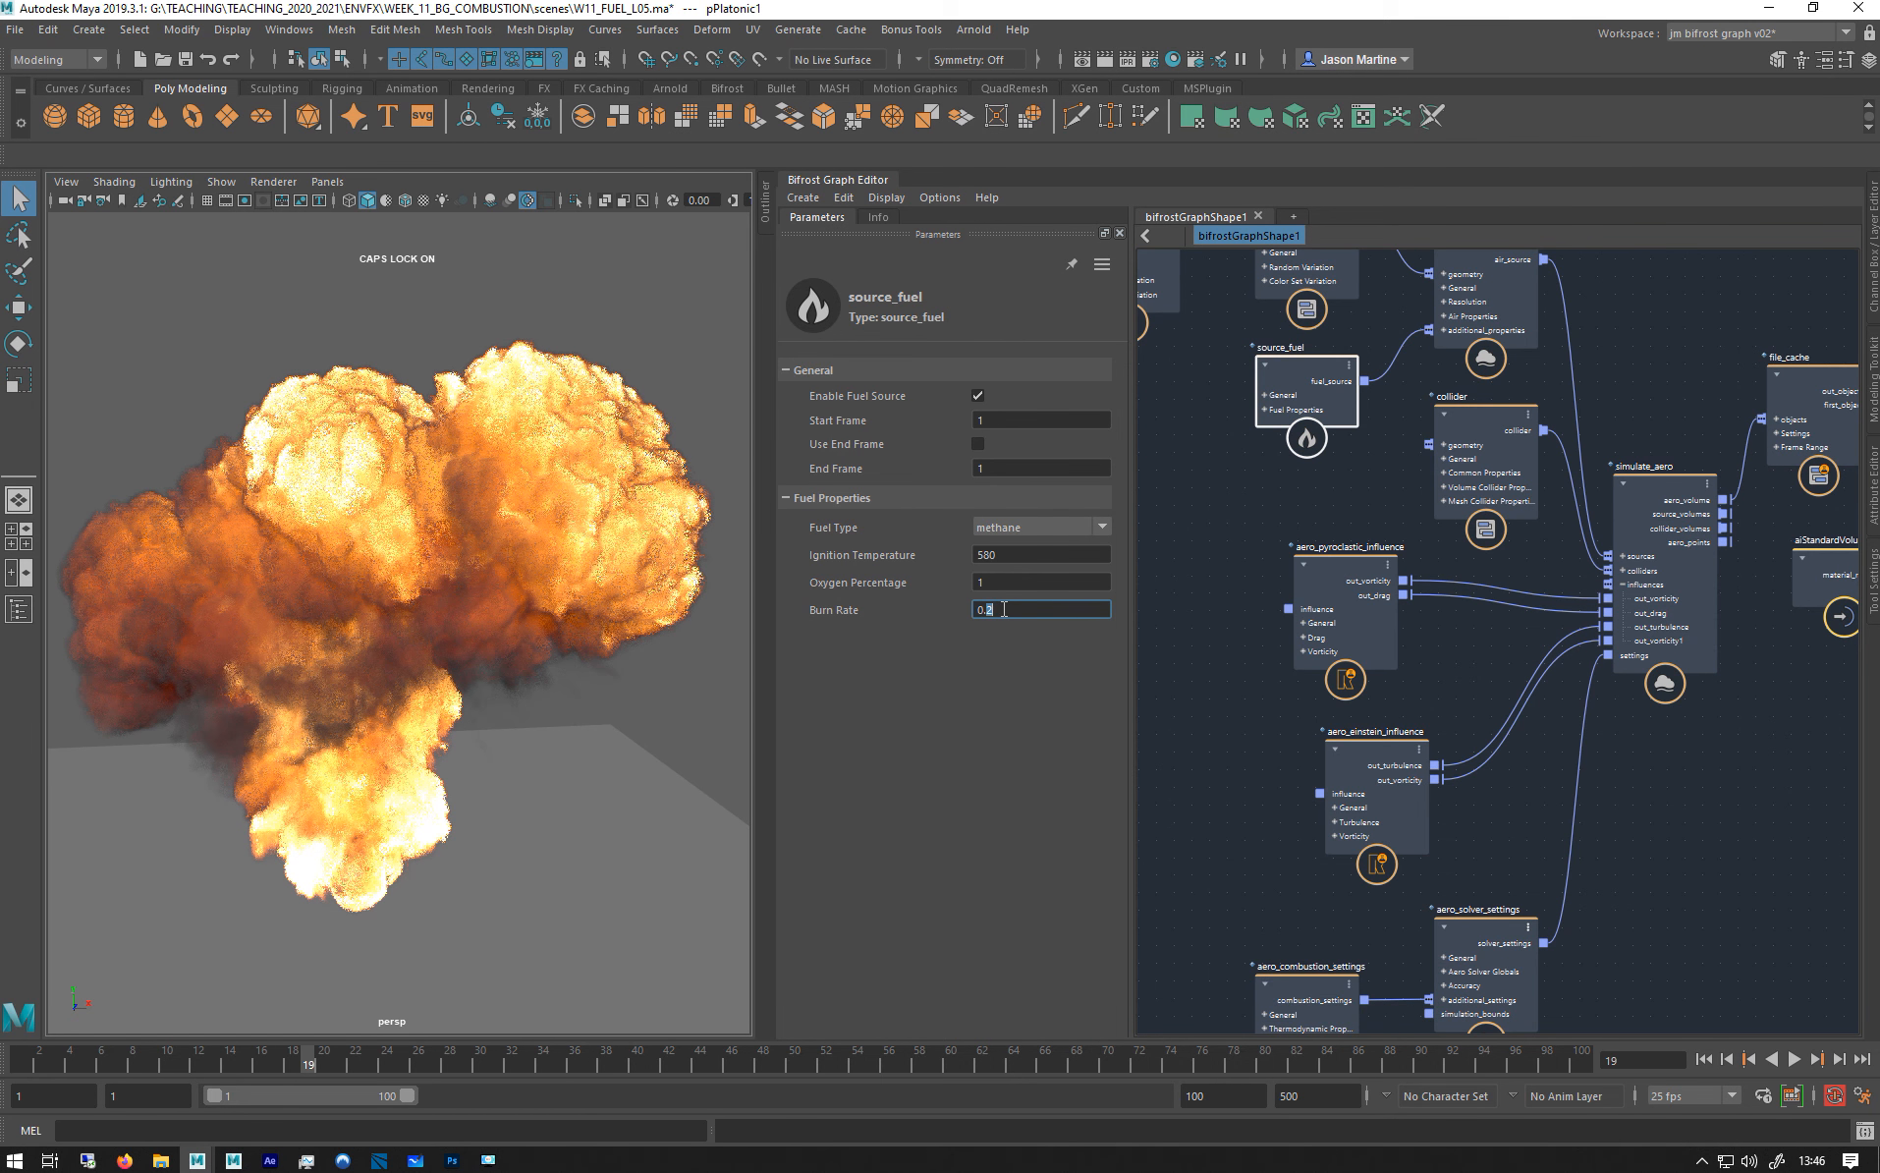
type("1")
key("Return")
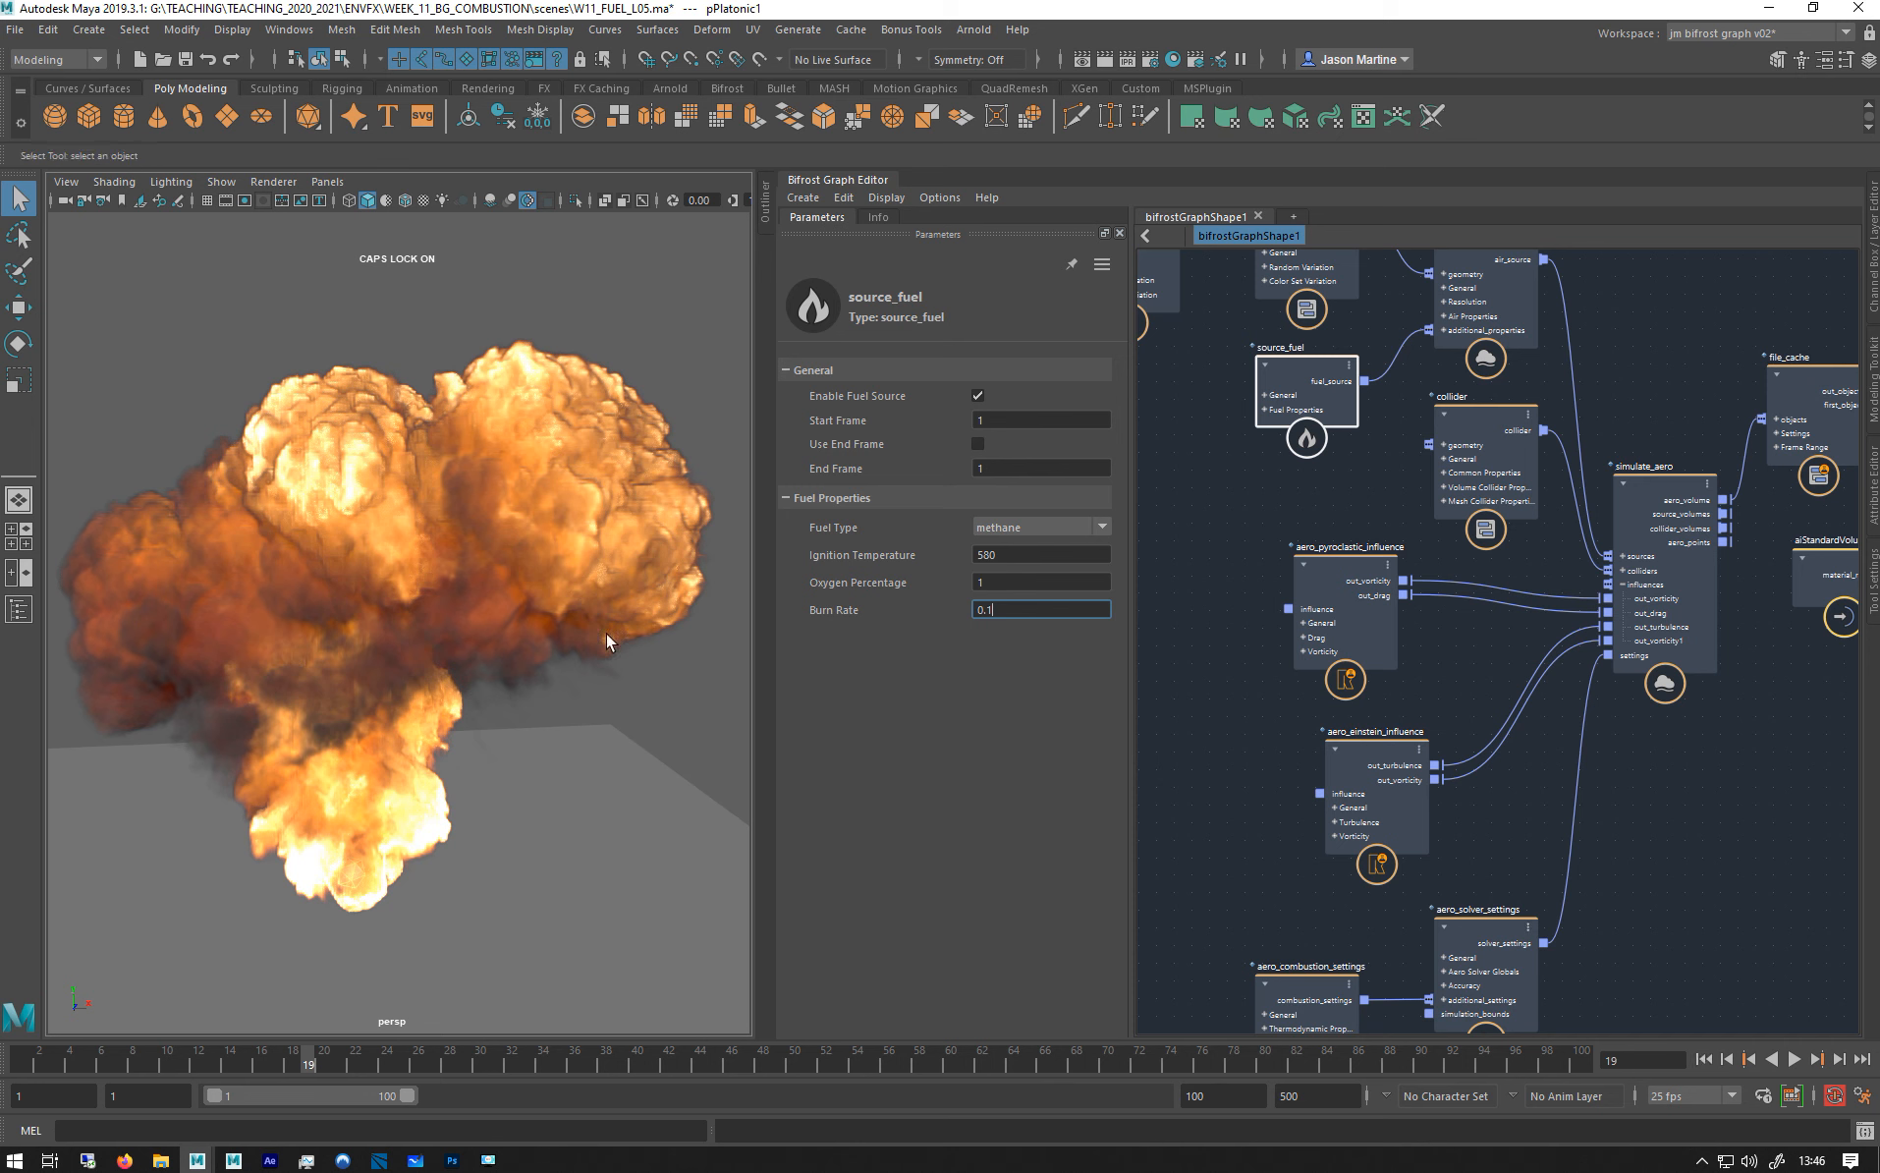
Set the file_cache node to Write Mode and play the simulation from the first frame to cache it.
middle_click_drag(1656, 386, 1539, 417)
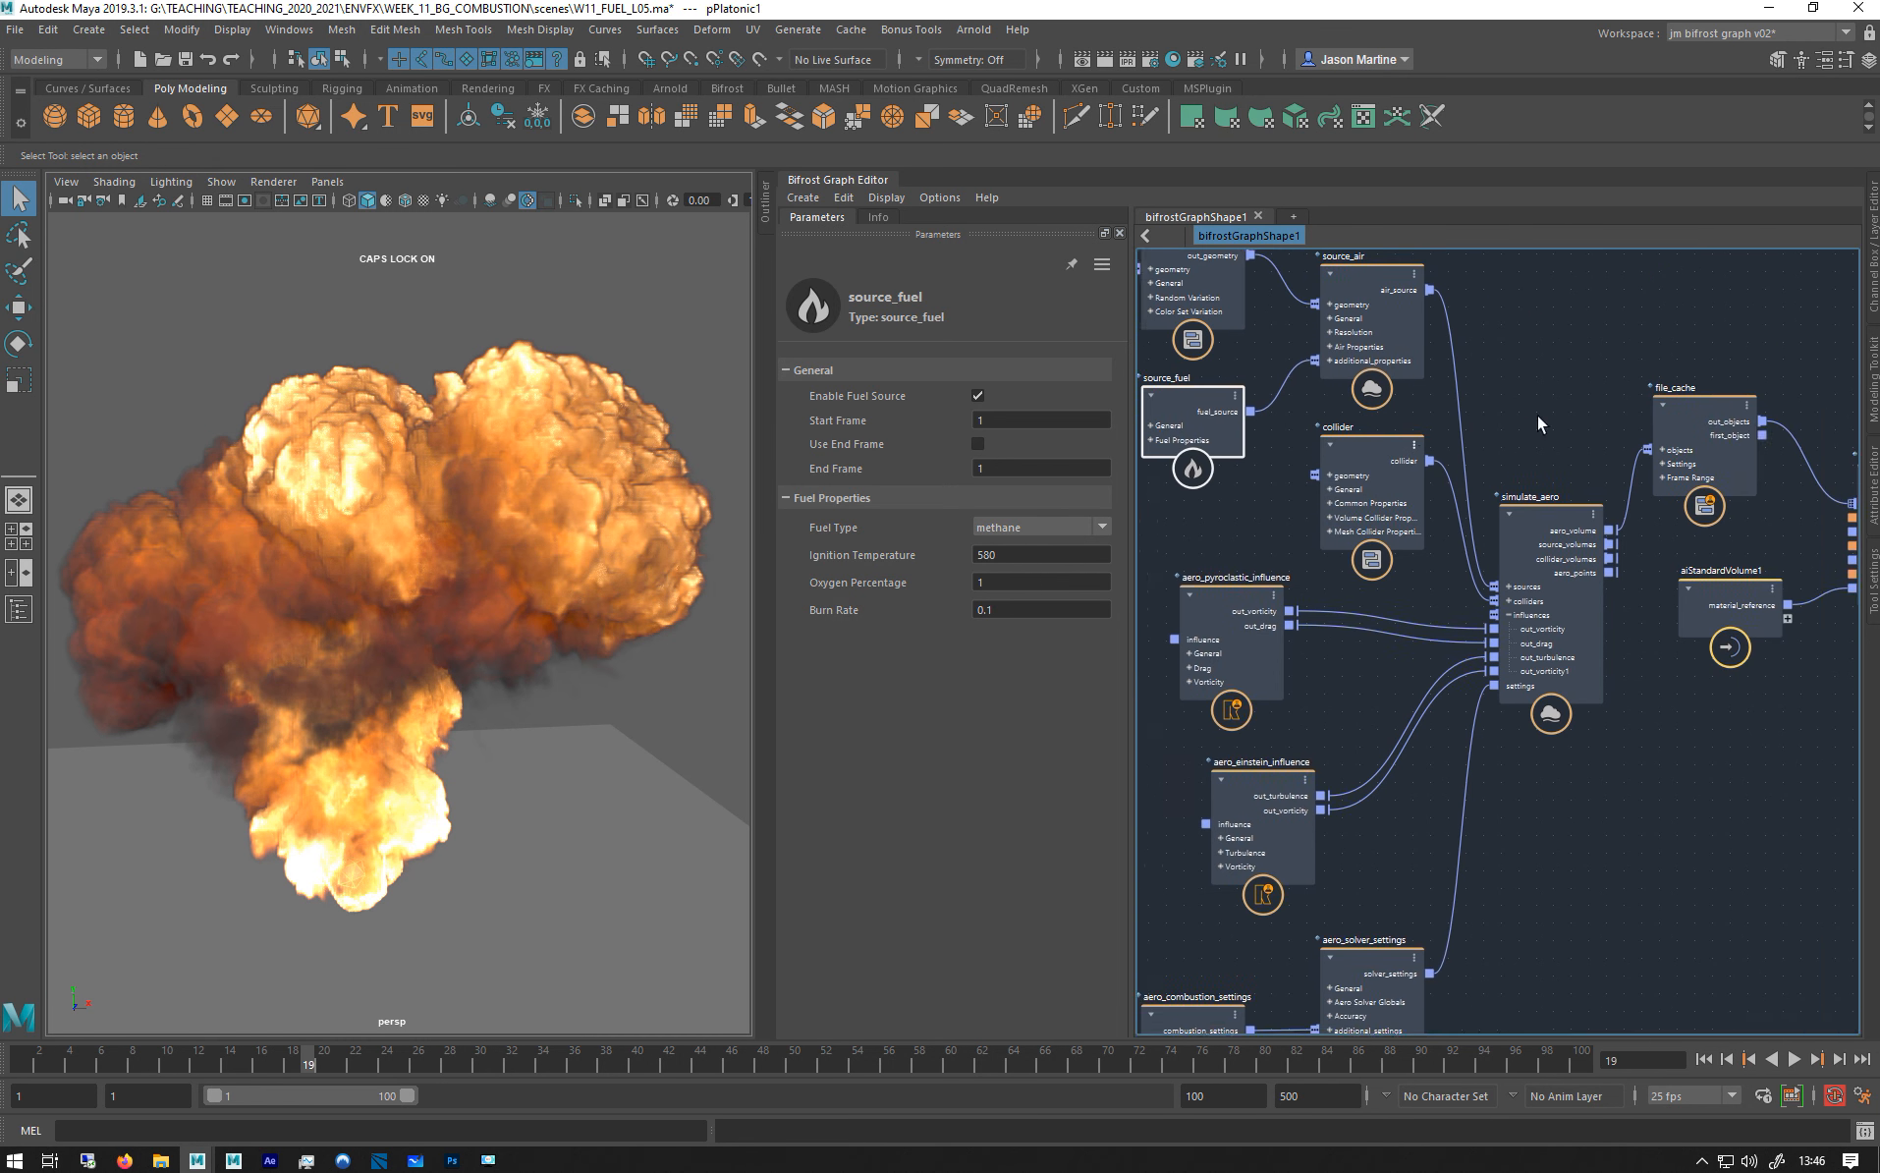
left_click(1658, 438)
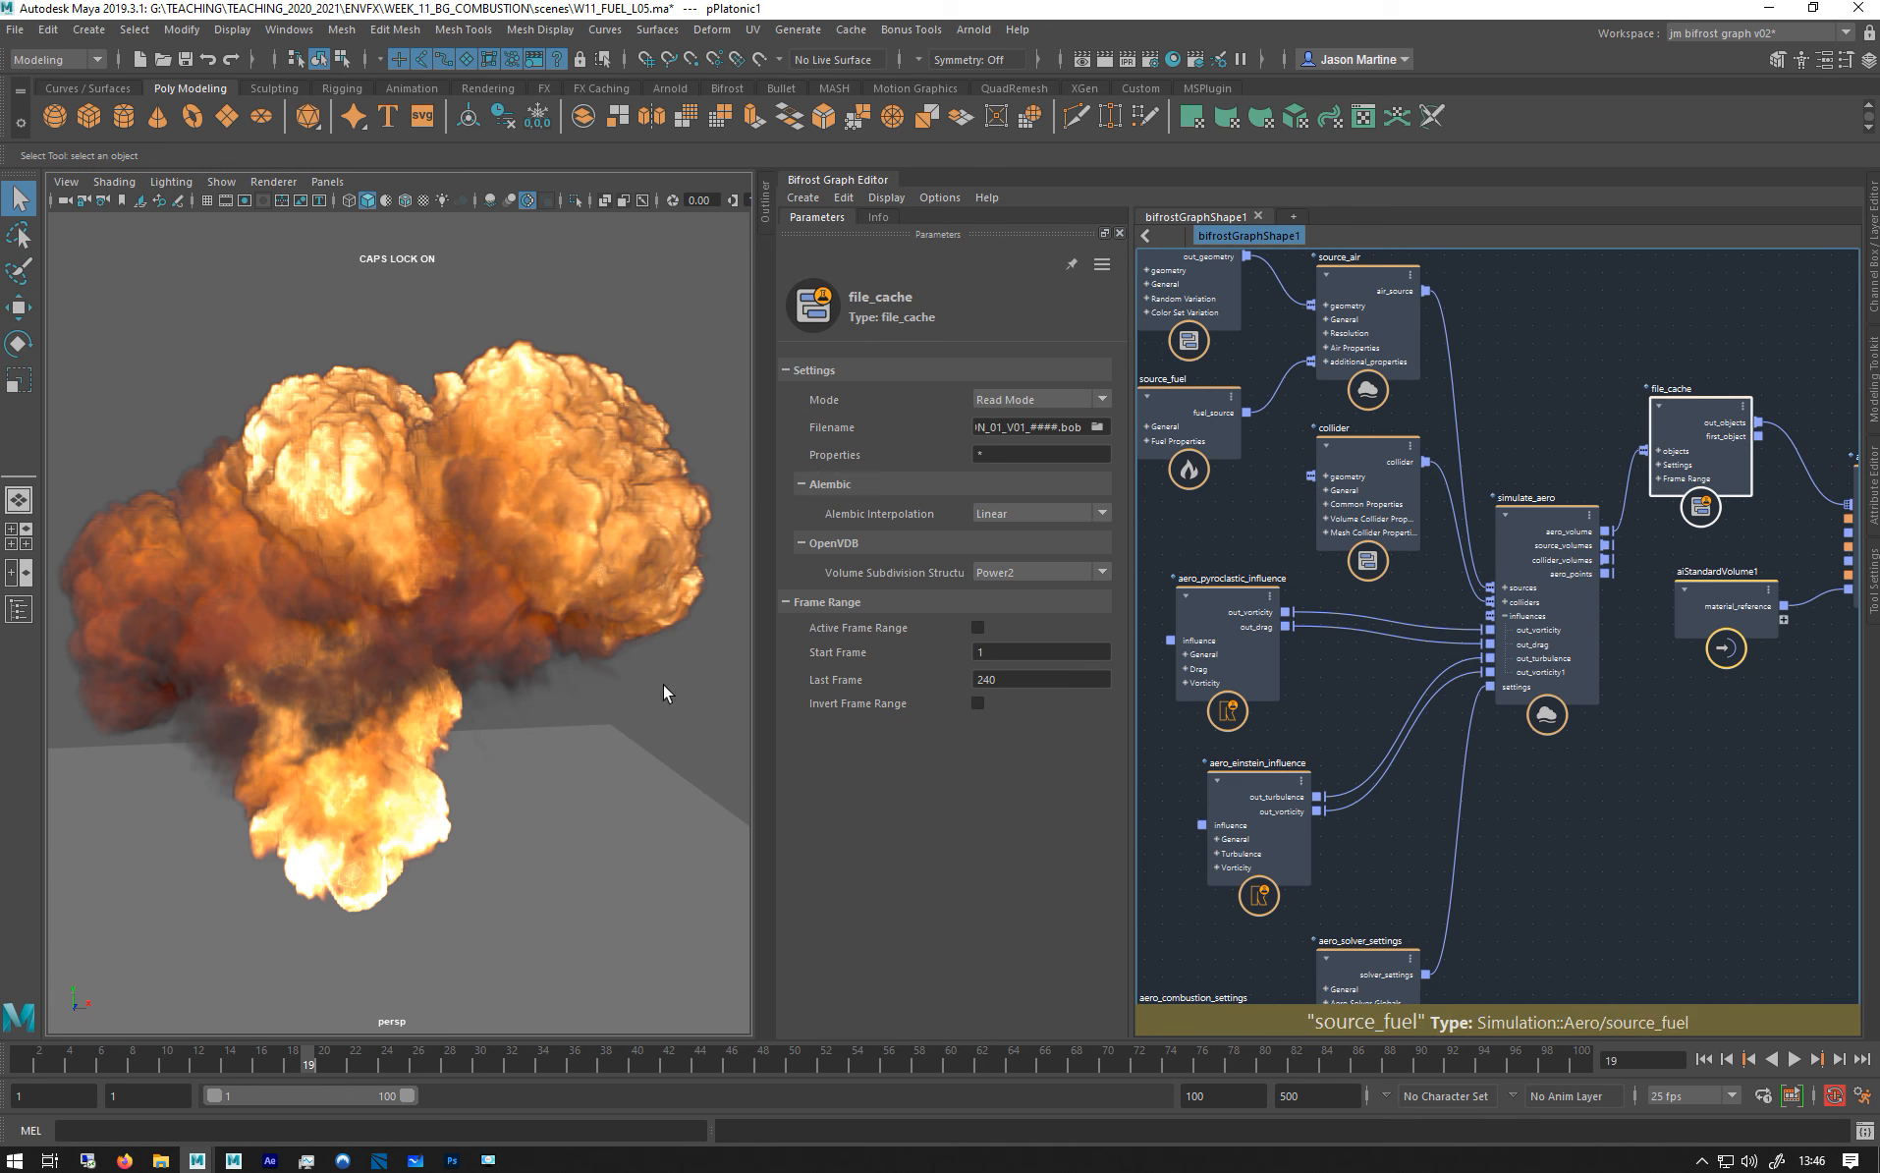
left_click(1037, 396)
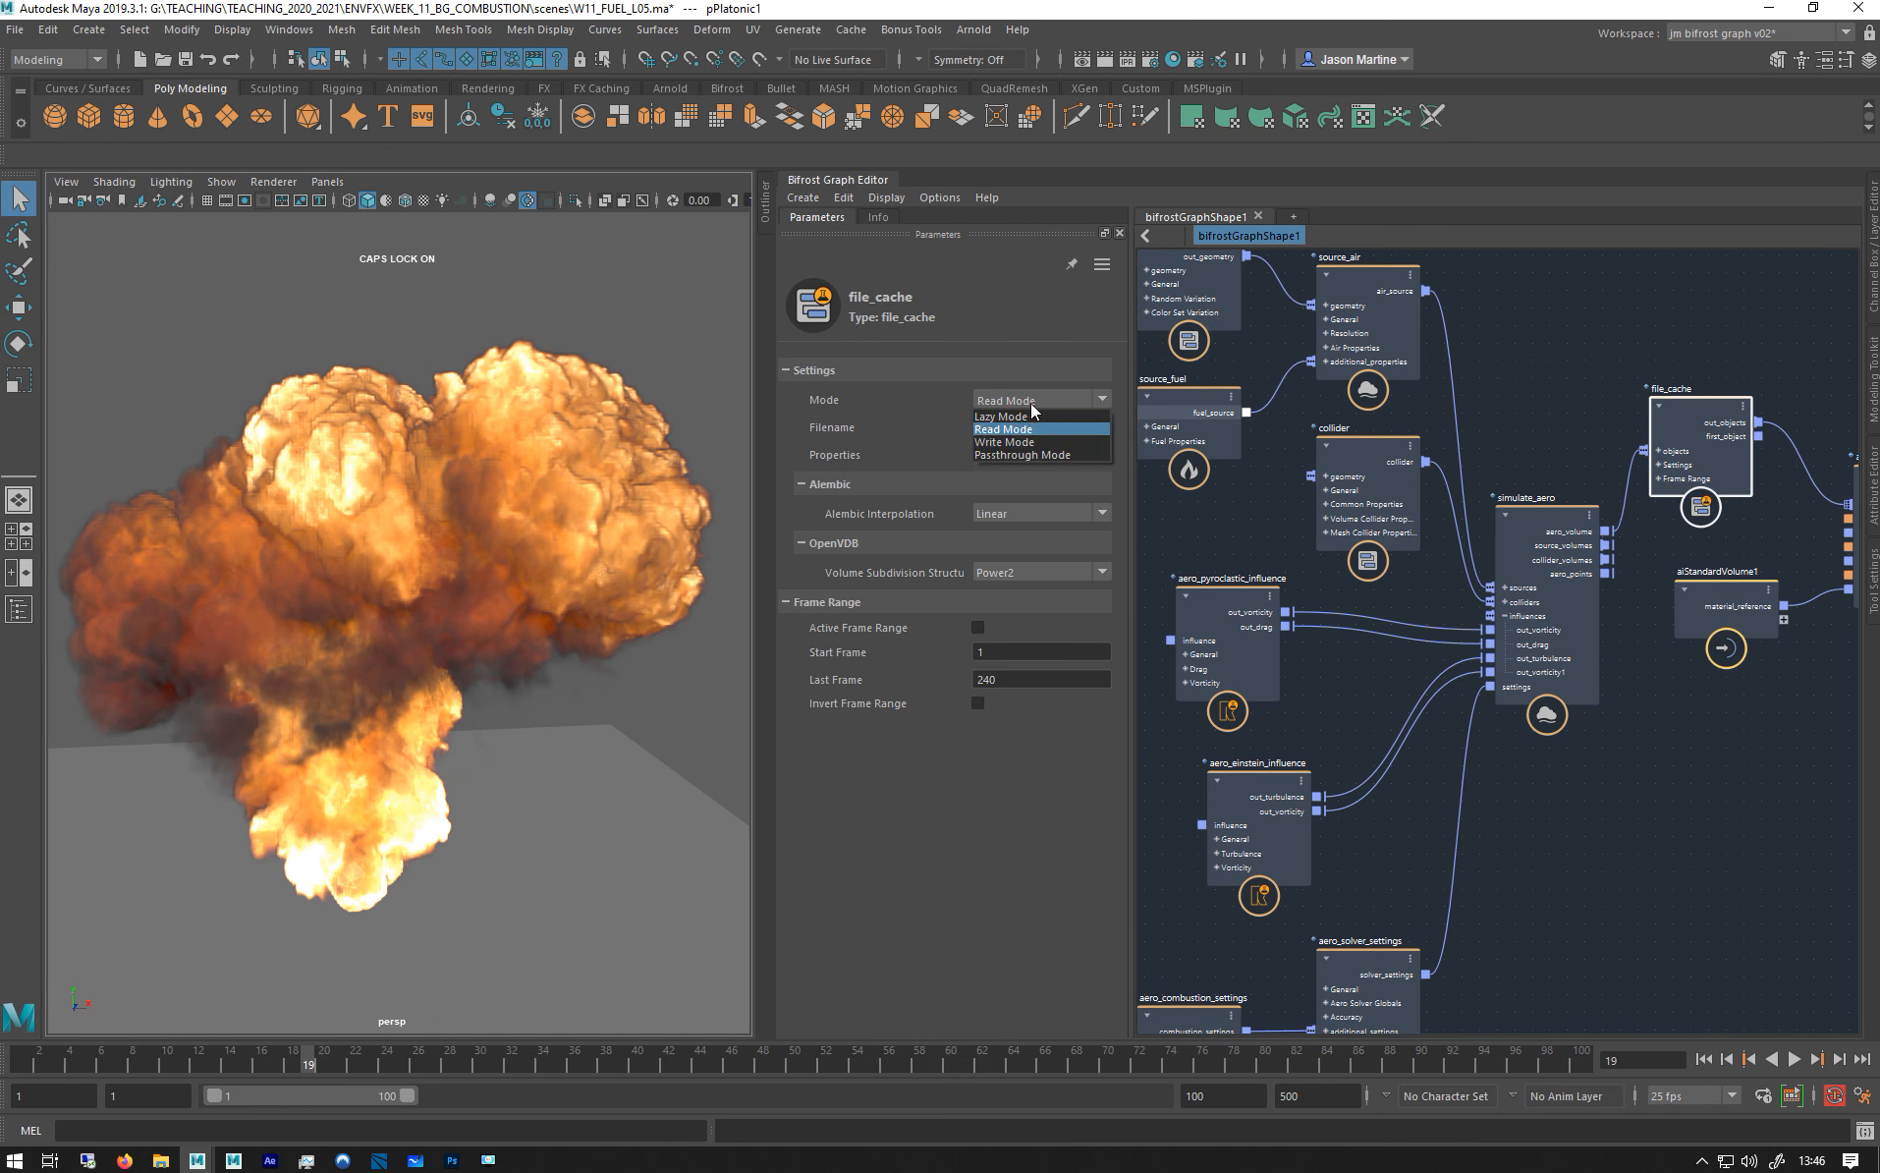
left_click(1028, 439)
left_click(1704, 1059)
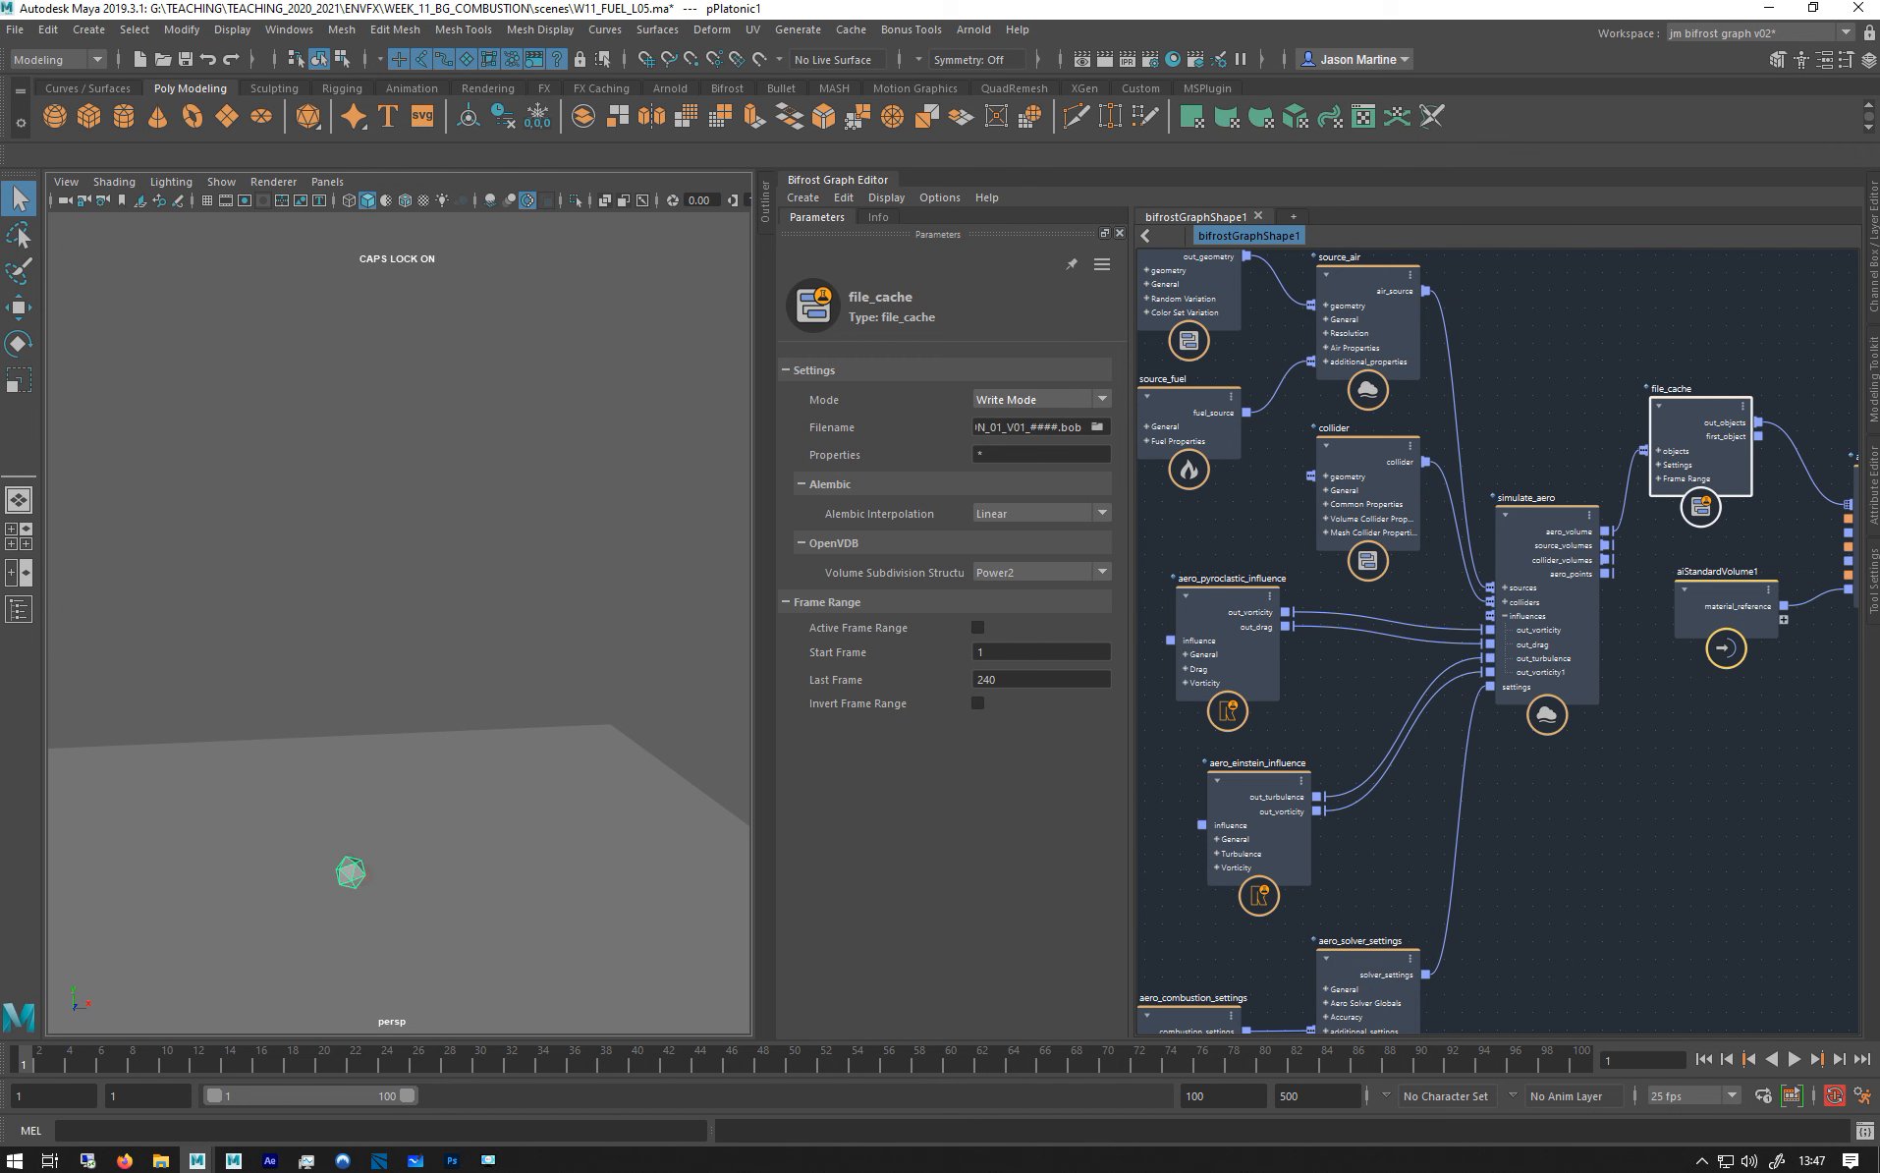
left_click(1794, 1059)
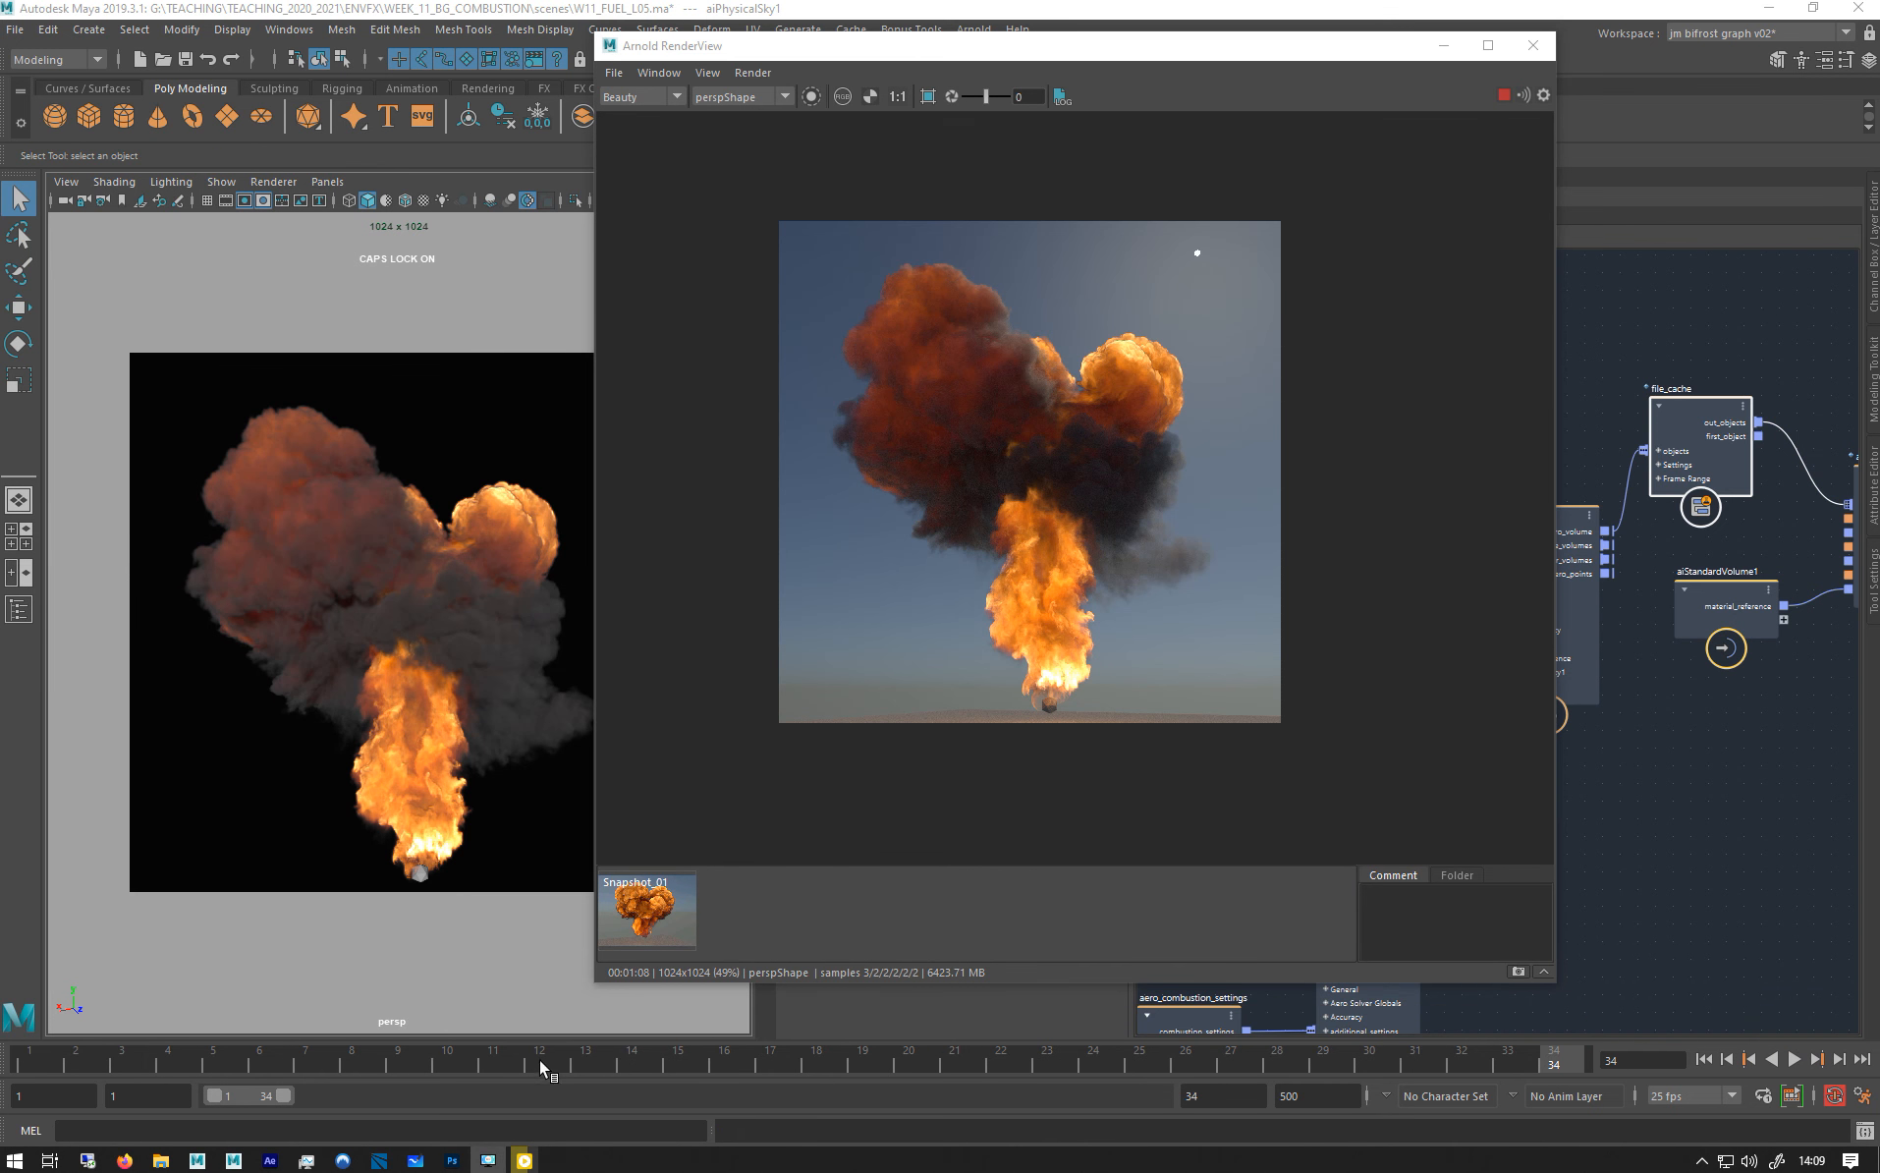
Switch to PotPlayer and replay W11_PYROCLASTIC_EINSTEIN_01.avi from the beginning.
left_click(524, 1161)
left_click_drag(1052, 145, 989, 81)
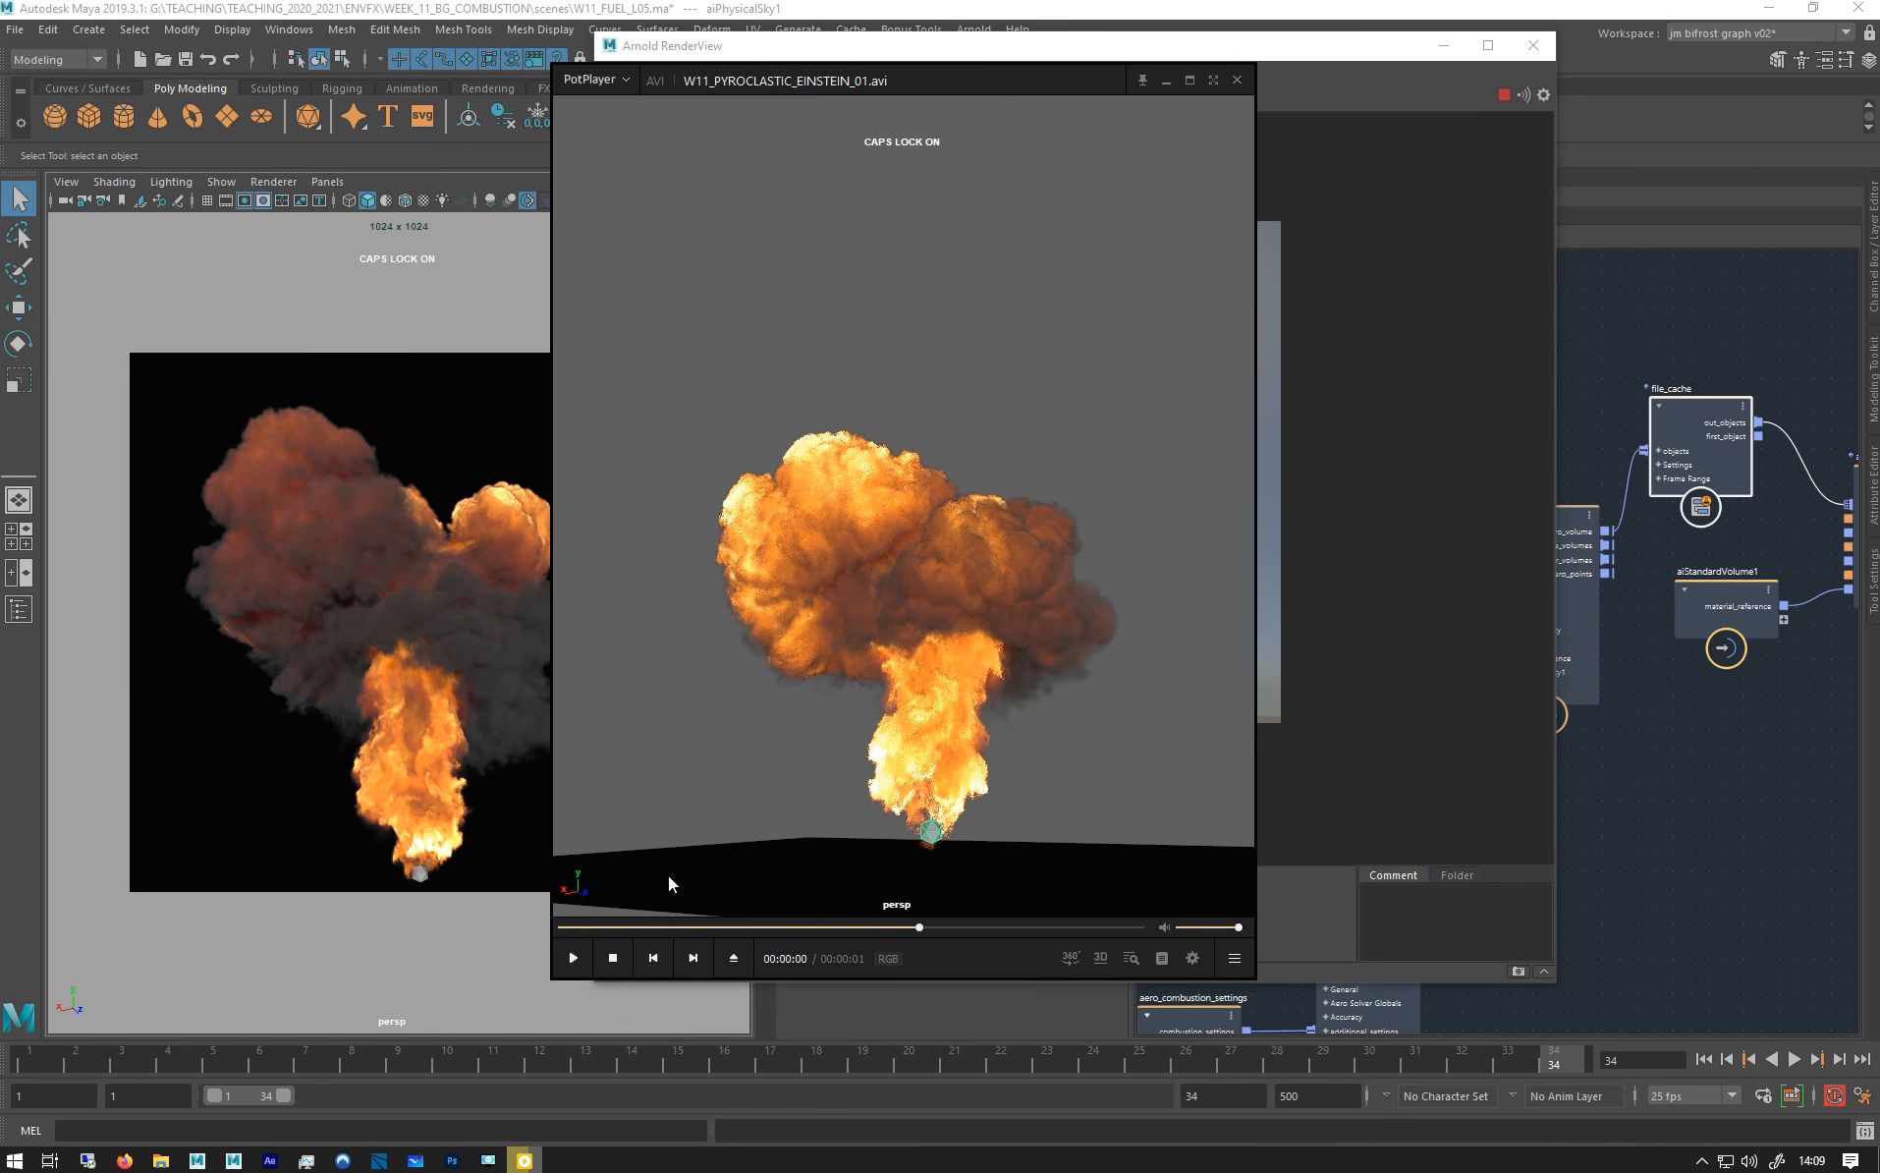
left_click(894, 929)
left_click(572, 957)
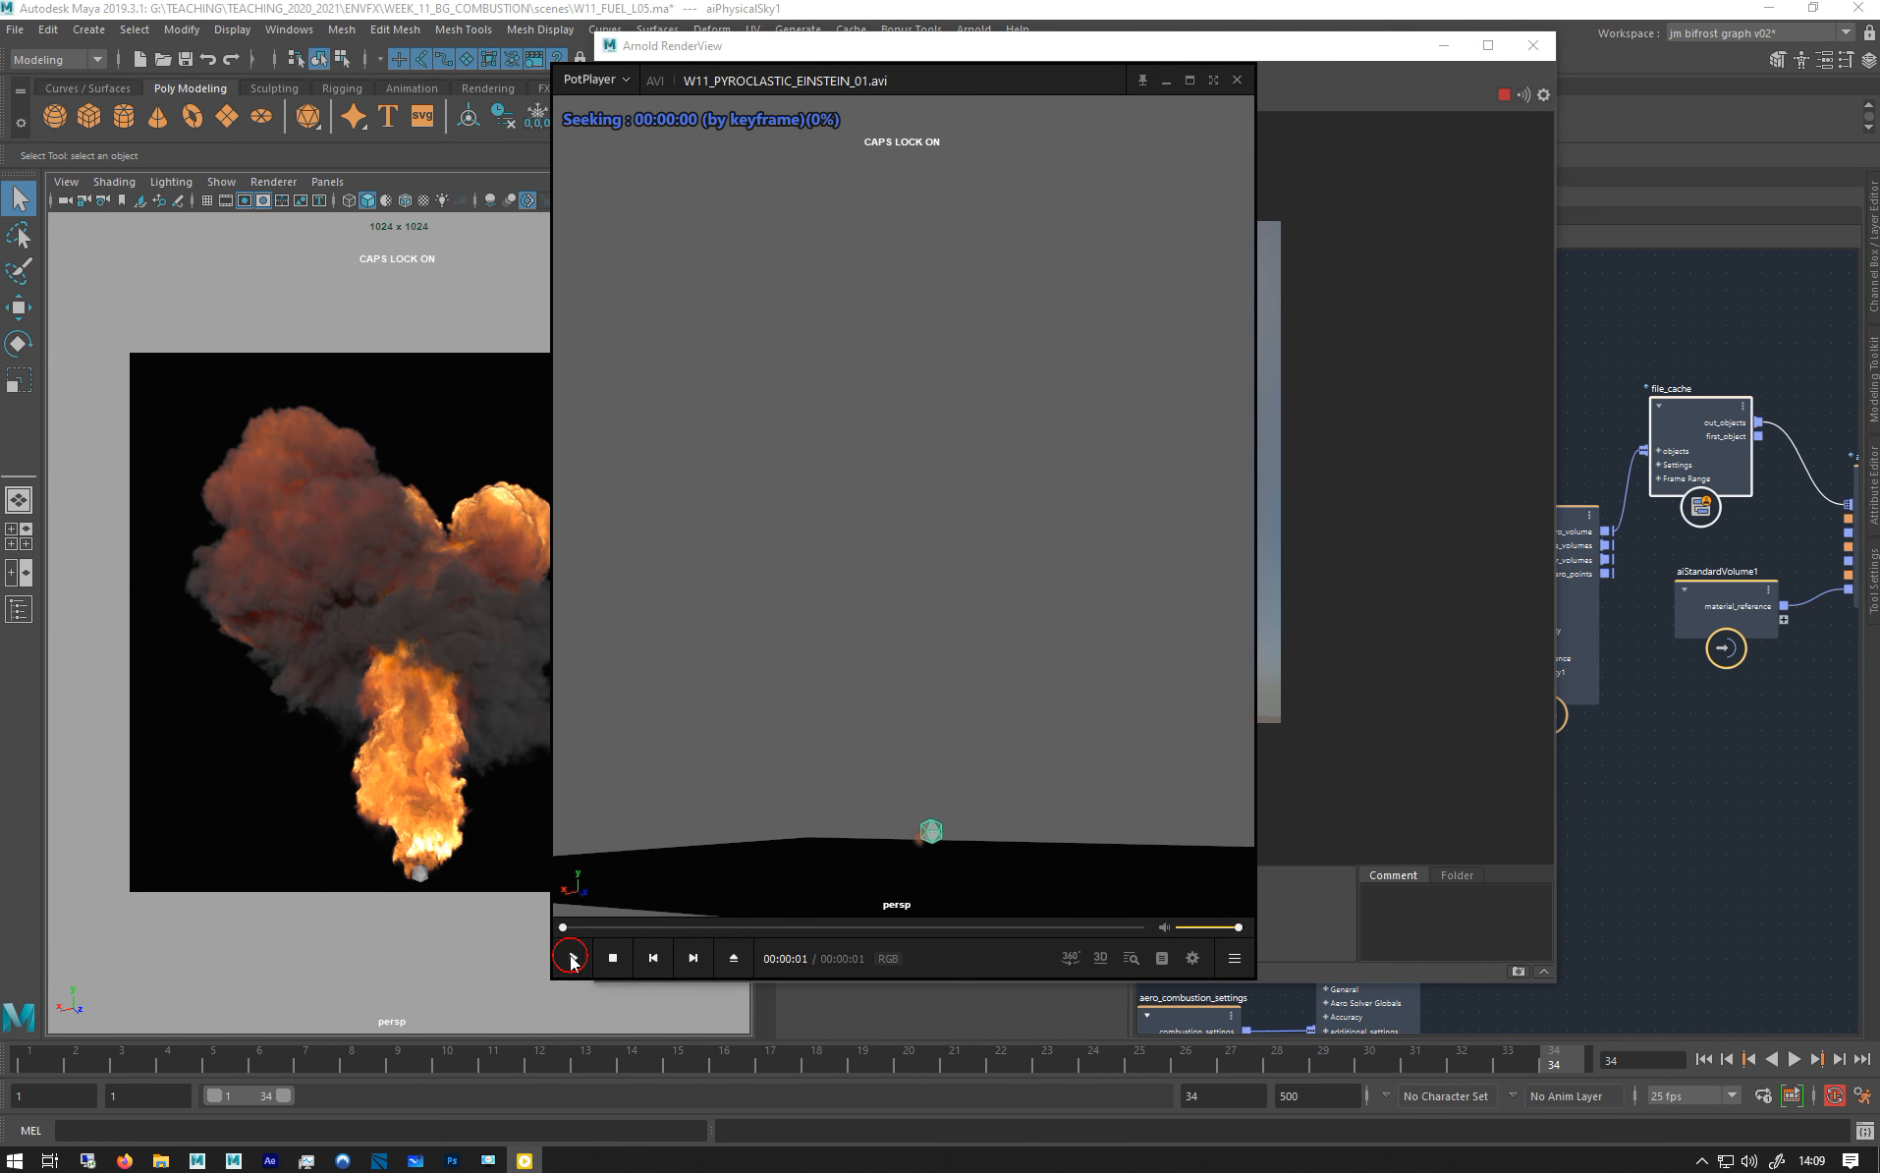
left_click(573, 959)
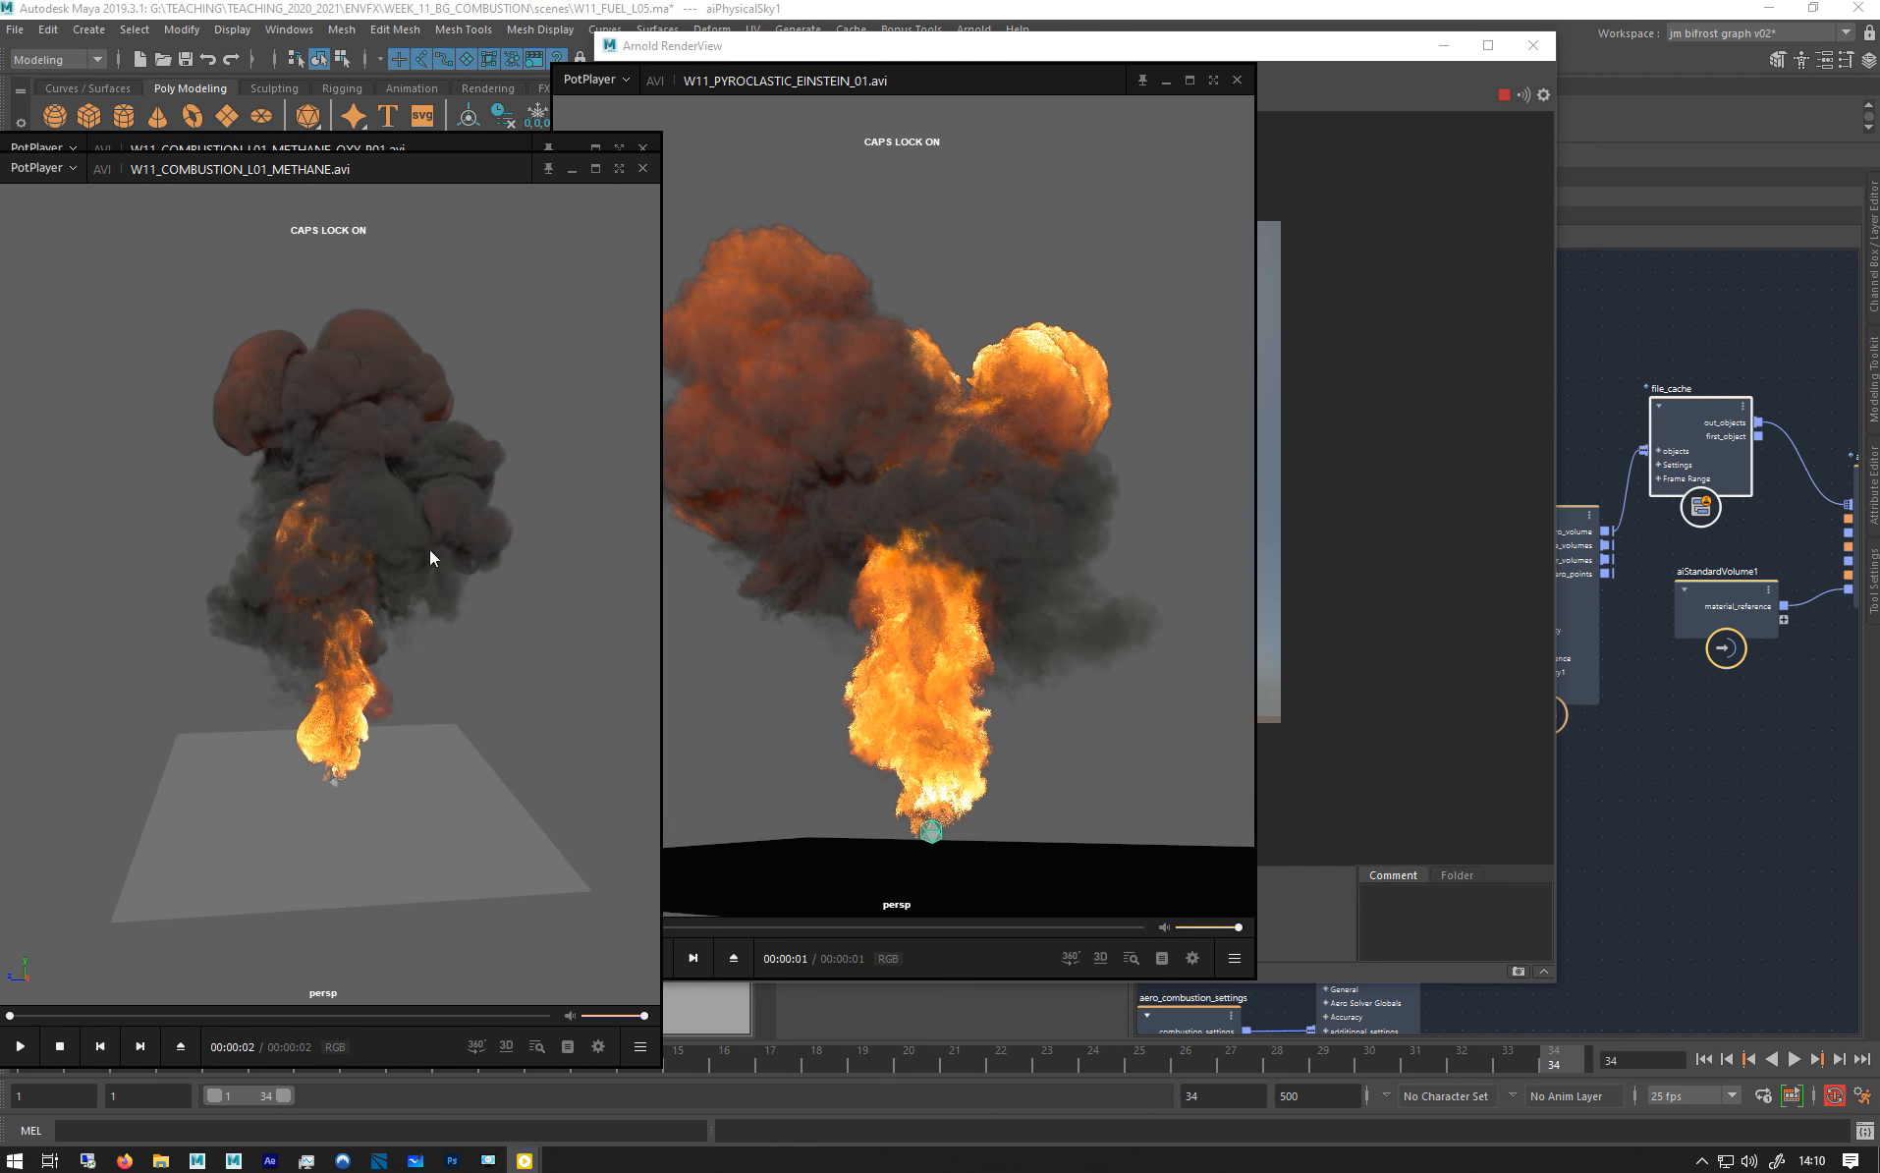
Place W11_PYROCLASTIC_EINSTEIN_01.avi beside W11_COMBUSTION_L01_METHANE.avi, replay it for comparison, and uncover the Arnold render behind it.
left_click_drag(304, 170, 252, 149)
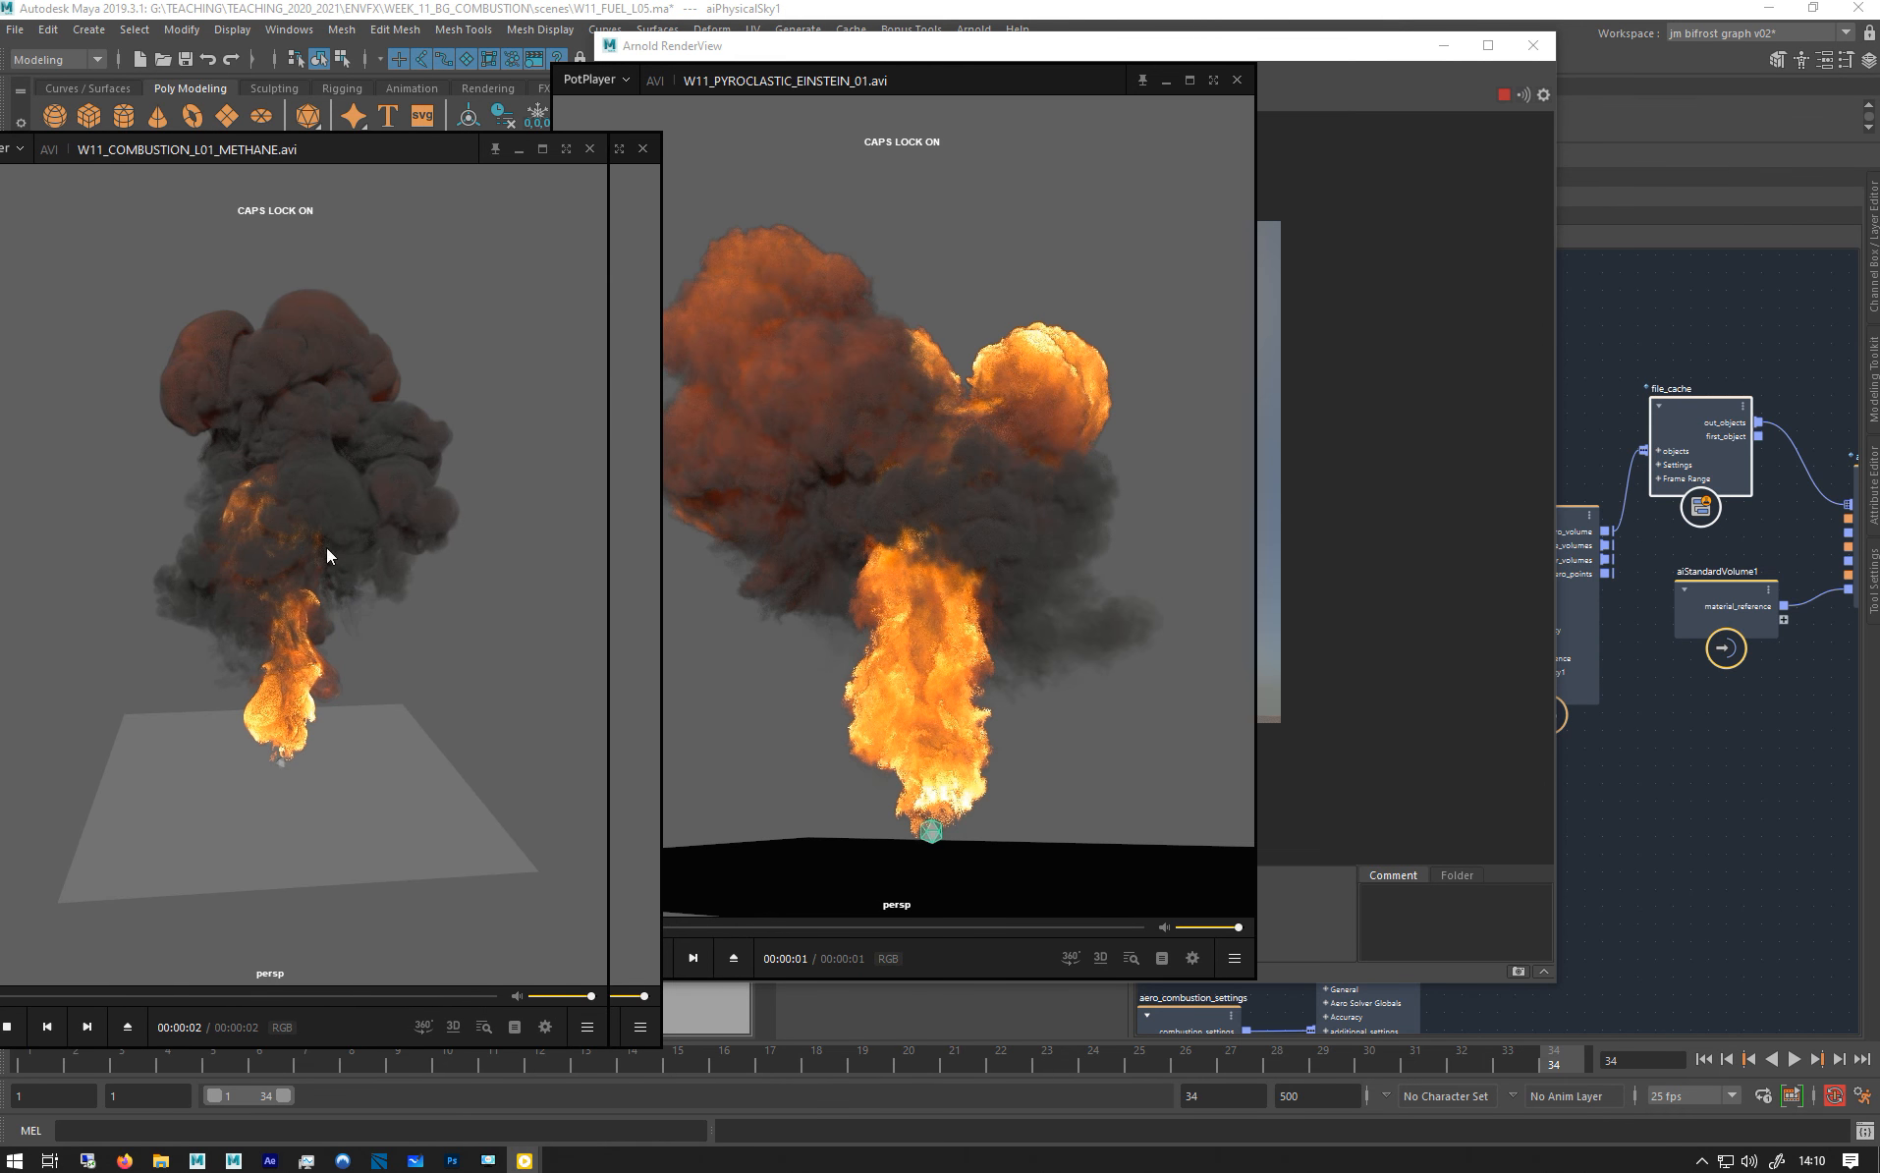
left_click_drag(812, 80, 1062, 88)
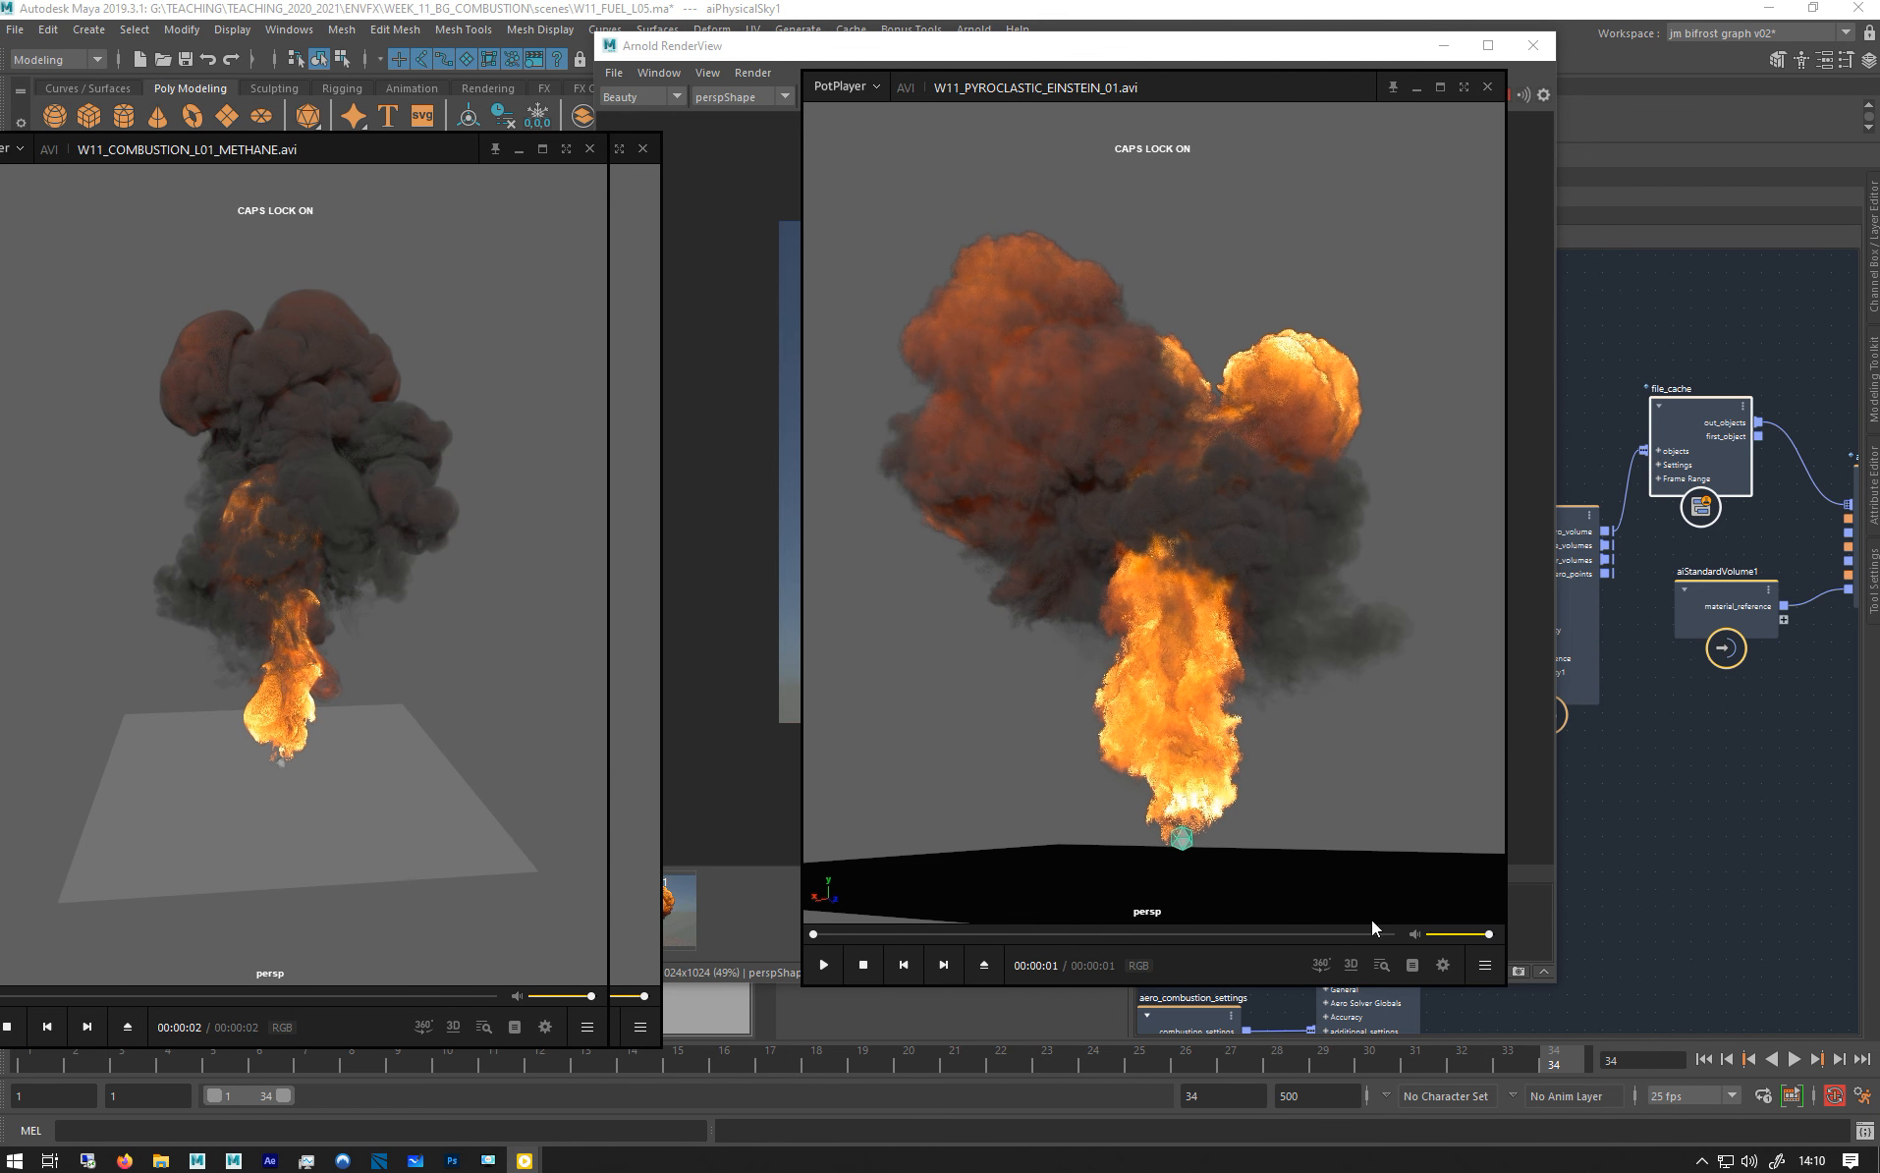
left_click(1182, 934)
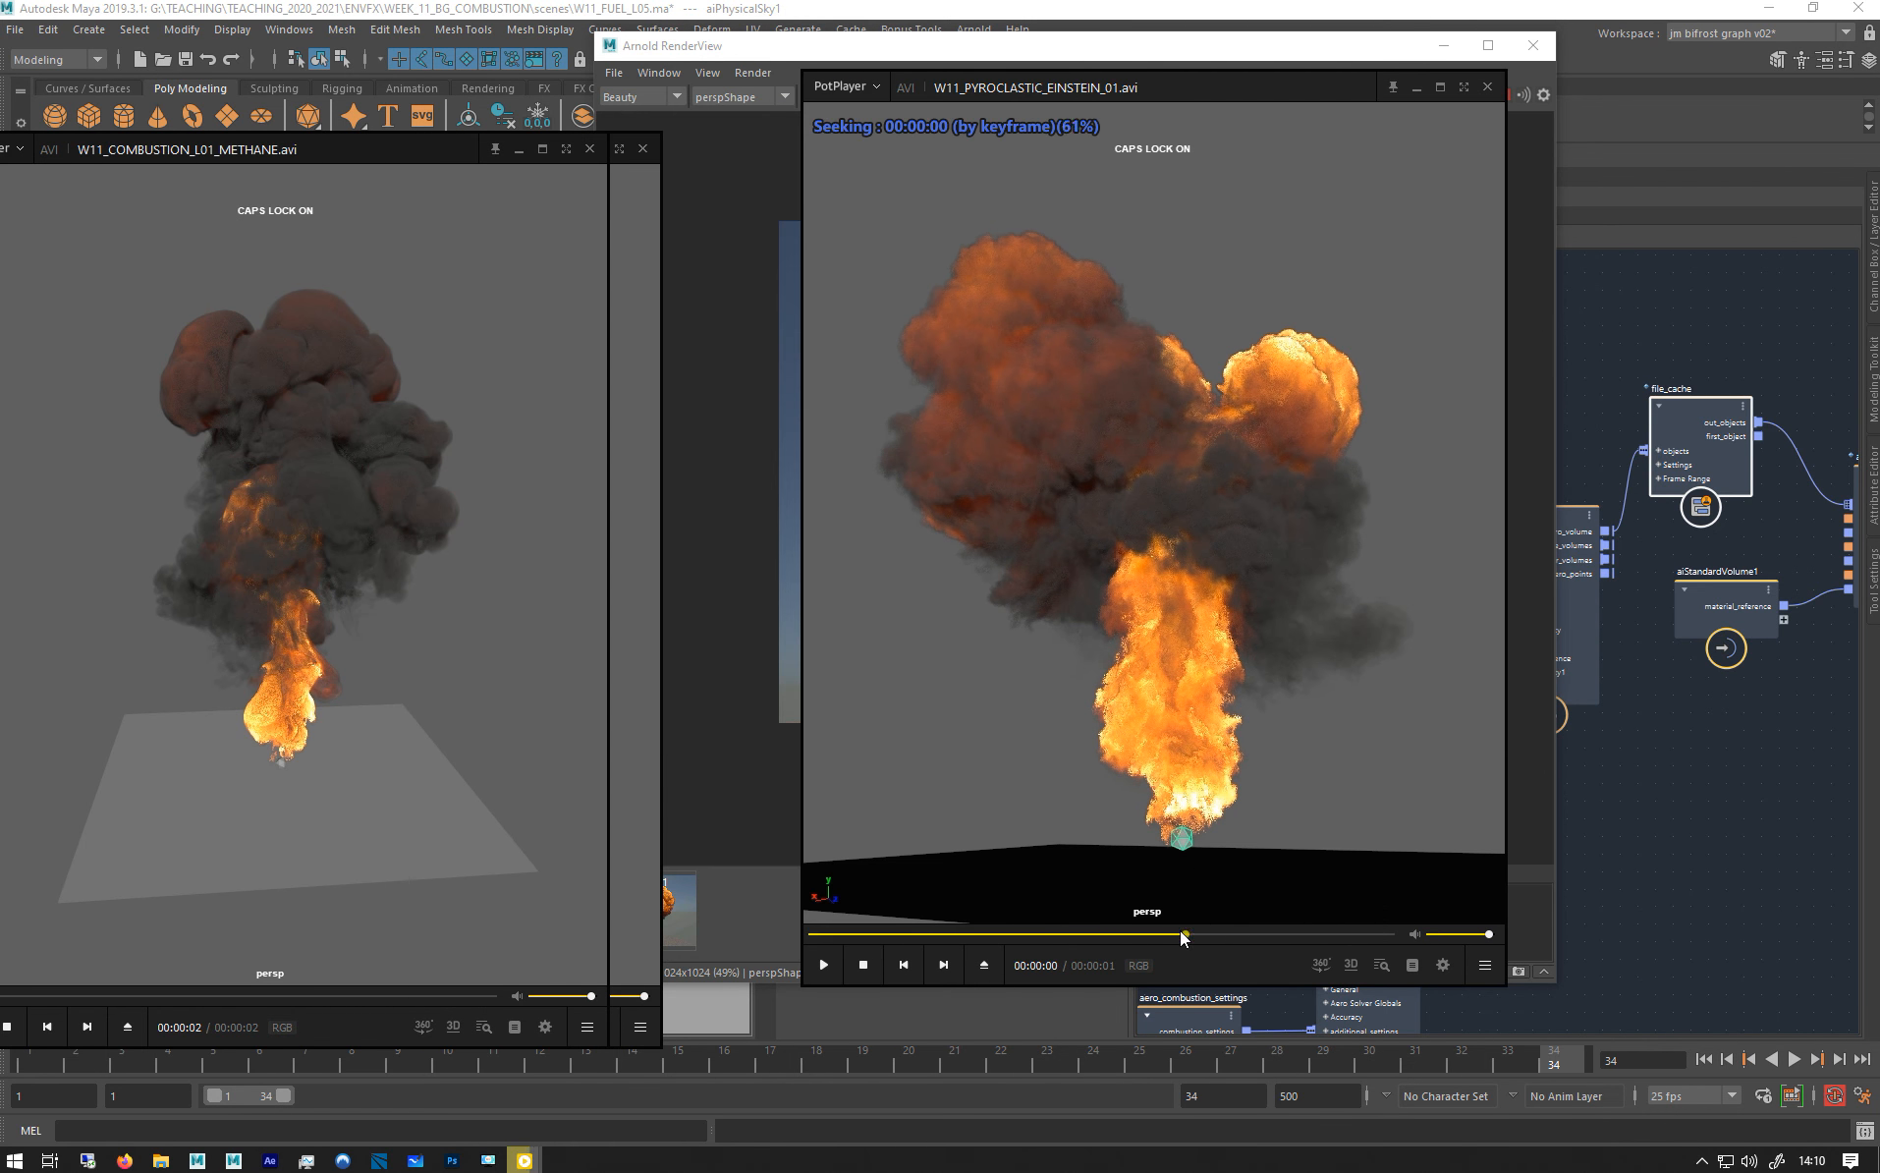
left_click(825, 964)
left_click(1154, 780)
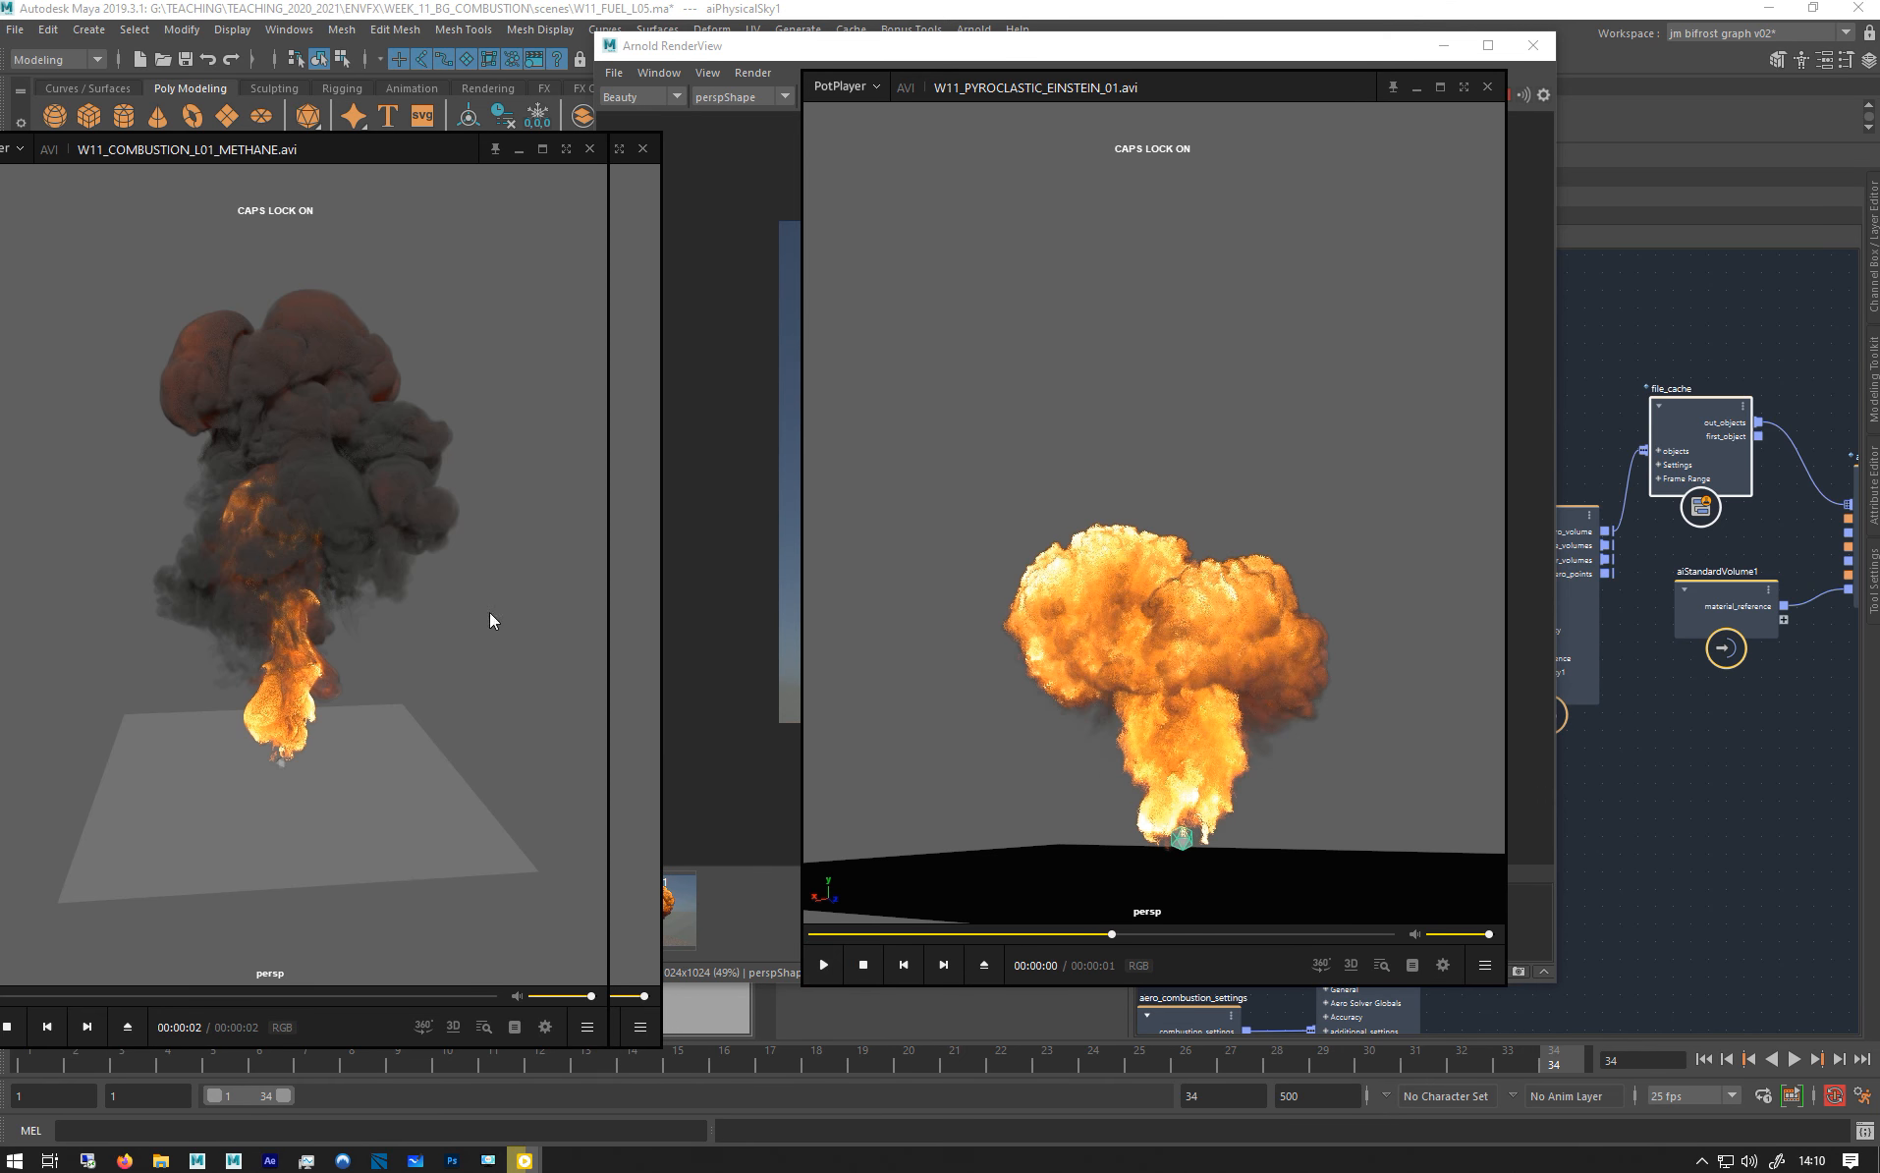
left_click(818, 966)
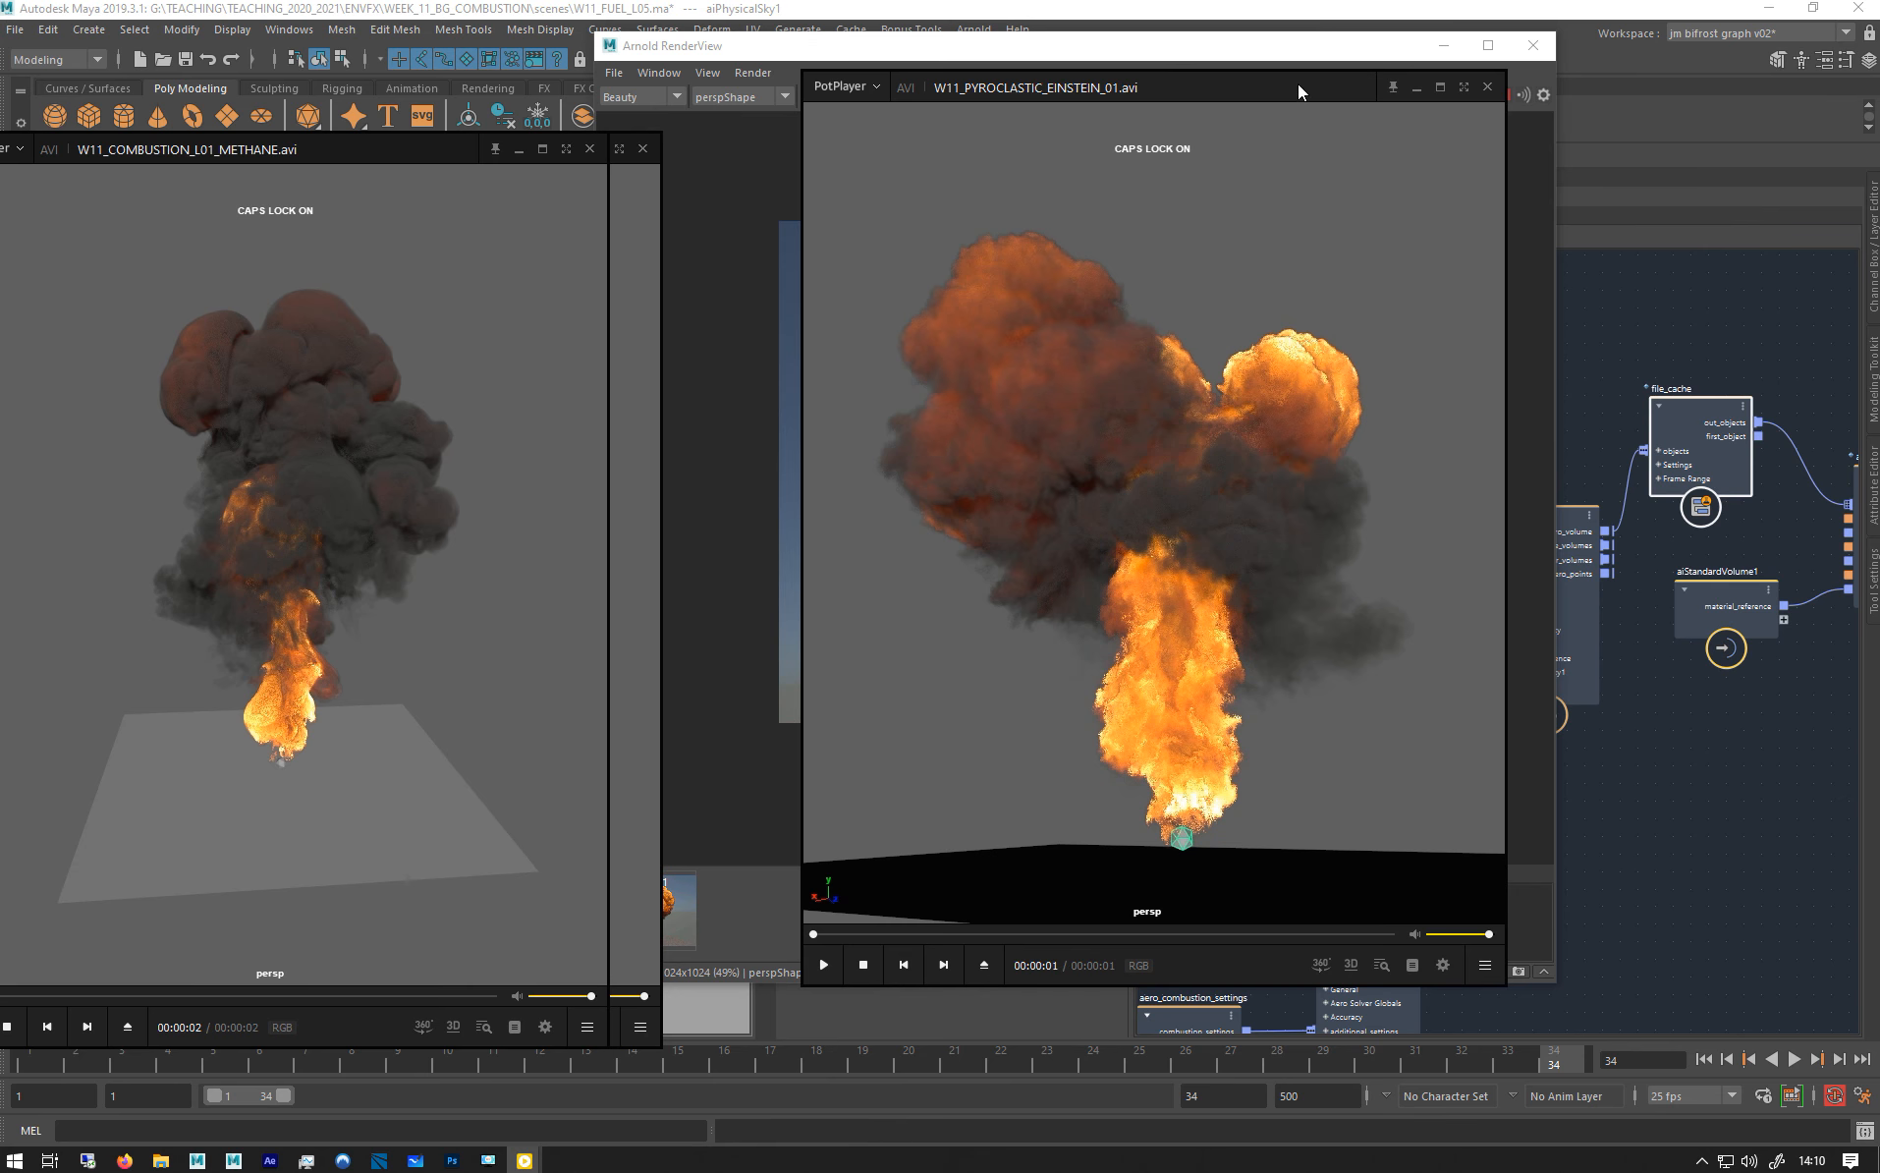
left_click_drag(1294, 84, 699, 331)
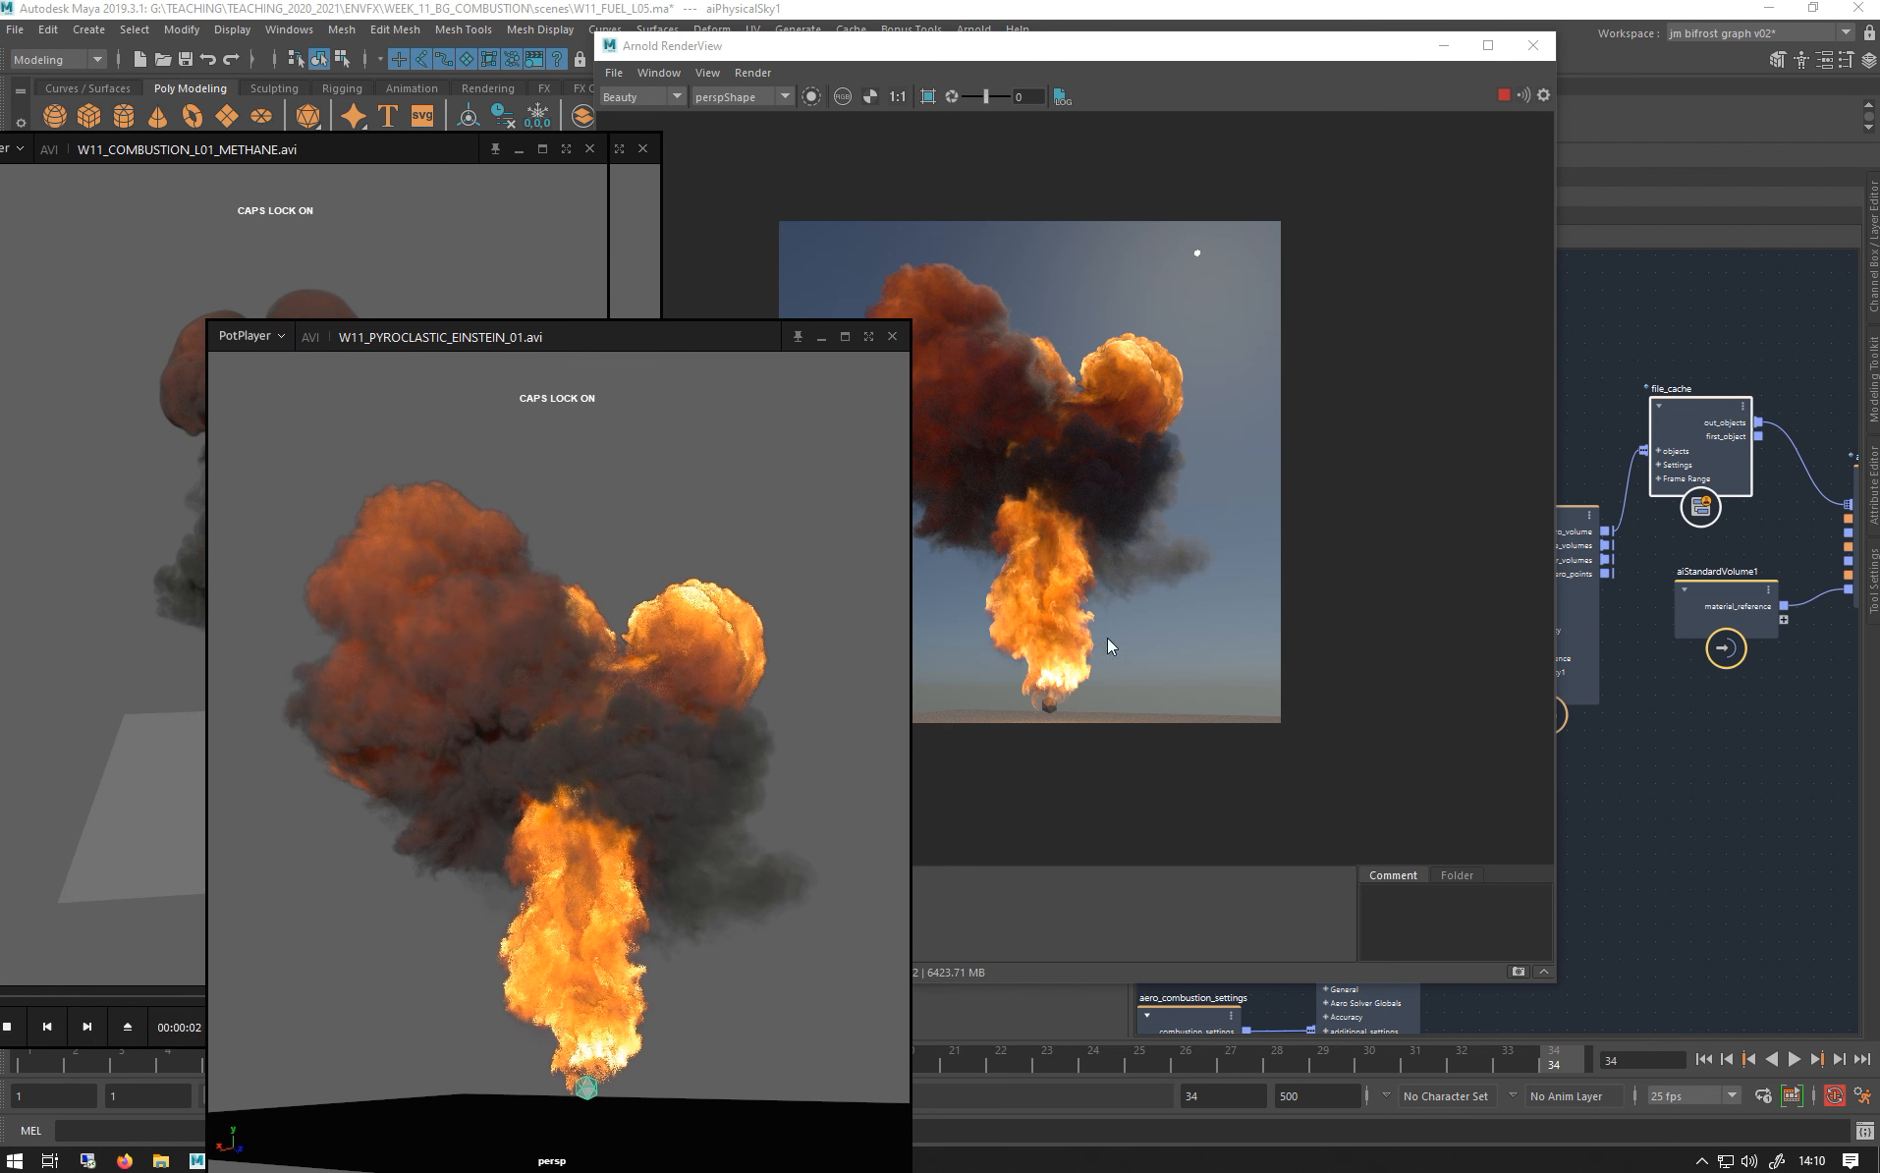
Switch back to Maya, stop the Arnold render, minimize the RenderView and move Render Settings clear of the Bifrost graph.
left_click(1300, 20)
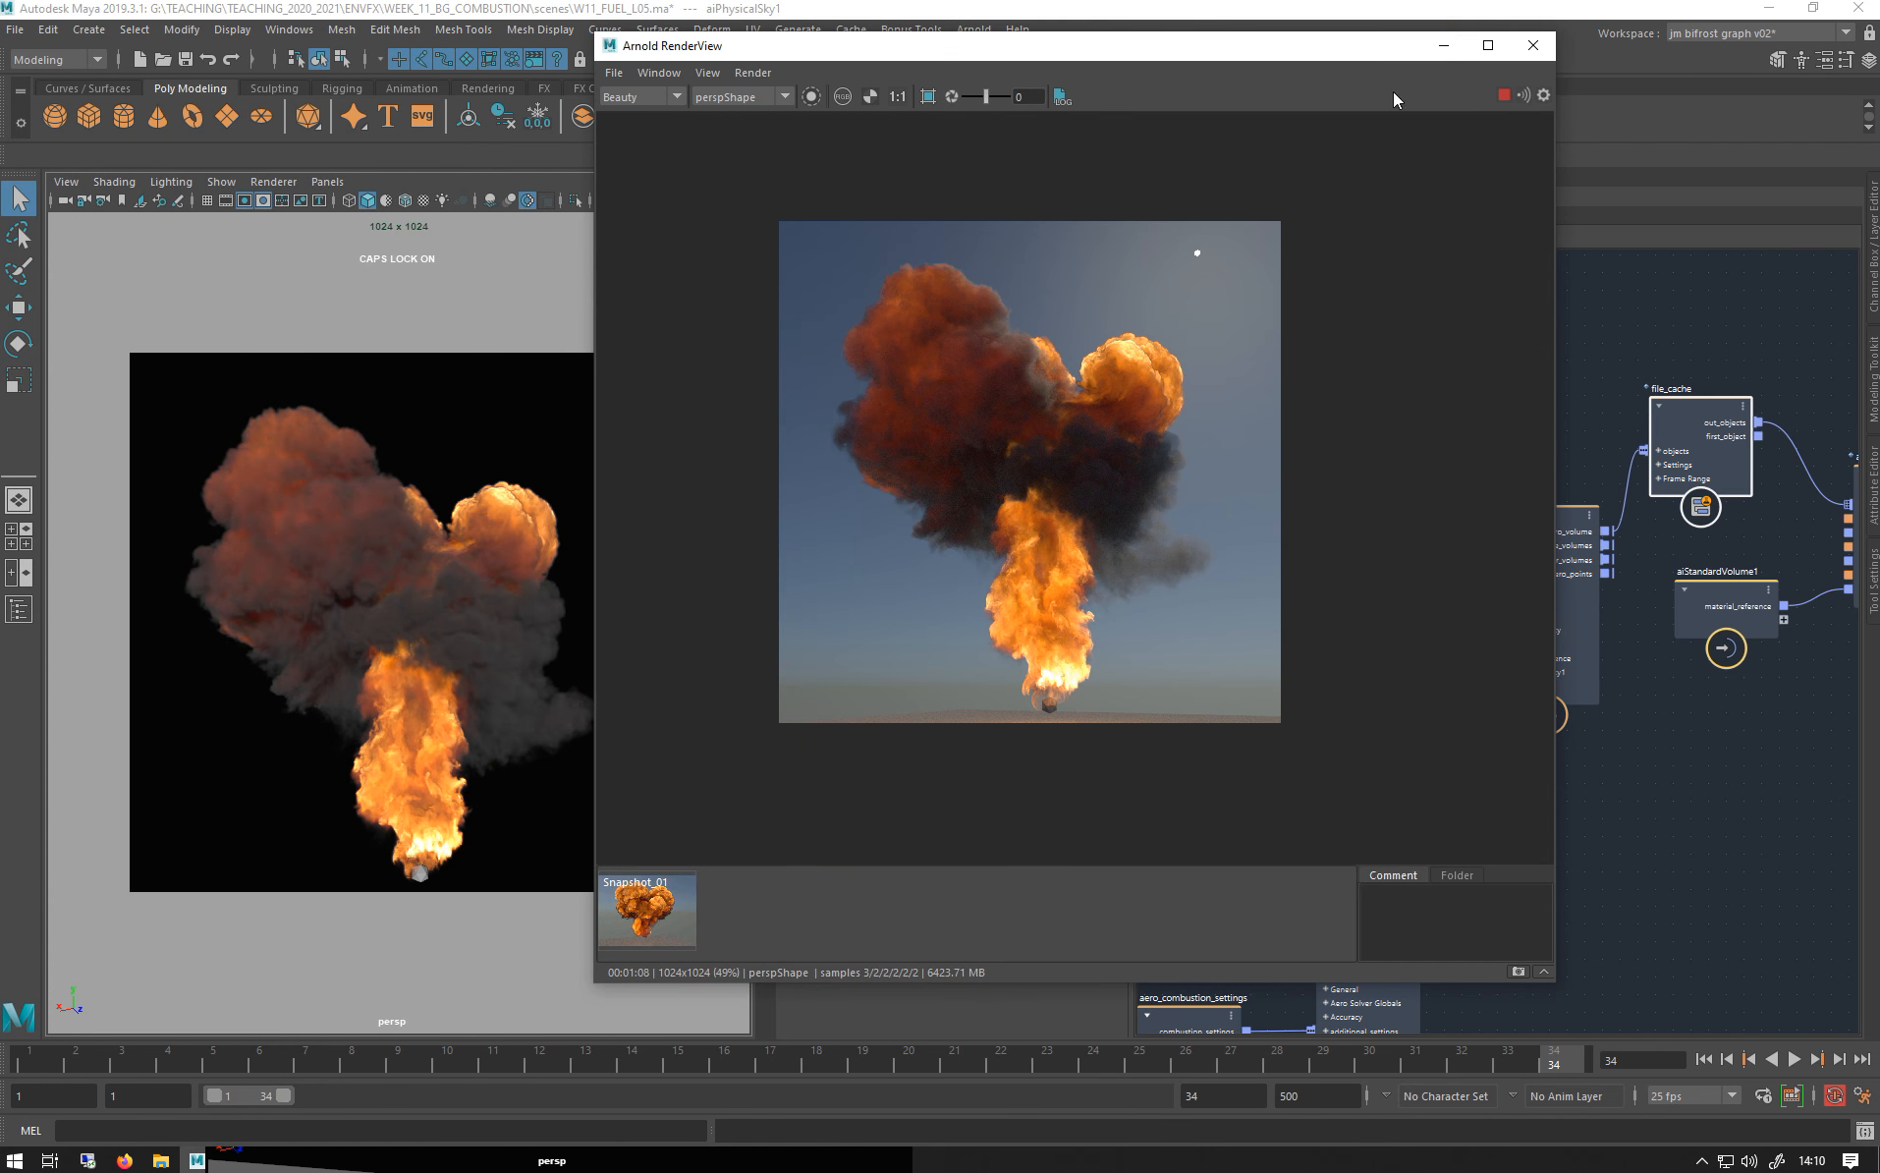
left_click(1504, 96)
left_click(1443, 46)
left_click_drag(1331, 231, 413, 301)
middle_click_drag(1347, 488, 1605, 380)
Review the fog density and noise dampening parameters of aero_pyroclastic_influence, read the node's documentation, and minimize Render Settings.
left_click(1478, 511)
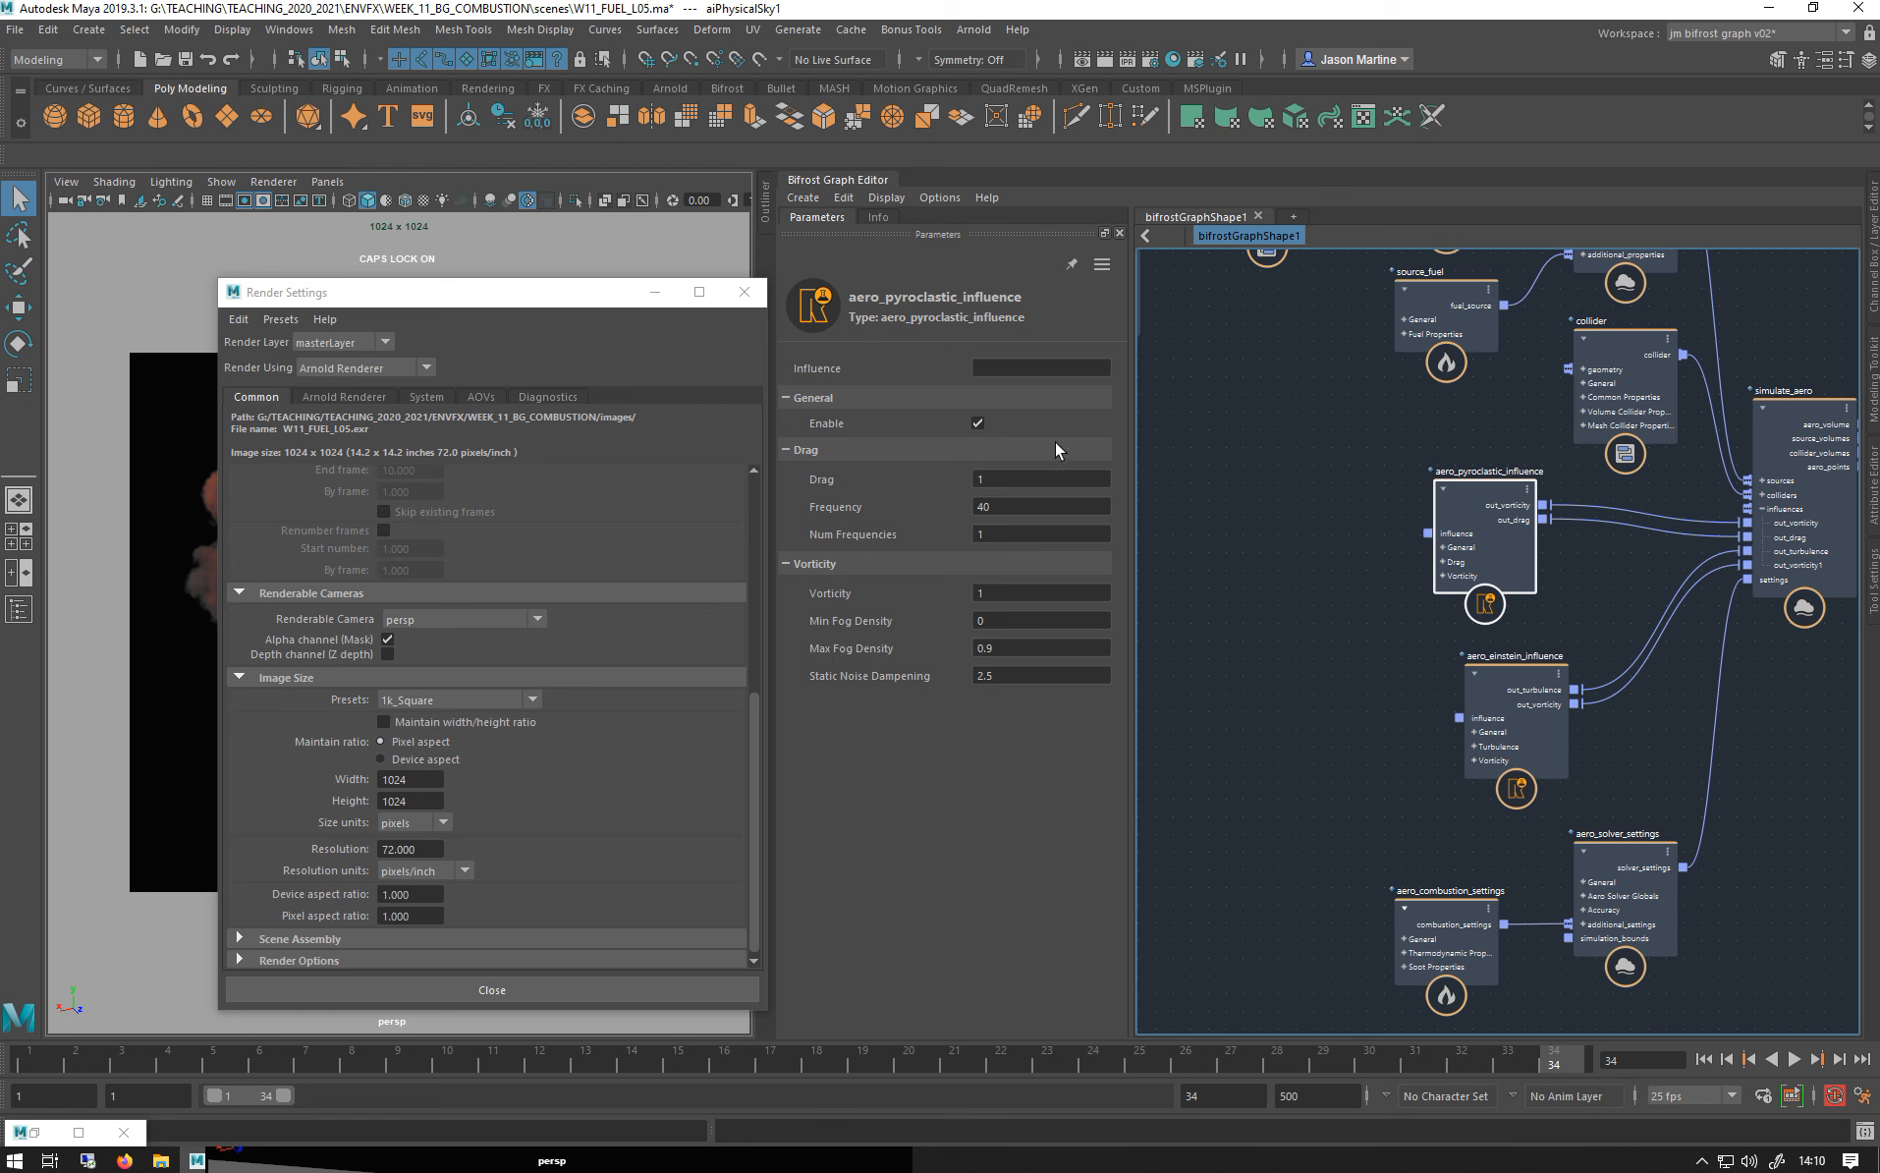
left_click(1018, 649)
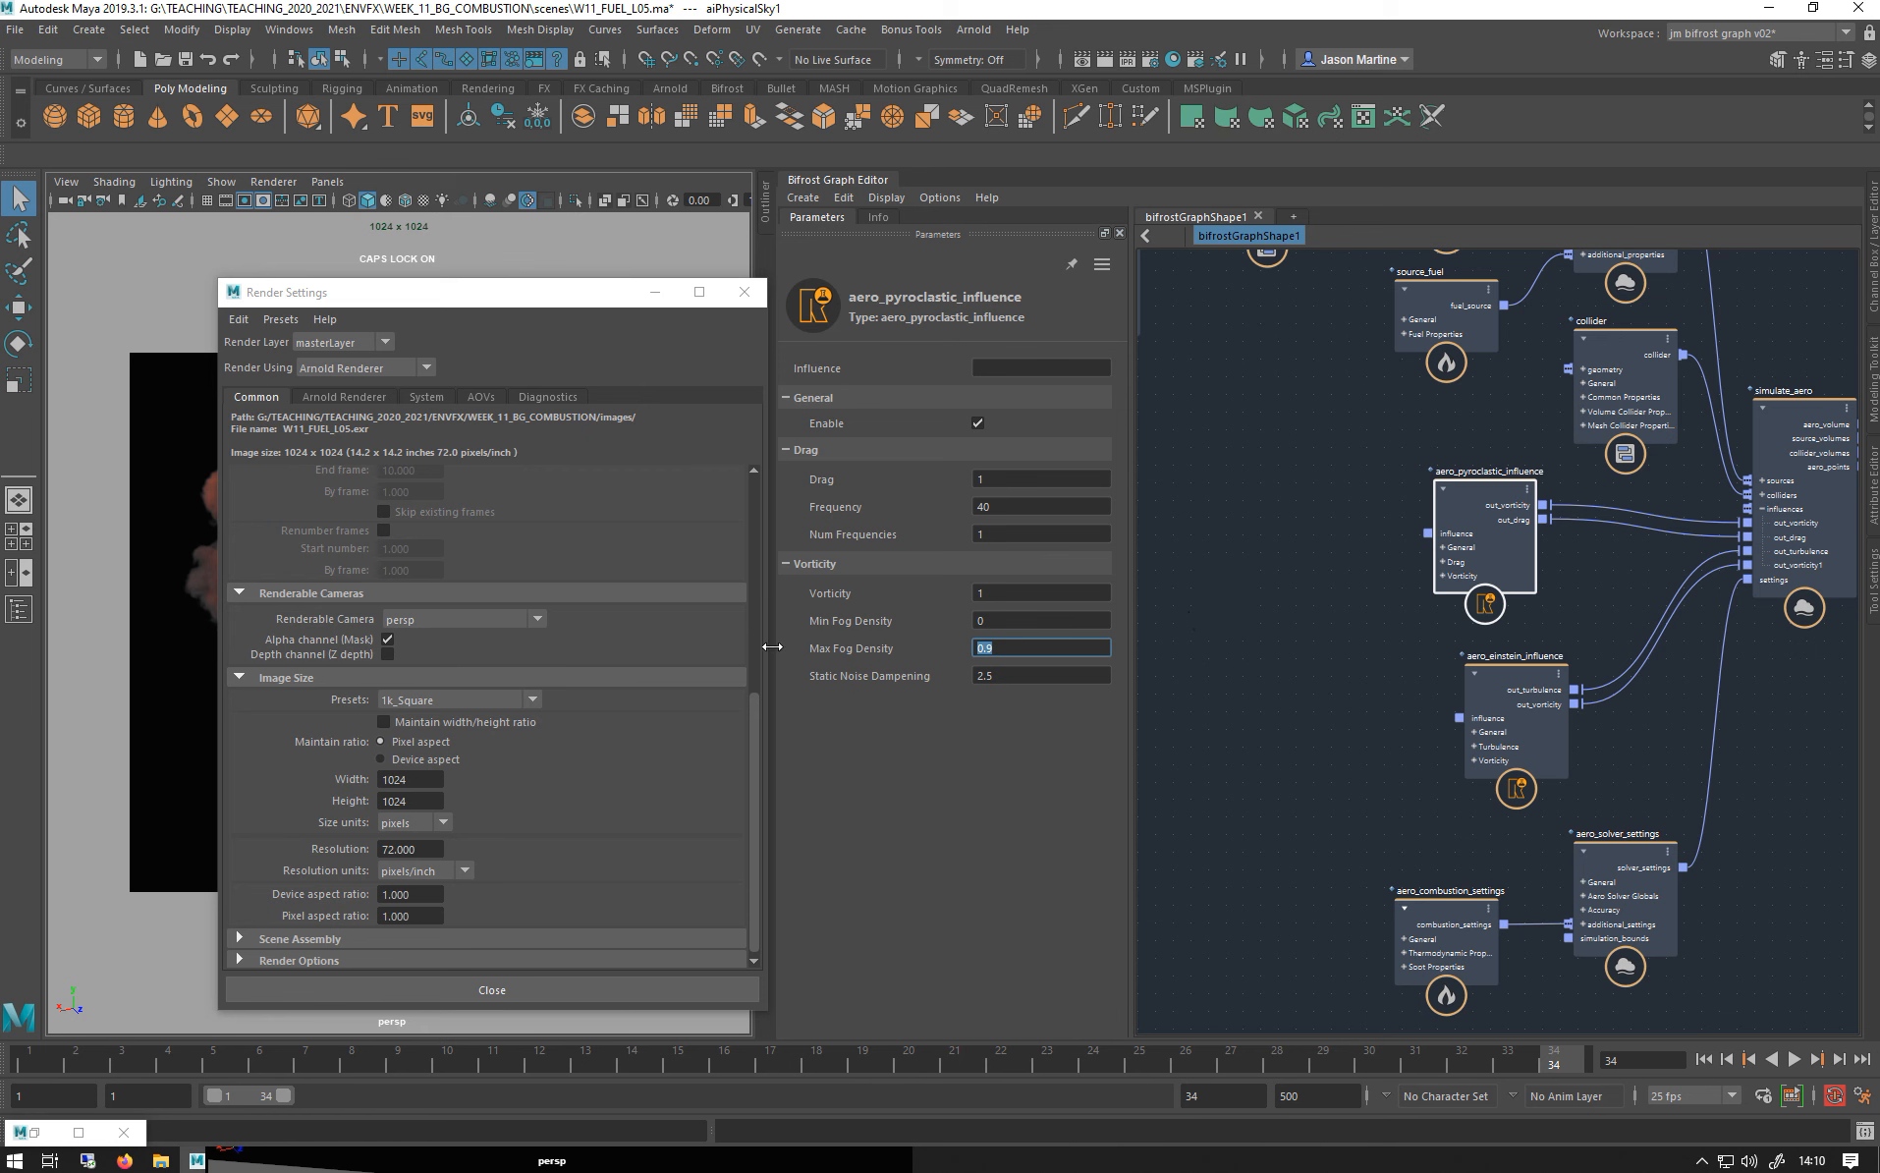
left_click(983, 676)
left_click(867, 222)
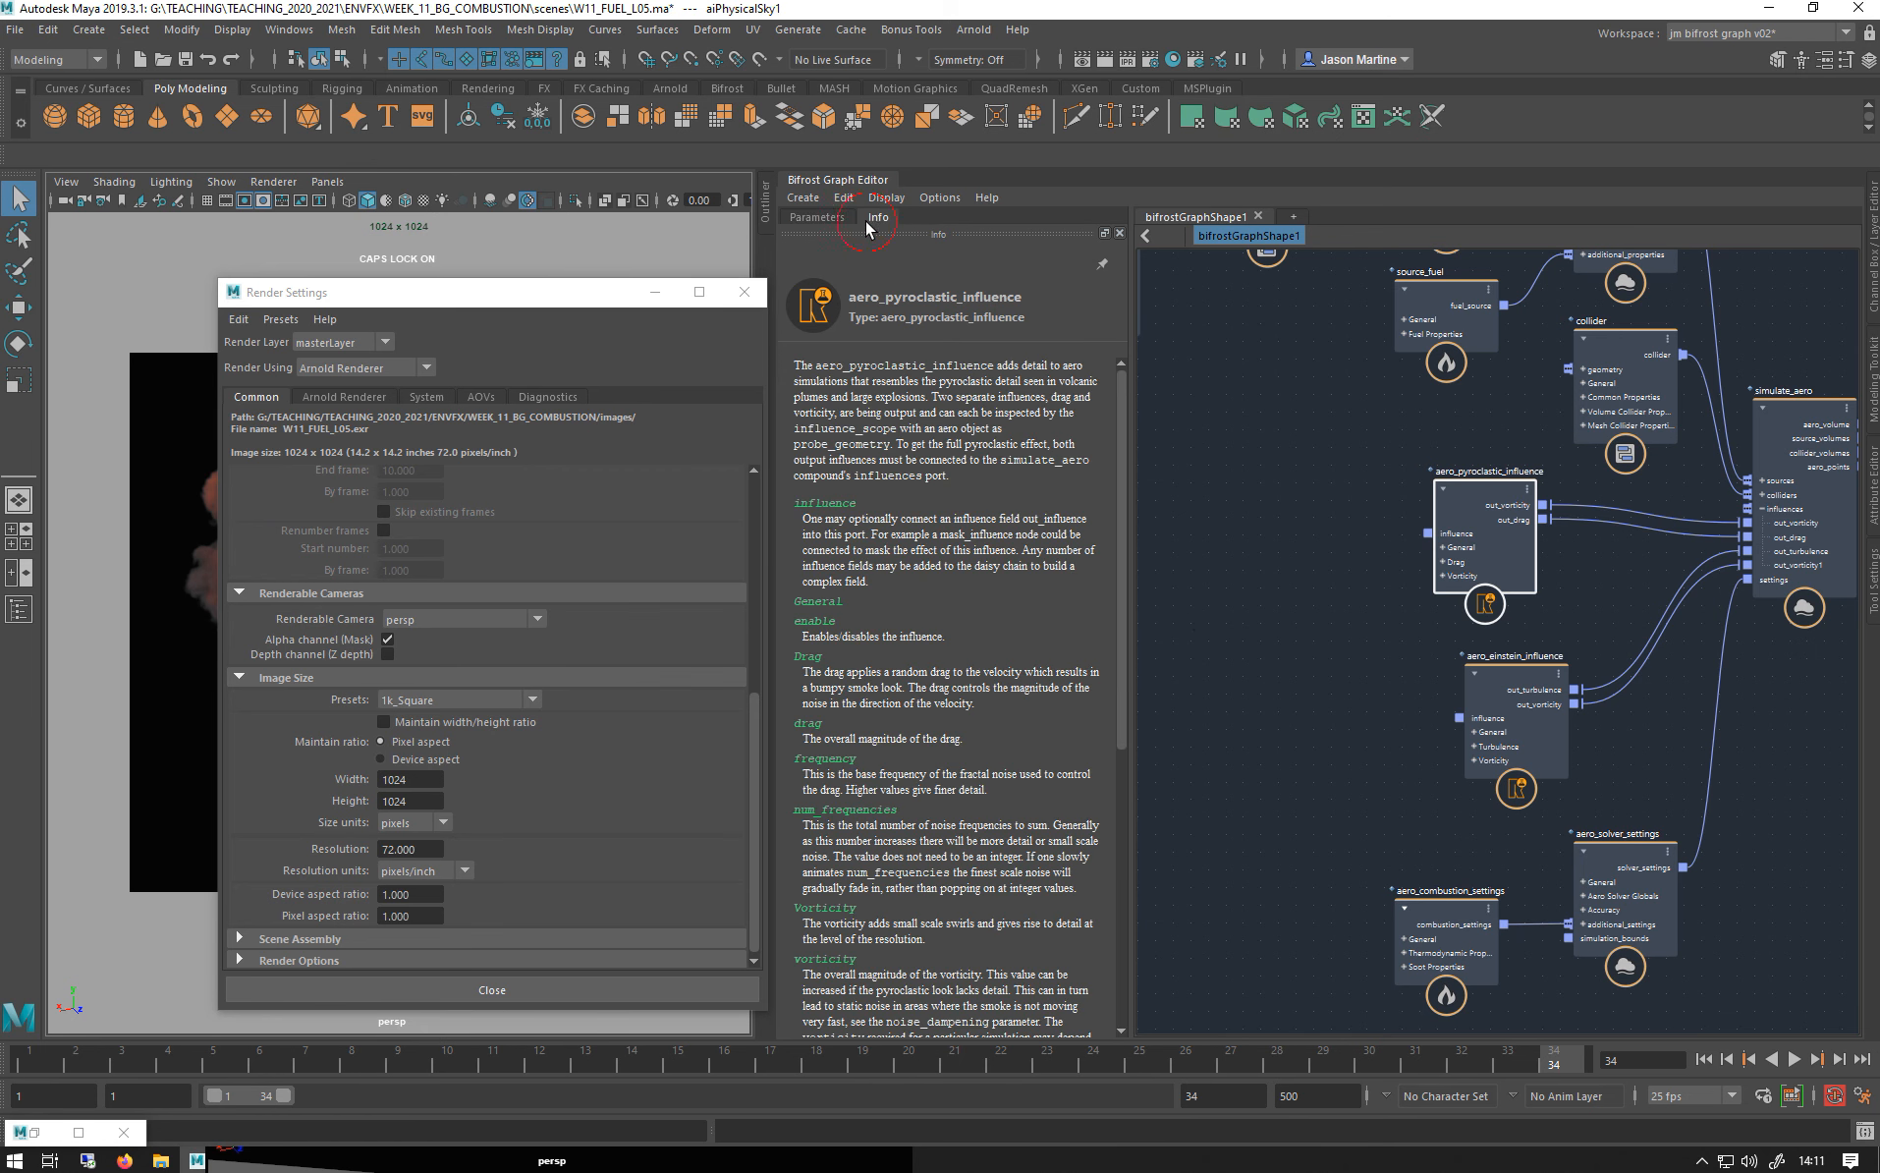
scroll(963, 633, "down", 5)
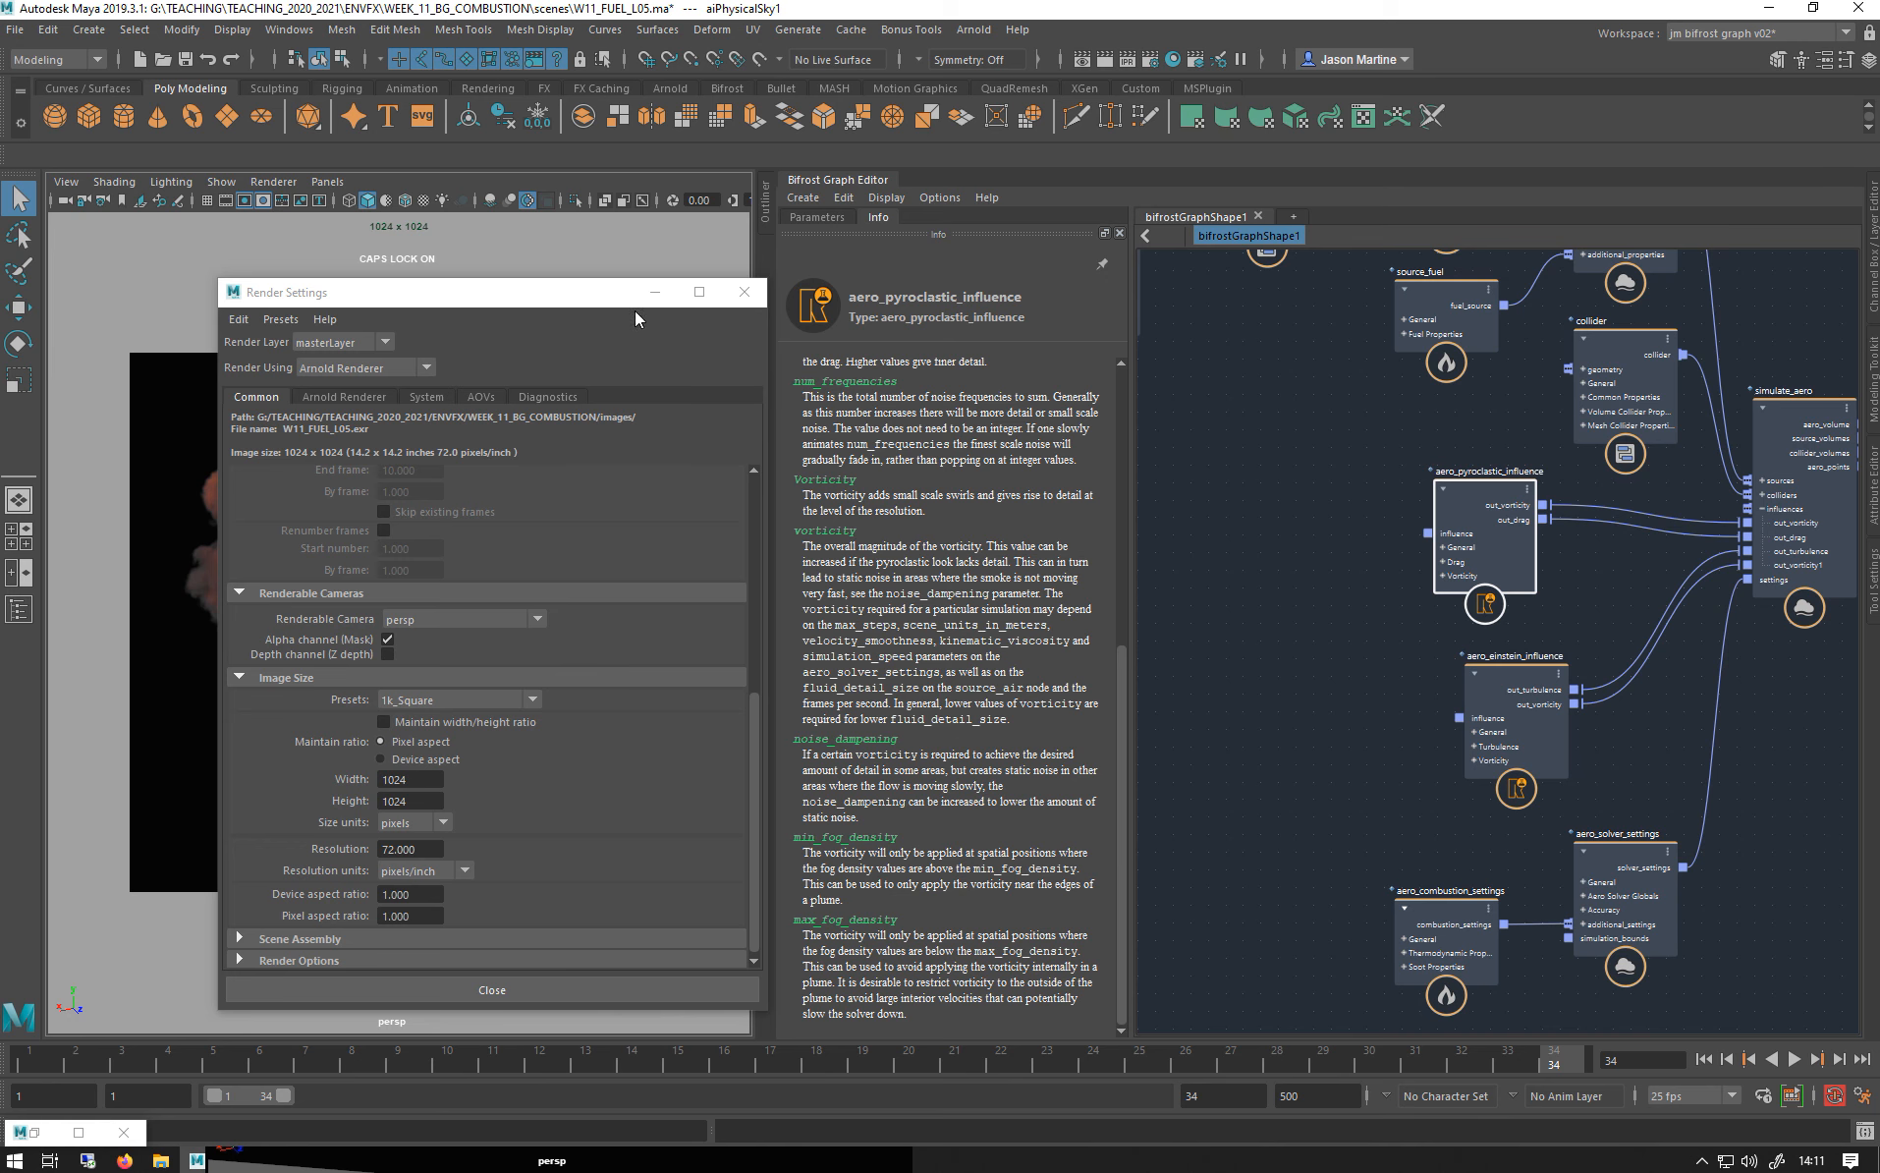
left_click(653, 292)
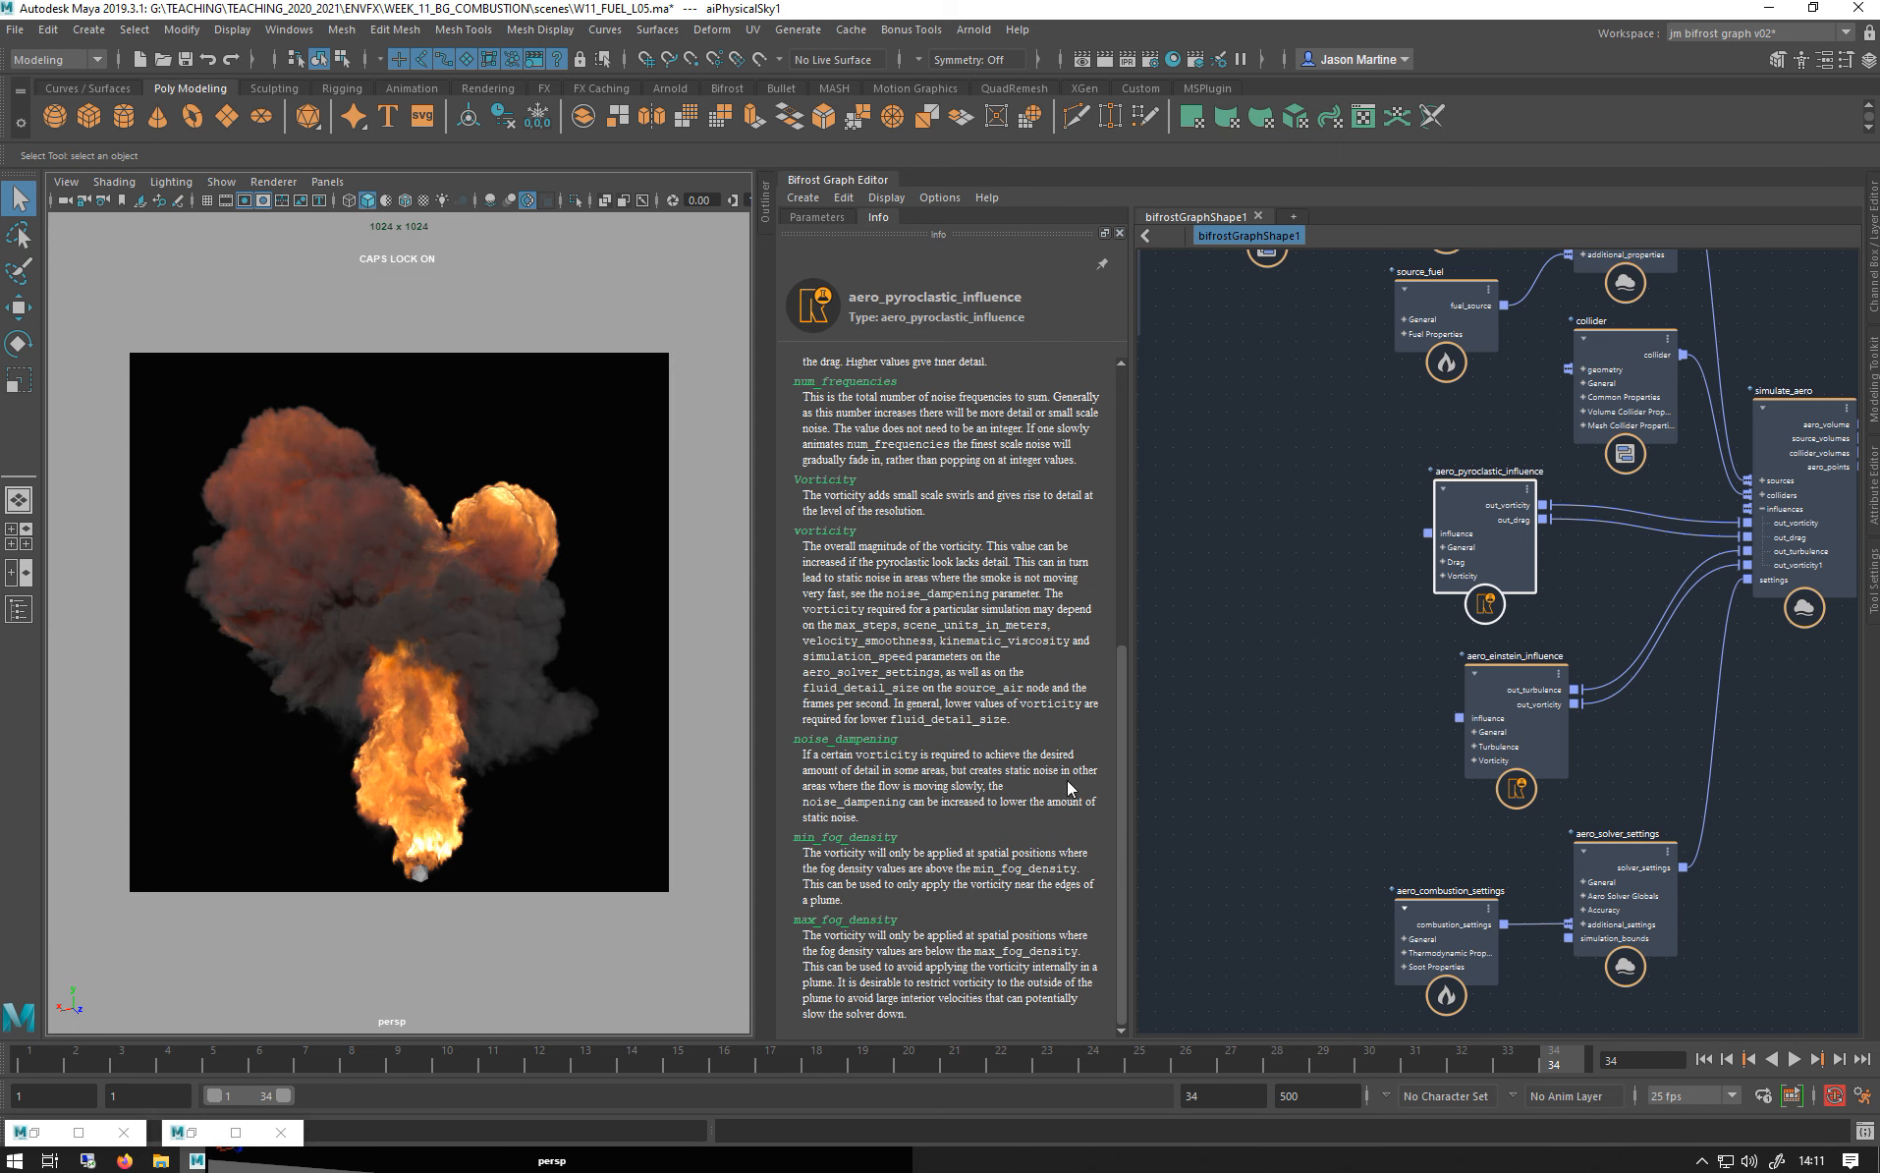
left_click(831, 217)
Move aero_einstein_influence and aero_pyroclastic_influence further away from simulate_aero in the graph.
middle_click_drag(1301, 391, 1142, 409, "alt")
left_click_drag(1352, 695, 1296, 696)
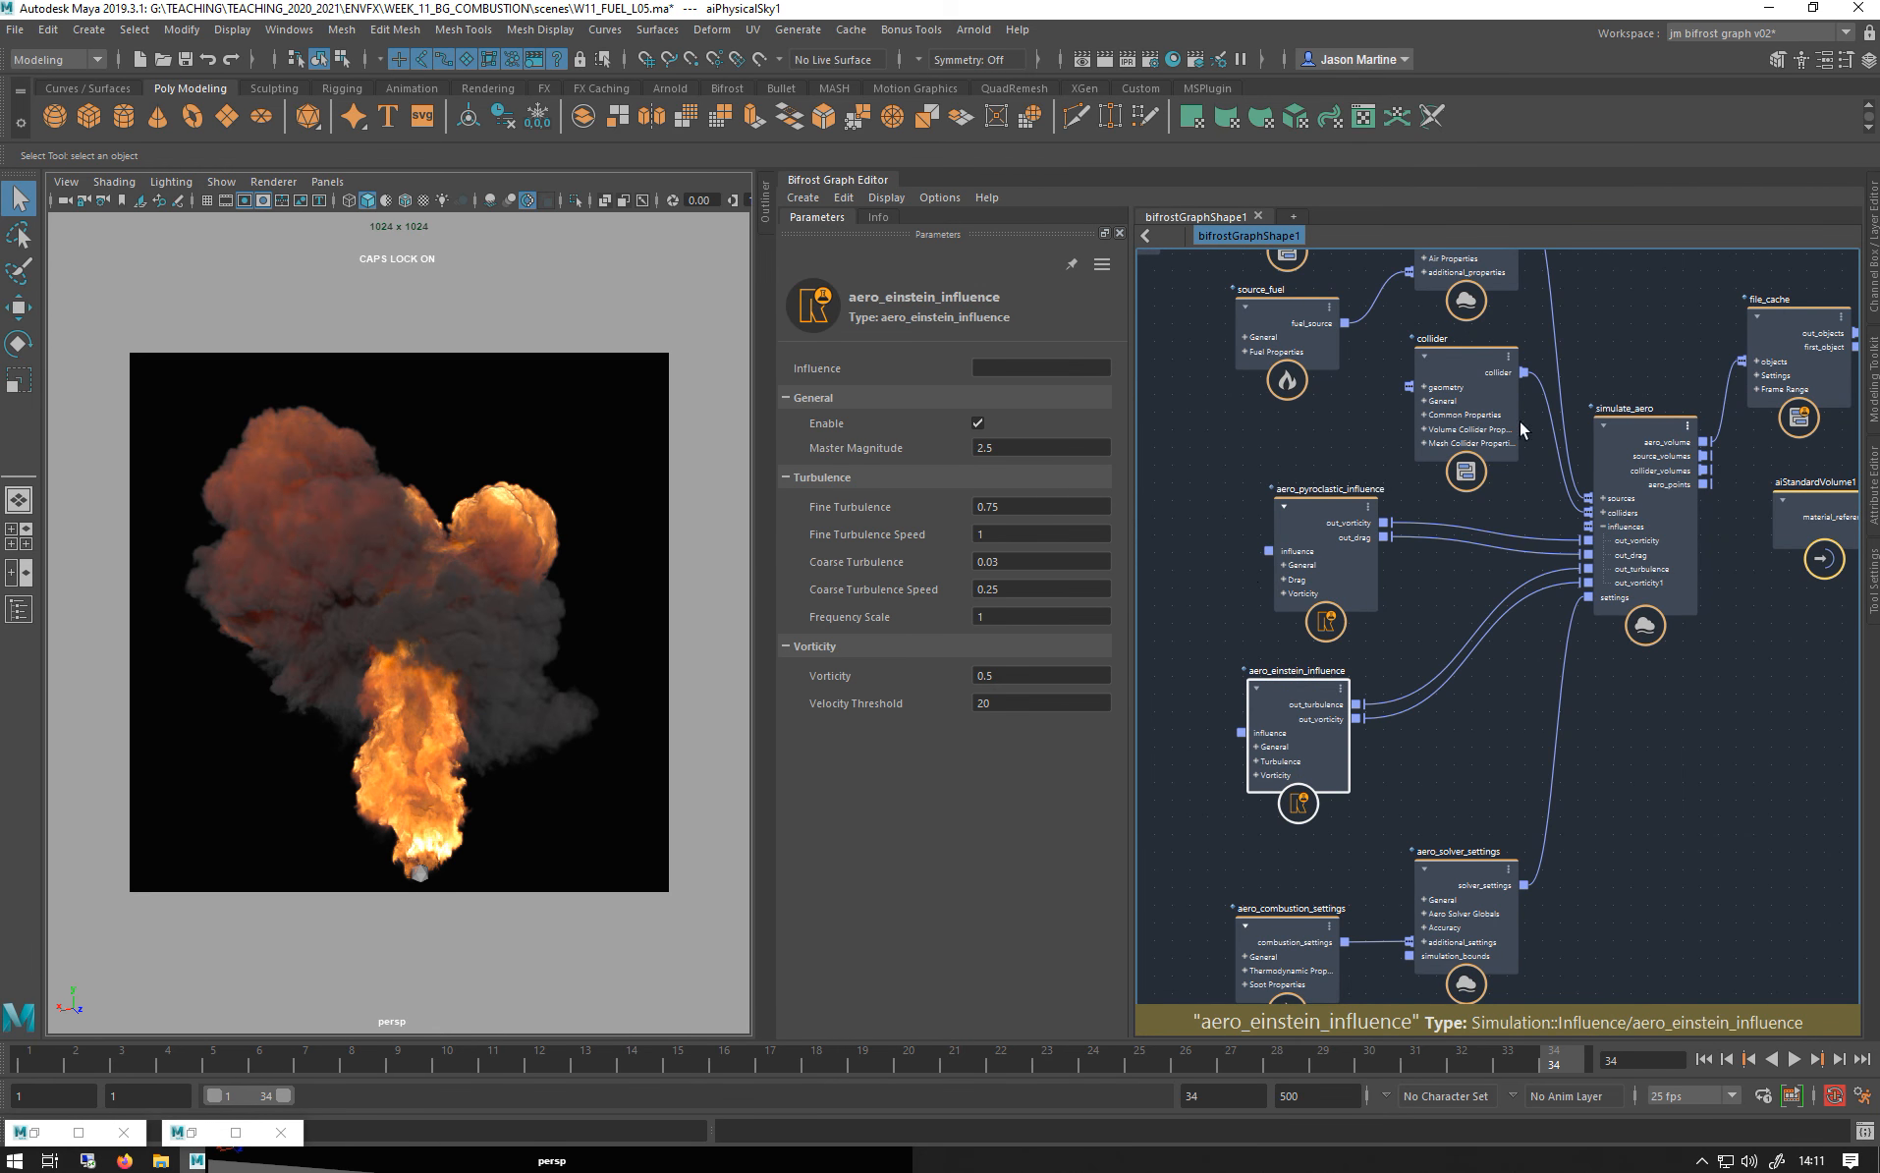
left_click_drag(1312, 594, 1267, 560)
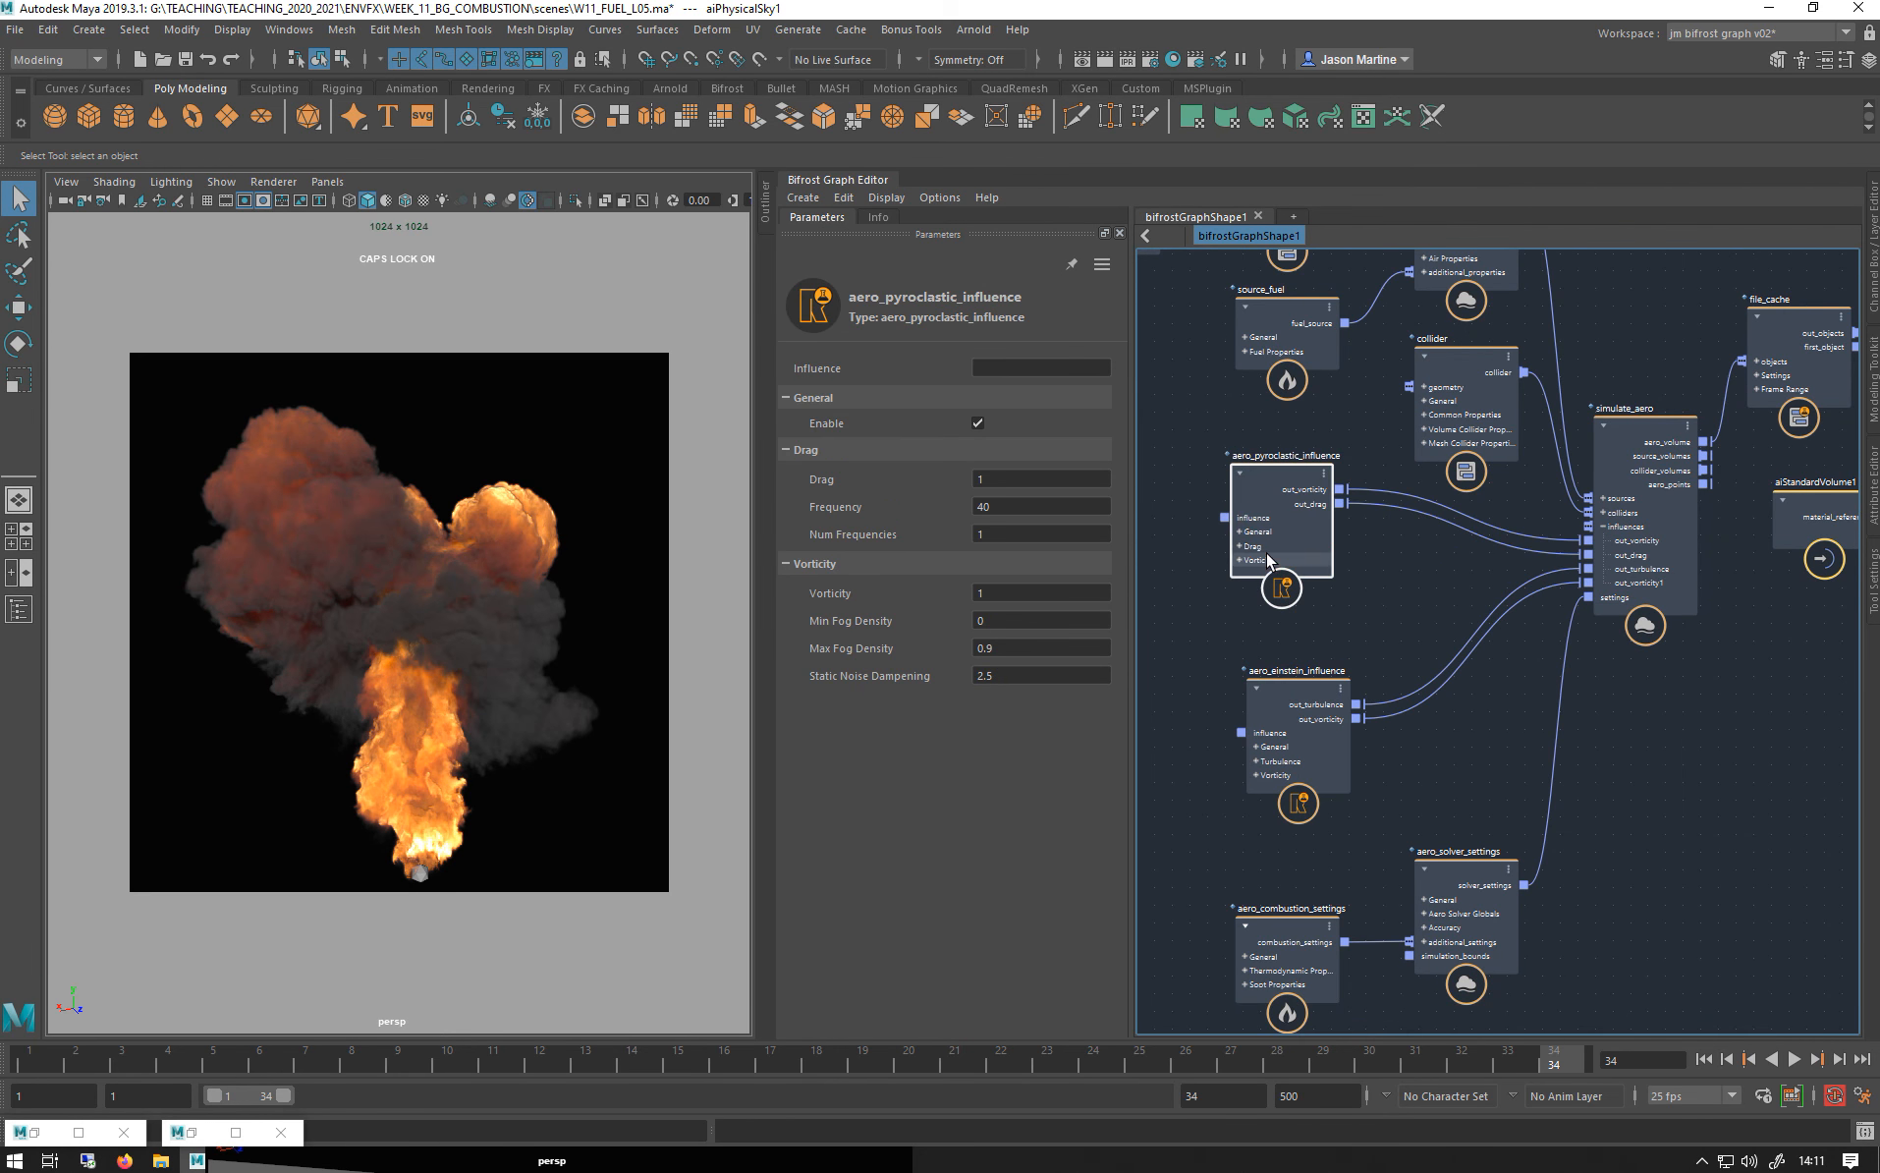
Open the aero_pyroclastic_influence compound and examine its internal network, including compute_fractal_noise_field.
double_click(1267, 483)
scroll(1284, 523, "up", 5)
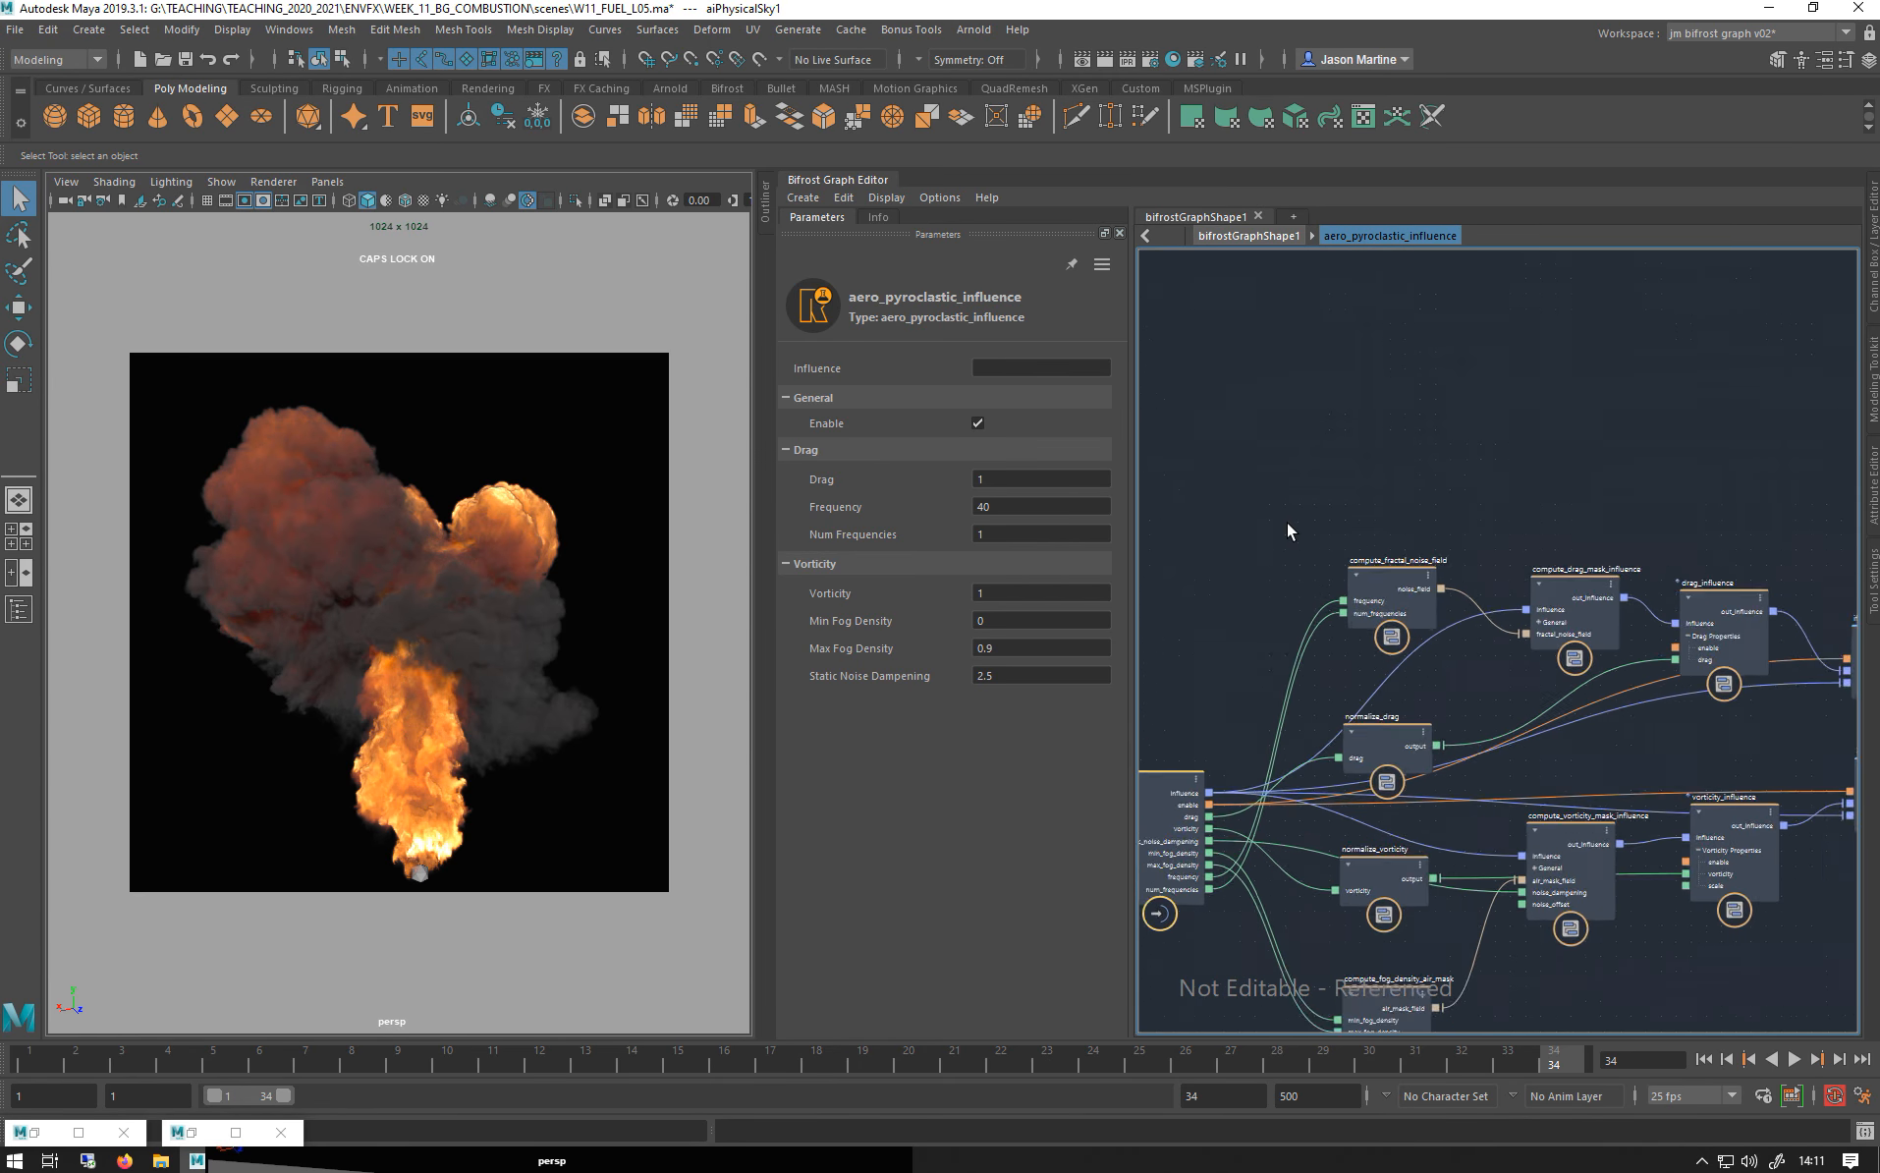
scroll(1512, 753, "up", 3)
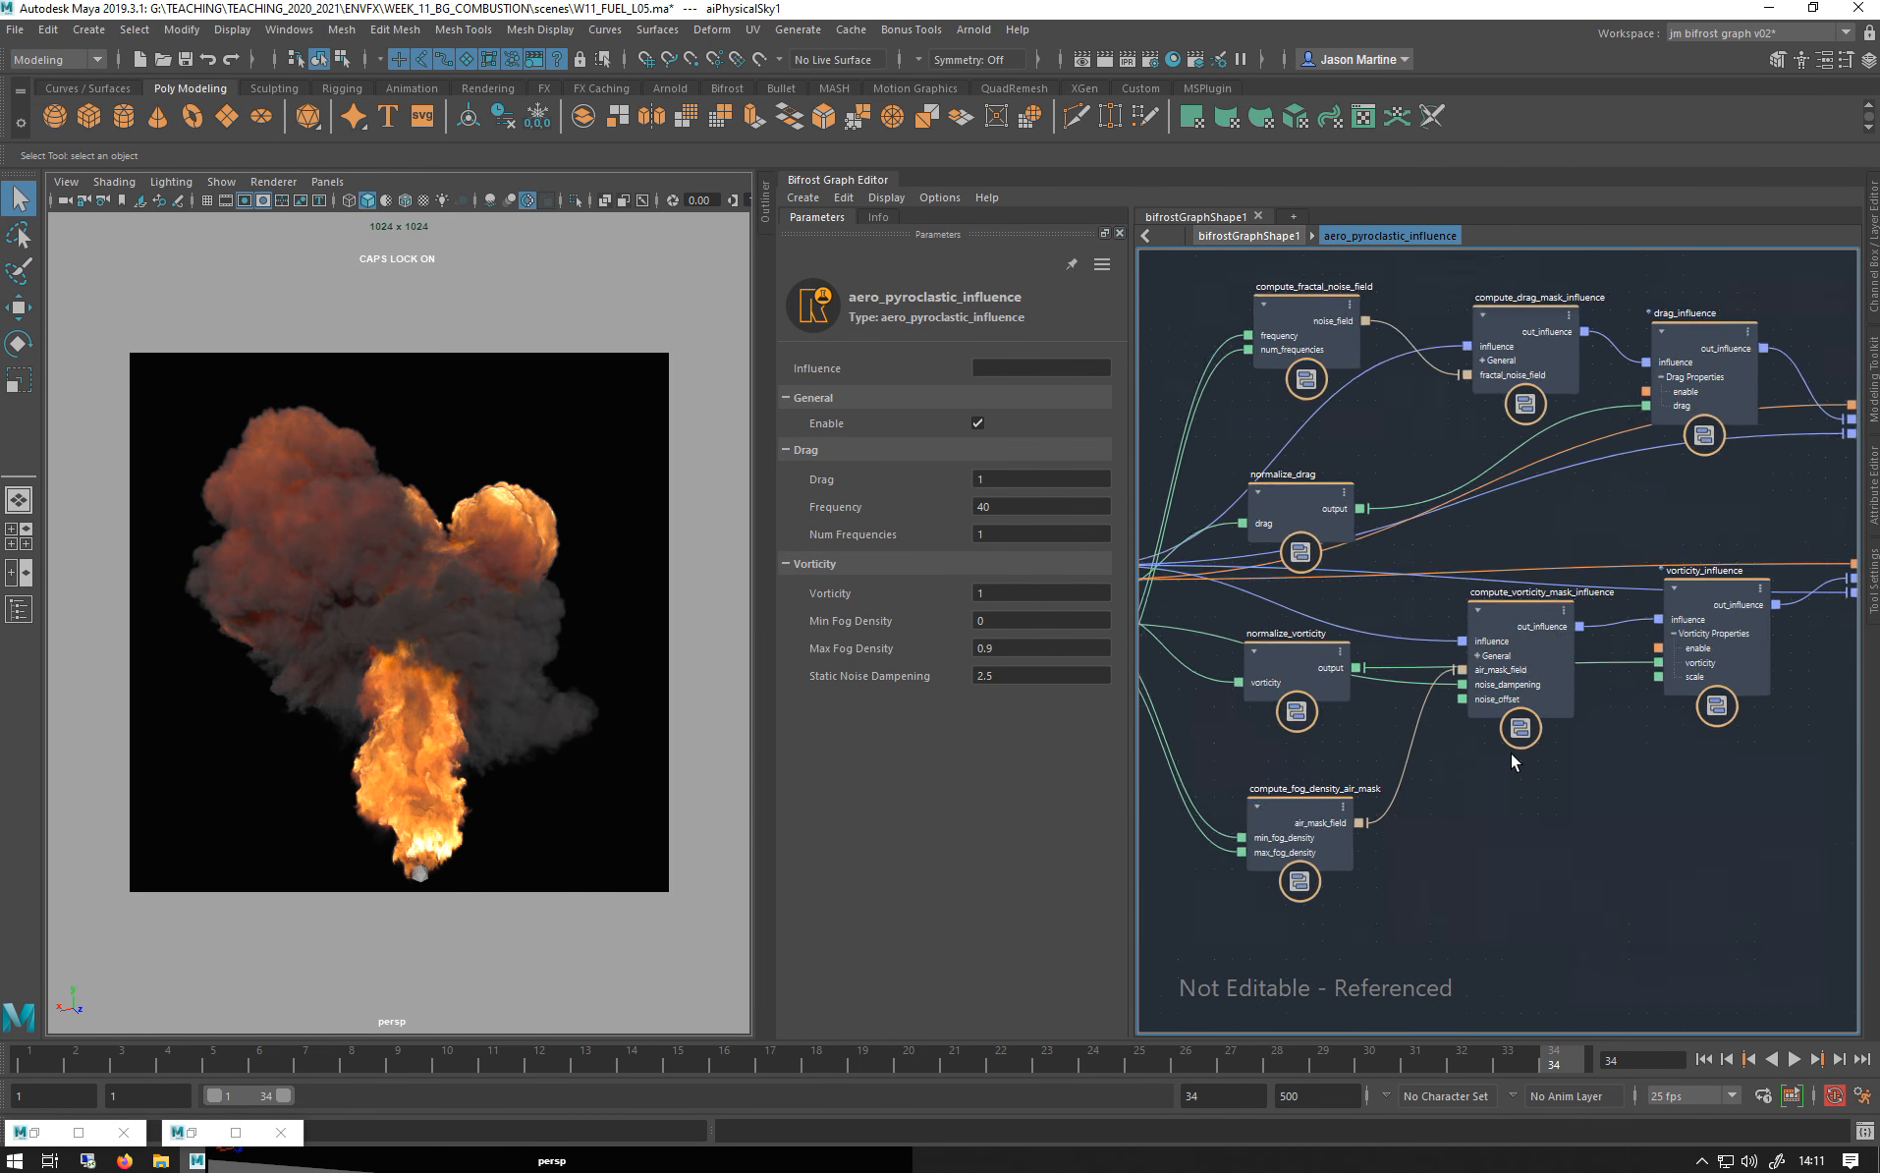
middle_click_drag(1531, 454, 1399, 542)
middle_click_drag(1310, 304, 1415, 306)
left_click(1293, 379)
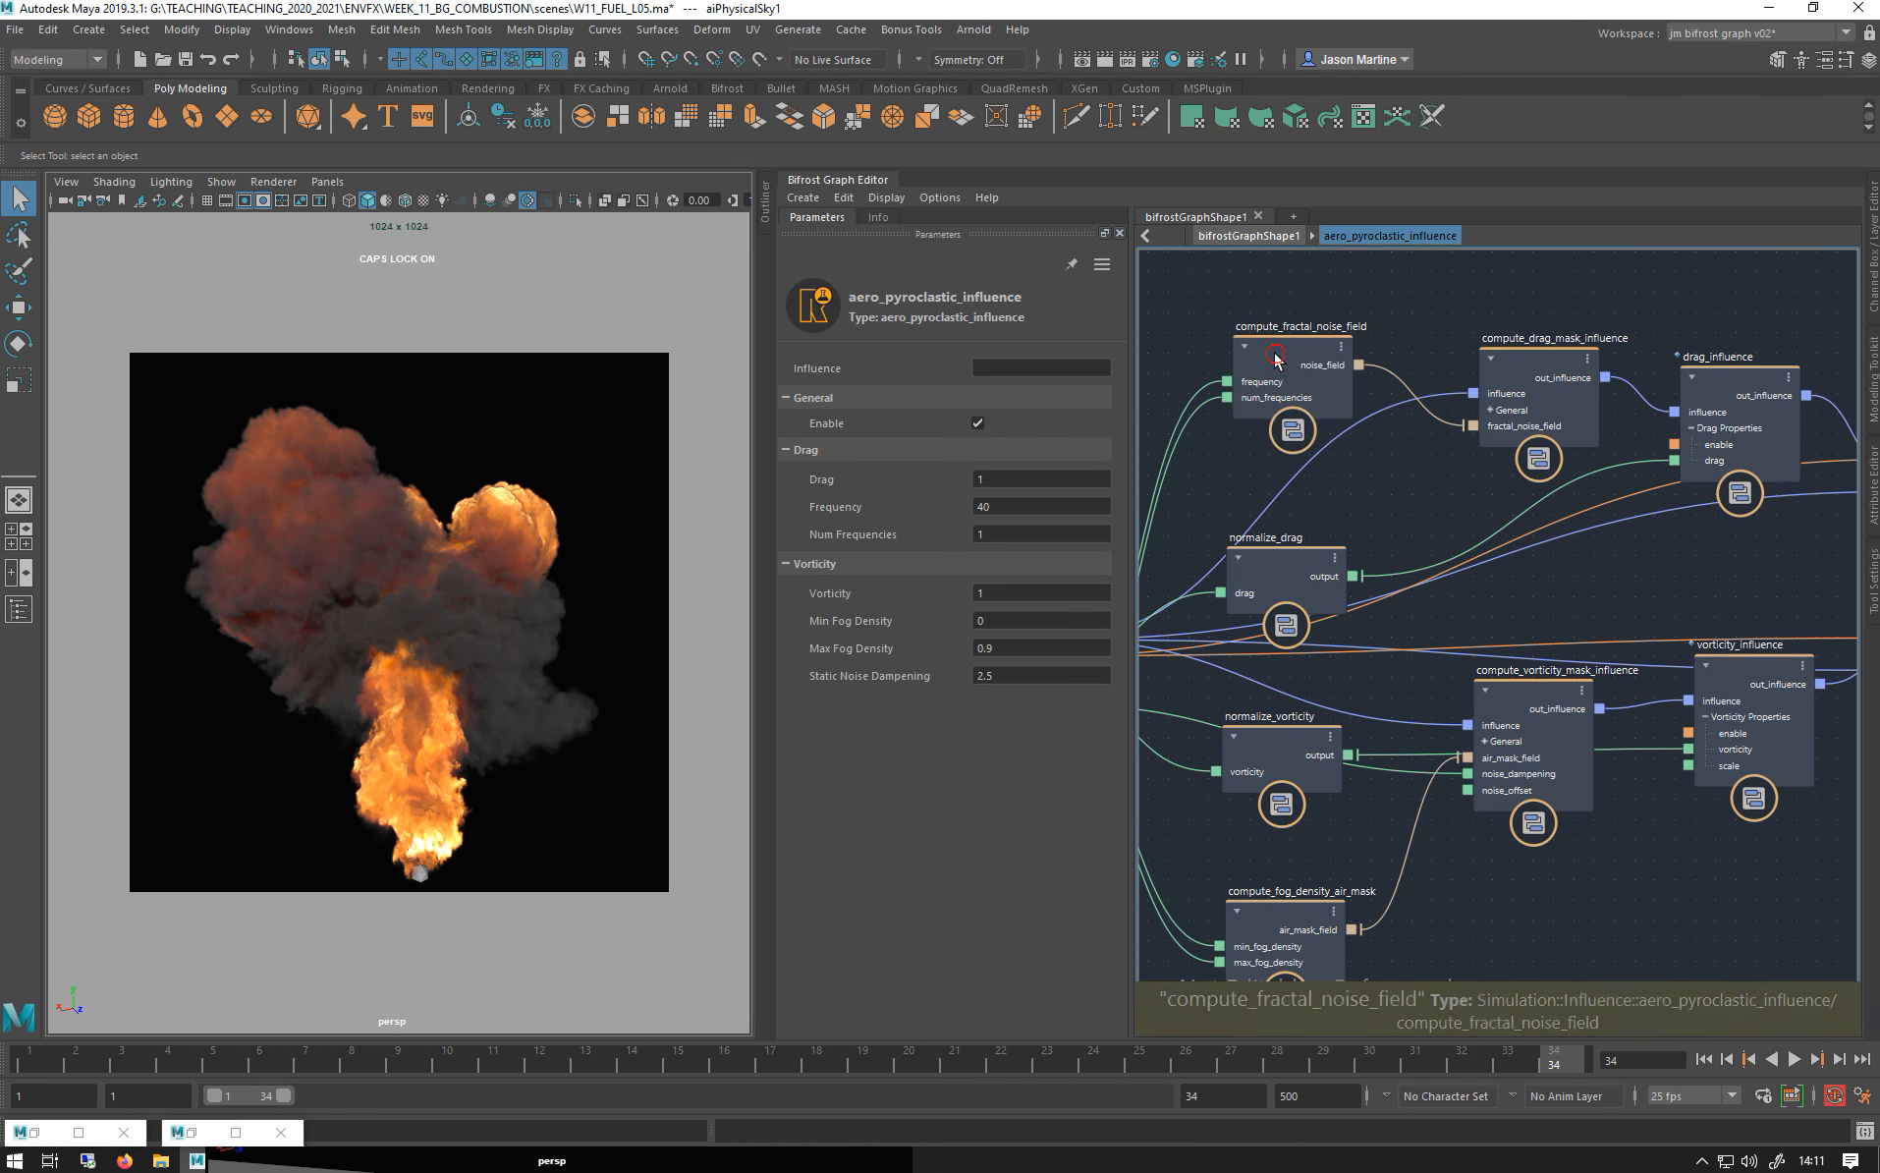
Inspect the drag_influence and vorticity_influence nodes inside the compound, and return to the top-level bifrostGraphShape1 graph.
middle_click_drag(1554, 587, 1276, 576)
left_click(1452, 395)
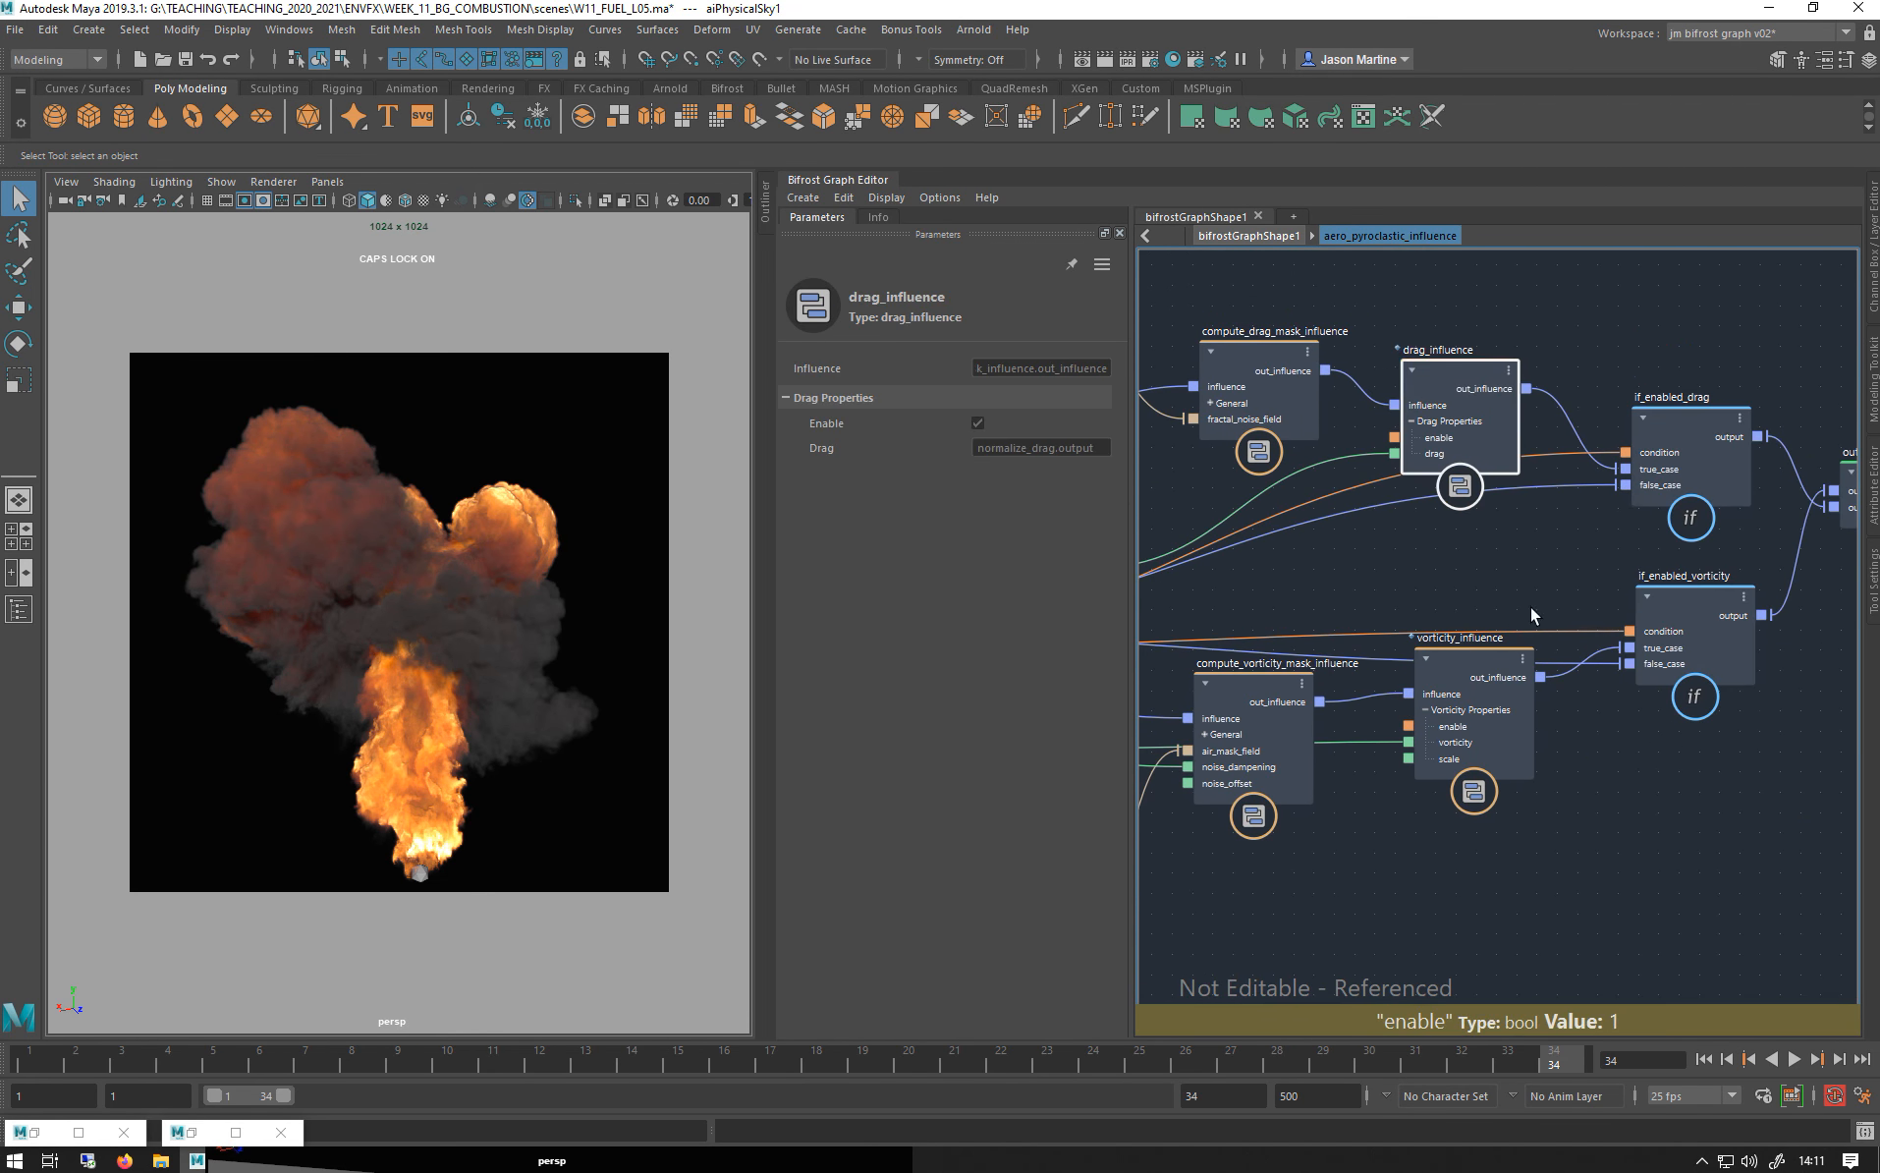
middle_click_drag(1498, 612, 1421, 517)
left_click(1394, 547)
middle_click_drag(1290, 463, 1545, 477)
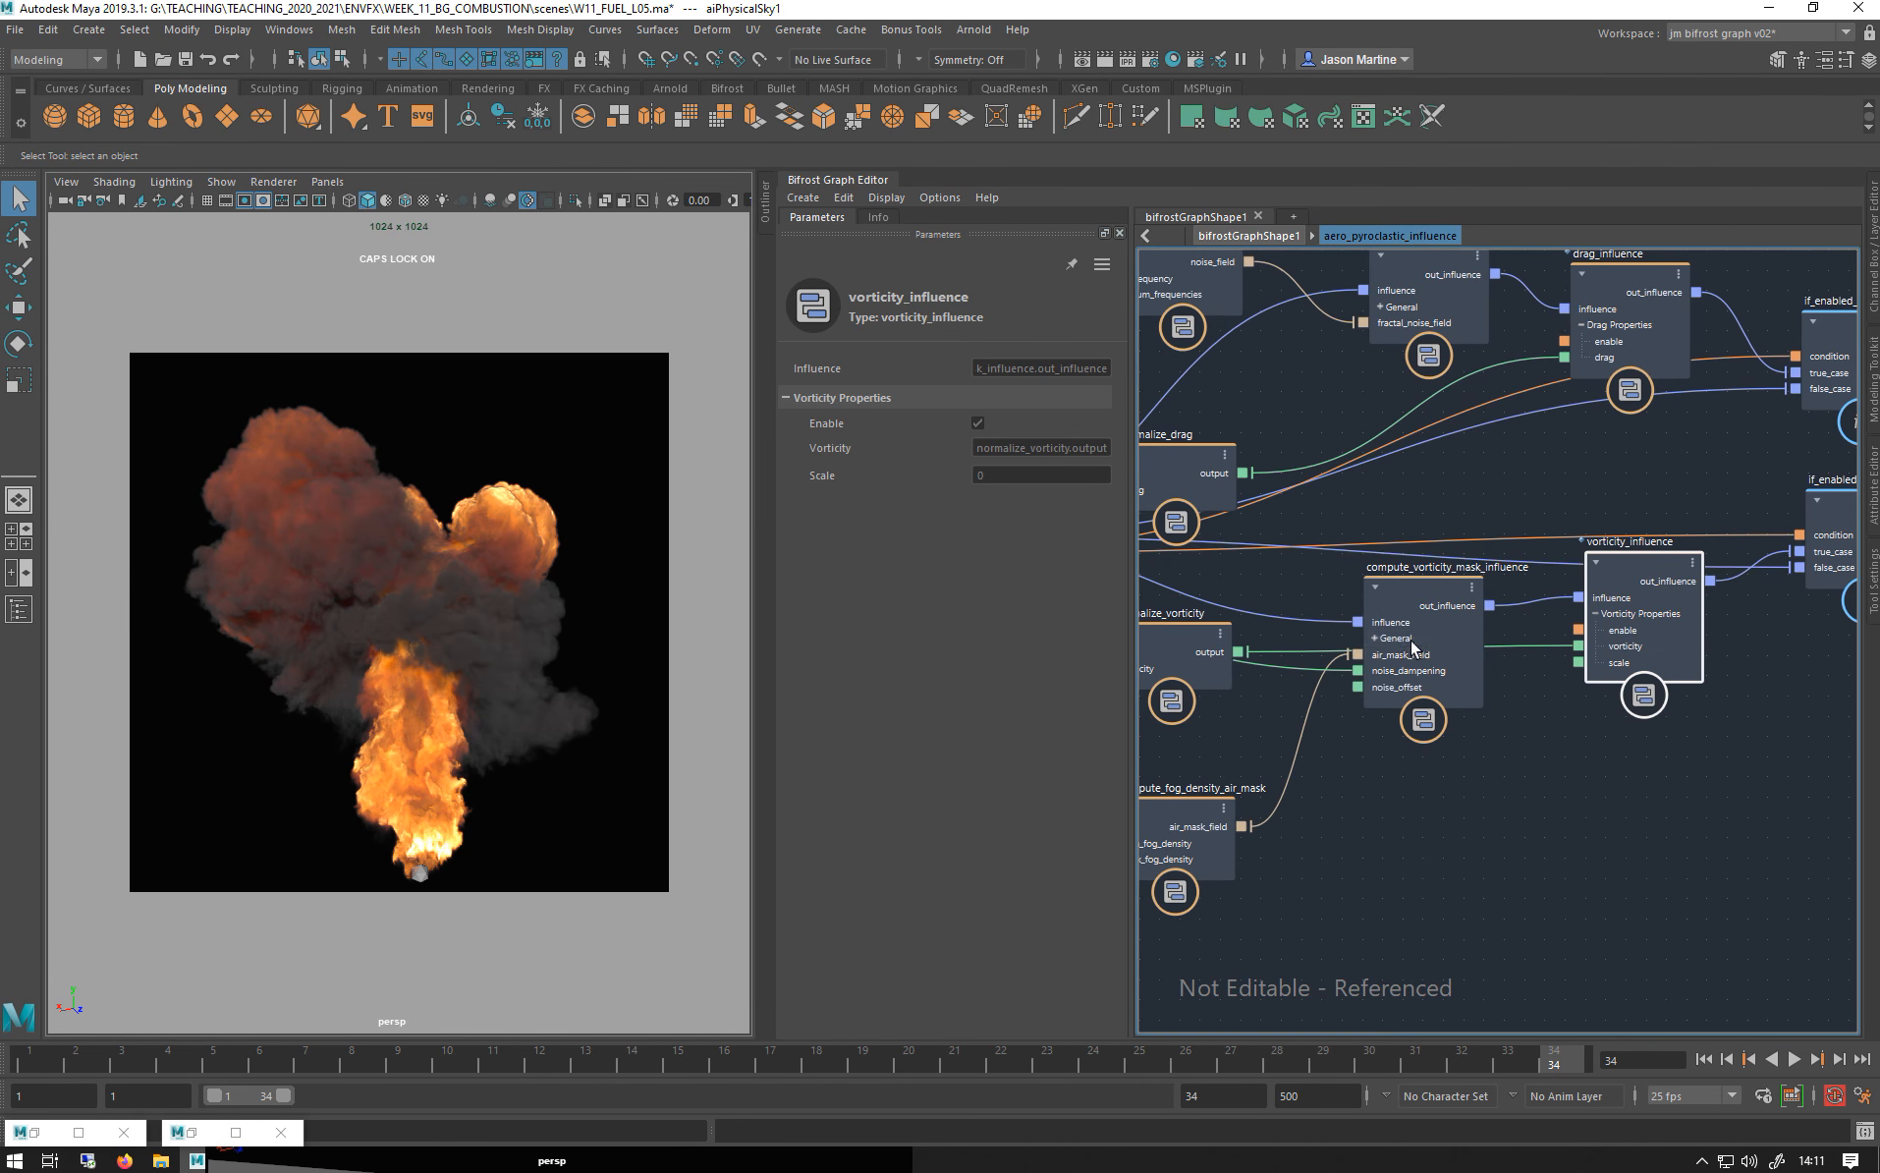
scroll(1689, 379, "down", 5)
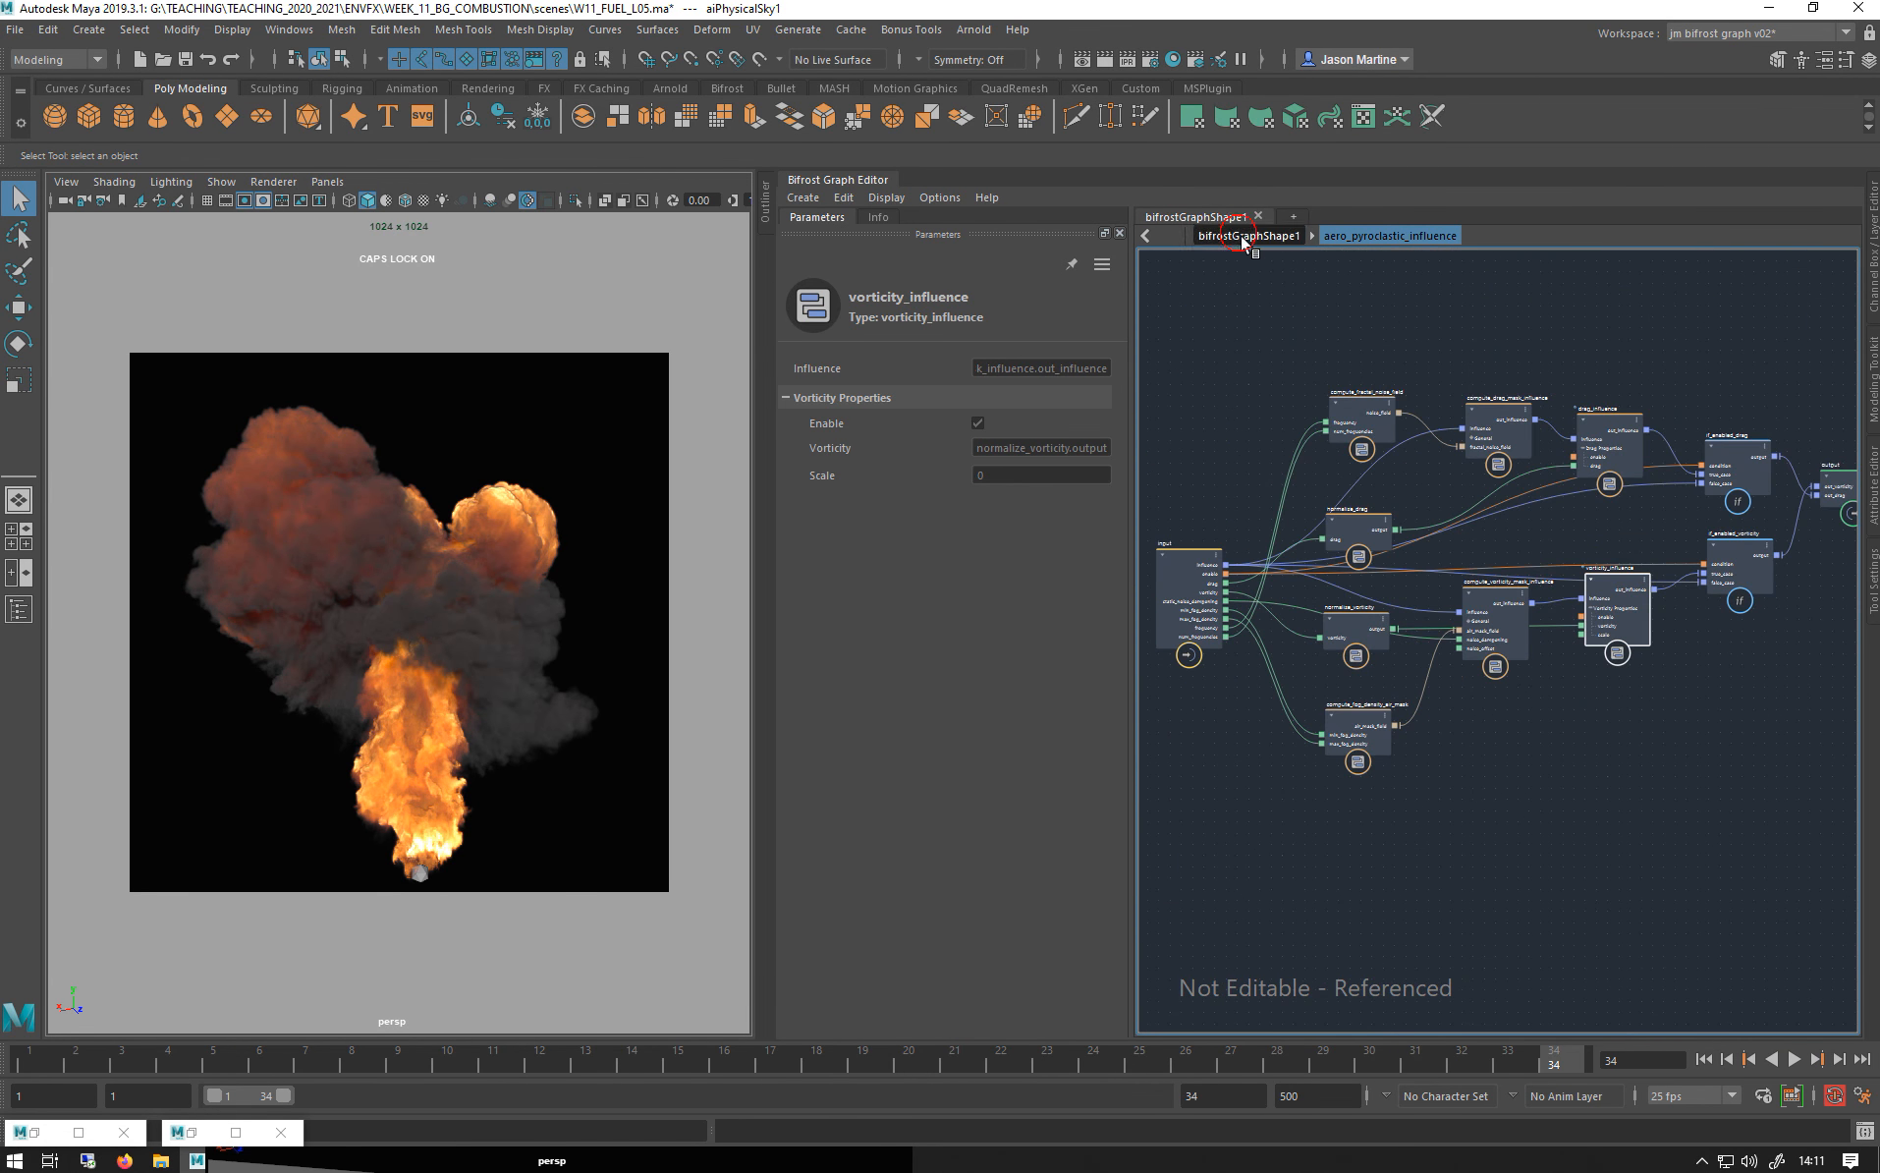
left_click(1241, 236)
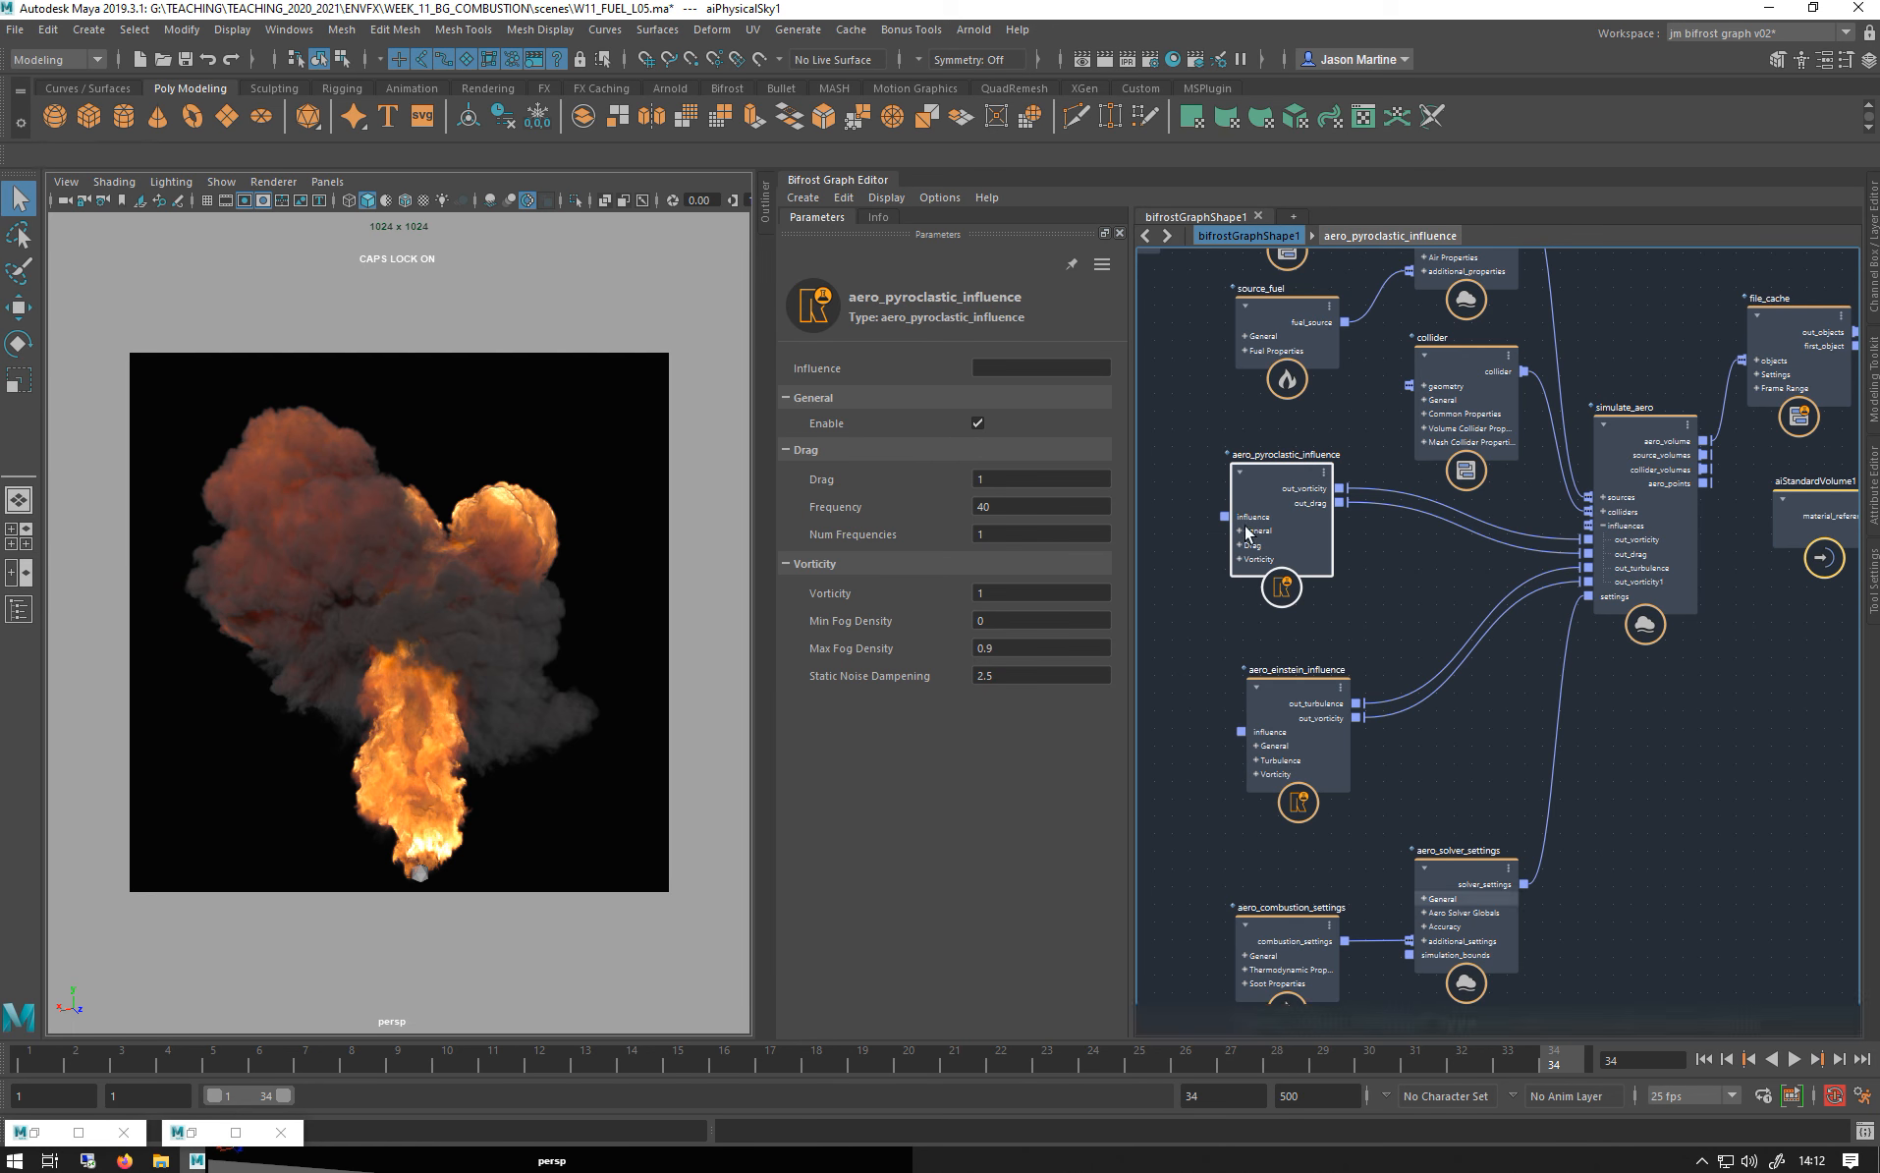
Reposition aero_pyroclastic_influence and aero_einstein_influence slightly closer to simulate_aero in the graph.
left_click_drag(1249, 520, 1288, 548)
left_click_drag(1320, 710, 1377, 691)
left_click_drag(1305, 522, 1307, 526)
middle_click_drag(1253, 666, 1235, 403, "alt")
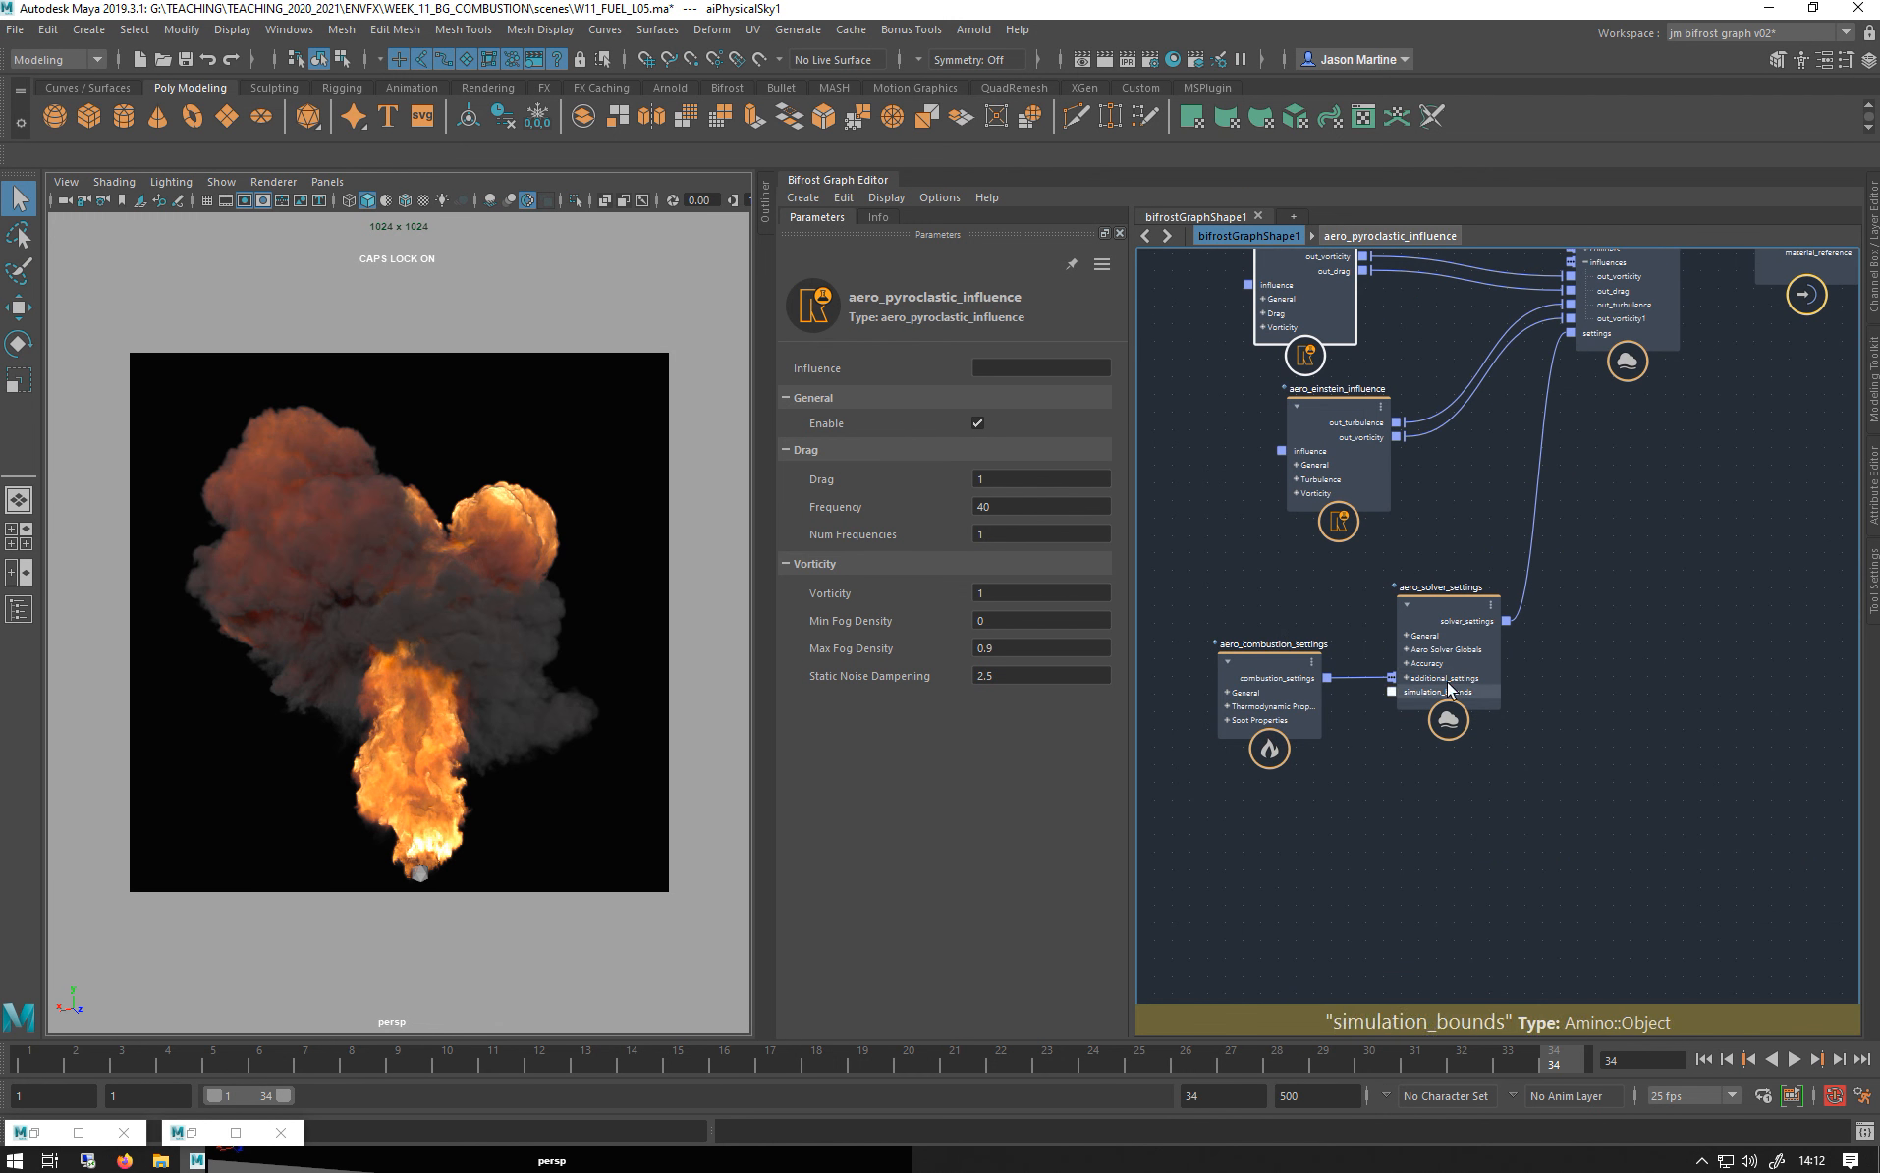